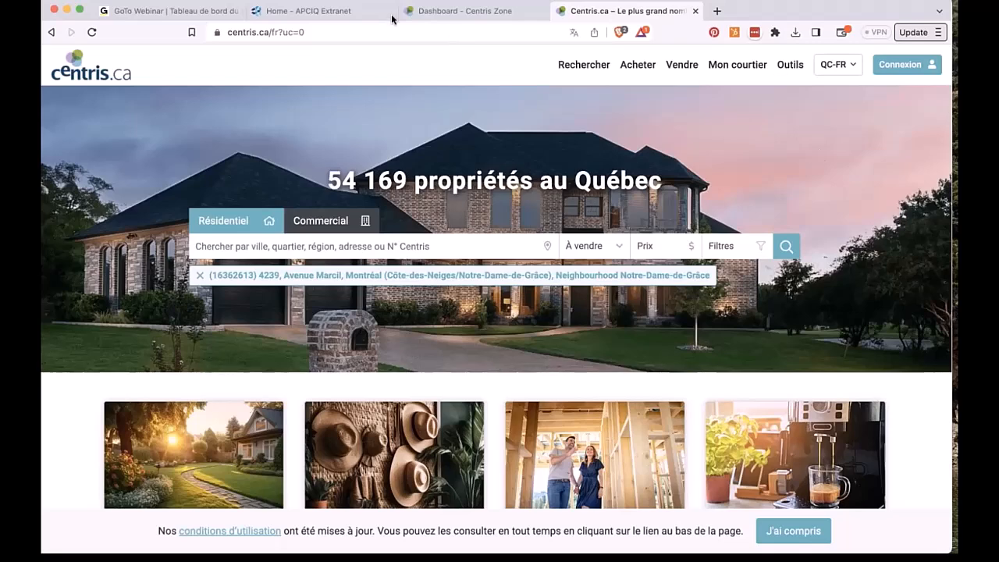
Step: On the Centris Zone dashboard, change the interface language from English to Français
left_click(455, 14)
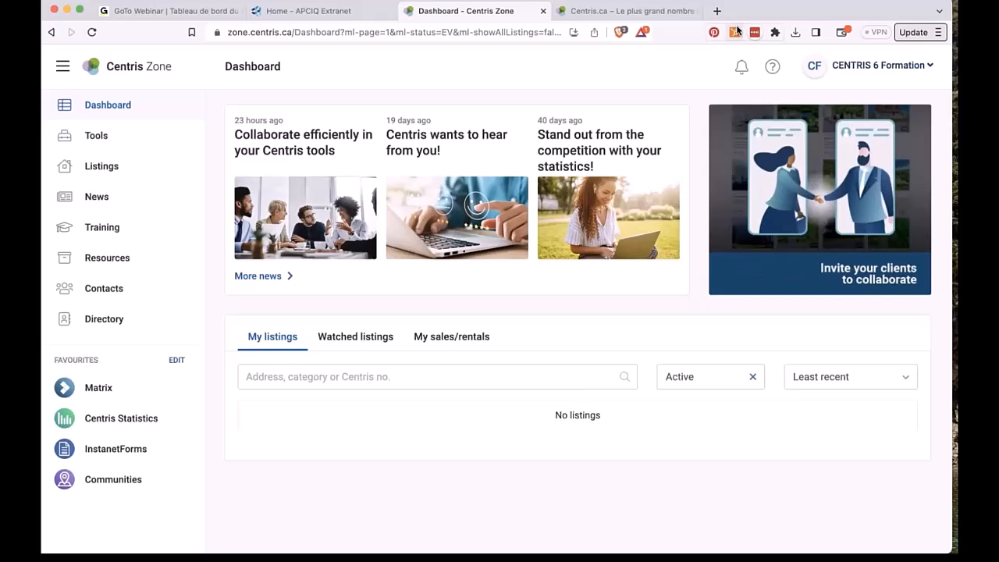
left_click(889, 65)
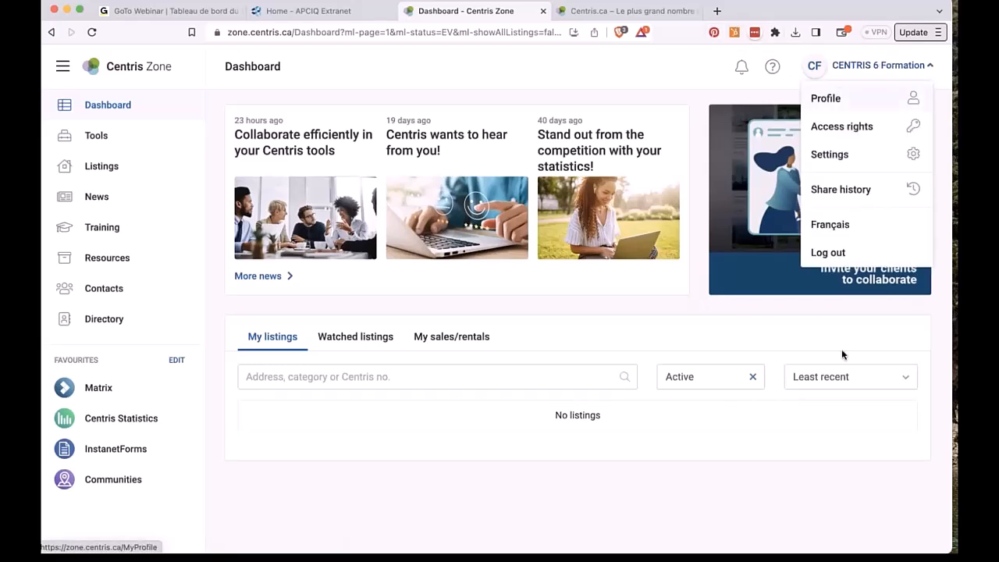
left_click(844, 233)
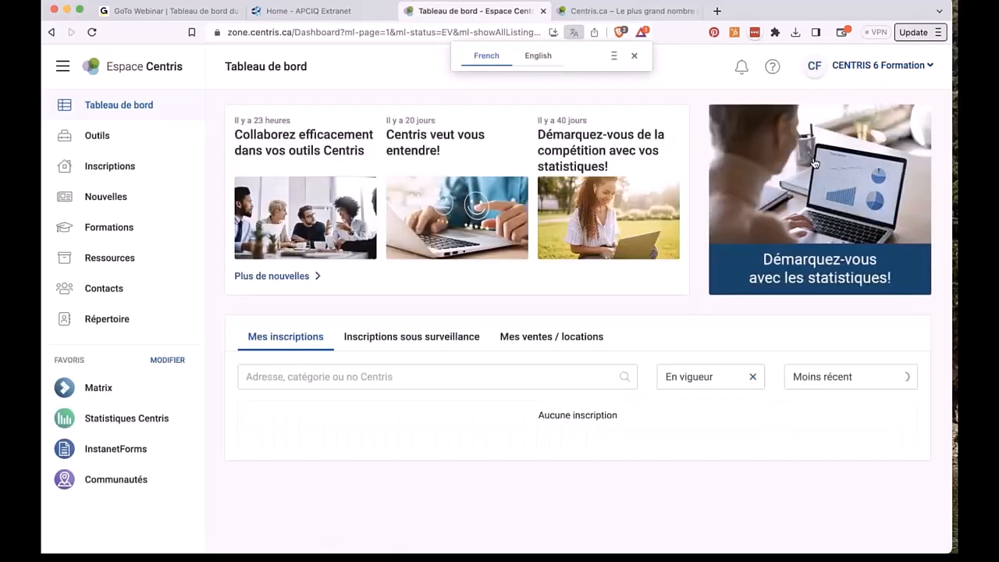
left_click(772, 69)
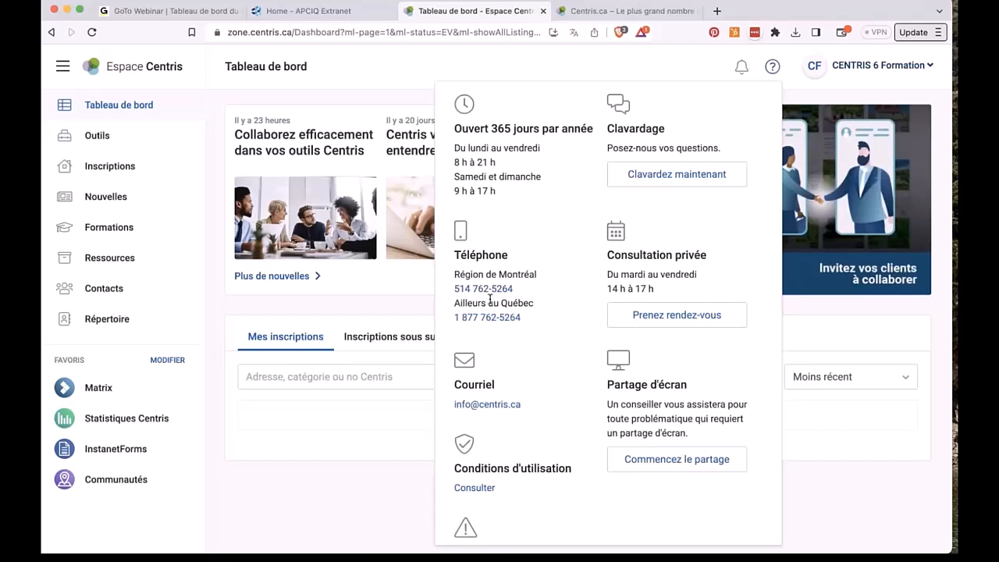
left_click(405, 80)
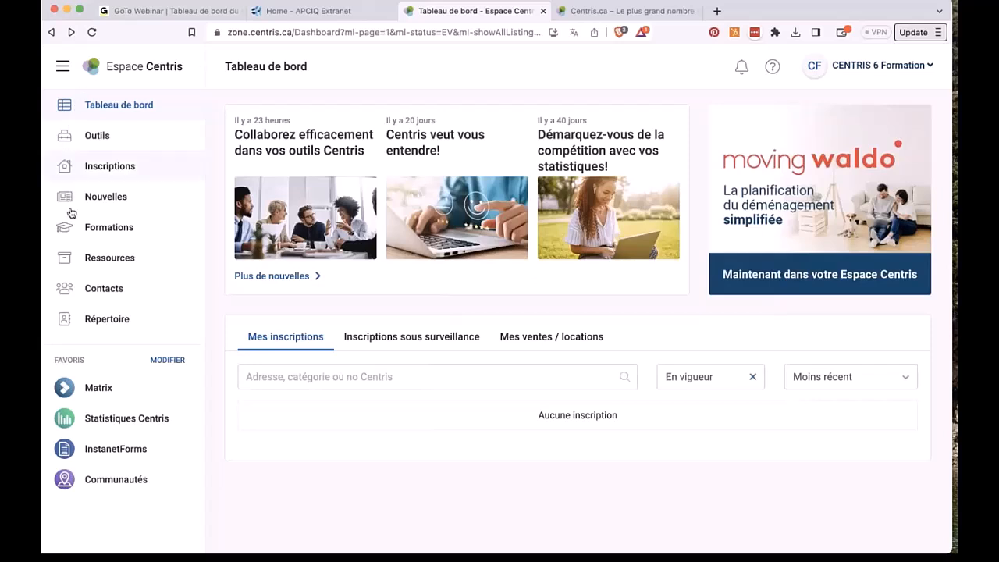
Step: Search the Formations section for Webinaires on the Matrix tool
left_click(129, 232)
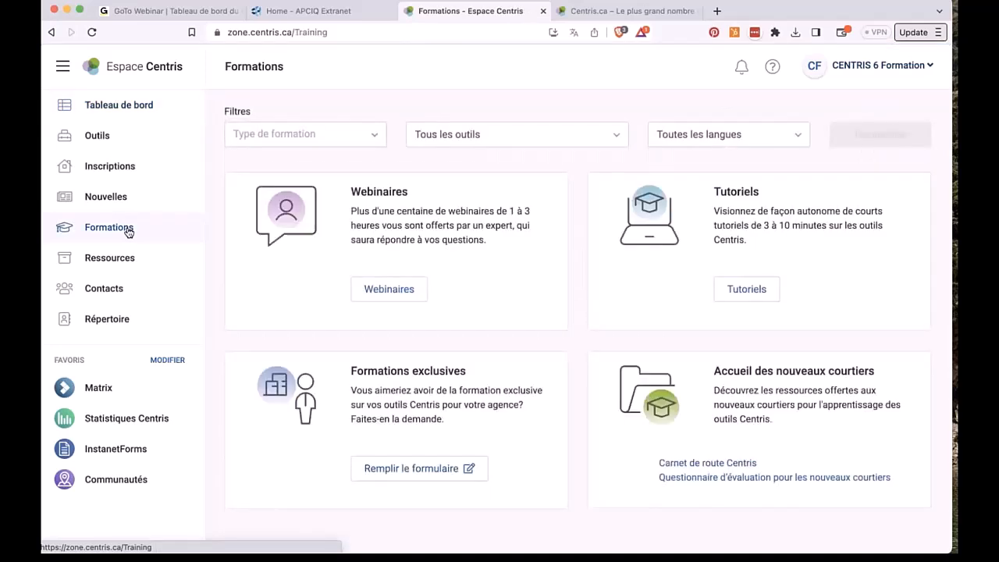
left_click(278, 136)
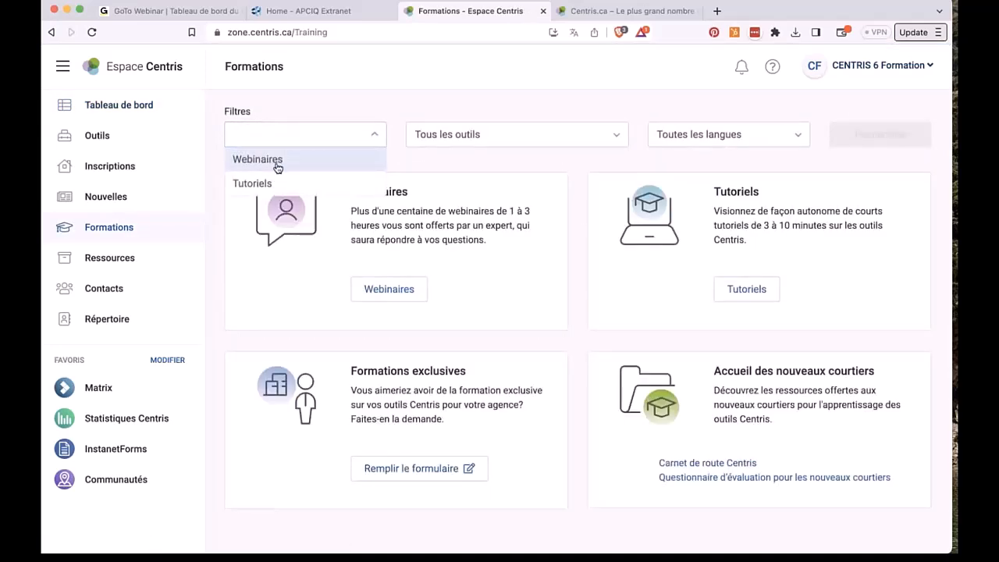
left_click(277, 167)
left_click(476, 135)
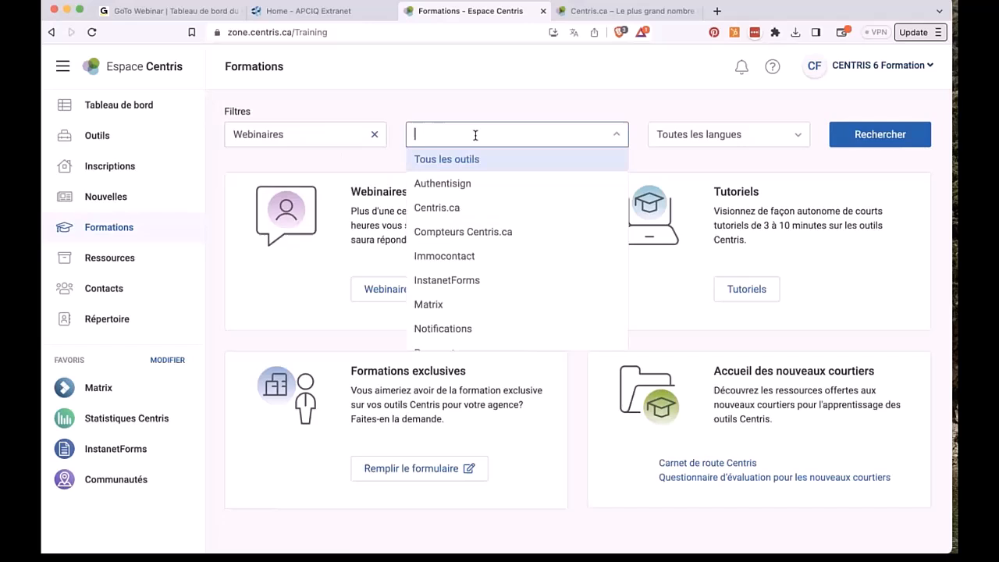
left_click(472, 305)
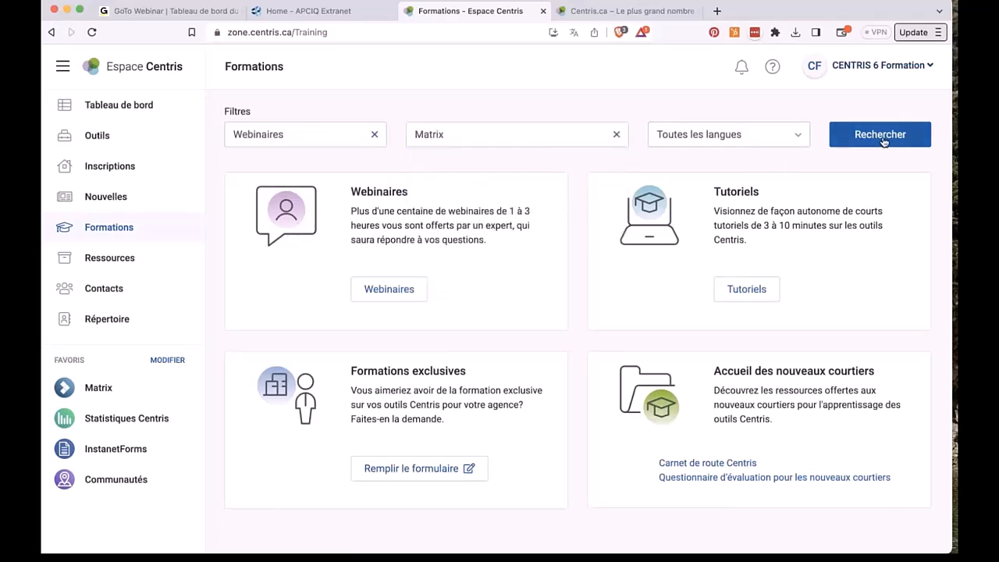
left_click(851, 134)
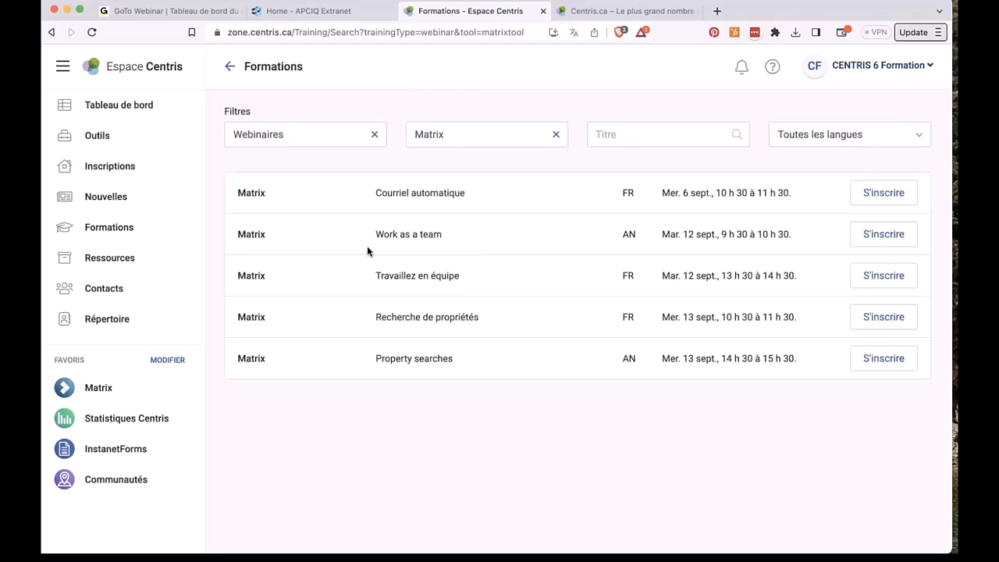
Step: Switch the filter to Tutoriels and play the Courriel automatique full training video
left_click(313, 134)
left_click(286, 186)
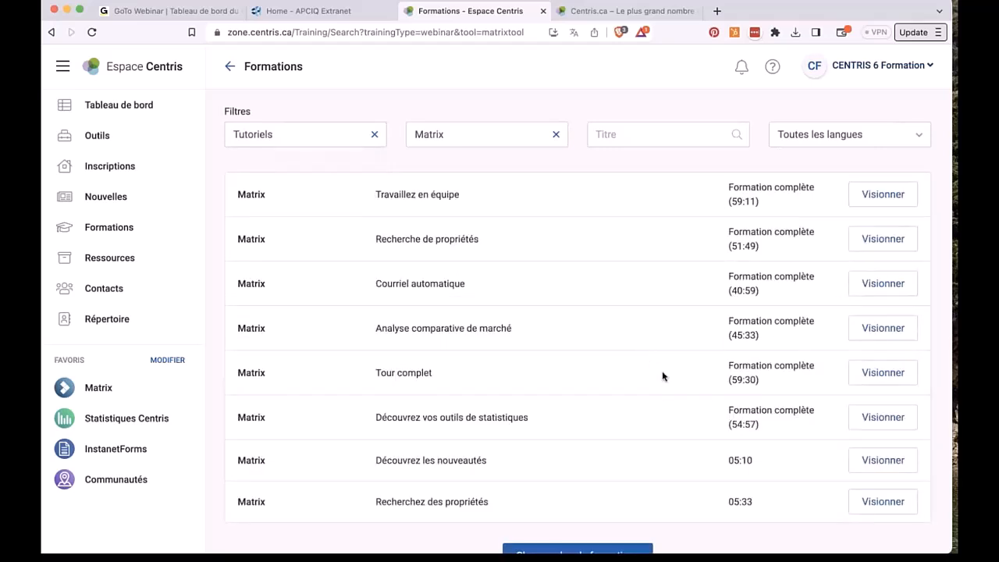
scroll(663, 376, "down", 1)
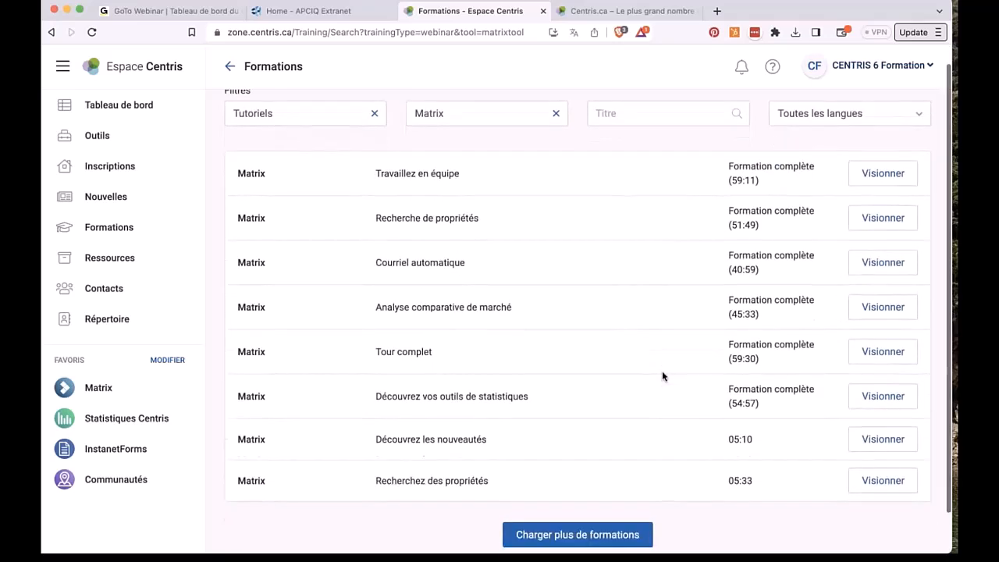
left_click(897, 256)
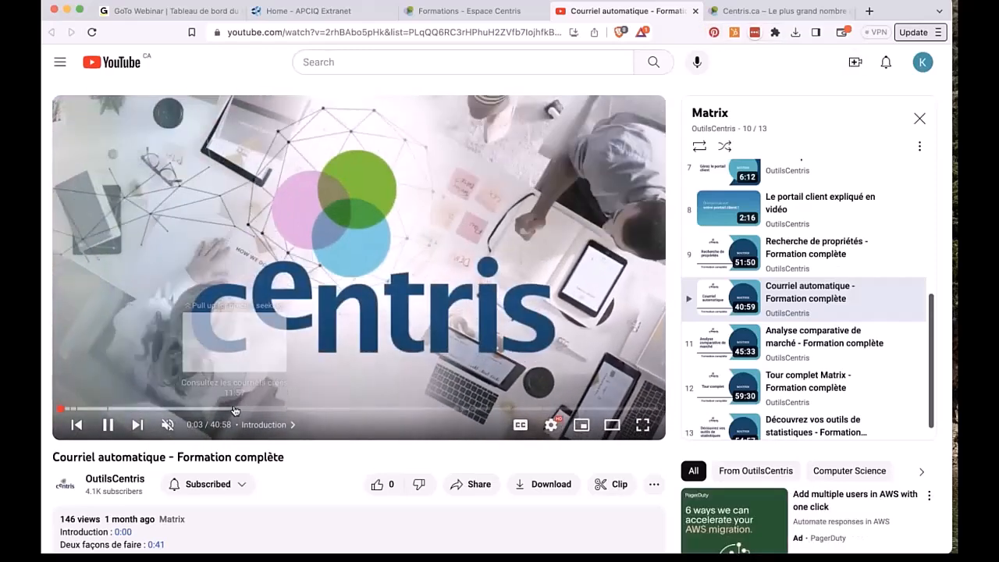
Step: Jump the Courriel automatique video to 11:52, then close the YouTube tab
left_click(234, 408)
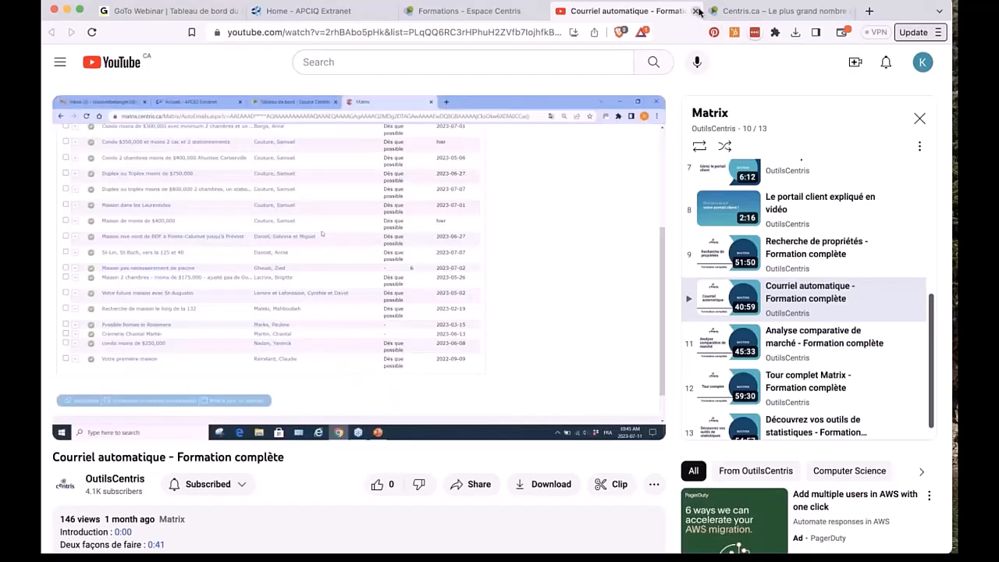
left_click(697, 11)
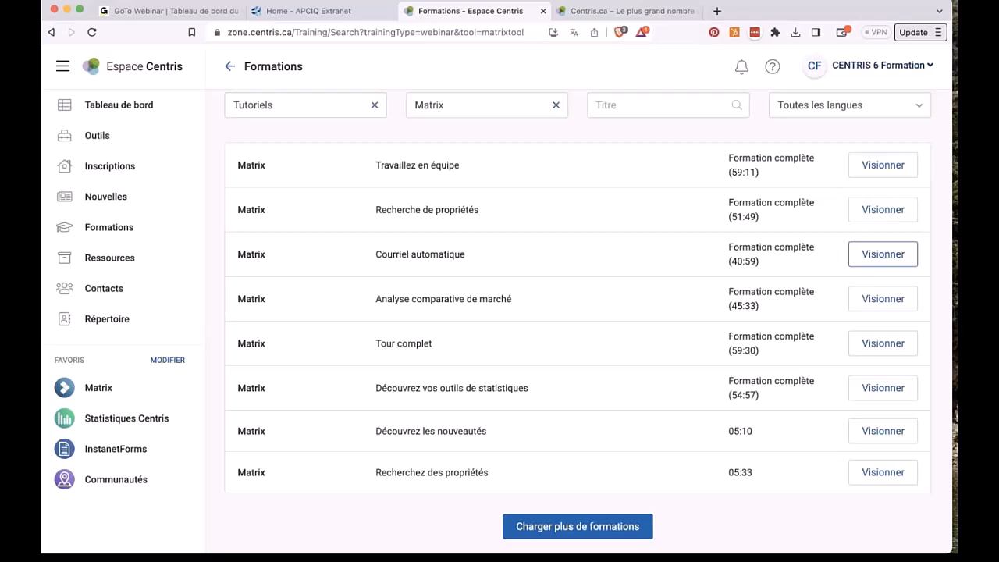
Step: Launch Matrix from Favoris and mark both news announcements as read (Je l'ai lu)
scroll(577, 320, "up", 1)
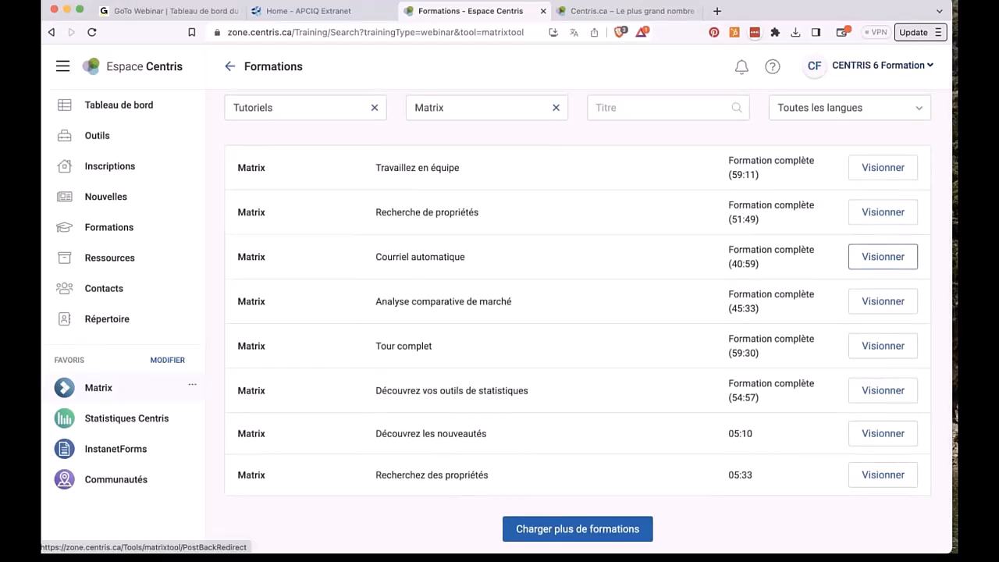
left_click(98, 387)
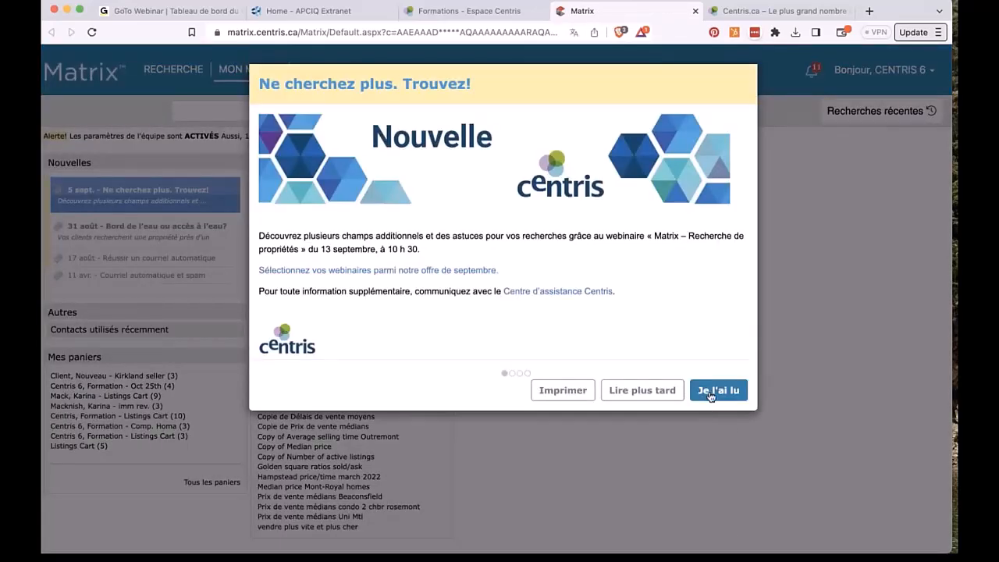
left_click(710, 397)
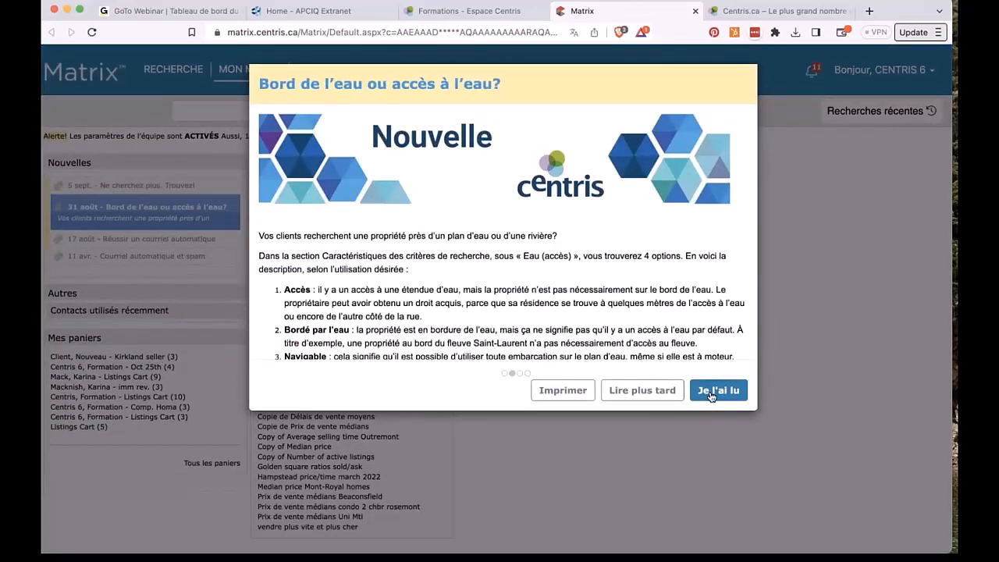
left_click(711, 392)
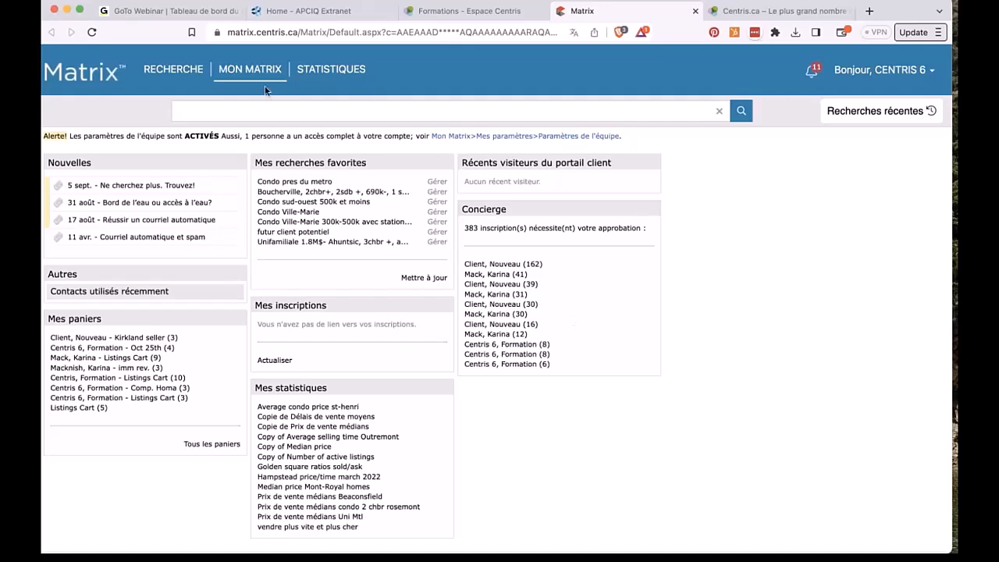
Step: Go to Mon Matrix Contacts, start a new contact with Ajouter, and review the Prénom, Nom and Courriel fields
mouse_move(250, 67)
left_click(250, 130)
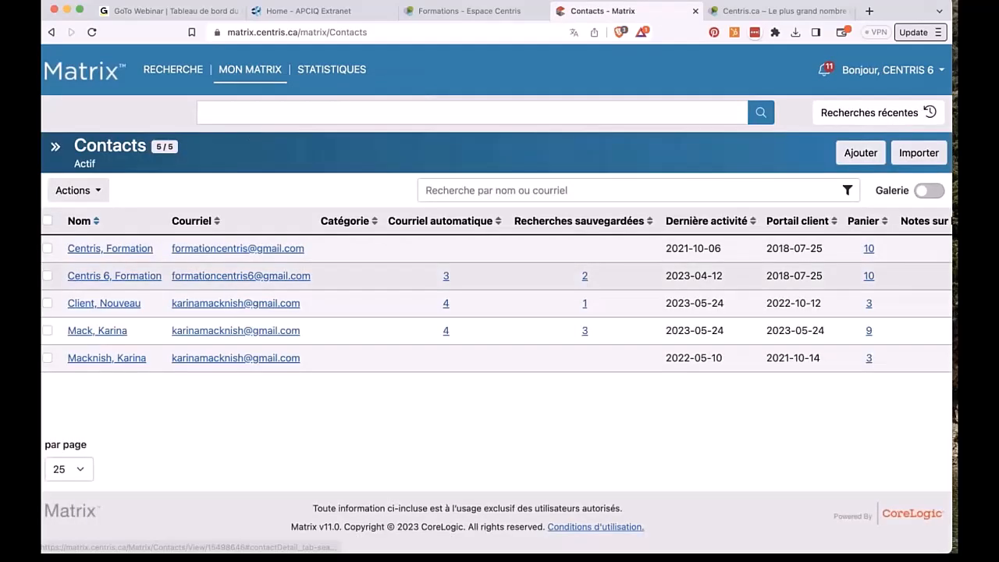
left_click(866, 154)
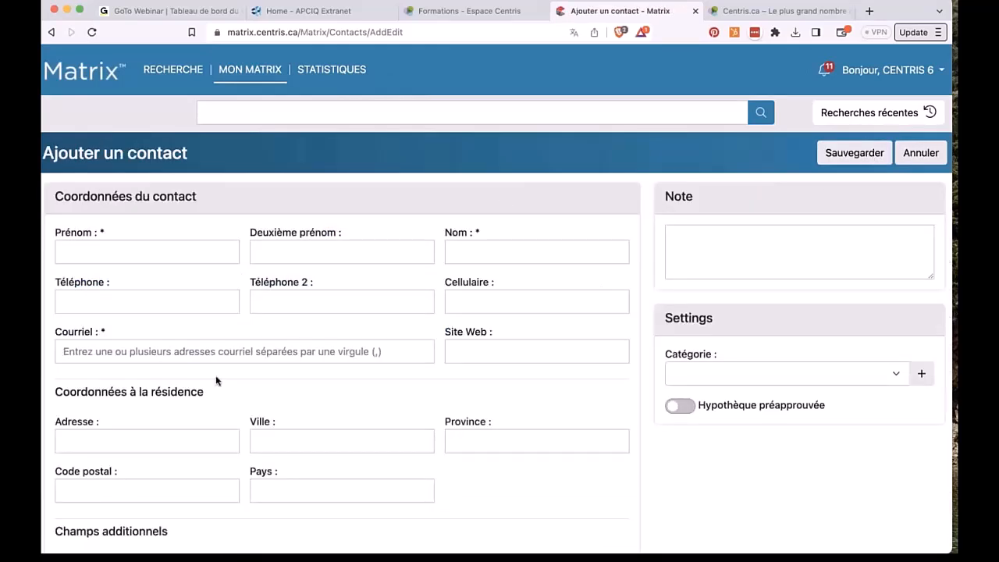
scroll(497, 341, "down", 2)
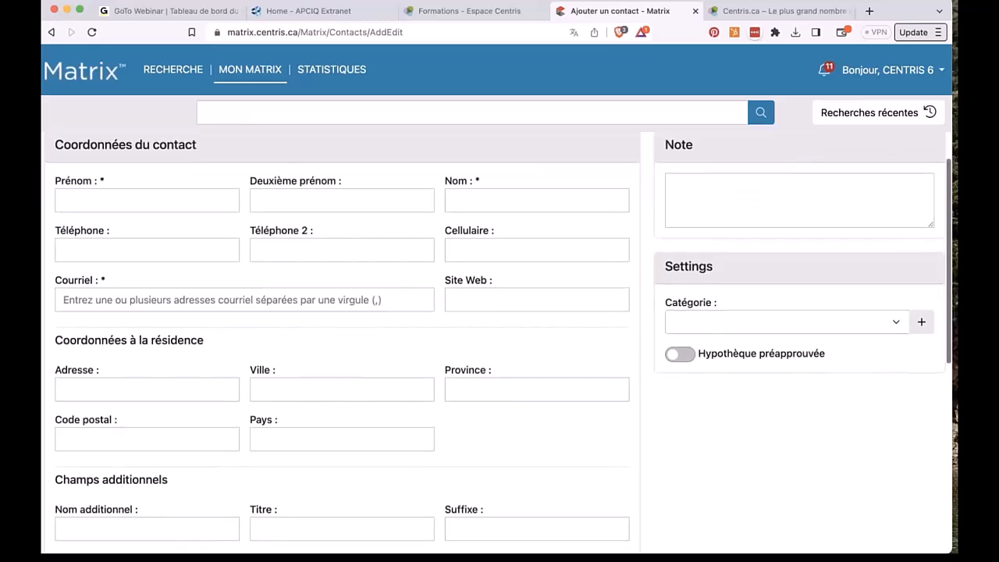
left_click(151, 202)
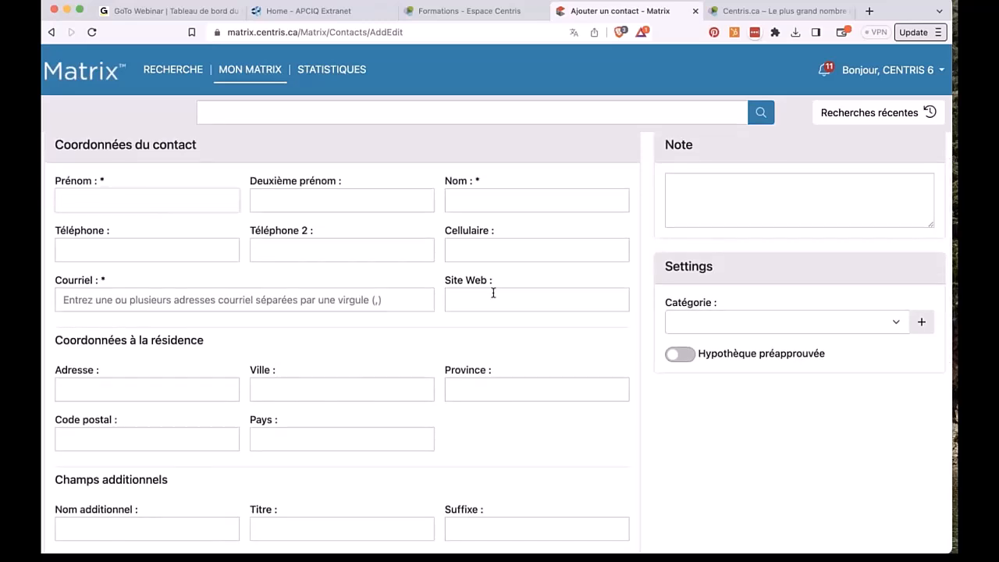
left_click(489, 200)
left_click(375, 302)
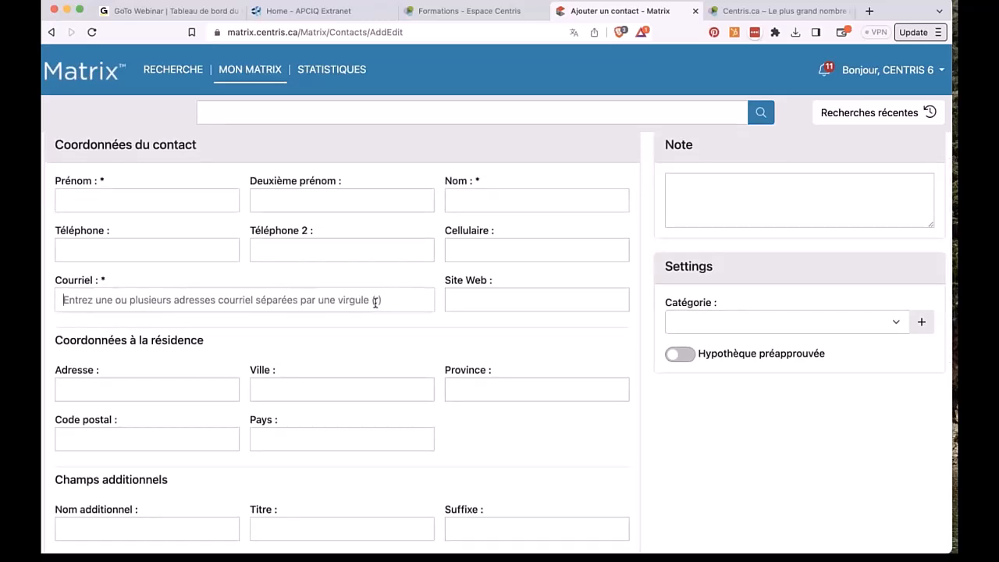
scroll(376, 303, "down", 5)
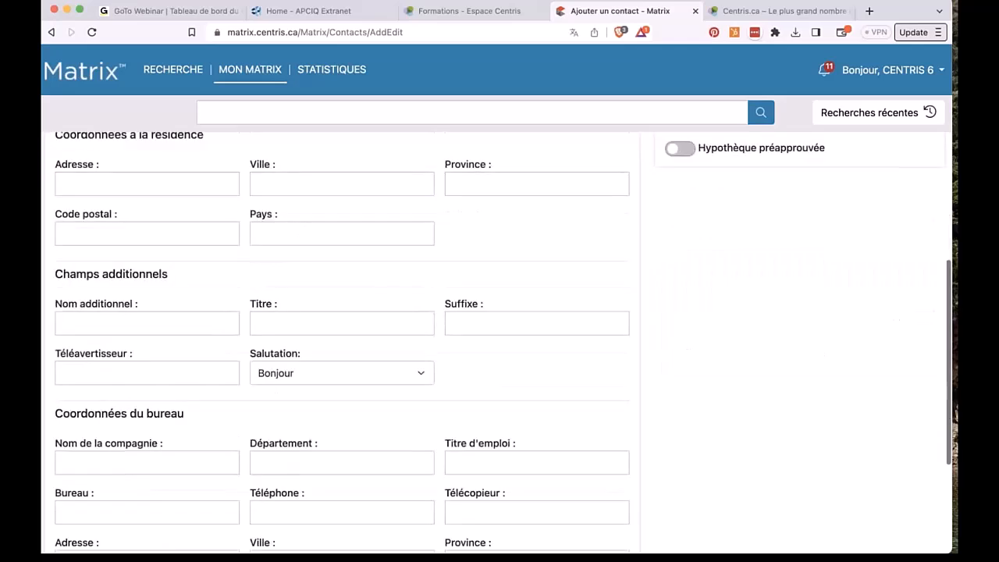
scroll(375, 303, "up", 5)
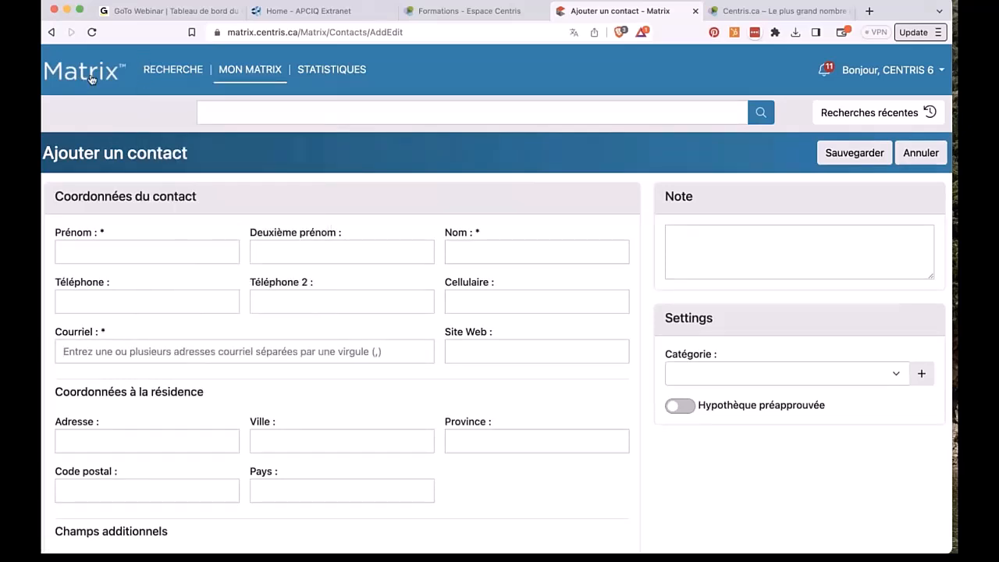
Step: Look over the Courriels automatiques list, then go back to the Mon Matrix home page
mouse_move(254, 71)
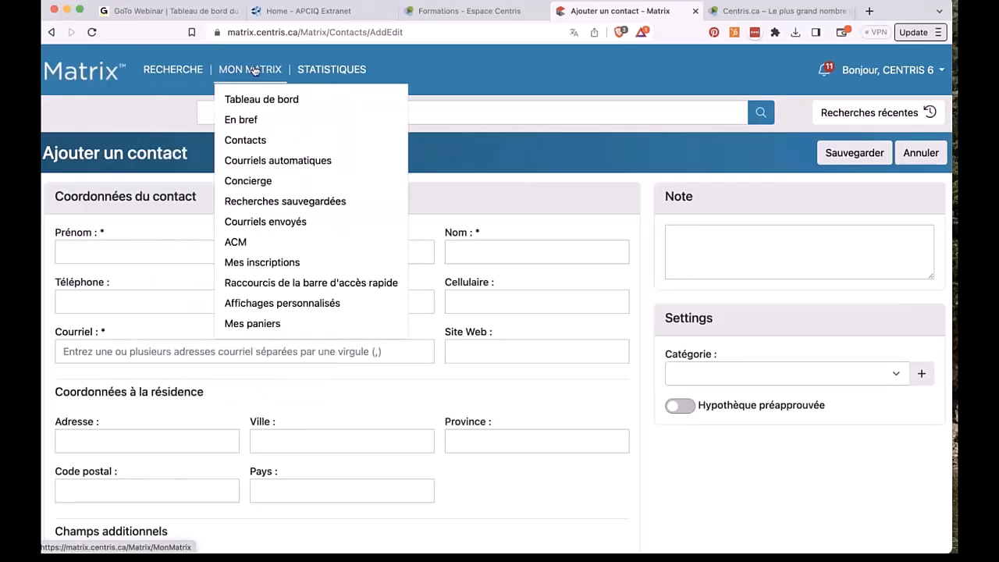
left_click(277, 160)
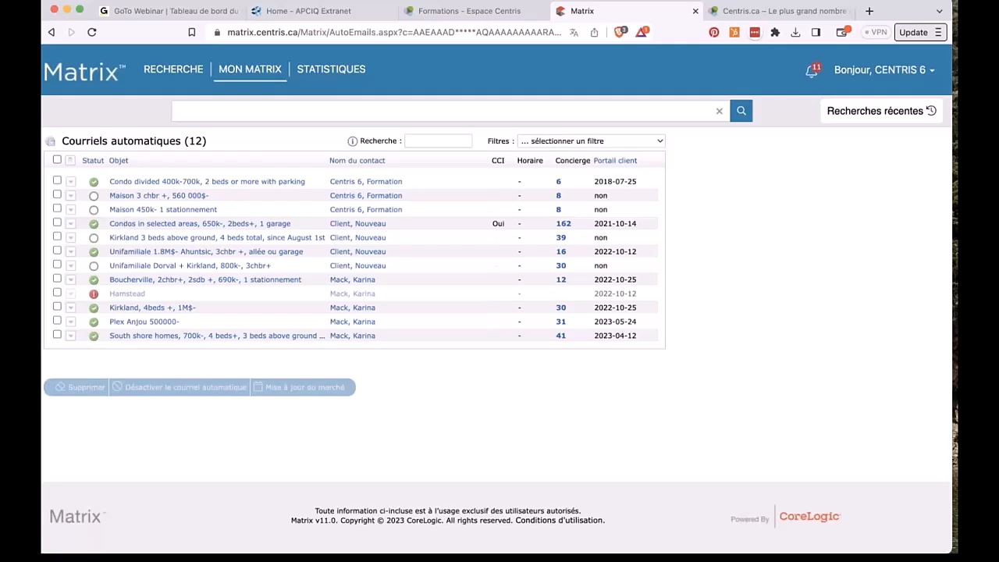
left_click(93, 78)
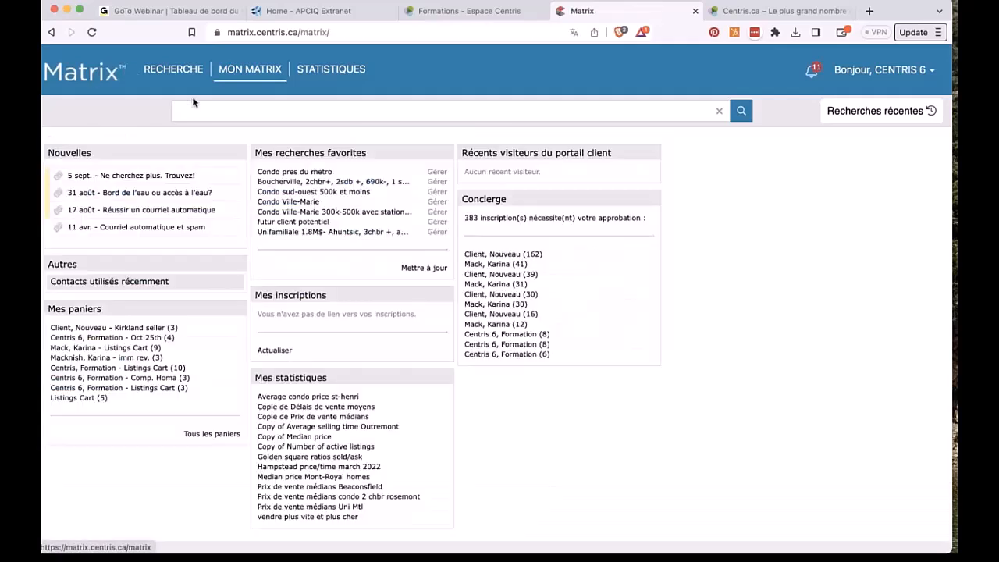
mouse_move(160, 75)
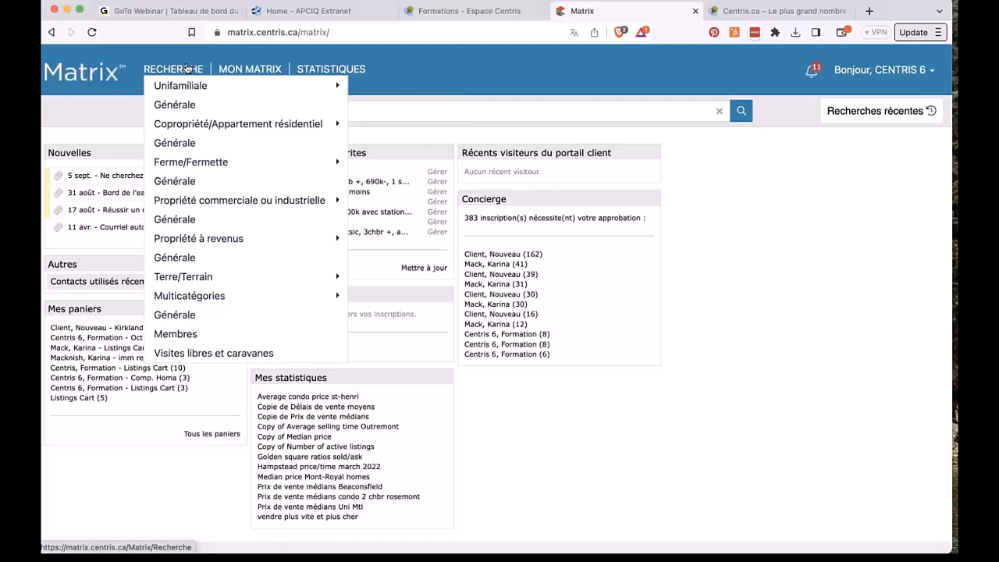
Step: Open the Générale search form for Unifamiliale properties from the RECHERCHE menu
mouse_move(192, 89)
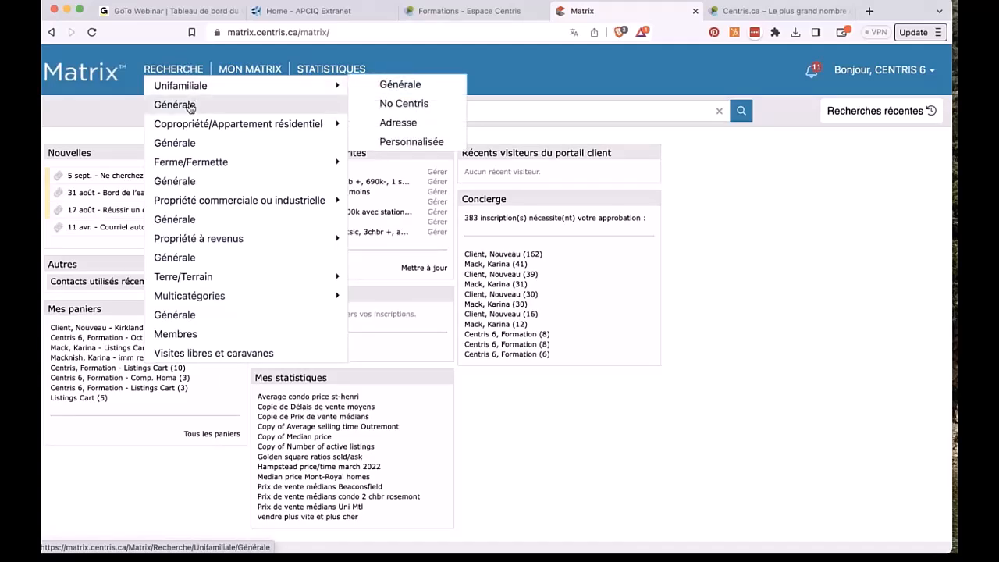
left_click(189, 105)
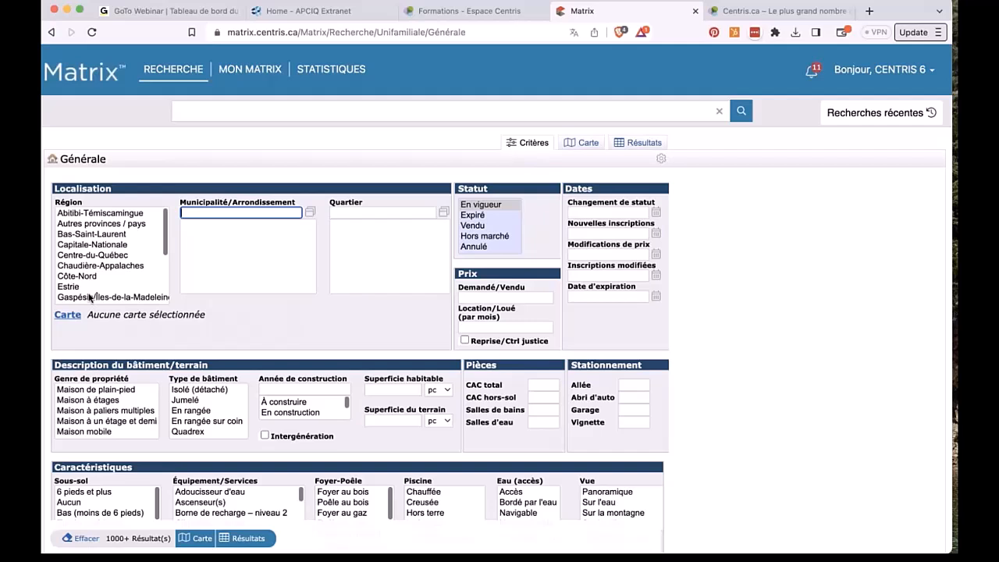
Step: Show the single-family results on the Carte view instead of the list
scroll(89, 297, "down", 3)
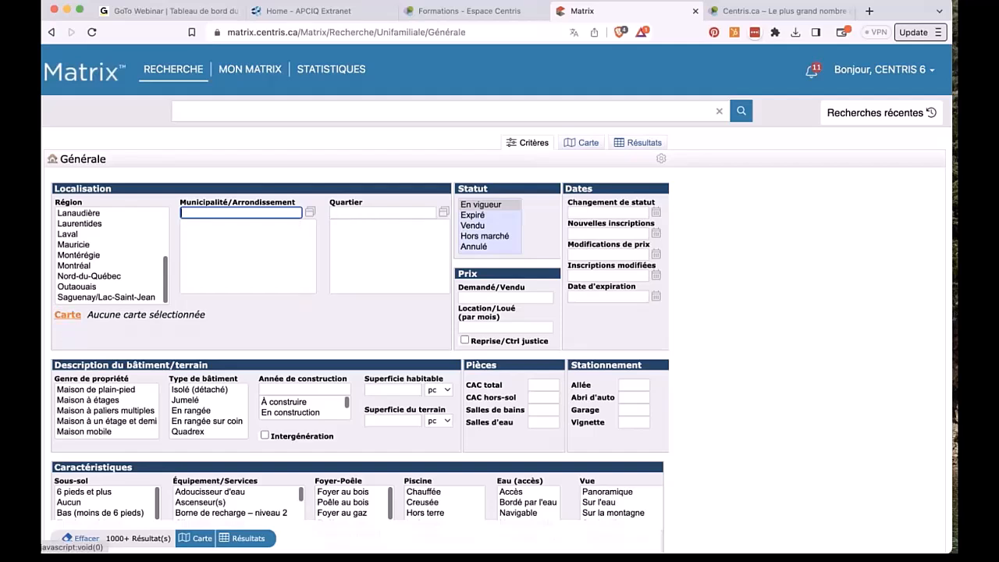
left_click(68, 317)
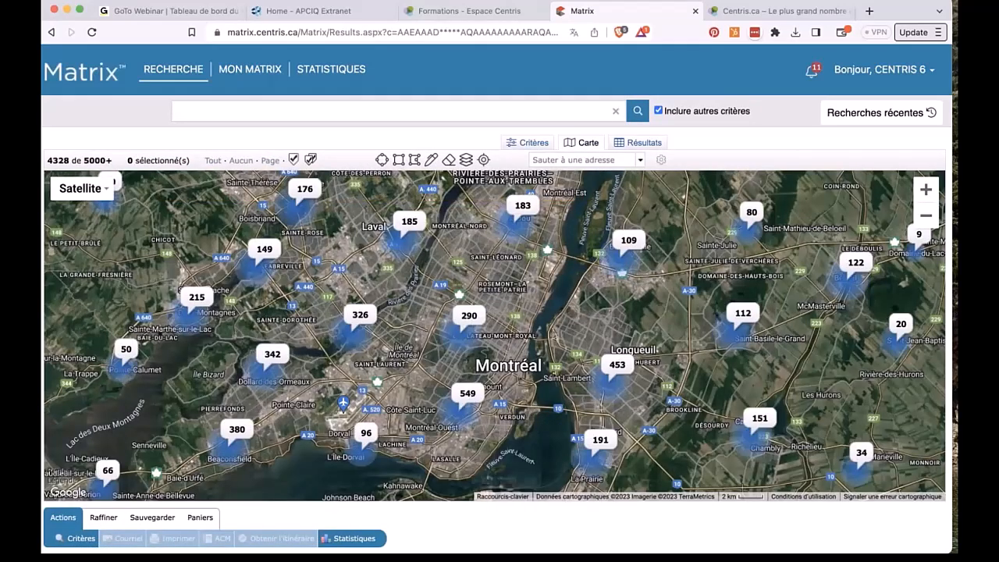
left_click(532, 142)
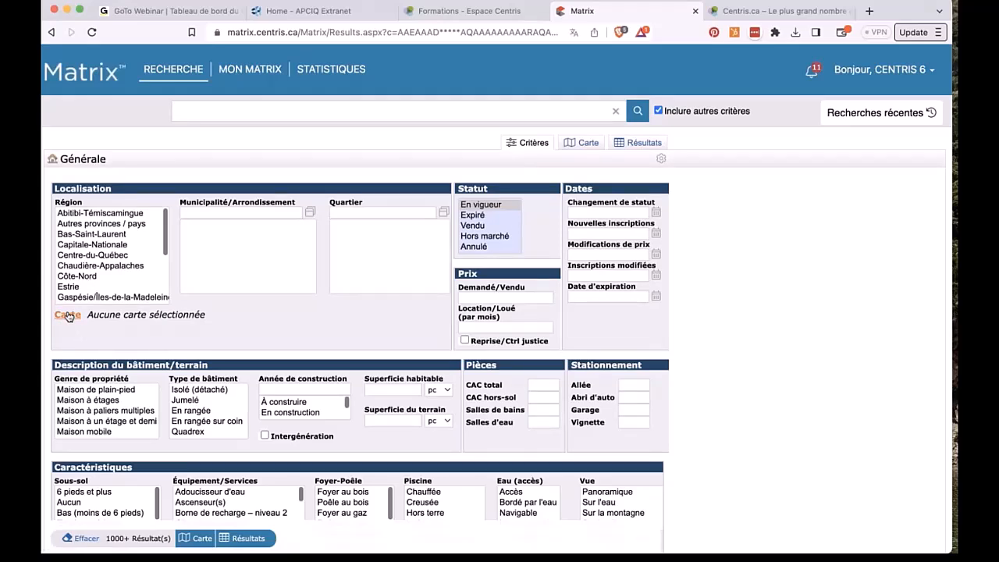
left_click(574, 143)
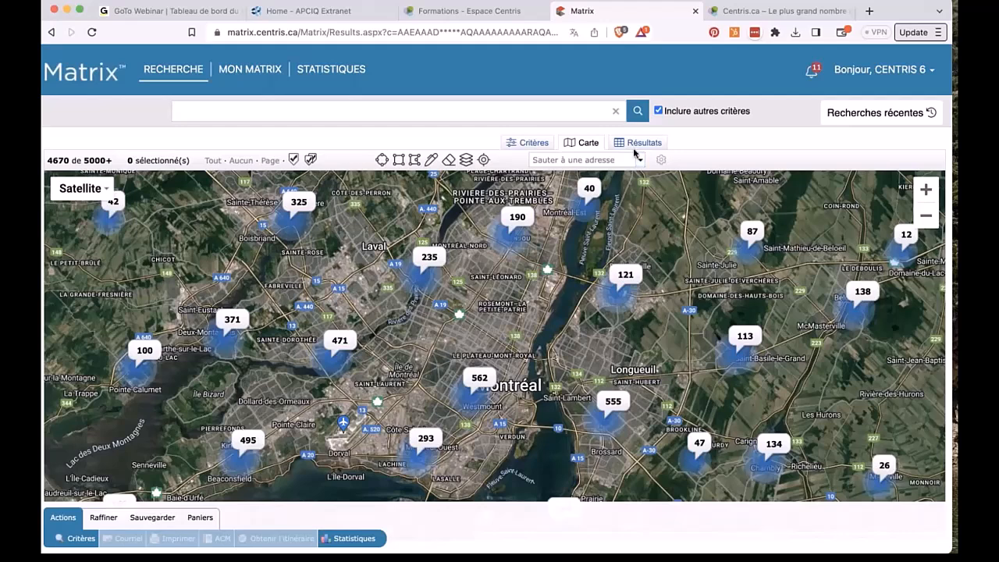
Step: Jump the results map to 'beaupré' and zoom out one level around Beaupré, QC
left_click(577, 161)
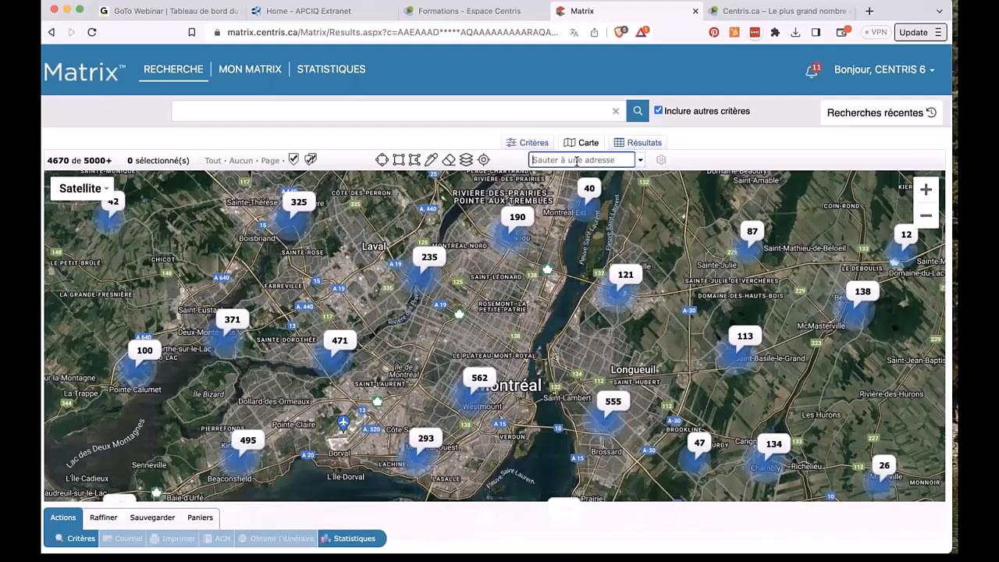
type("beaupré")
key("Return")
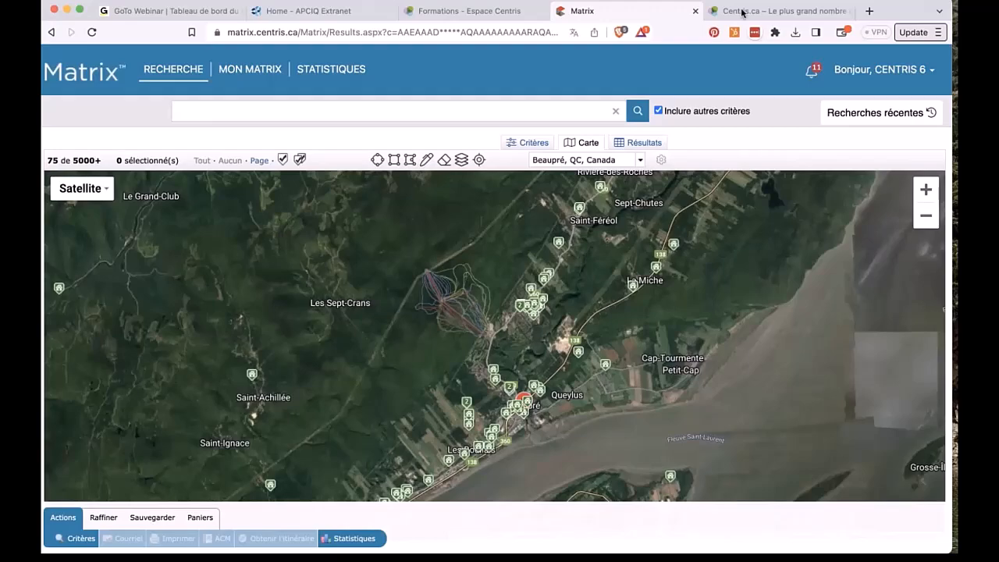
left_click(926, 216)
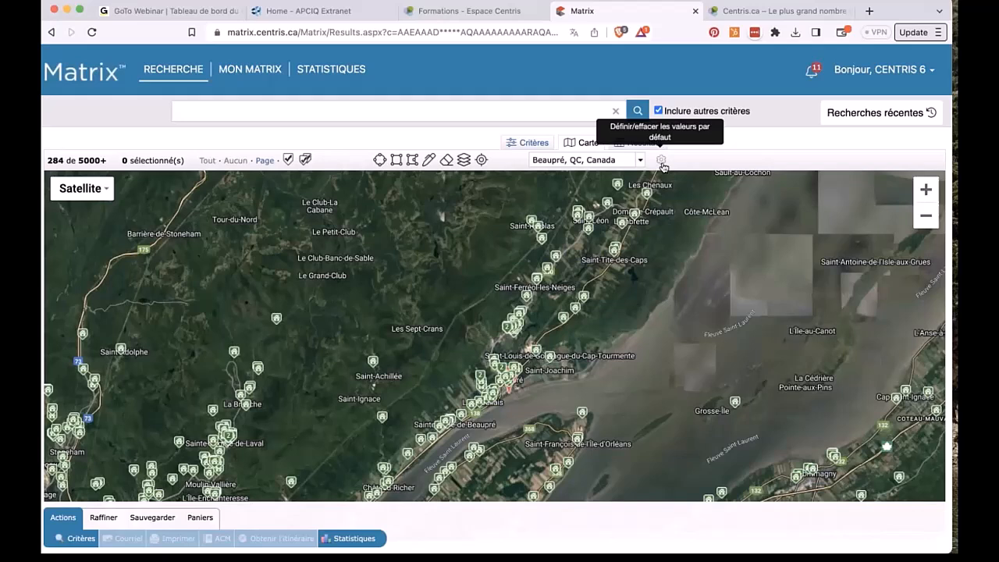
left_click(662, 164)
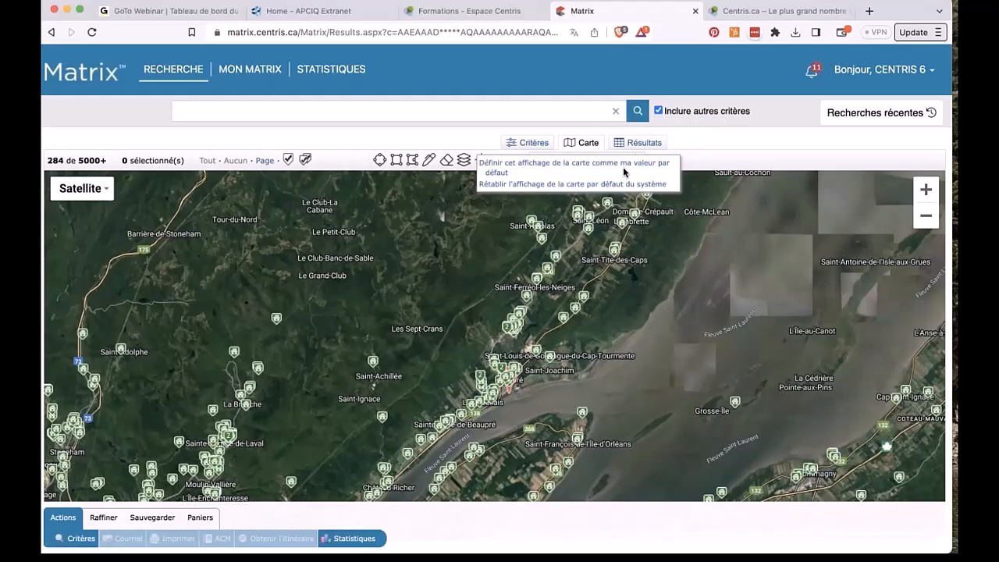
left_click(624, 295)
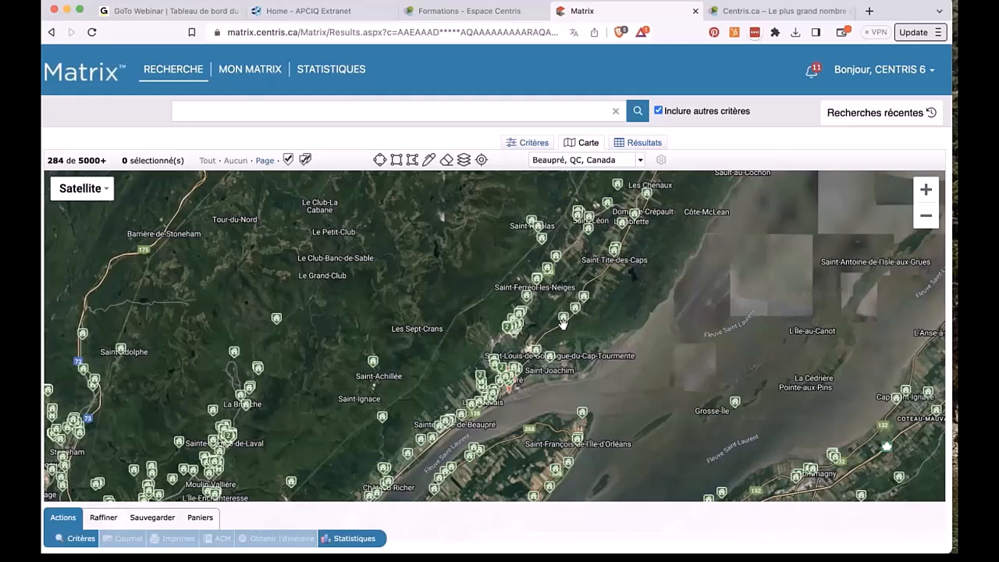
left_click(90, 196)
left_click(83, 210)
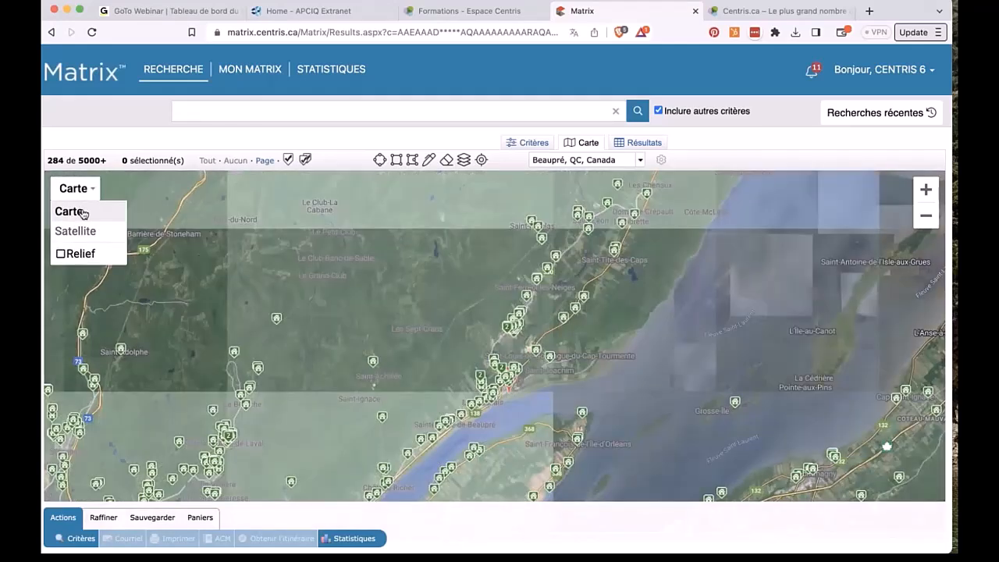
left_click(76, 231)
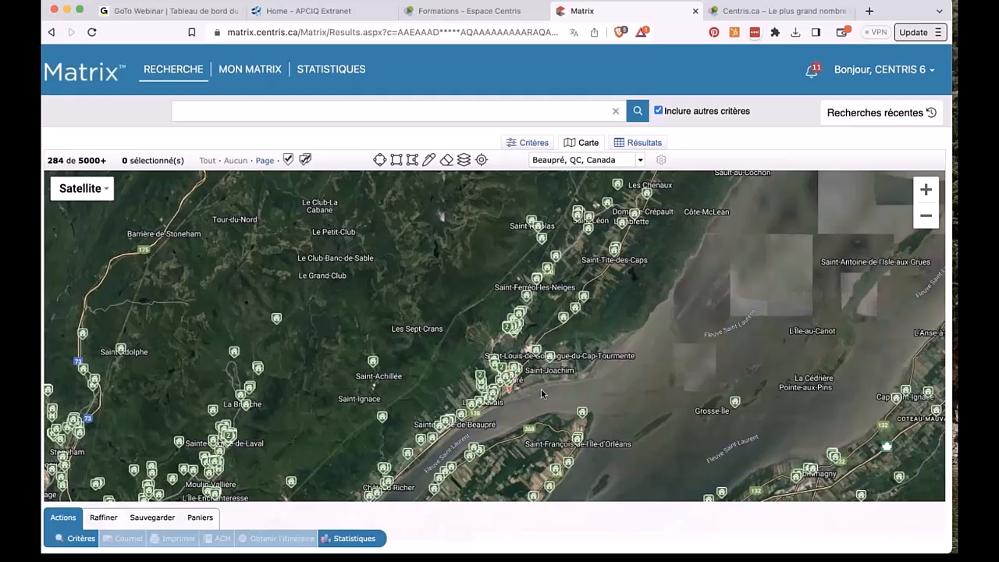
Step: Draw a radius search circle of about 3.81 km around Beaupré
scroll(539, 391, "up", 2)
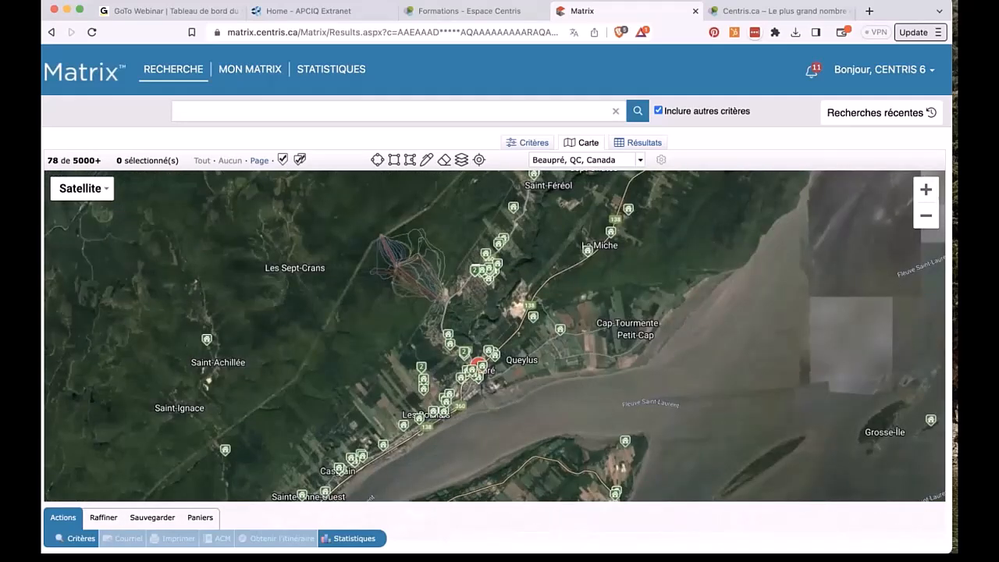
scroll(539, 387, "up", 1)
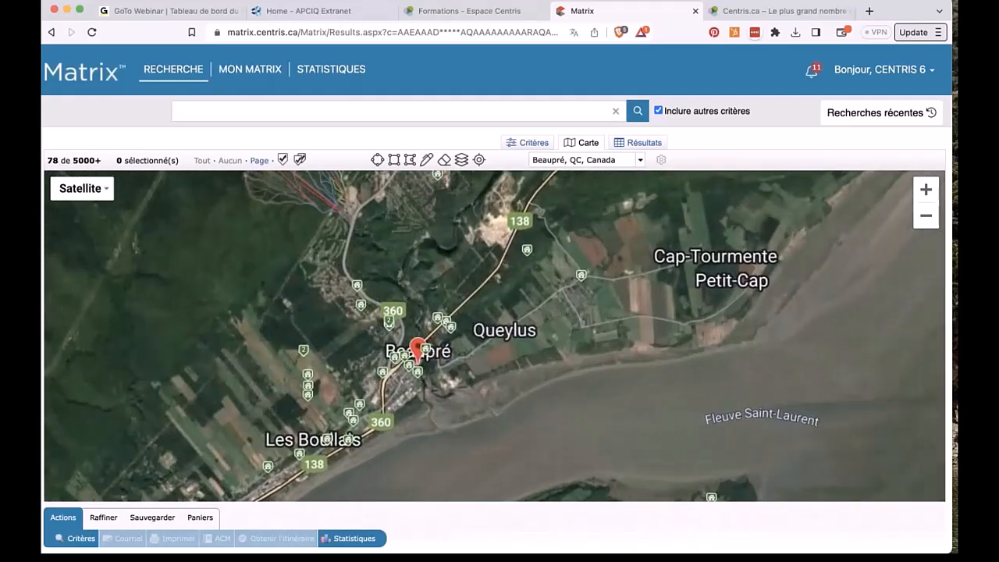
left_click(924, 215)
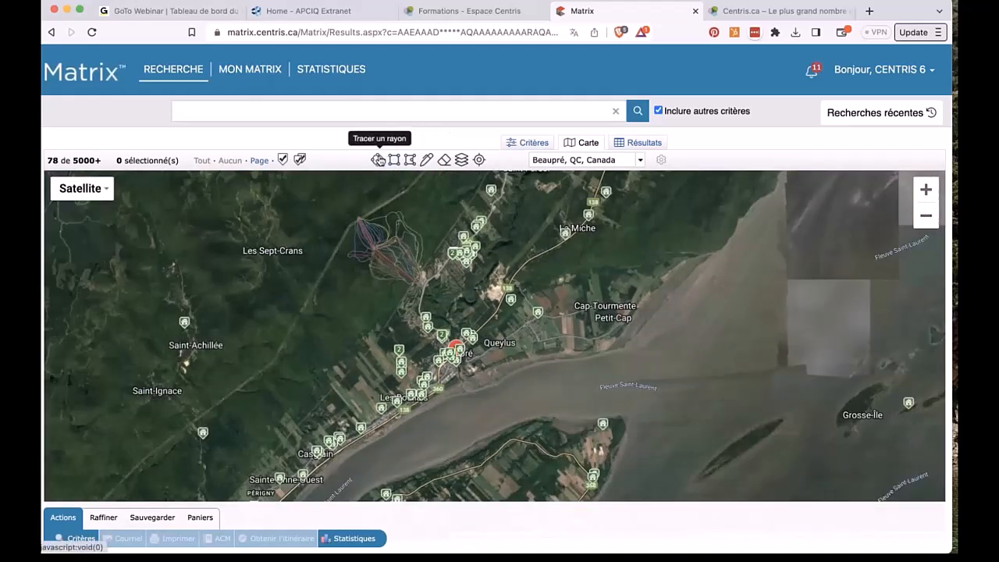
left_click(378, 159)
left_click_drag(461, 356, 398, 290)
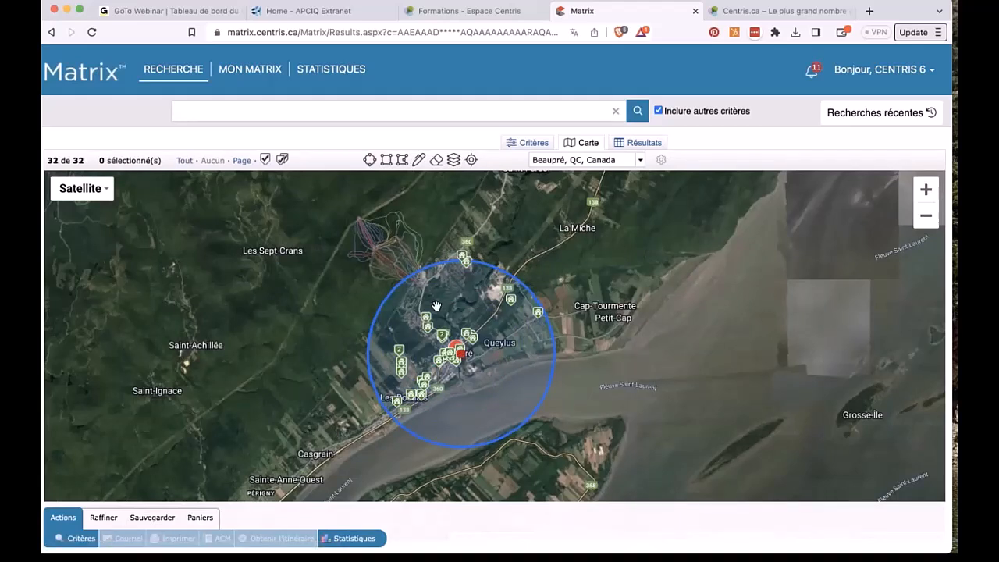
left_click(466, 363)
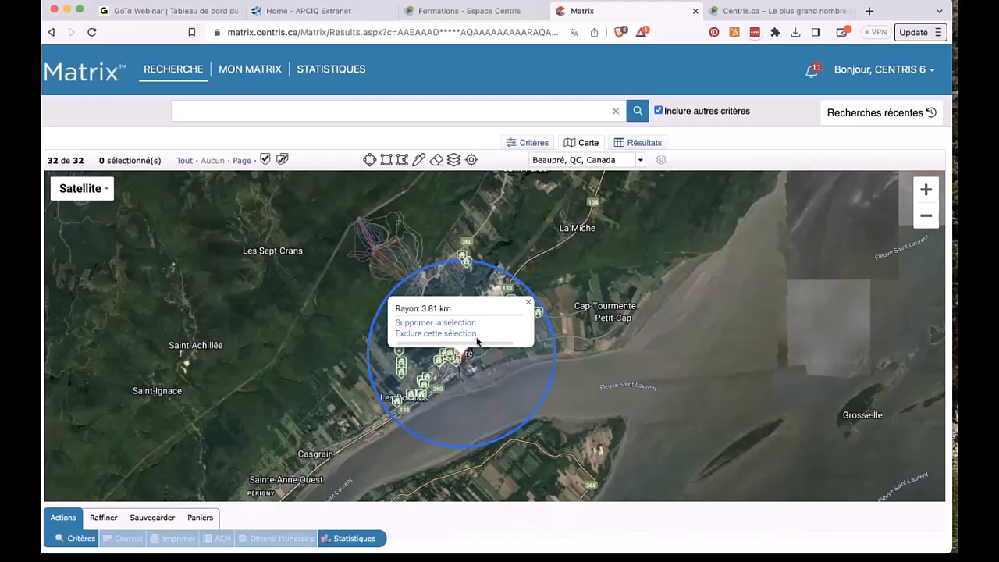
Step: Move the radius circle slightly higher on the map, then erase it
left_click_drag(477, 341, 483, 363)
left_click(483, 363)
left_click(483, 363)
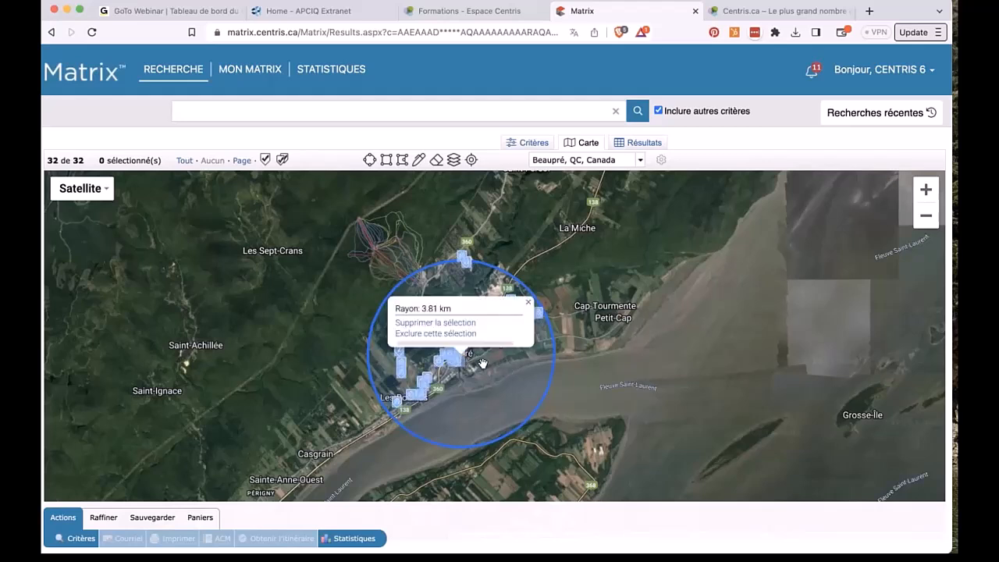
mouse_move(466, 359)
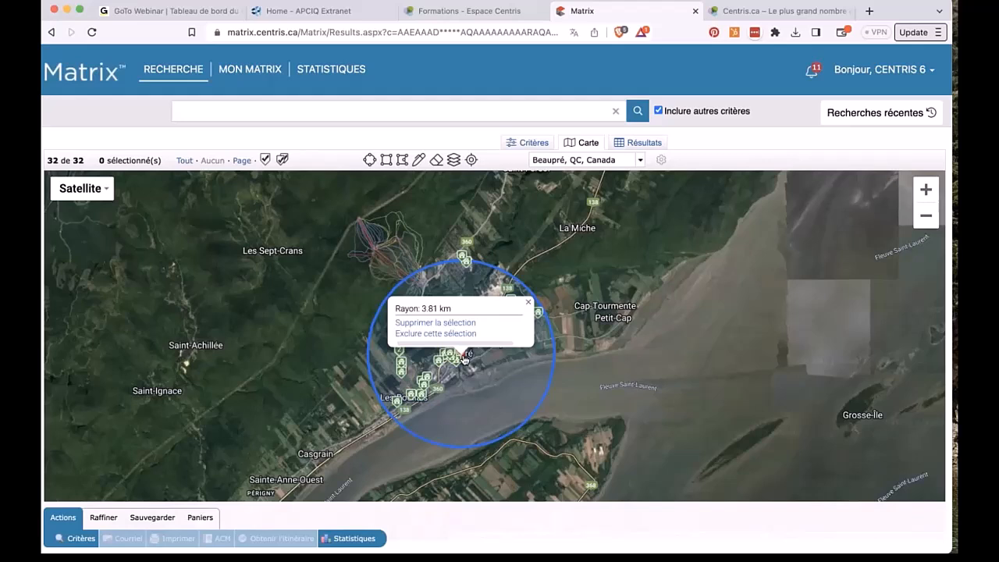
left_click_drag(465, 359, 466, 334)
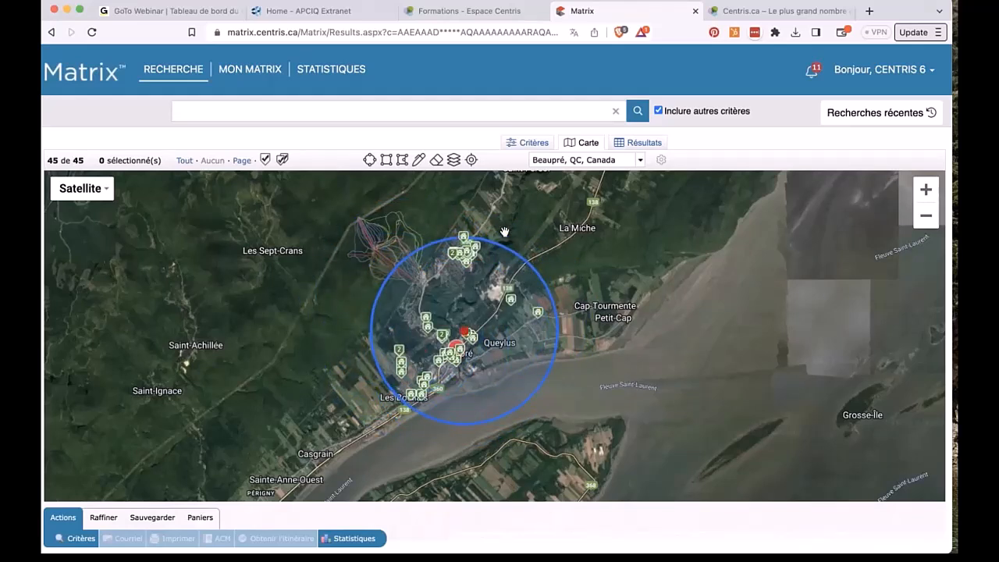
left_click(437, 160)
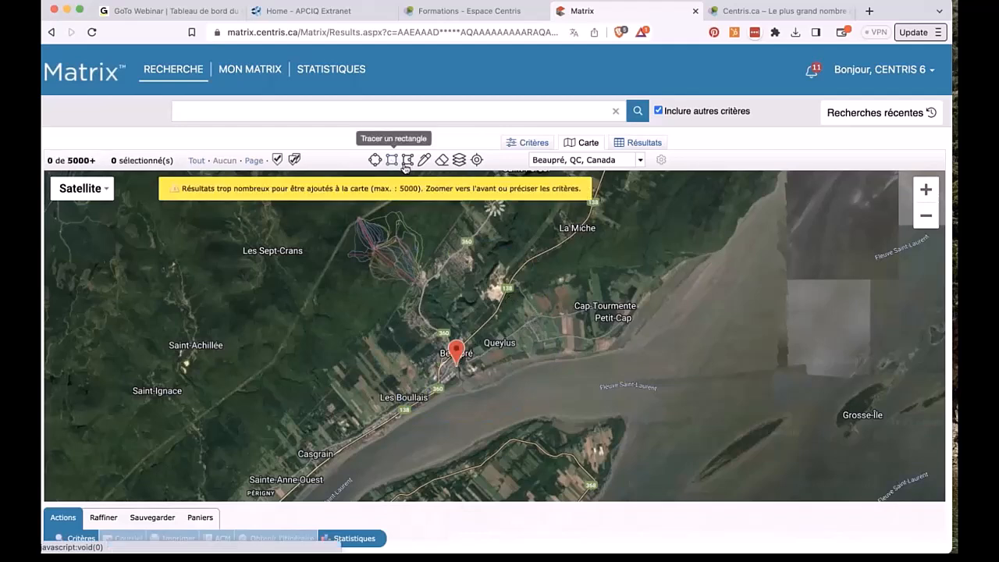
Step: Draw a six-corner polygon search area around Beaupré on the Carte map
left_click(409, 160)
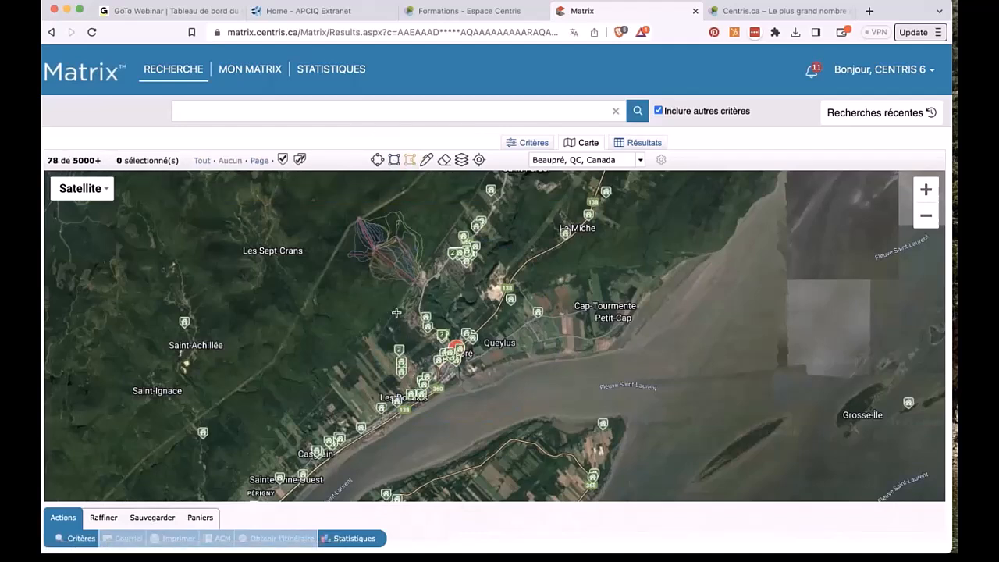
left_click(424, 277)
left_click(449, 291)
left_click(503, 244)
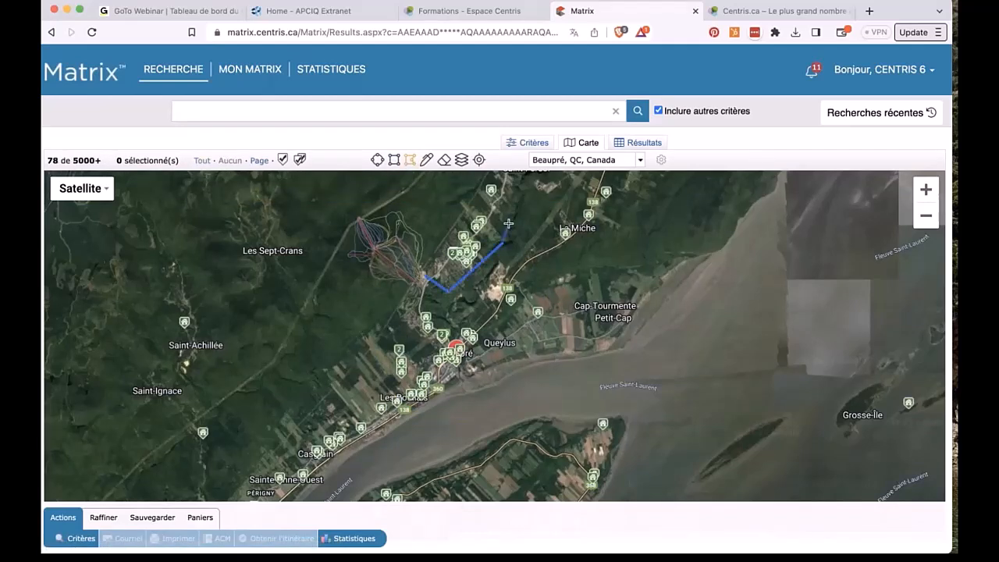
left_click(503, 185)
left_click(482, 184)
left_click(424, 276)
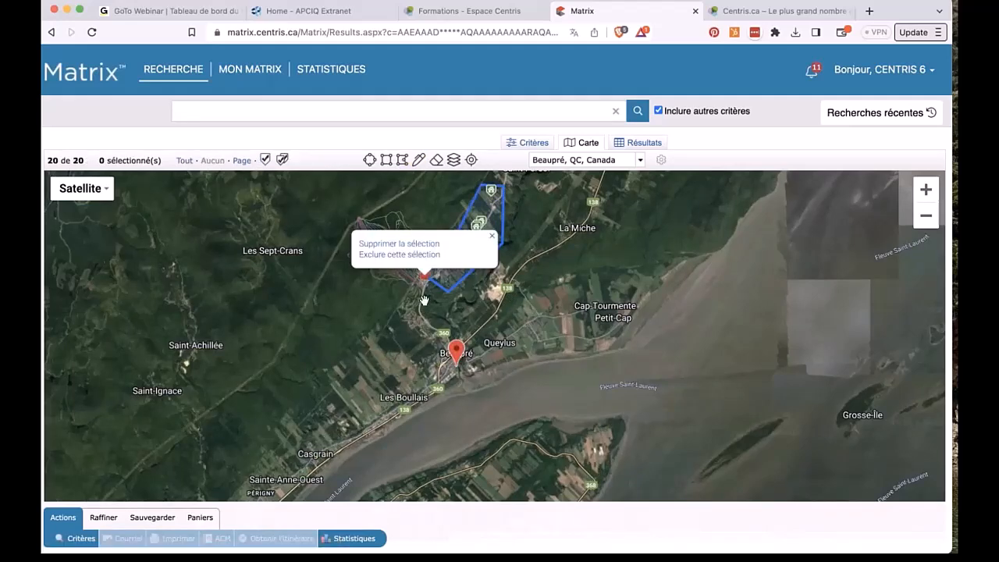
scroll(424, 301, "up", 1)
left_click(492, 208)
left_click_drag(492, 209, 398, 315)
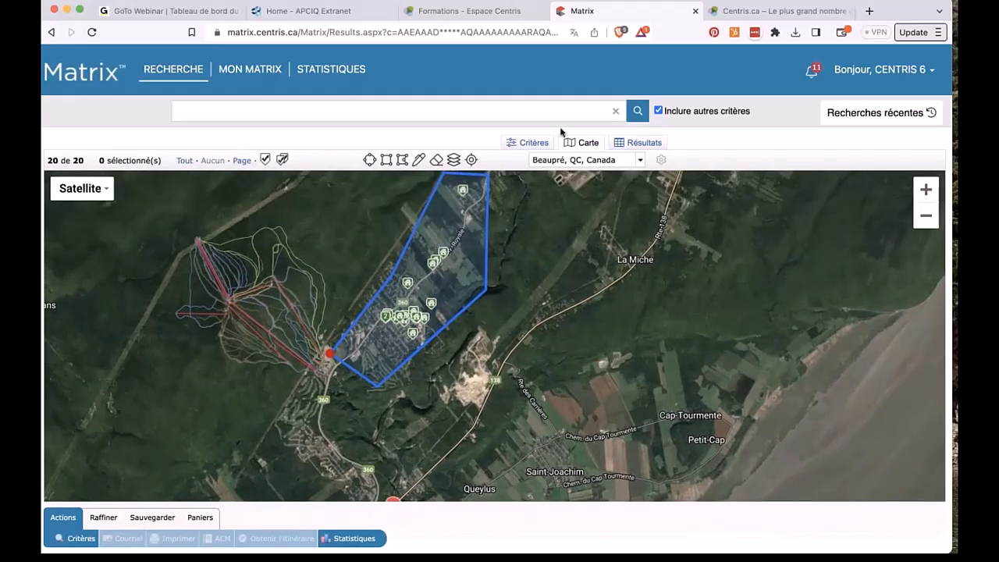
Step: Erase the polygon and draw a radius search circle around Beaupré instead
left_click(436, 160)
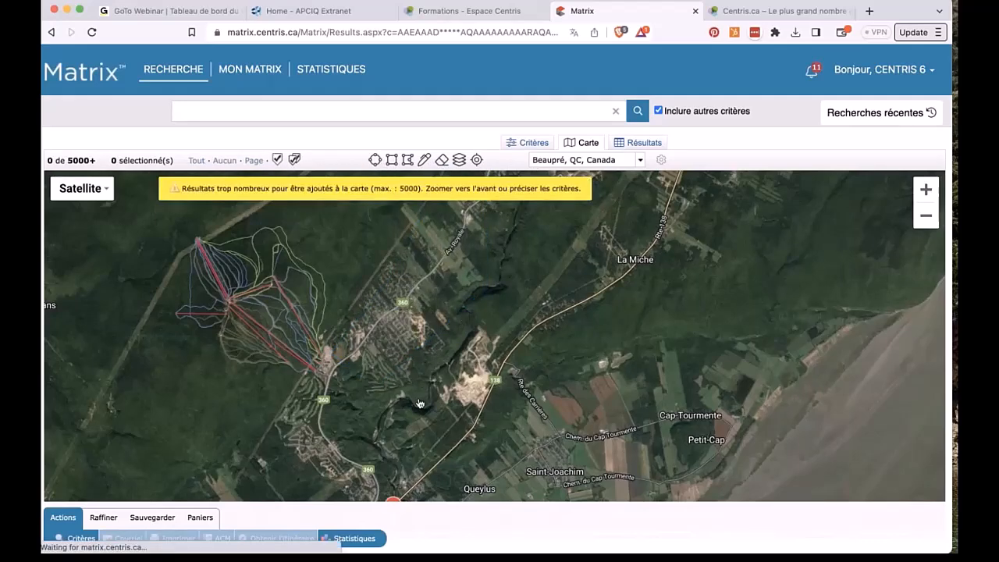
left_click(383, 473)
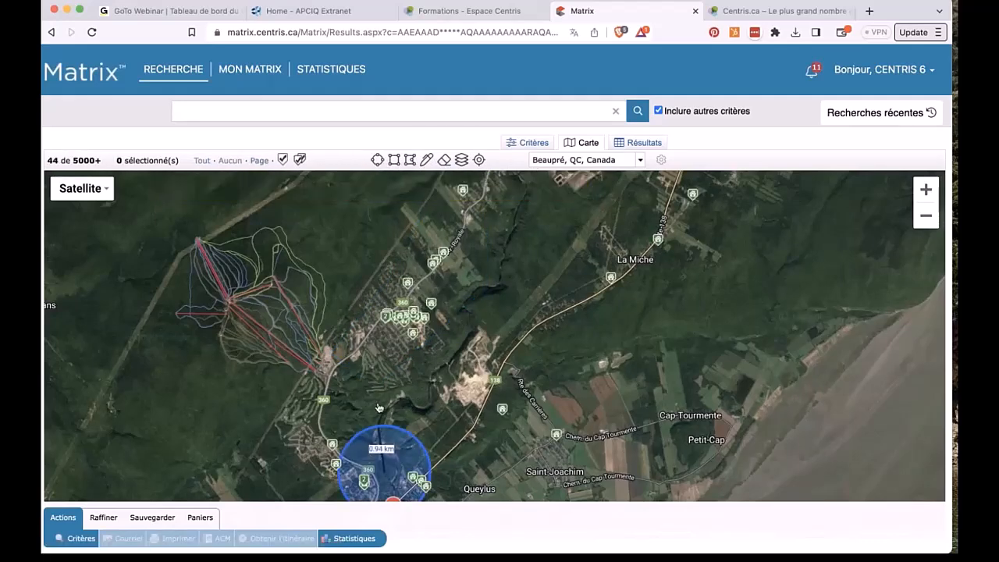
left_click(406, 253)
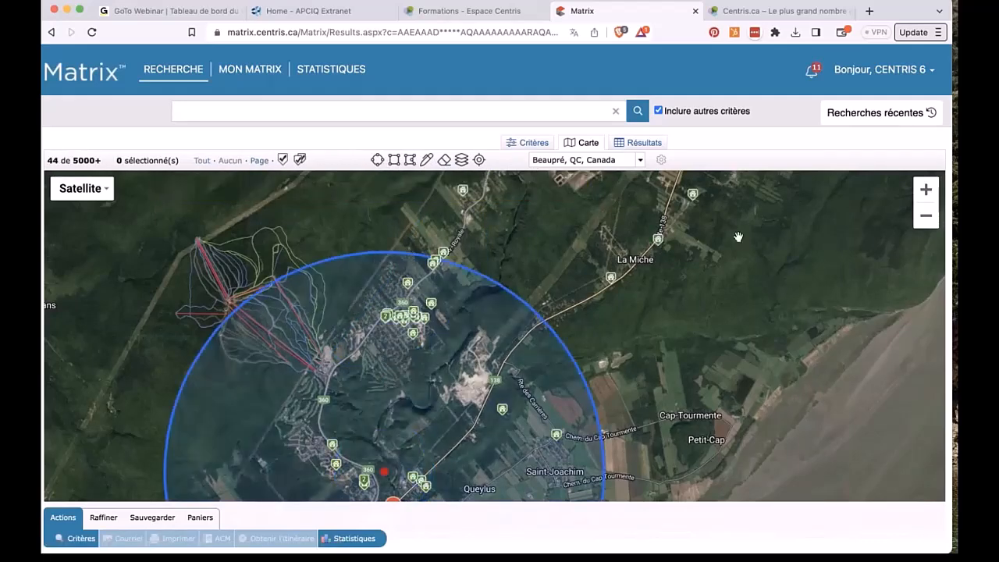
left_click(925, 217)
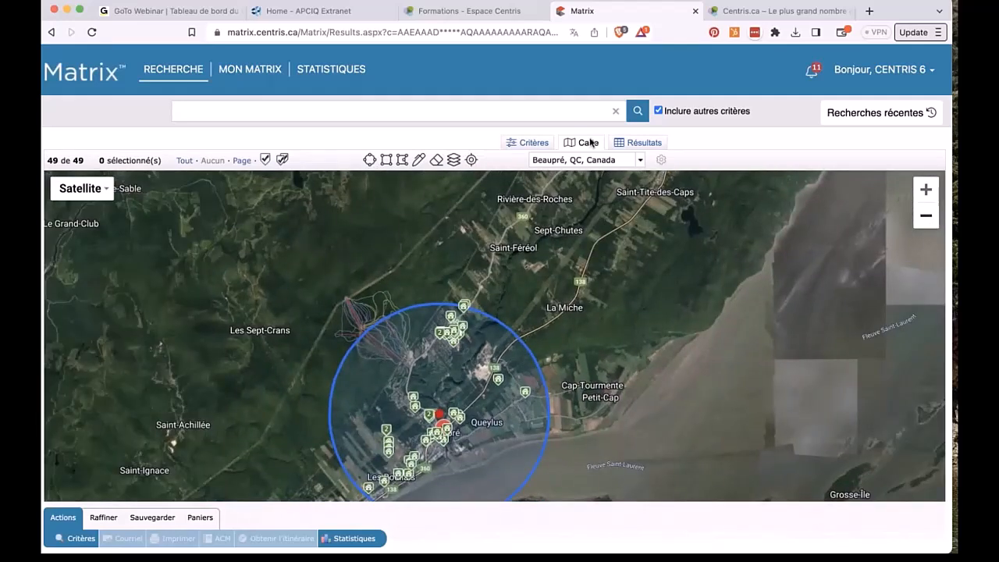
Step: Switch to the Critères form and step through the Demandé/Vendu, Location/Loué and expiration date fields
left_click(532, 142)
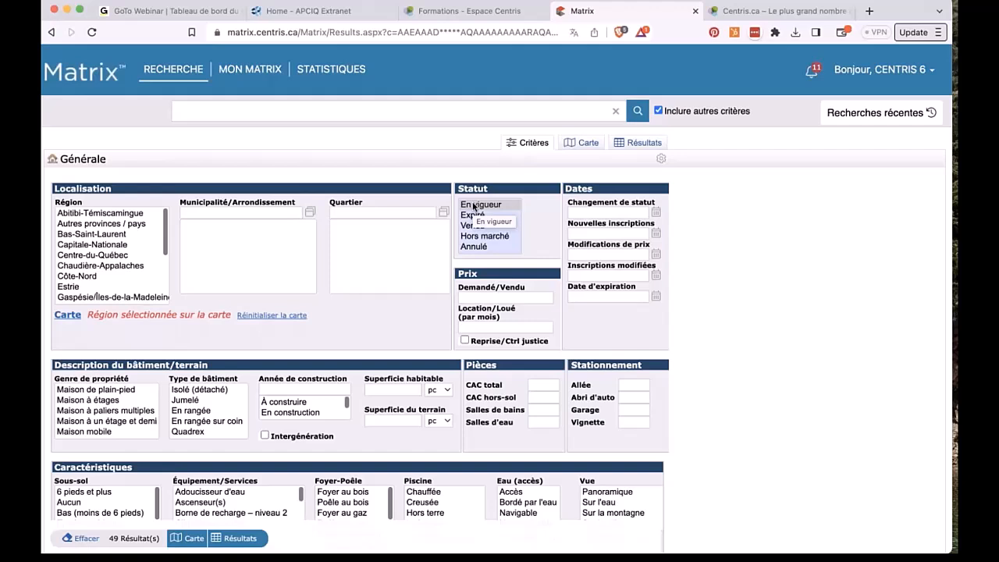
left_click(471, 298)
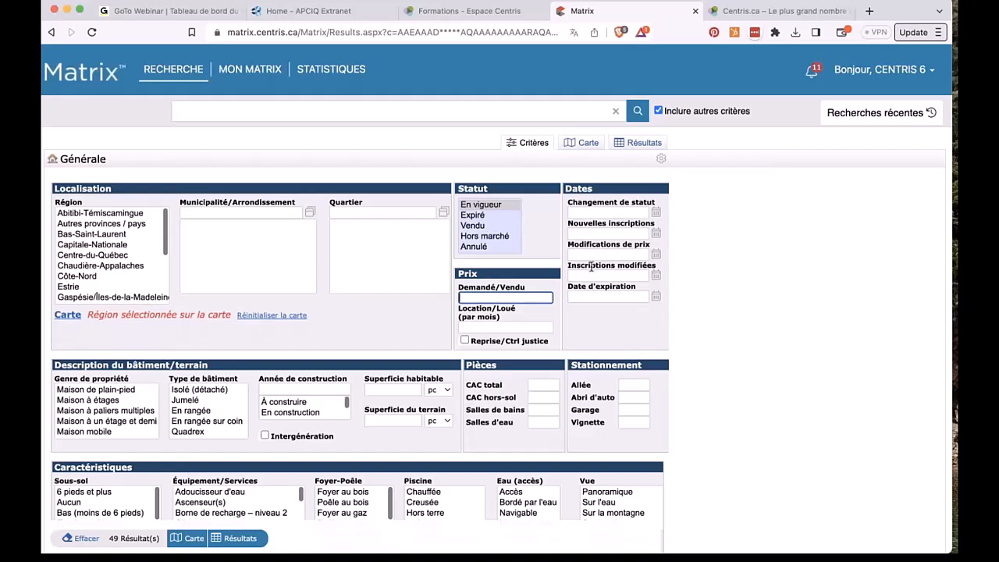
left_click(524, 329)
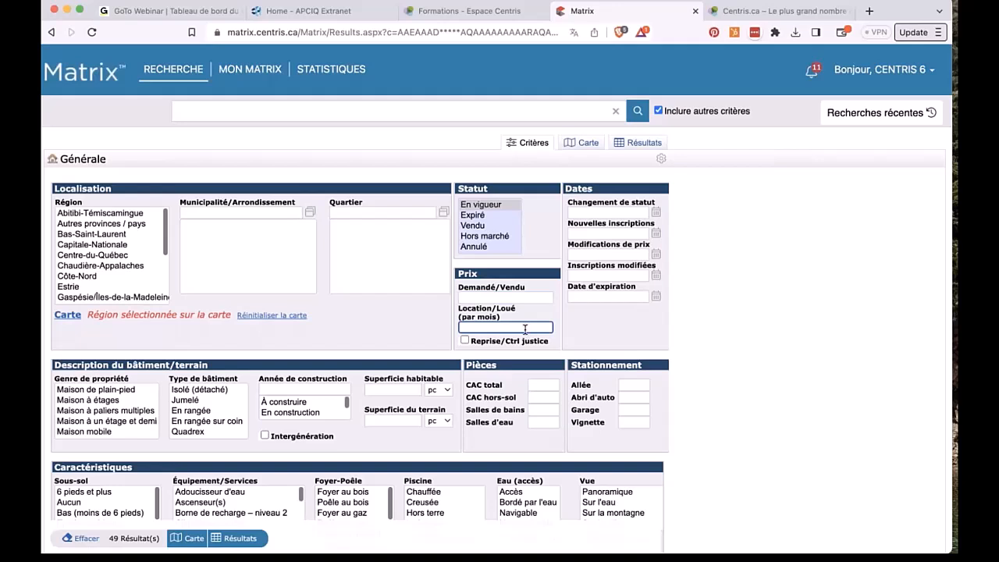
left_click(495, 296)
left_click(603, 297)
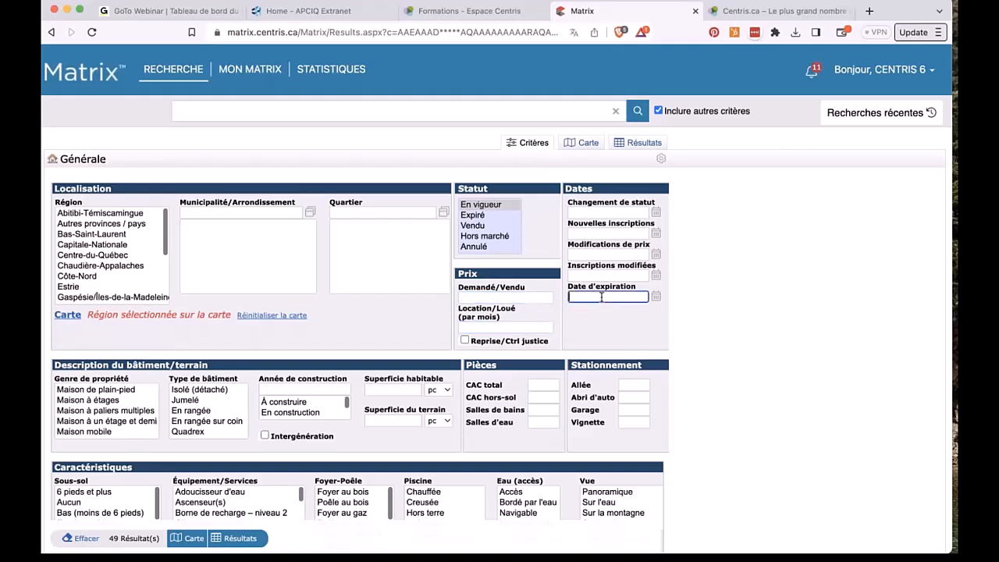
left_click(475, 297)
scroll(500, 293, "down", 1)
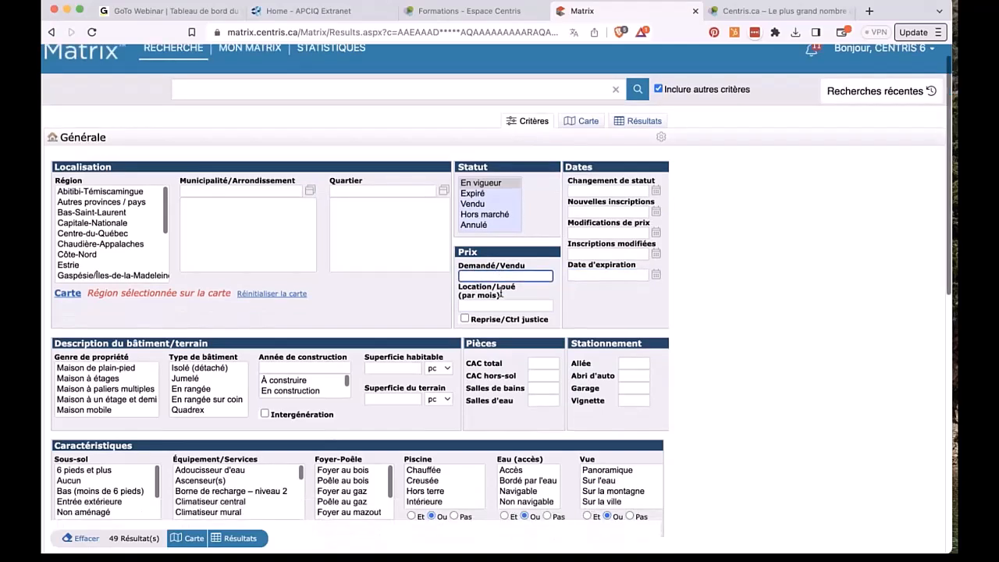
scroll(500, 294, "down", 1)
mouse_move(504, 286)
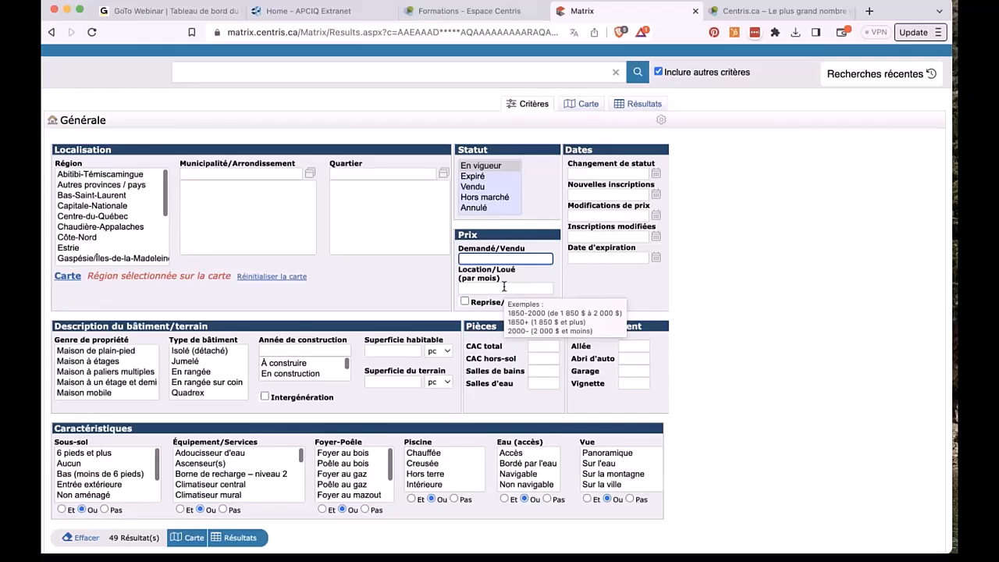
Step: Enter 1+ as the Demandé/Vendu price, clearing and retyping it once
type("1+")
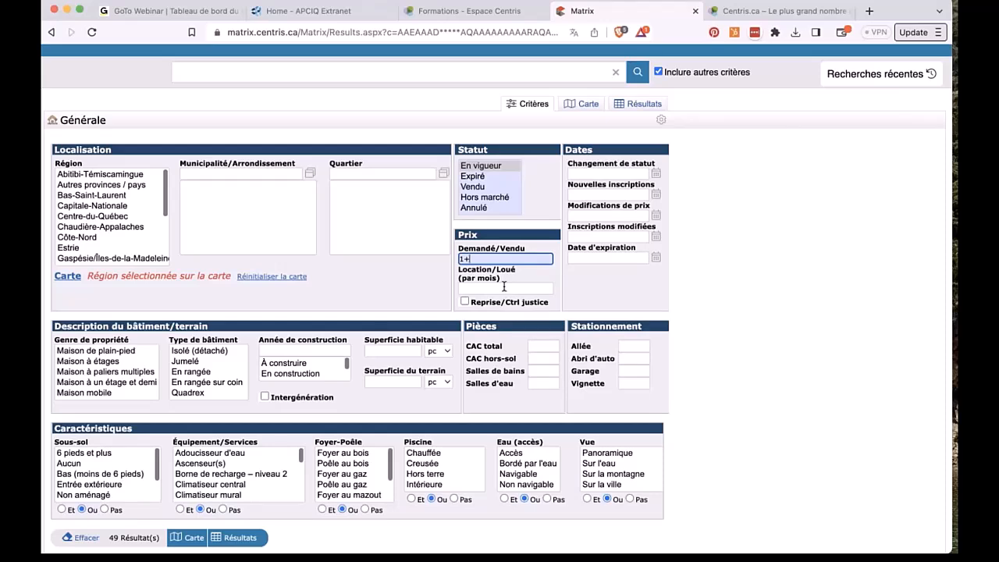
scroll(503, 287, "down", 2)
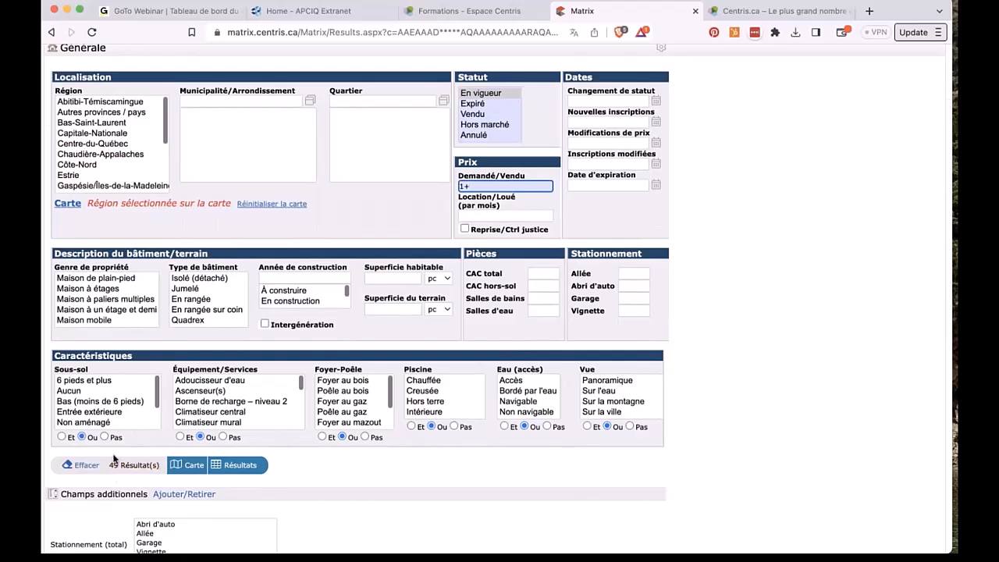
key("XF86MonBrightnessUp")
key("XF86MonBrightnessUp")
key("XF86MonBrightnessUp")
key("BackSpace")
key("BackSpace")
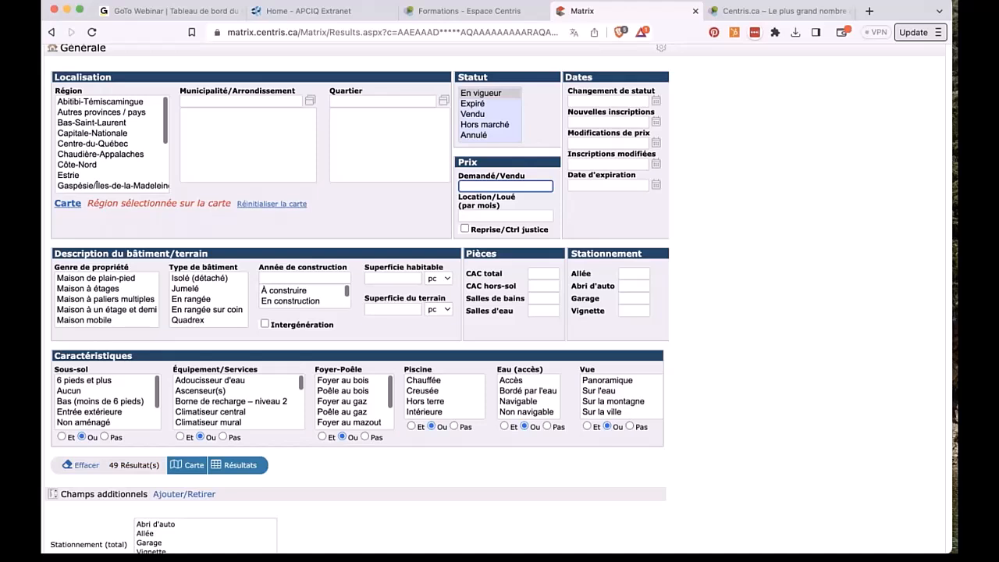
type("1+")
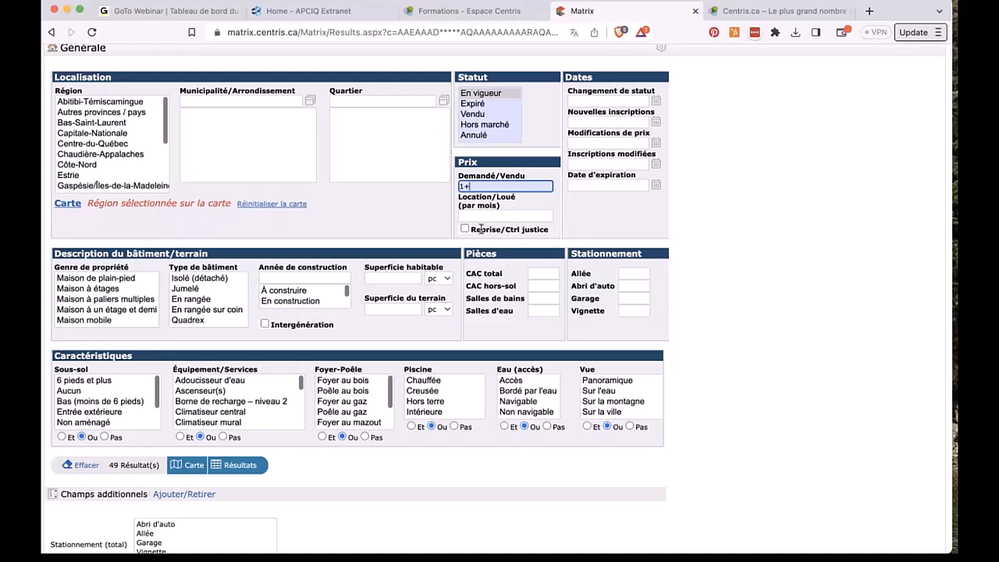
left_click(632, 100)
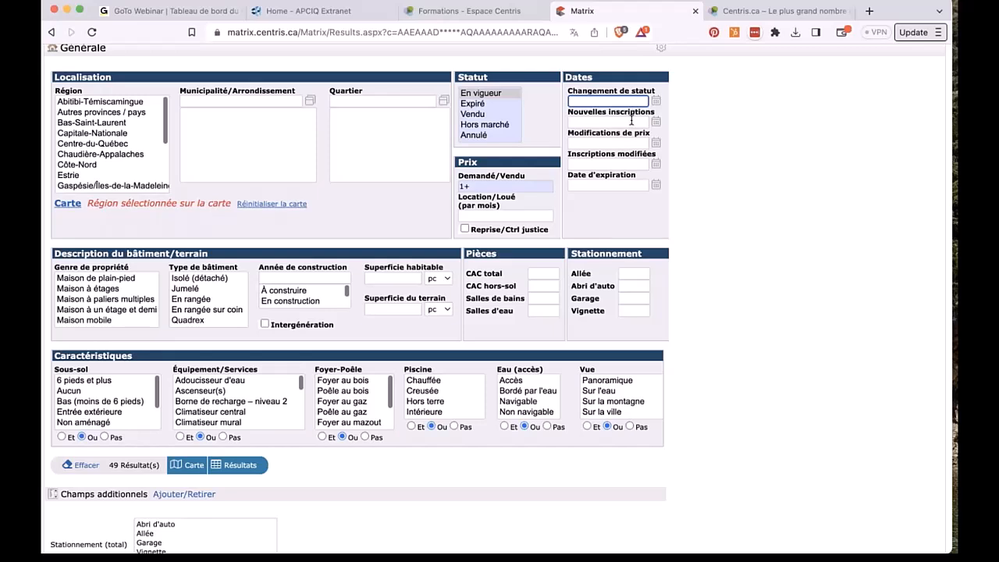
left_click(629, 121)
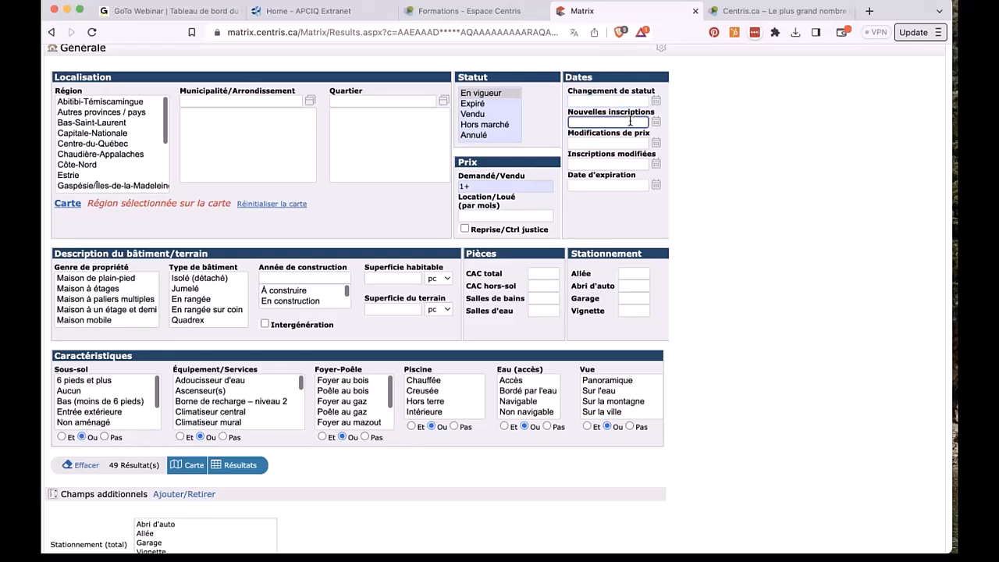
left_click(655, 122)
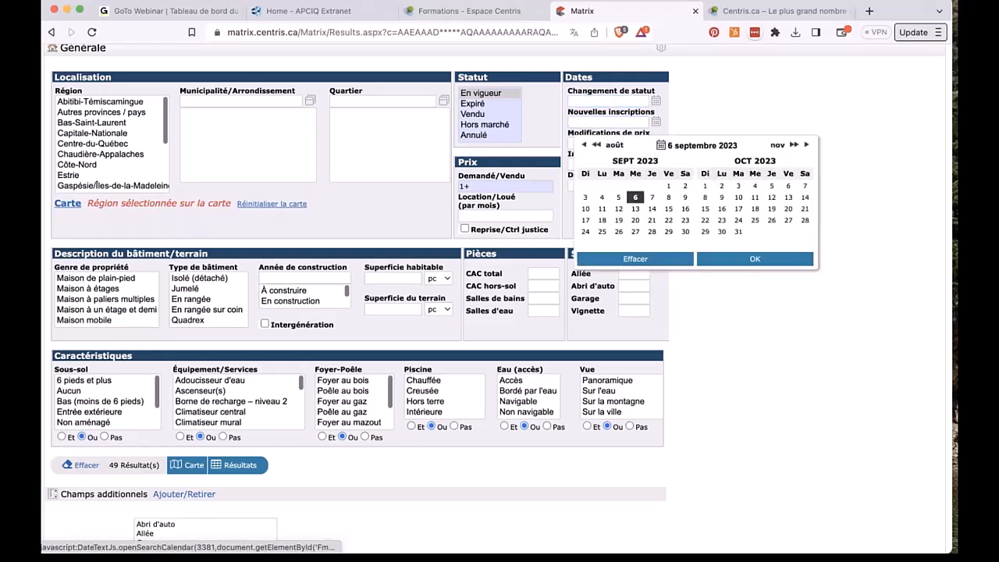
left_click(668, 185)
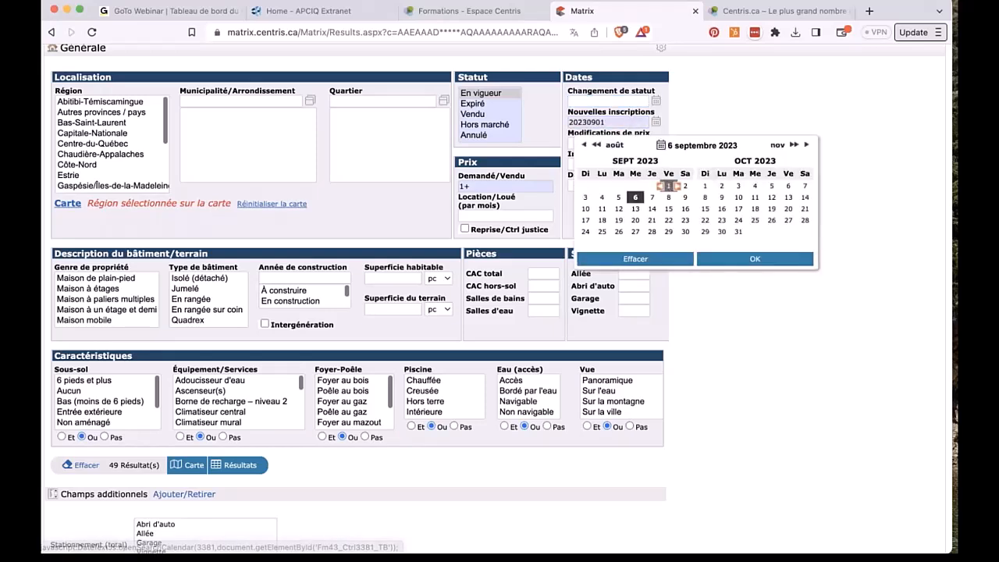
left_click(625, 122)
type("+")
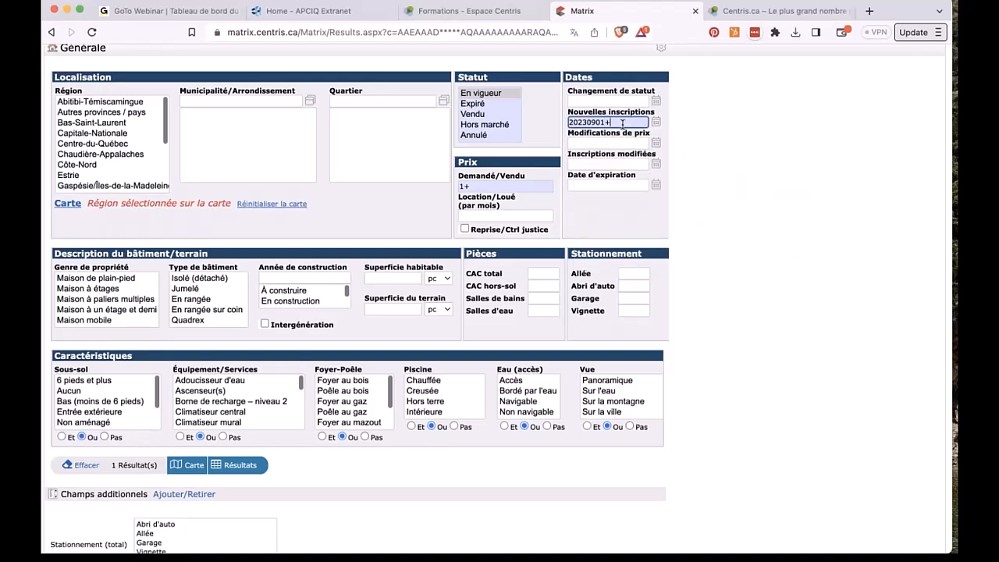
triple_click(623, 124)
key("BackSpace")
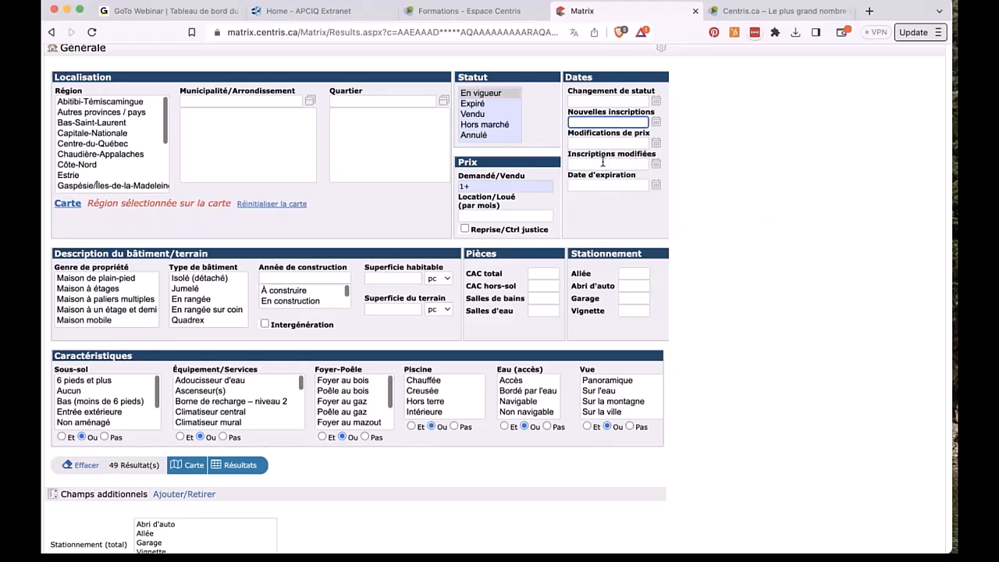
mouse_move(601, 162)
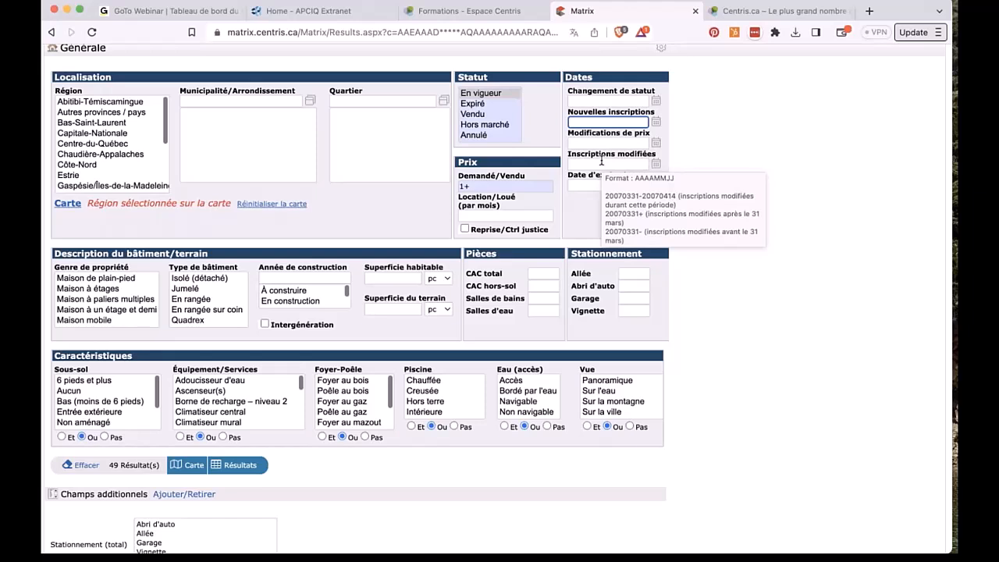
mouse_move(588, 185)
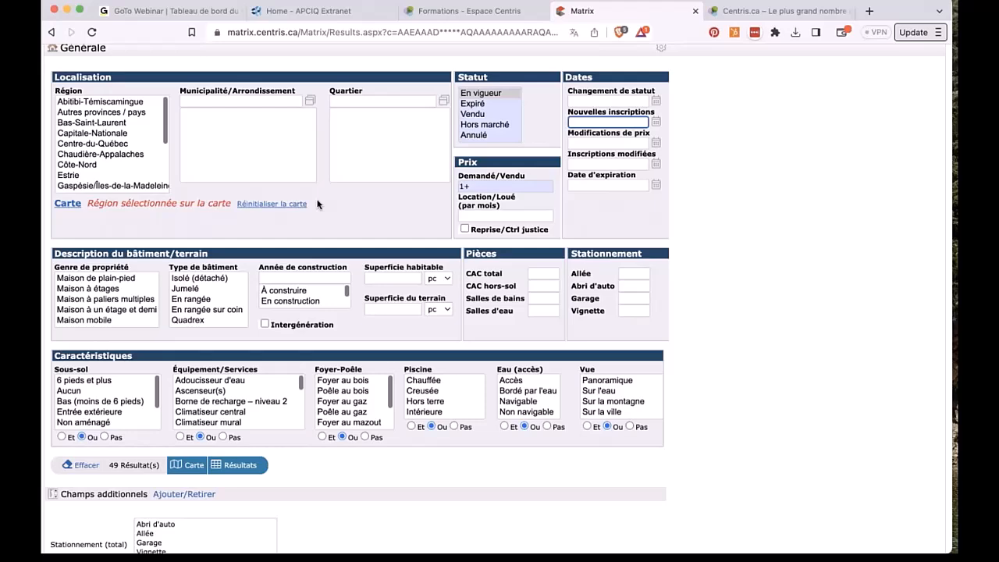
scroll(316, 204, "down", 2)
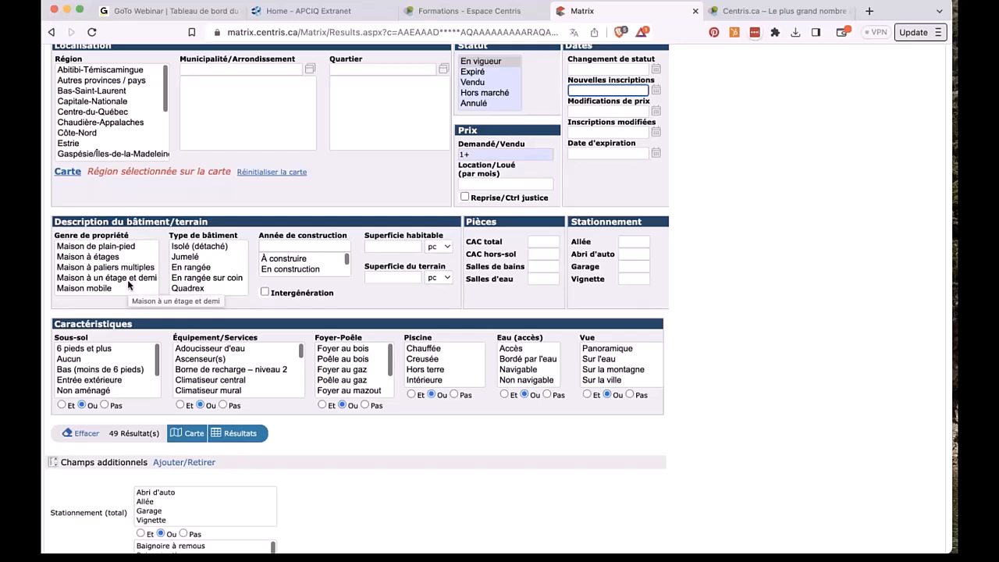
left_click(120, 248)
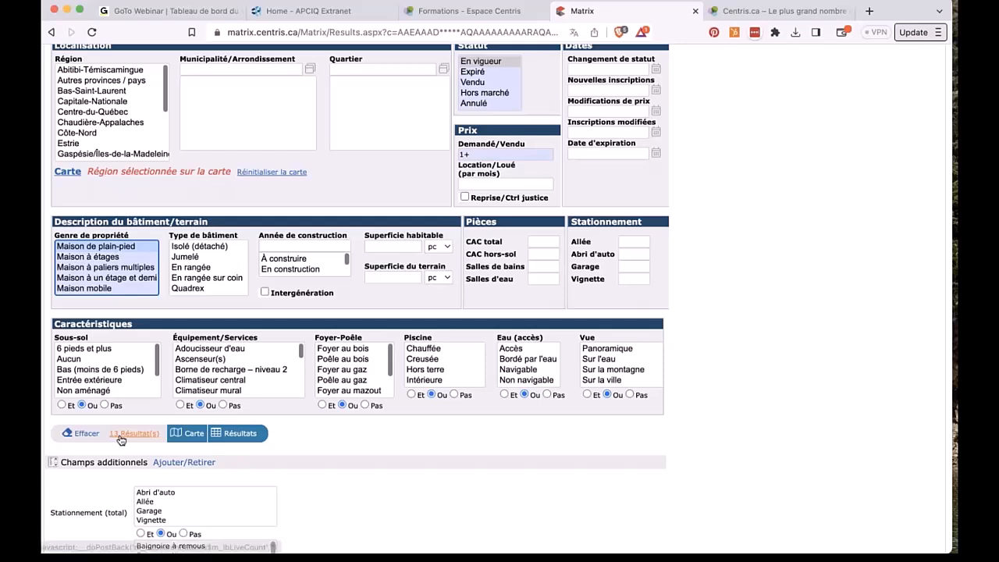
left_click(116, 258)
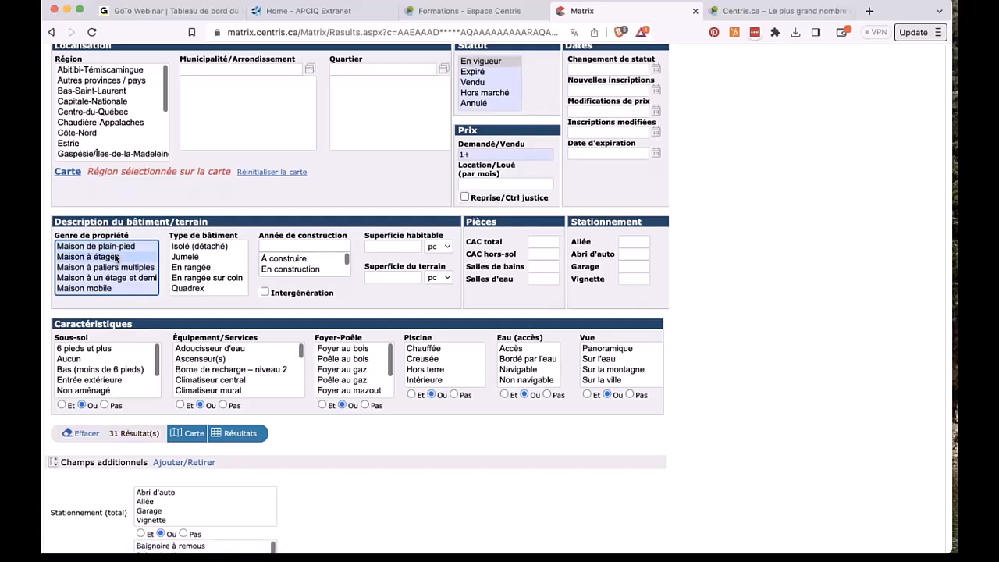
left_click(114, 267)
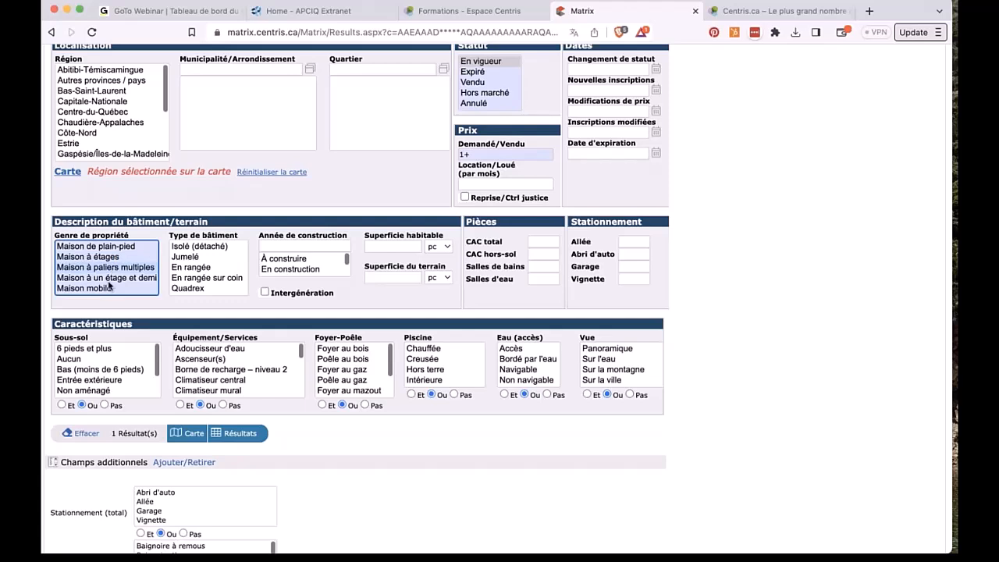
left_click(108, 279)
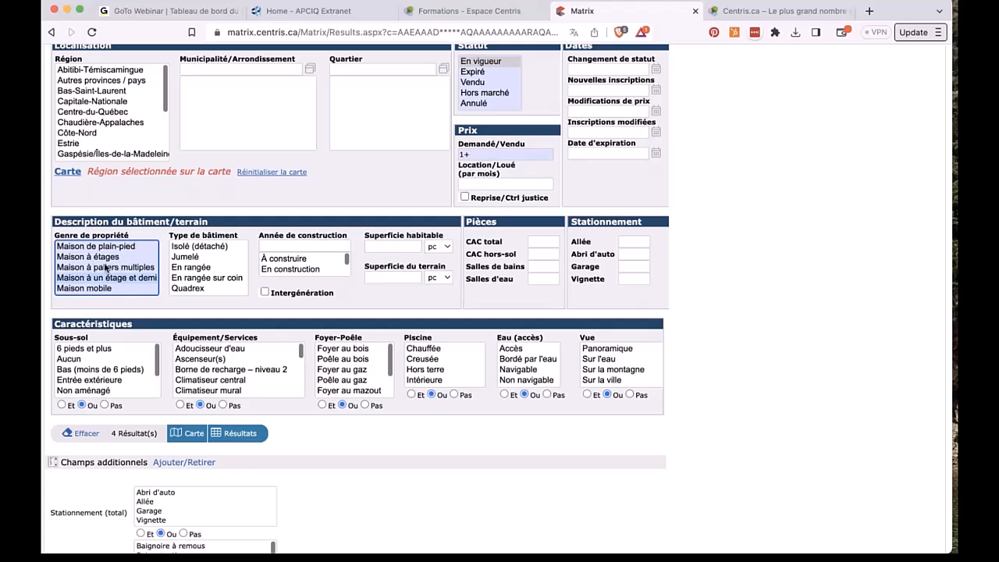
left_click(110, 277)
left_click(117, 279, "super")
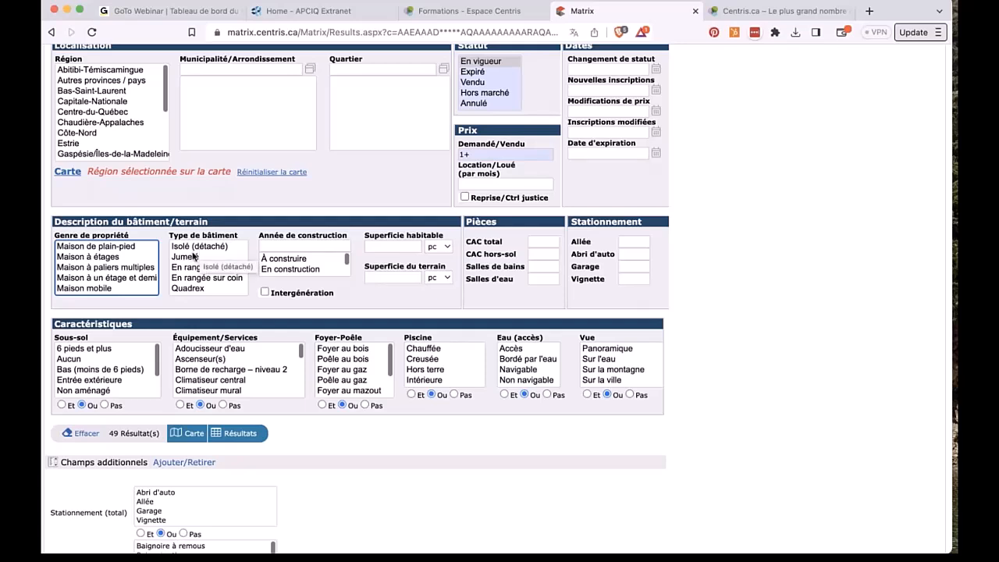
Step: Try the Jumelé, En rangée, En rangée sur coin and Quadrex building types, then deselect Quadrex
left_click(190, 258)
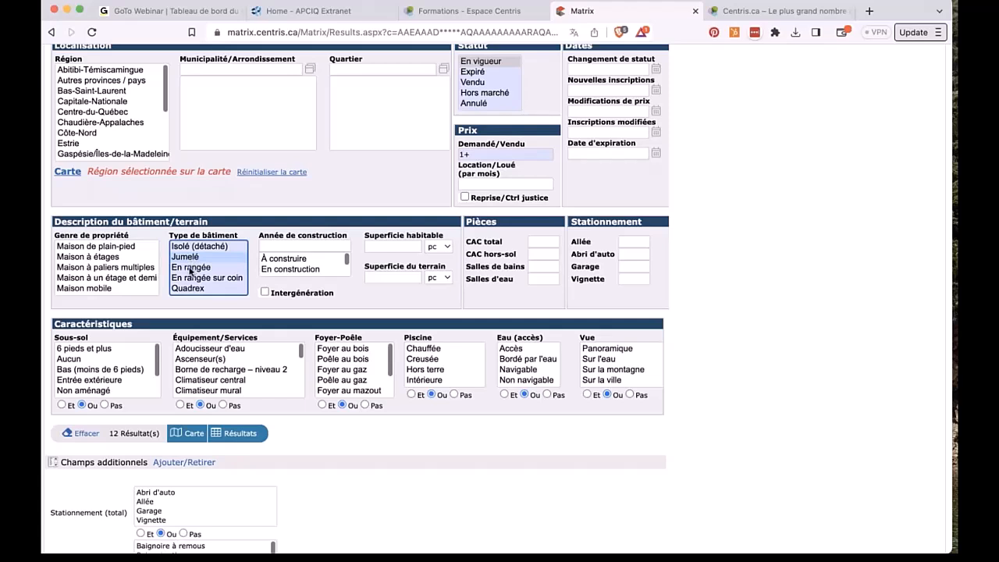
left_click(191, 269)
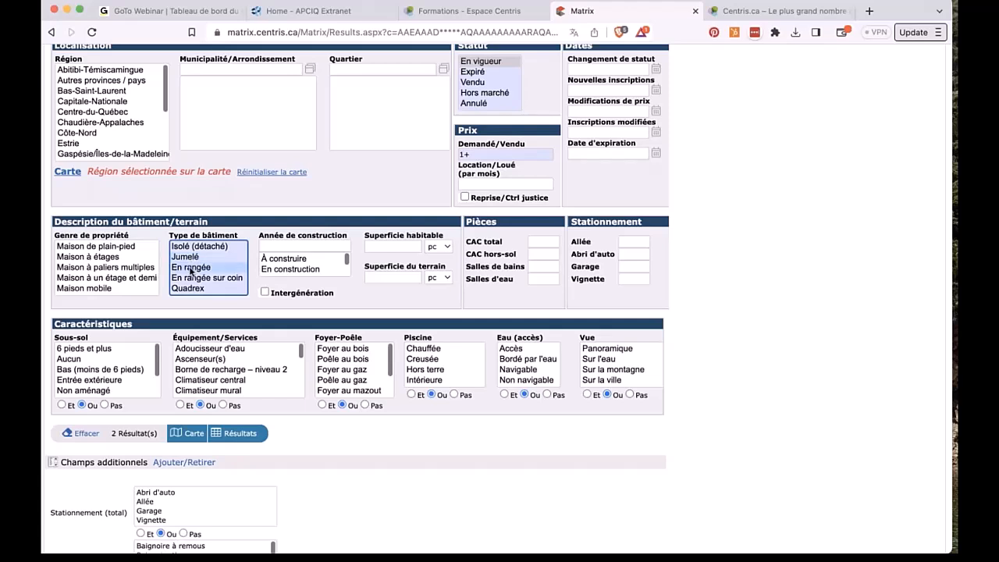
left_click(195, 279)
left_click(193, 288)
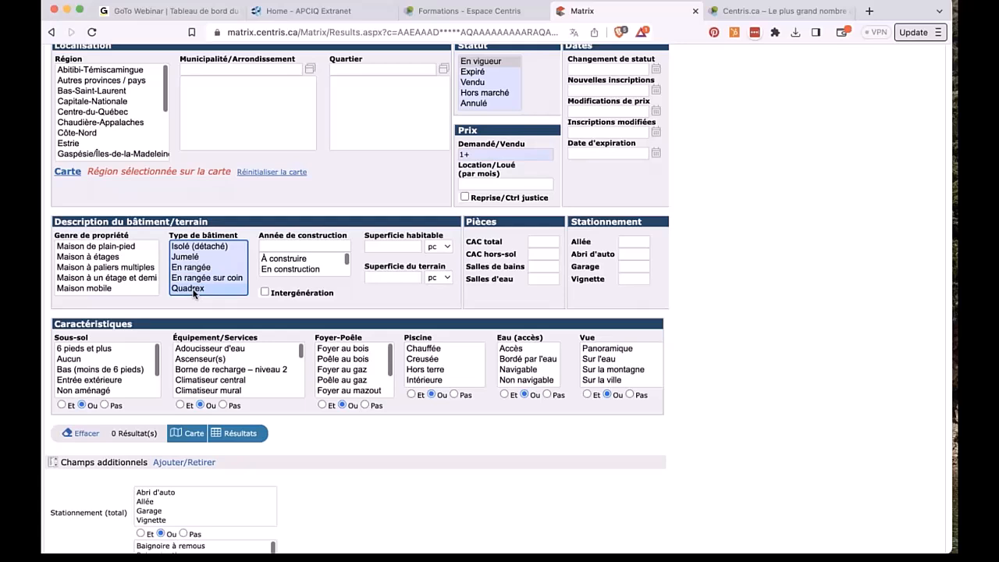
left_click(194, 288, "super")
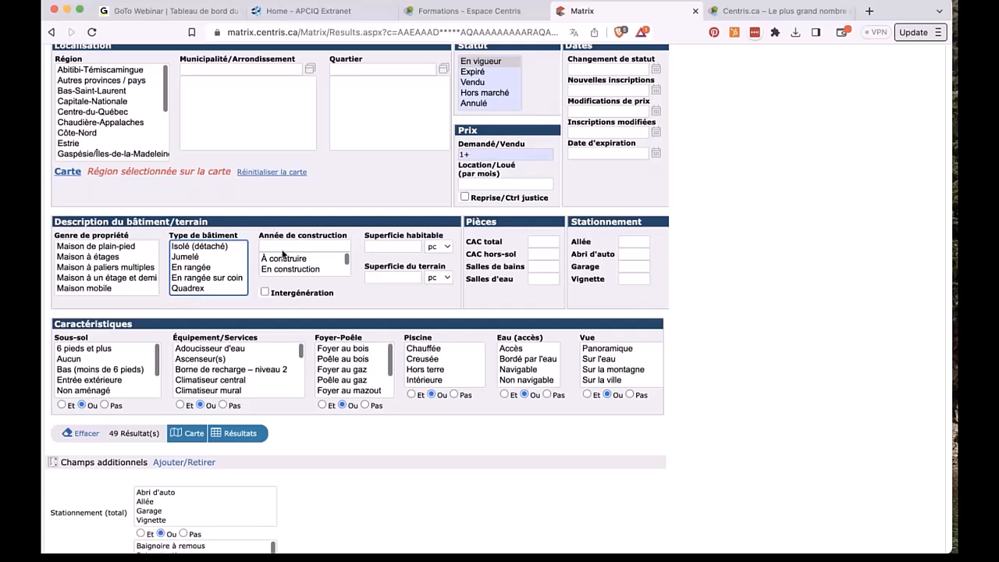
left_click(280, 245)
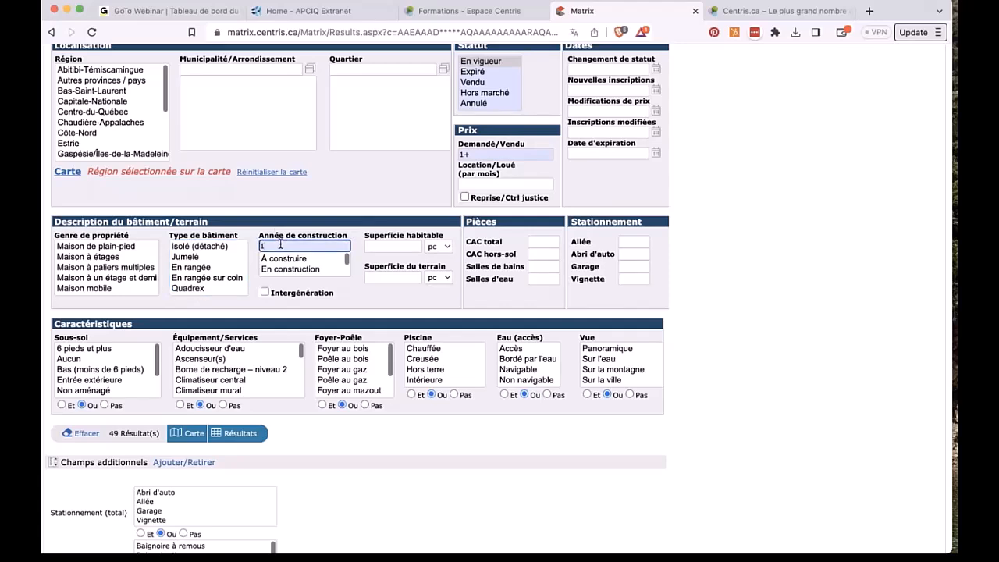
type("1990+")
key("BackSpace")
key("BackSpace")
key("BackSpace")
key("BackSpace")
key("BackSpace")
type("15")
key("BackSpace")
type("950")
type("-")
left_click_drag(284, 259, 290, 273)
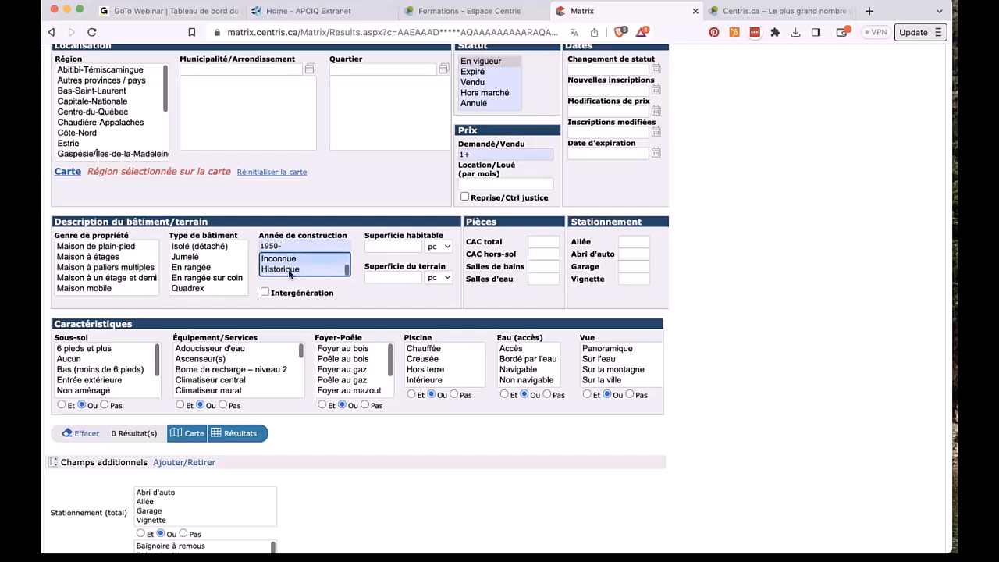
scroll(290, 265, "down", 1)
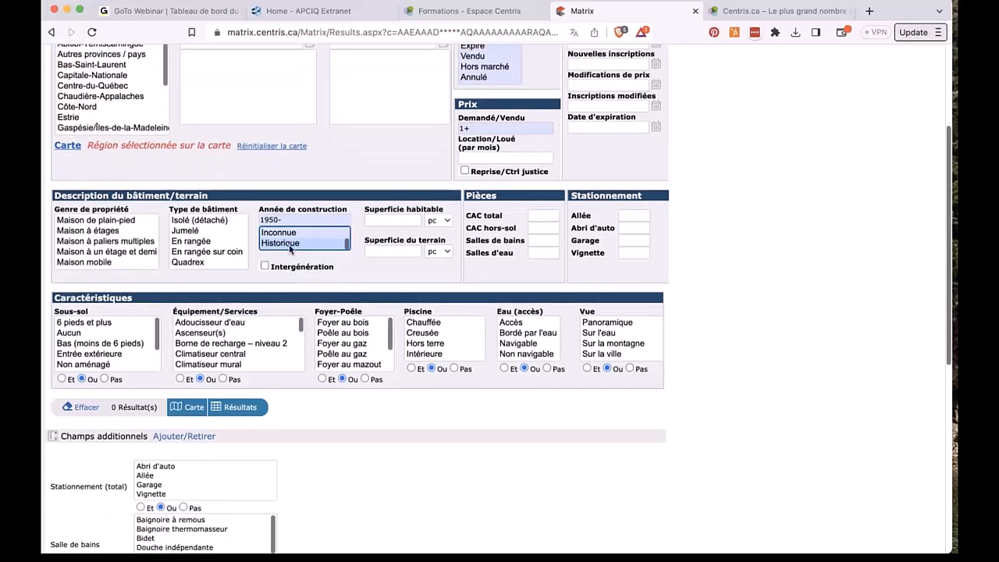
left_click(281, 216)
key("super+a")
key("BackSpace")
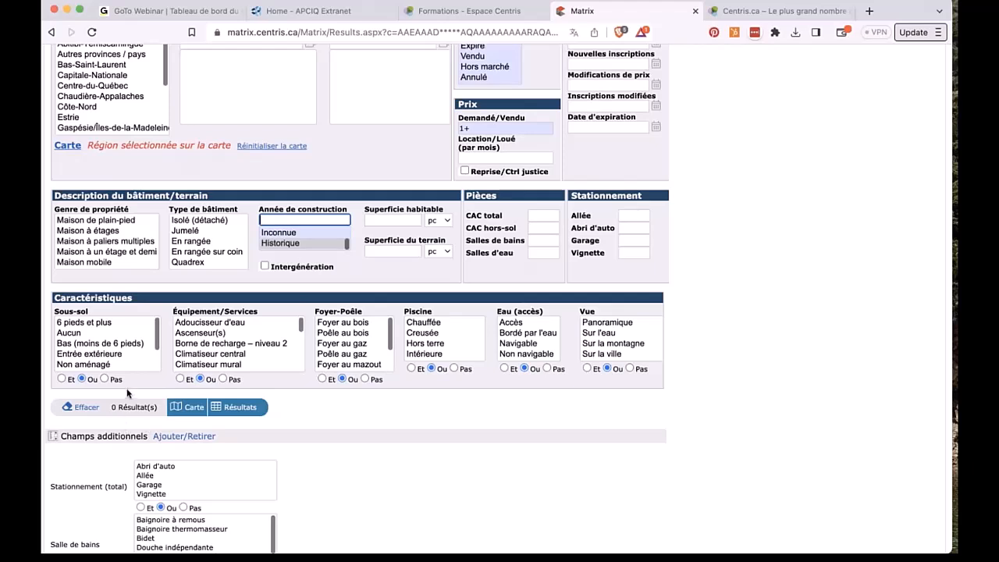
left_click(293, 232)
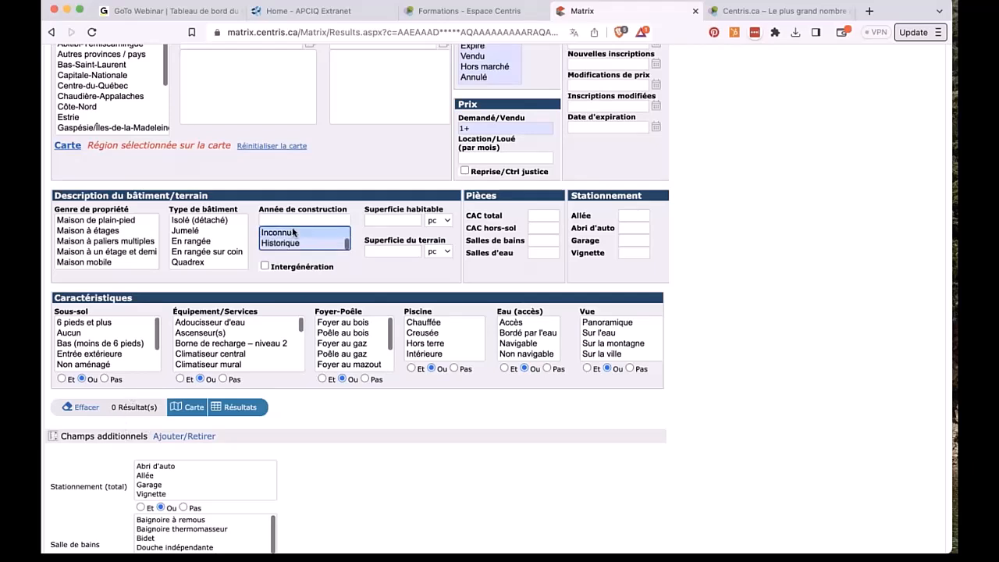
scroll(279, 246, "up", 1)
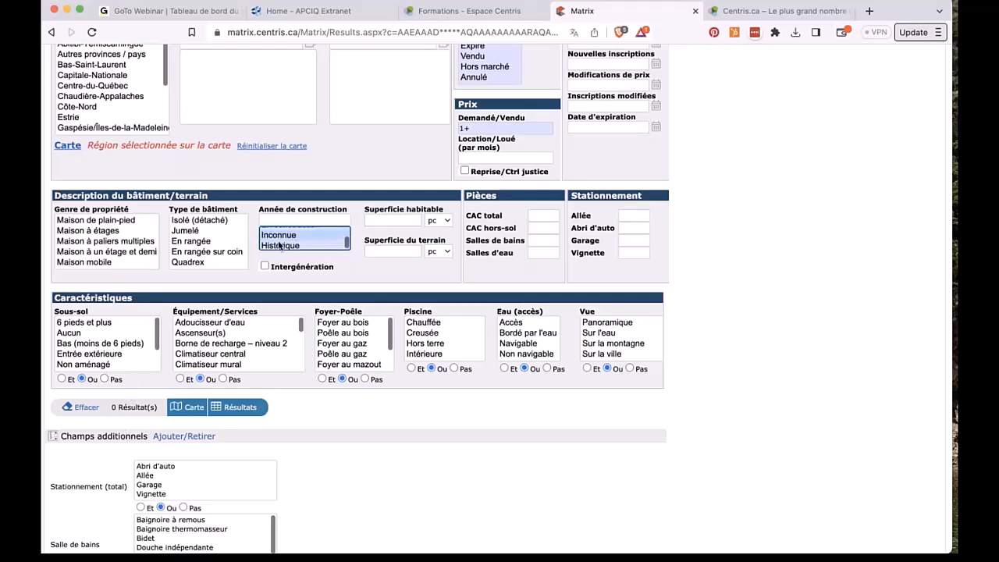
scroll(279, 246, "up", 2)
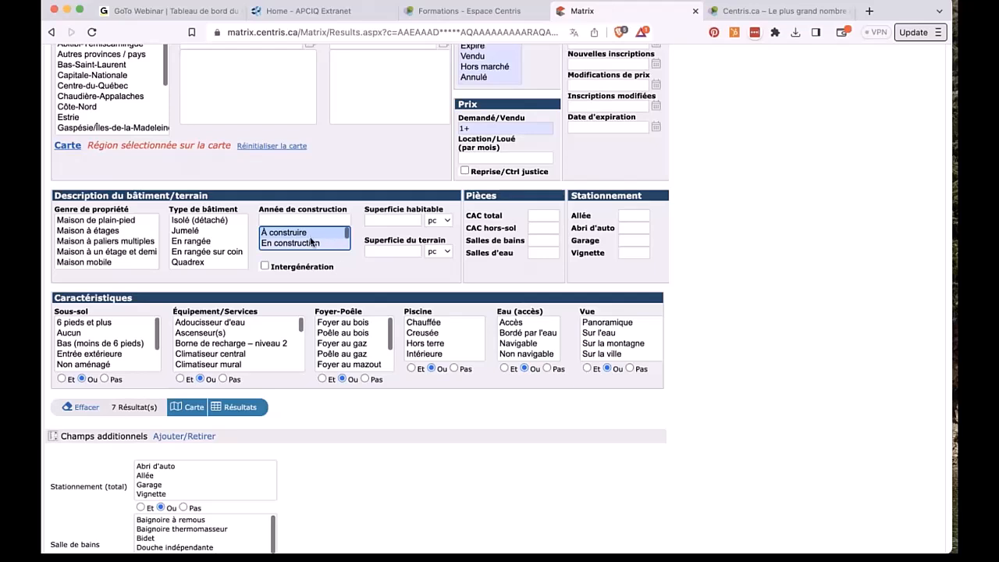
left_click(310, 238, "super")
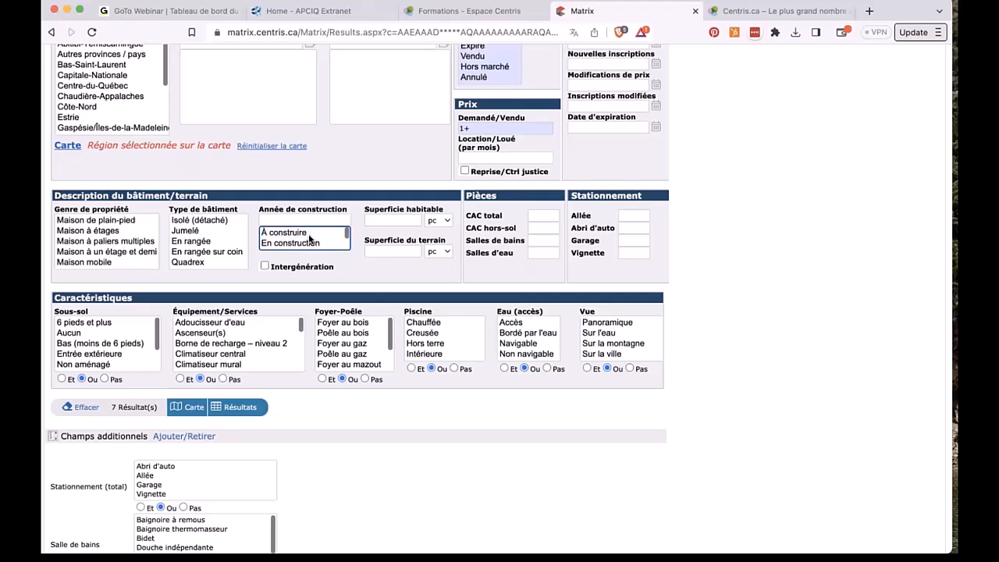
left_click(265, 267)
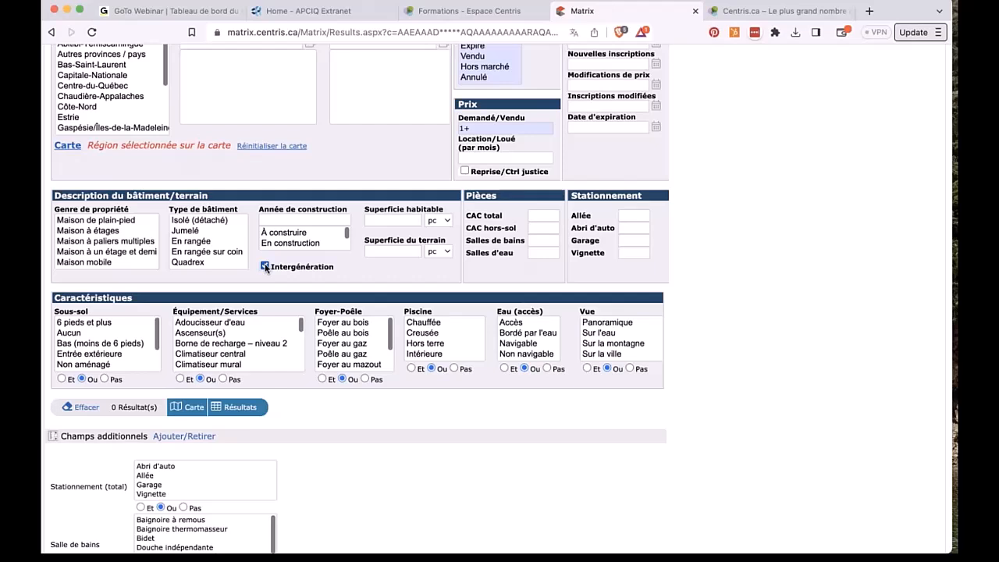
left_click(266, 267)
left_click(392, 220)
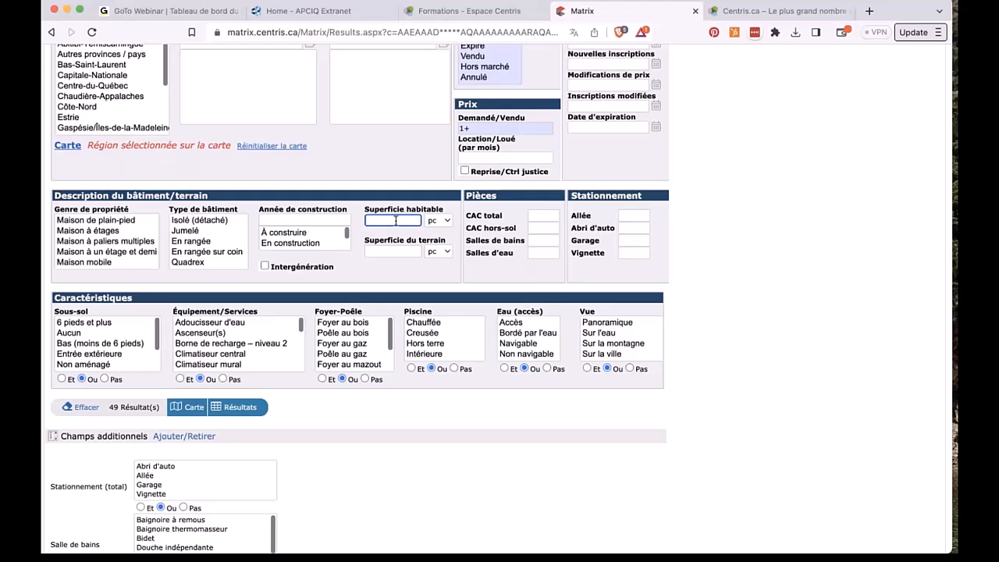
Step: Enter 4+ as the CAC total bedroom count
mouse_move(396, 221)
left_click(530, 215)
type("1+")
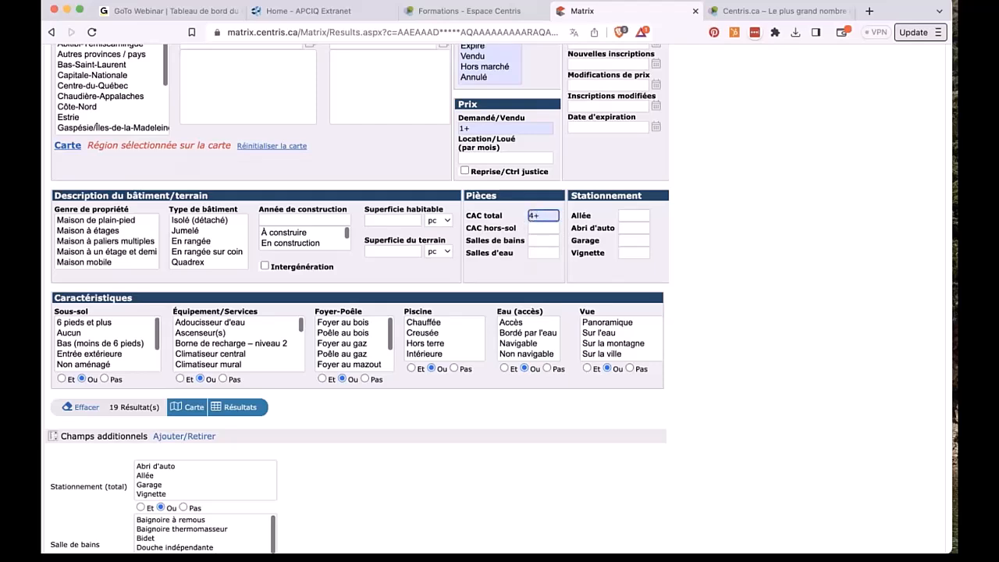
Step: Cycle the Superficie du terrain unit through mc and ac, then back to pc
left_click(405, 219)
left_click(403, 251)
left_click(437, 253)
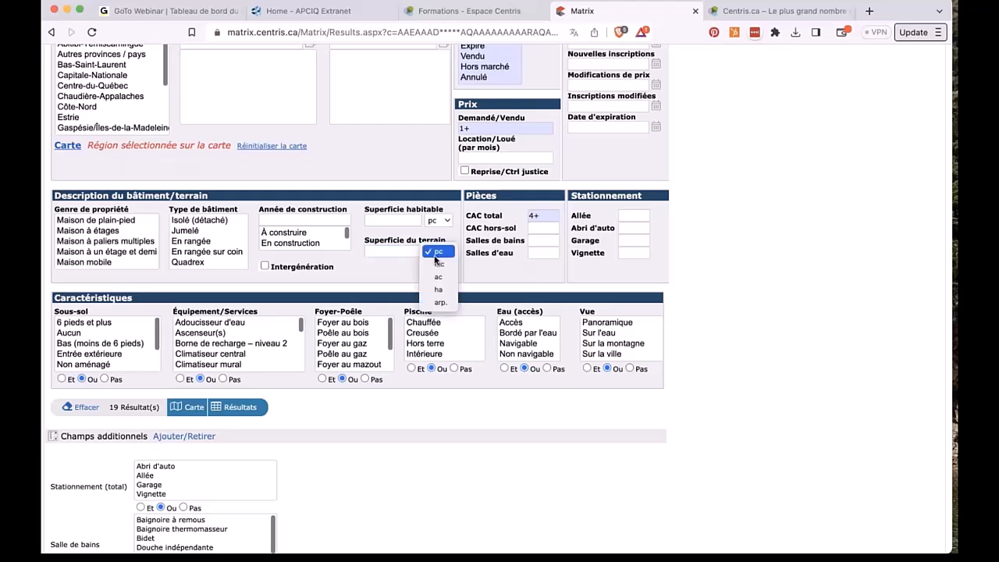
left_click(438, 265)
left_click(439, 253)
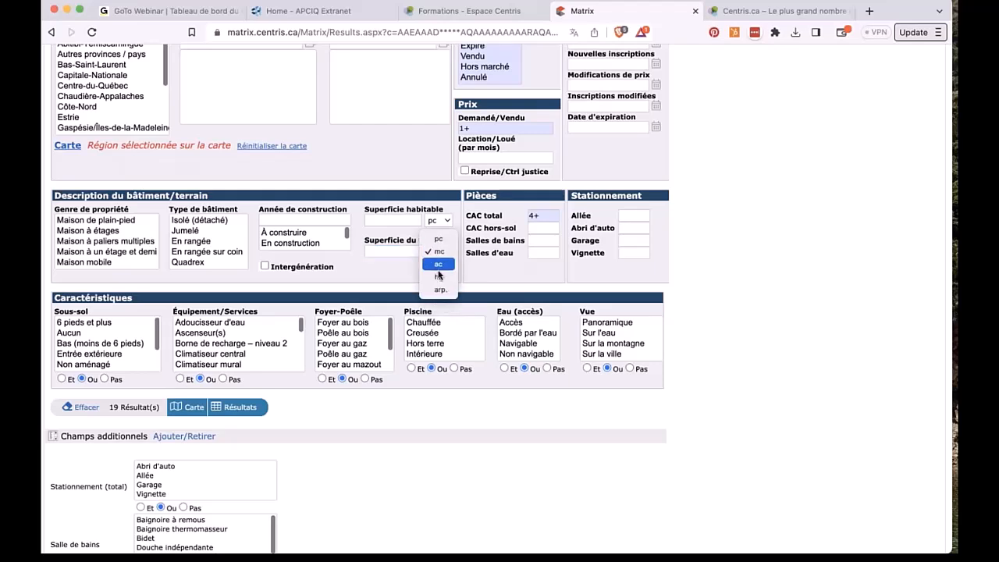
left_click(439, 265)
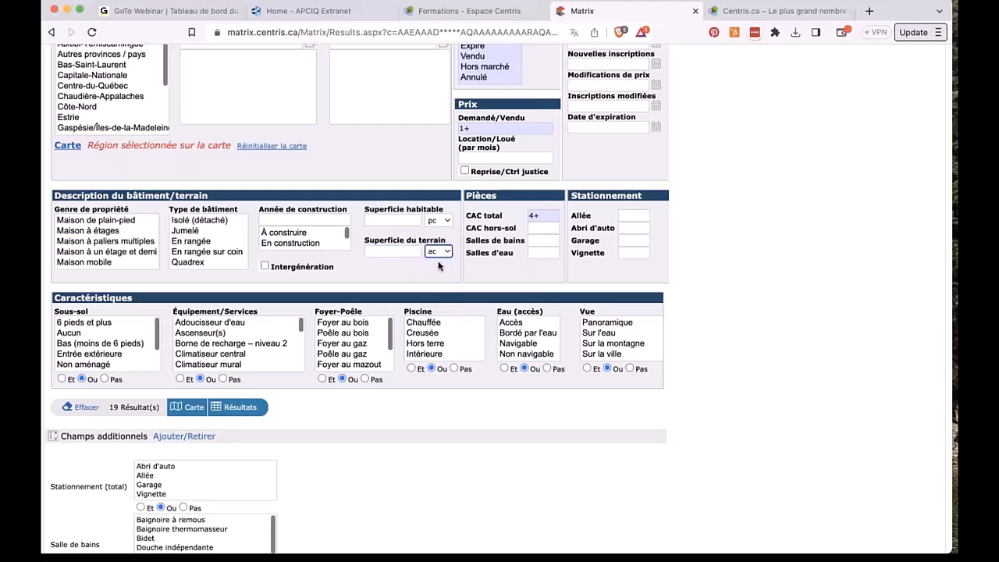
left_click(439, 253)
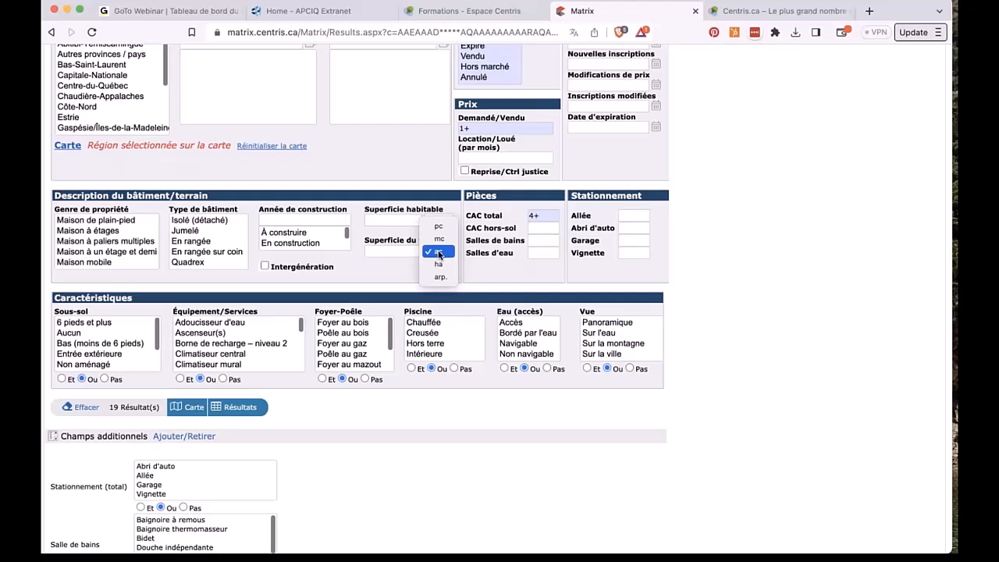
left_click(439, 226)
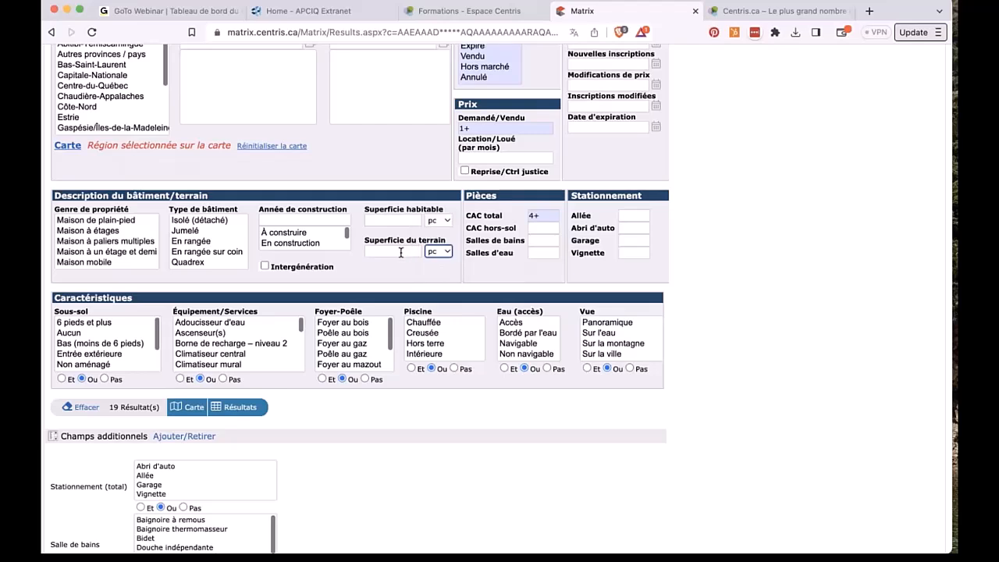
mouse_move(401, 252)
mouse_move(548, 219)
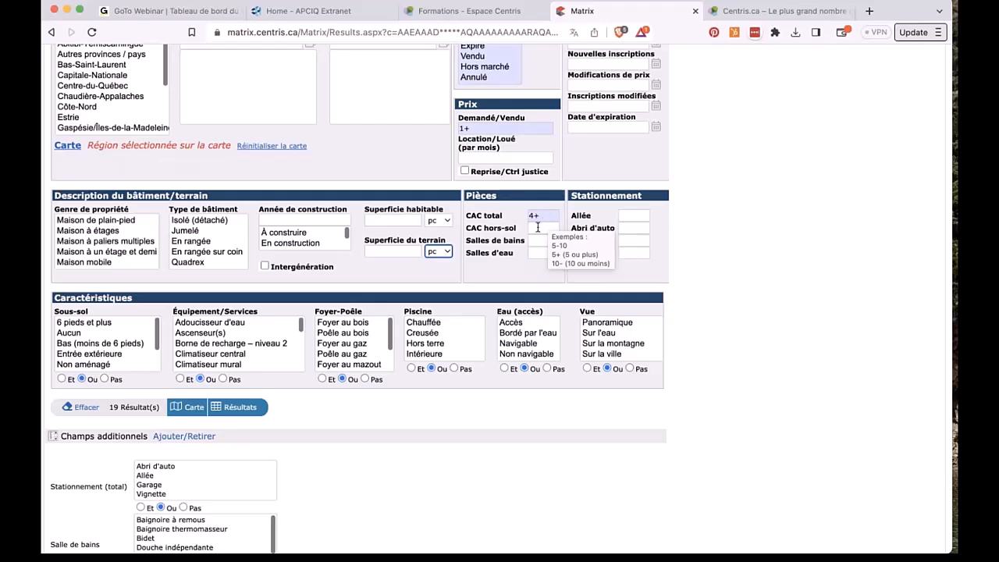
left_click(538, 229)
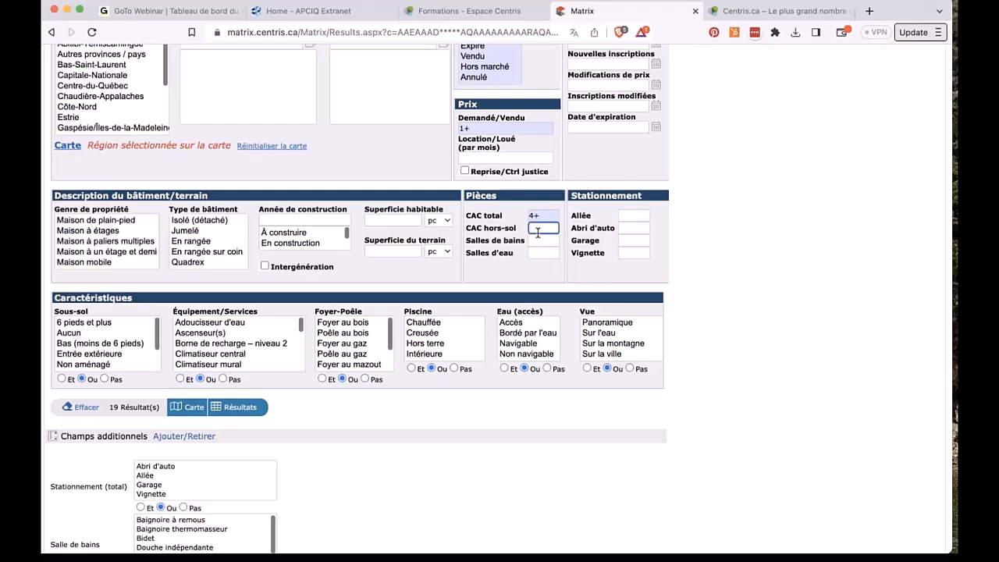
type("4+")
key("BackSpace")
key("BackSpace")
type("3+")
key("BackSpace")
key("BackSpace")
left_click(551, 240)
left_click(633, 215)
type("1")
left_click(629, 241)
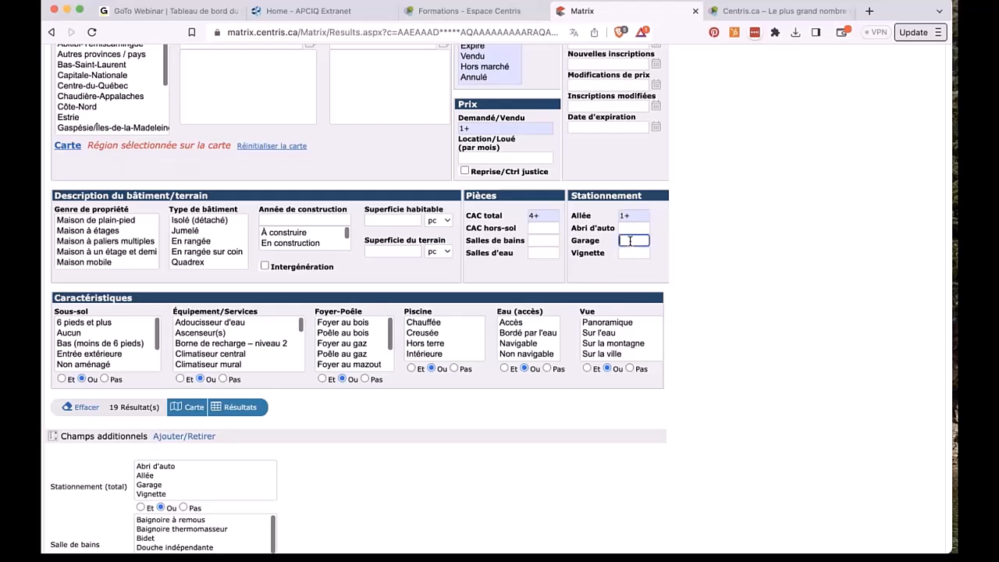
type("1+")
key("BackSpace")
key("BackSpace")
left_click(639, 216)
key("BackSpace")
key("BackSpace")
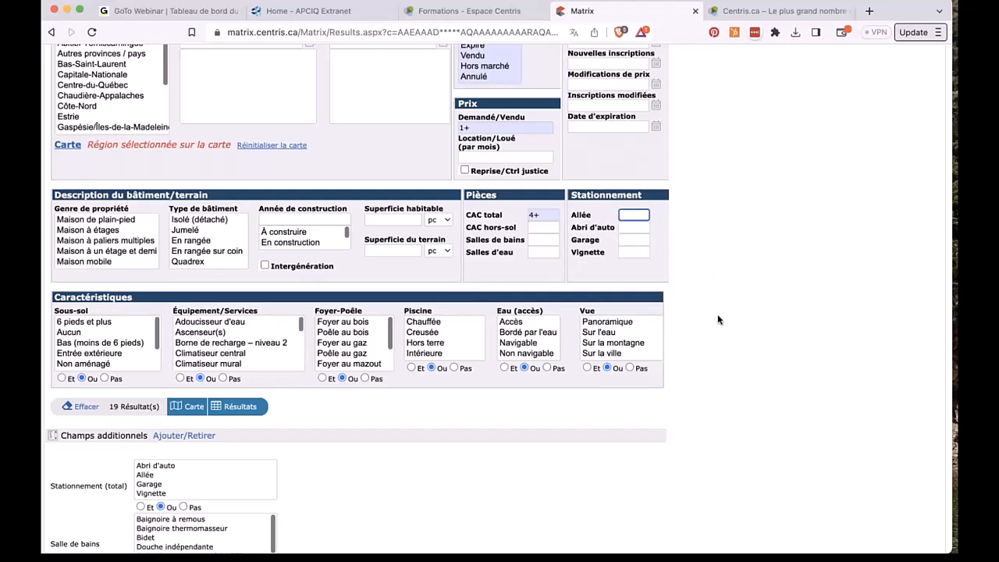
Step: Select Maison de plain-pied plus the other four house styles through Maison mobile in Genre de propriété
left_click(97, 221)
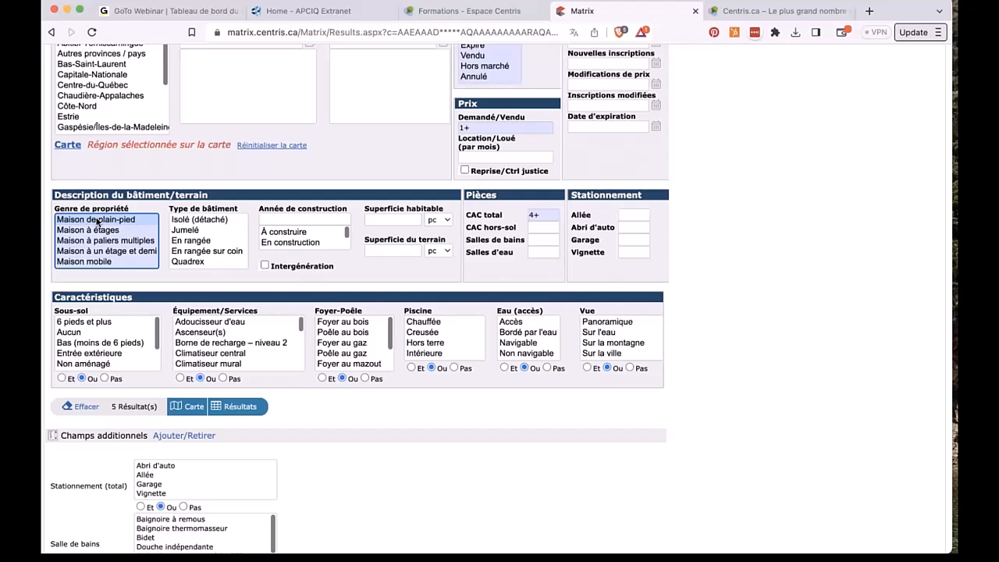
left_click(92, 230, "super")
left_click(95, 251, "super")
left_click(93, 241, "super")
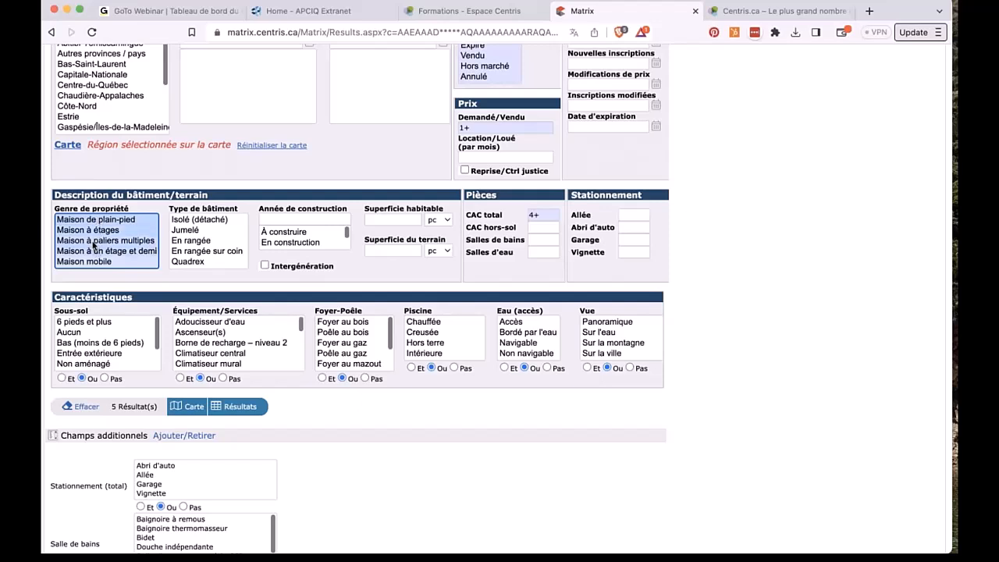
left_click(93, 263, "super")
Step: Select then deselect Jumelé and Isolé (détaché), leaving no building type chosen
scroll(234, 195, "up", 2)
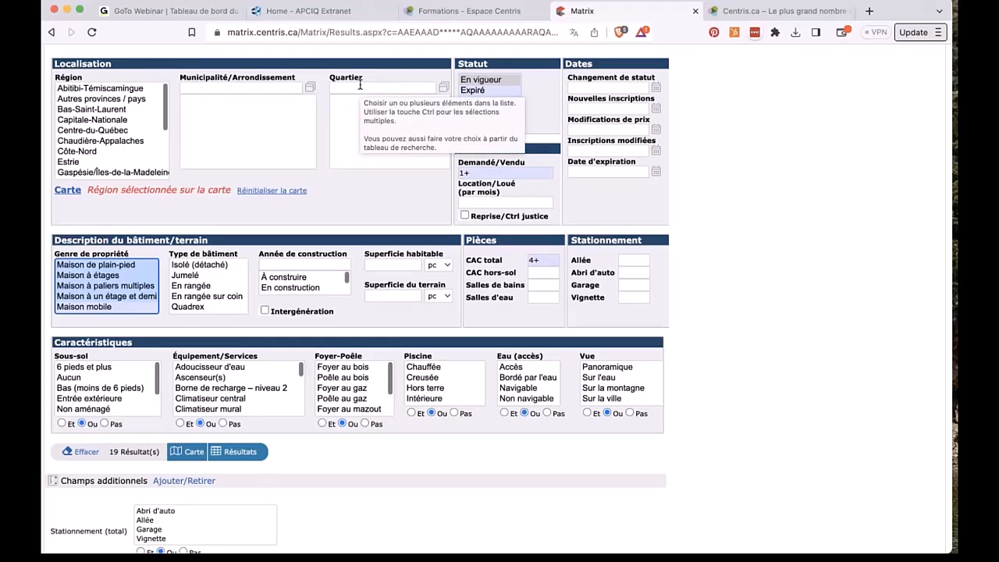
left_click(190, 274)
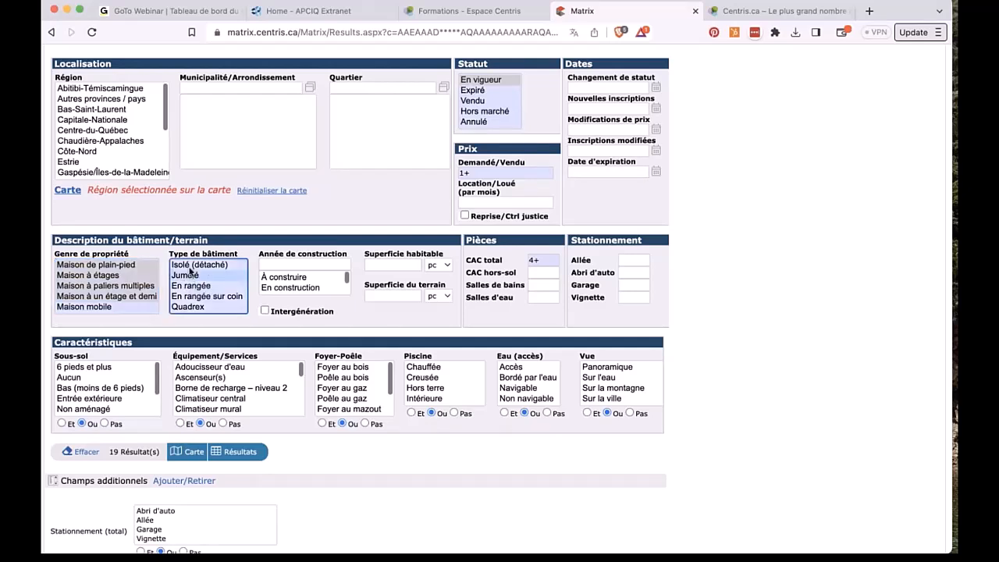
left_click(189, 267, "super")
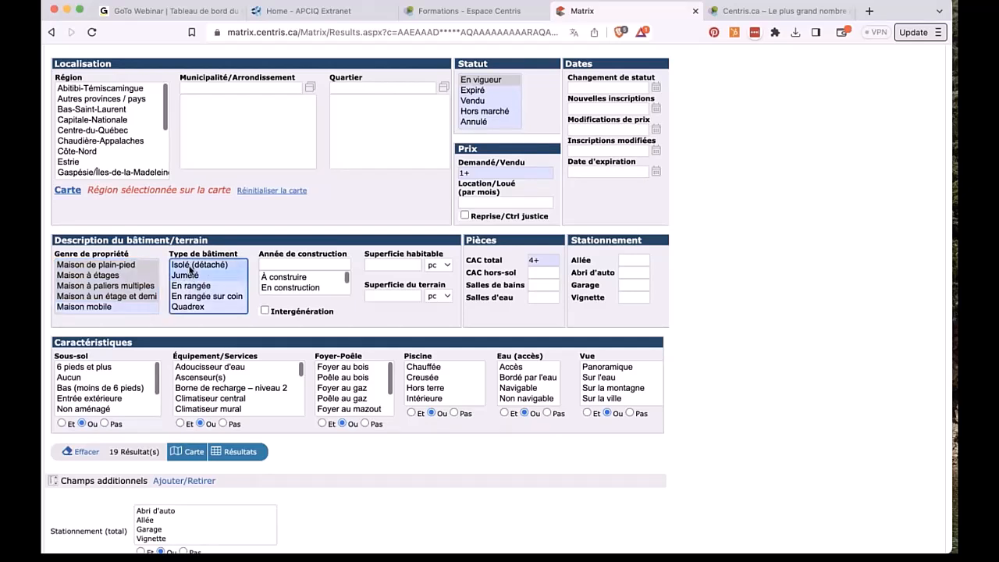
left_click(190, 267, "super")
left_click(183, 279, "super")
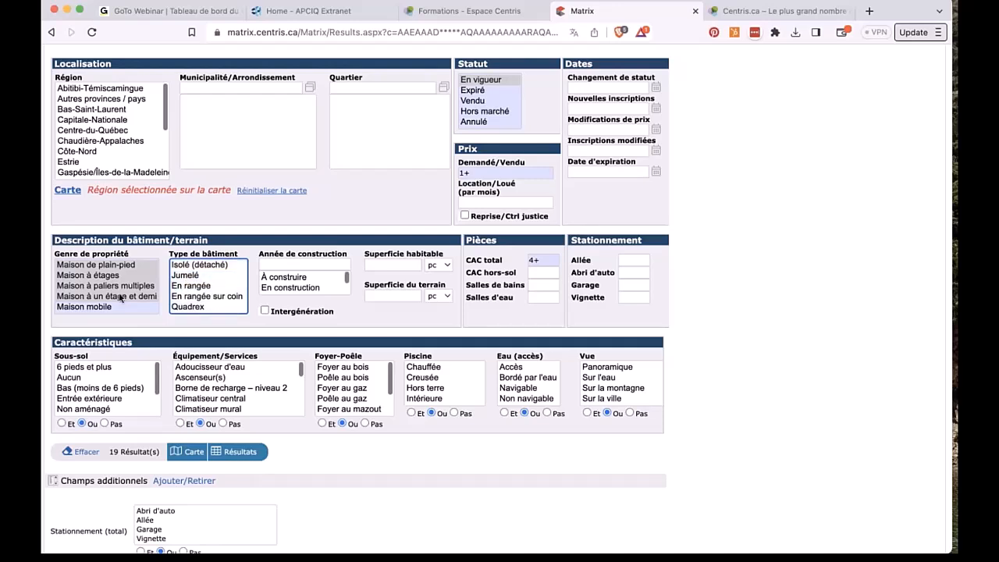
Step: Deselect every house style in the Genre de propriété list
left_click(110, 297, "super")
left_click(111, 286, "super")
left_click(106, 276, "super")
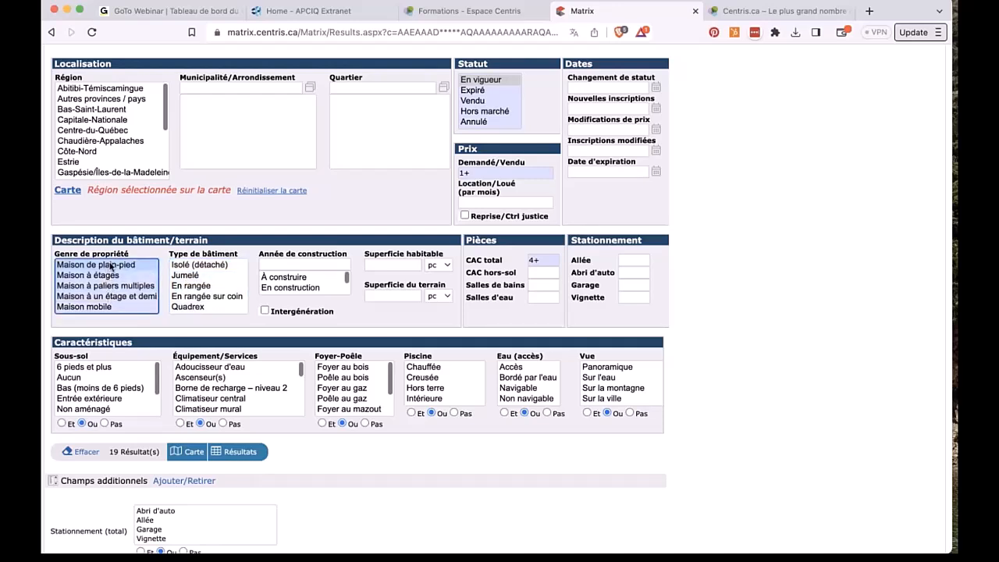
left_click(110, 266, "super")
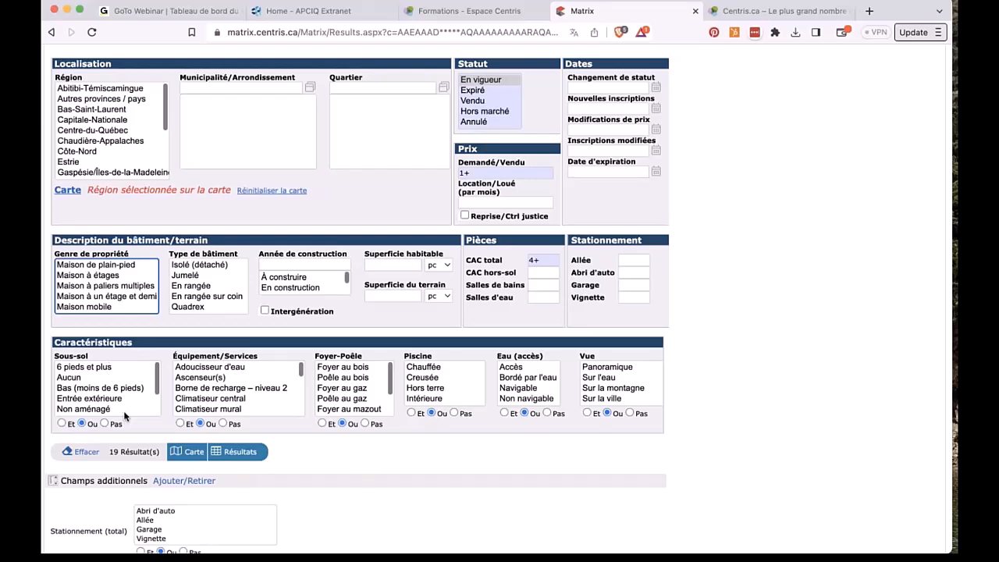
Step: Try the 6 pieds et plus, Non aménagé, Partiellement aménagé and Entrée extérieure basement options
scroll(125, 406, "down", 1)
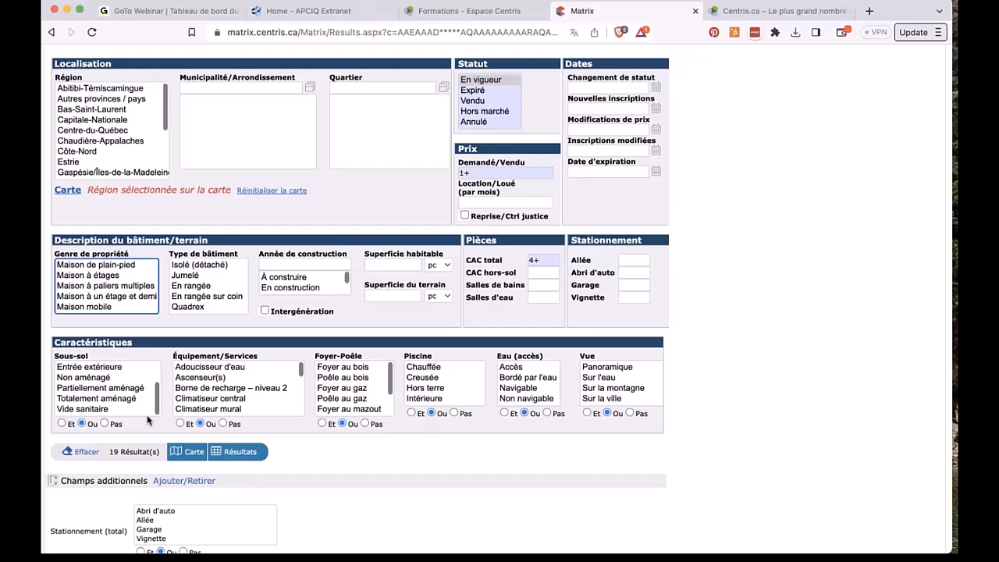
scroll(106, 380, "up", 2)
left_click(88, 369)
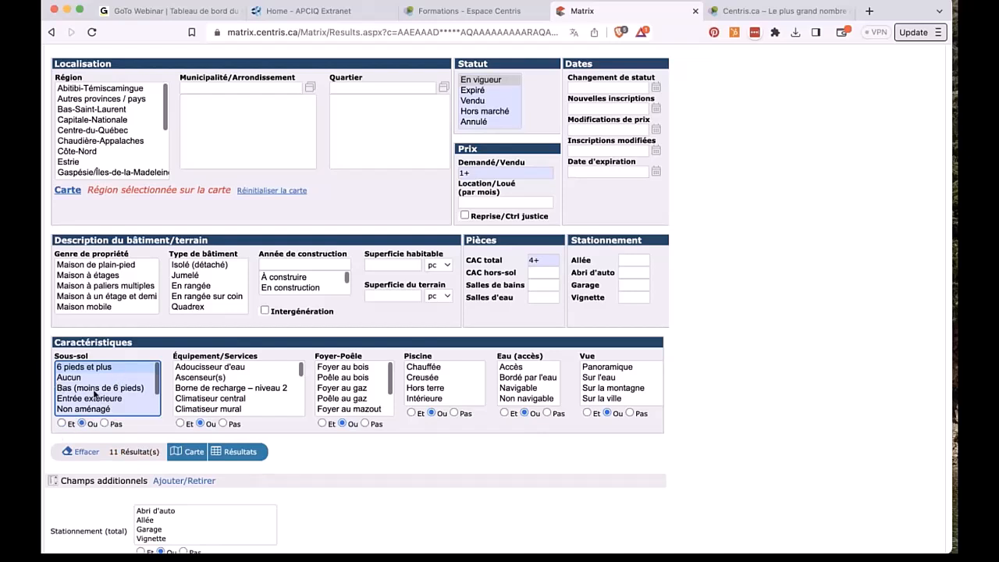
scroll(89, 403, "down", 1)
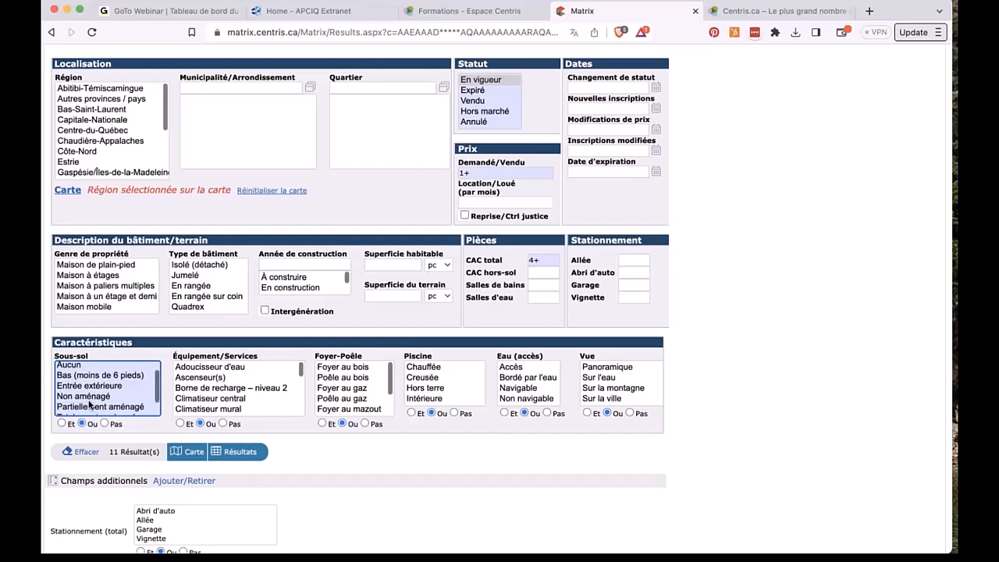
left_click(89, 397)
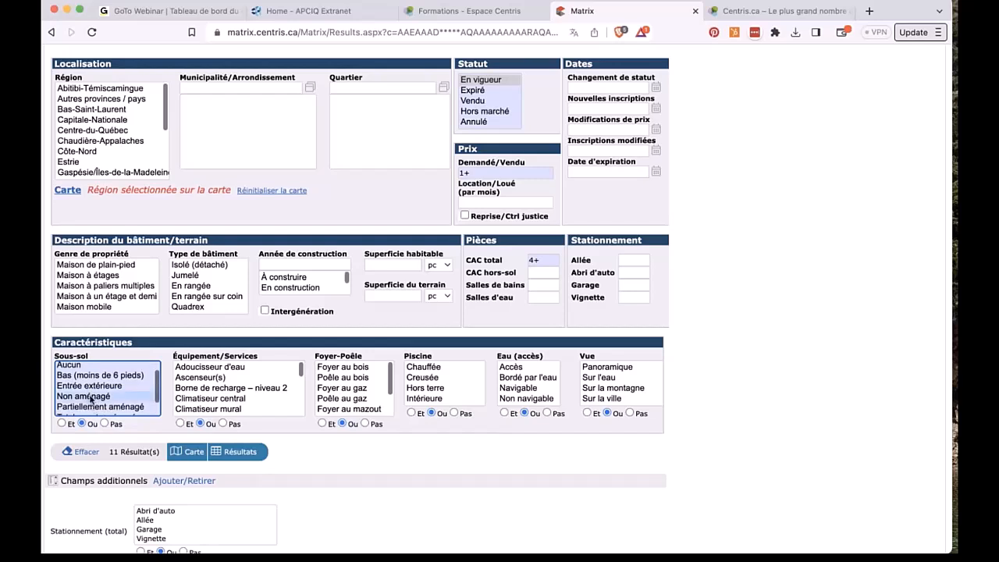
scroll(91, 400, "down", 2)
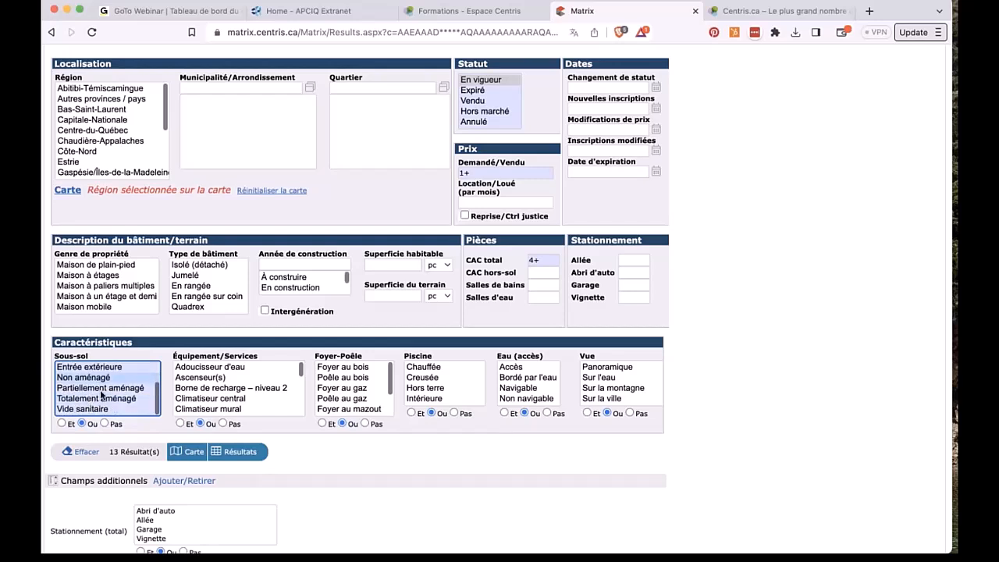
left_click(101, 390, "super")
scroll(101, 395, "down", 1)
scroll(101, 395, "up", 3)
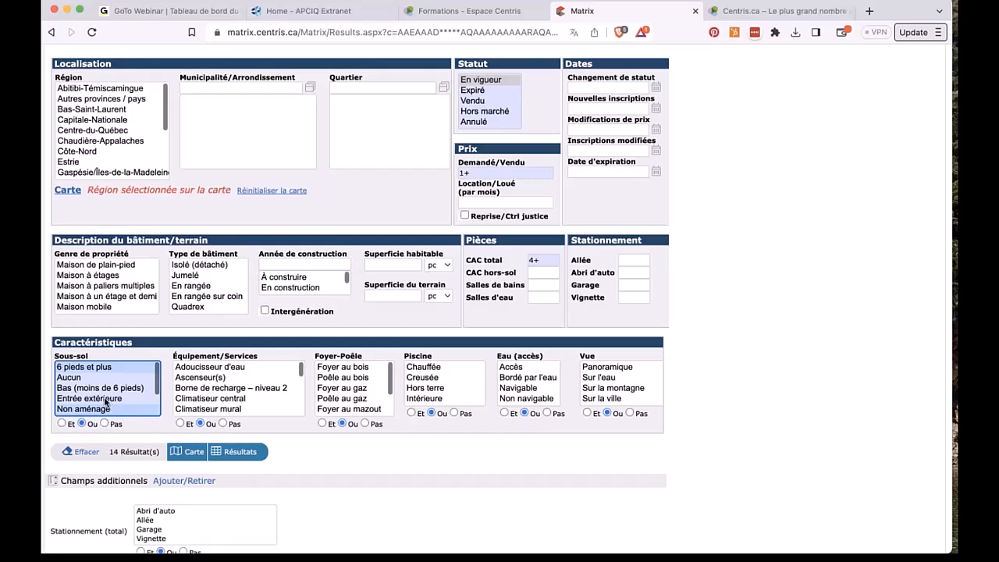
left_click(107, 400)
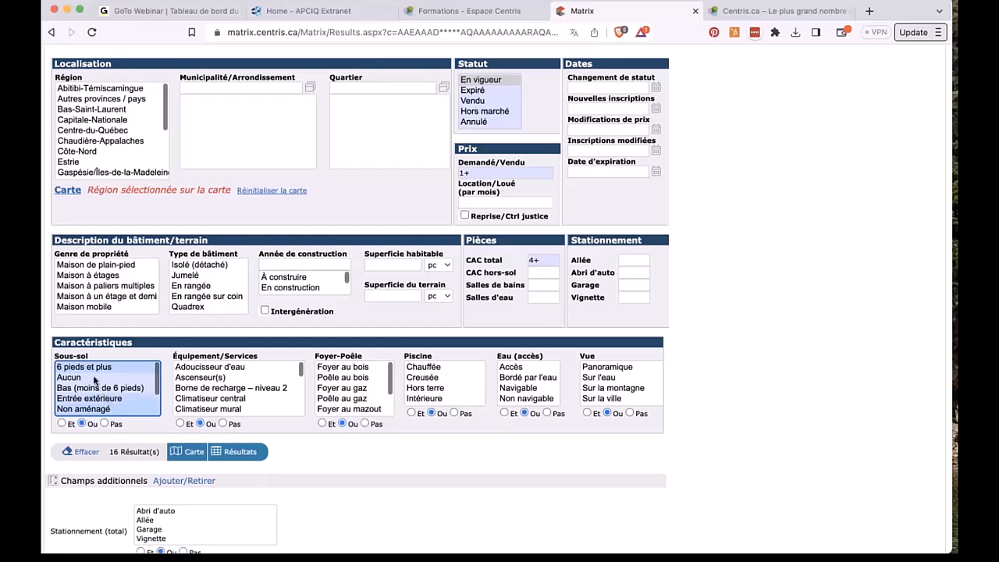
Step: Limit Sous-sol to Aucun only, toggling Pas then back to Ou to include it
left_click(95, 379)
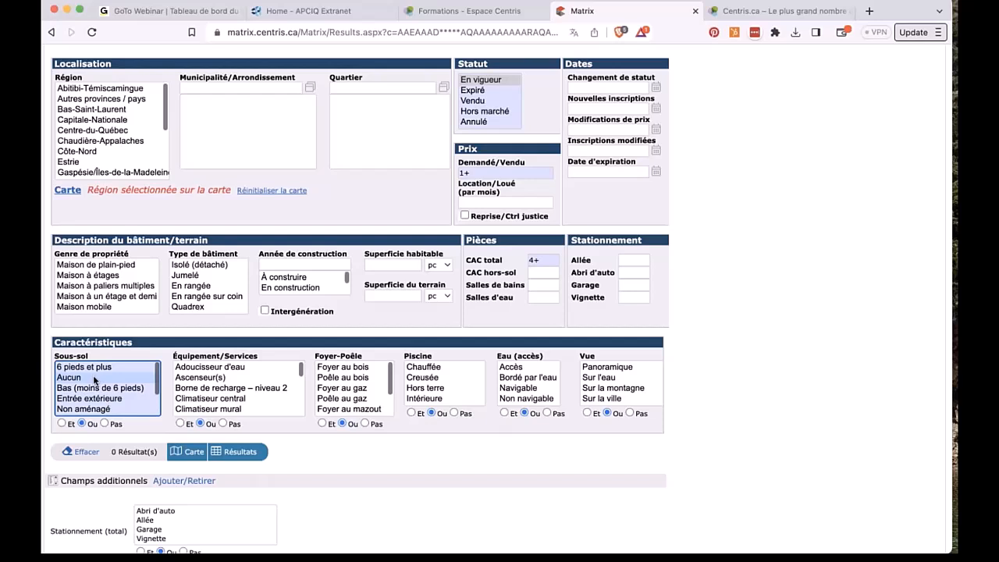
left_click(105, 423)
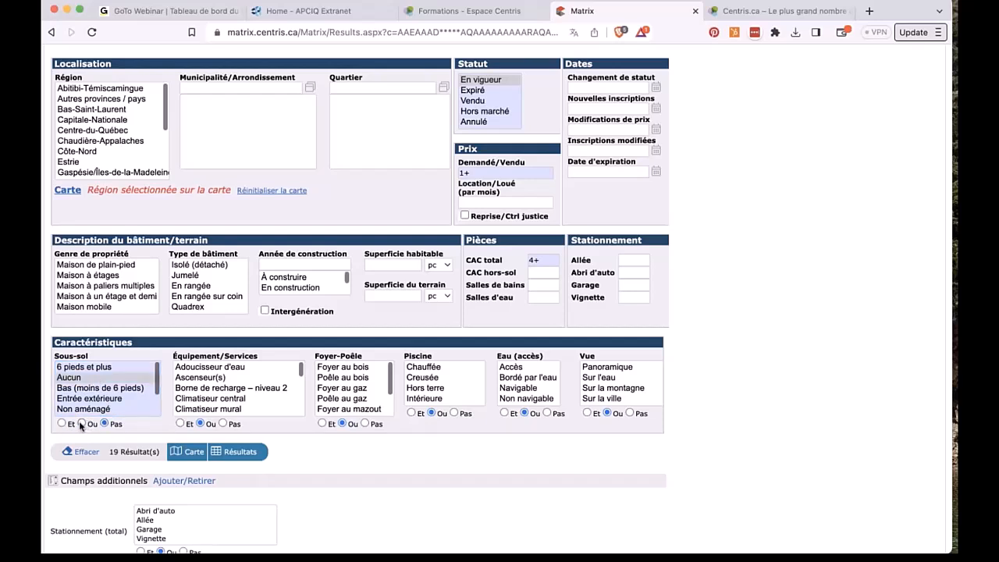
left_click(81, 422)
scroll(239, 400, "down", 5)
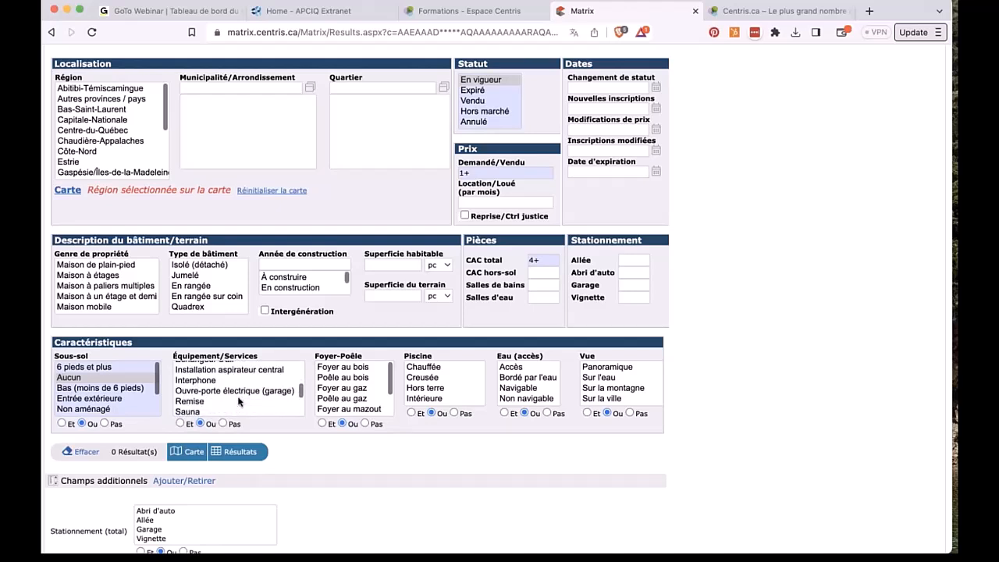
scroll(240, 400, "down", 5)
scroll(239, 400, "up", 2)
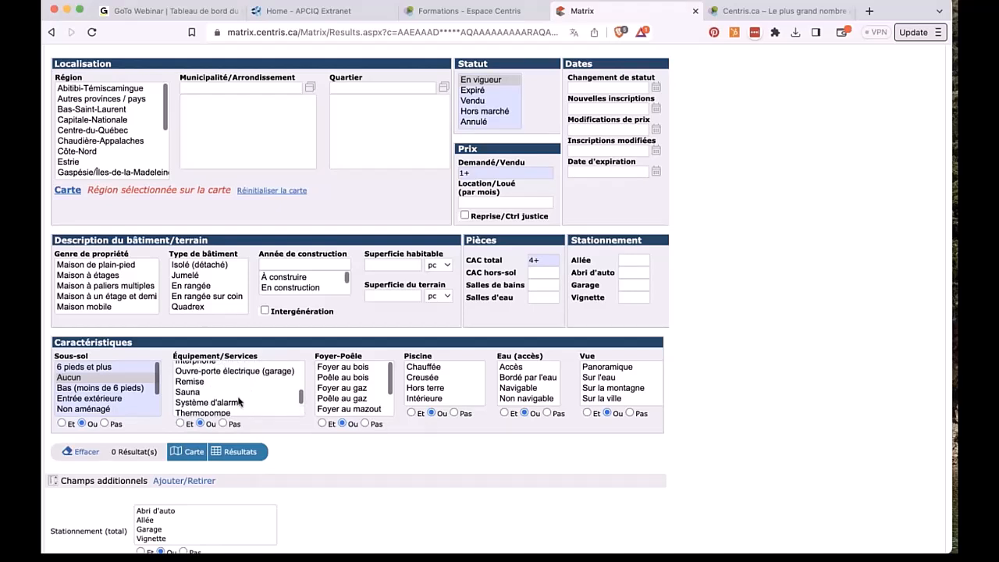
scroll(238, 400, "up", 3)
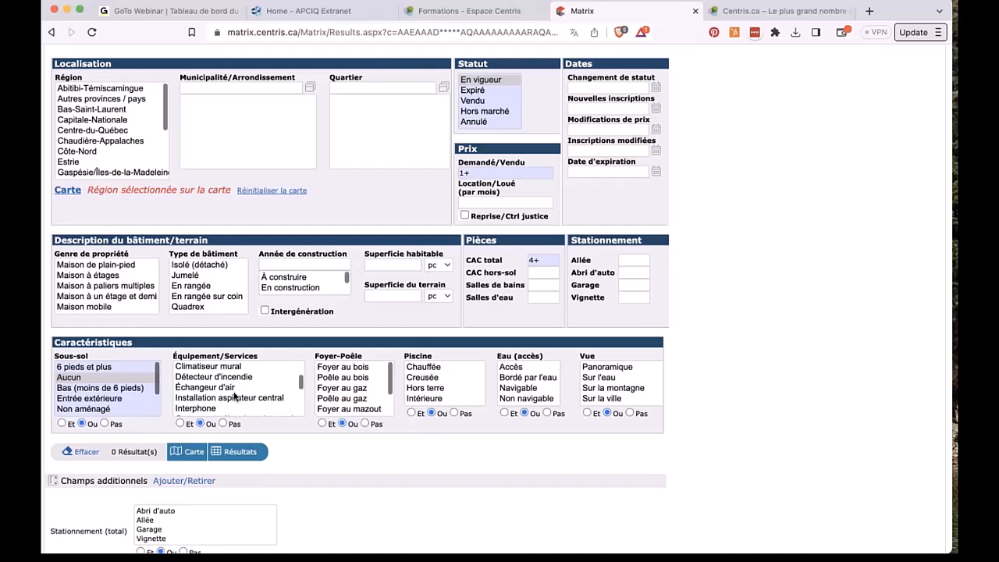
scroll(234, 397, "up", 2)
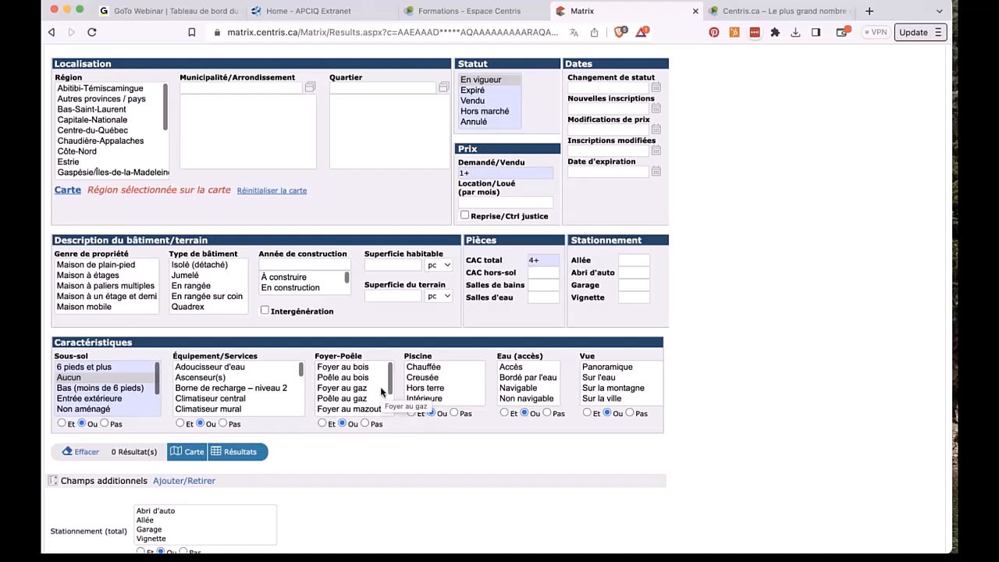
scroll(381, 388, "down", 1)
scroll(380, 386, "down", 2)
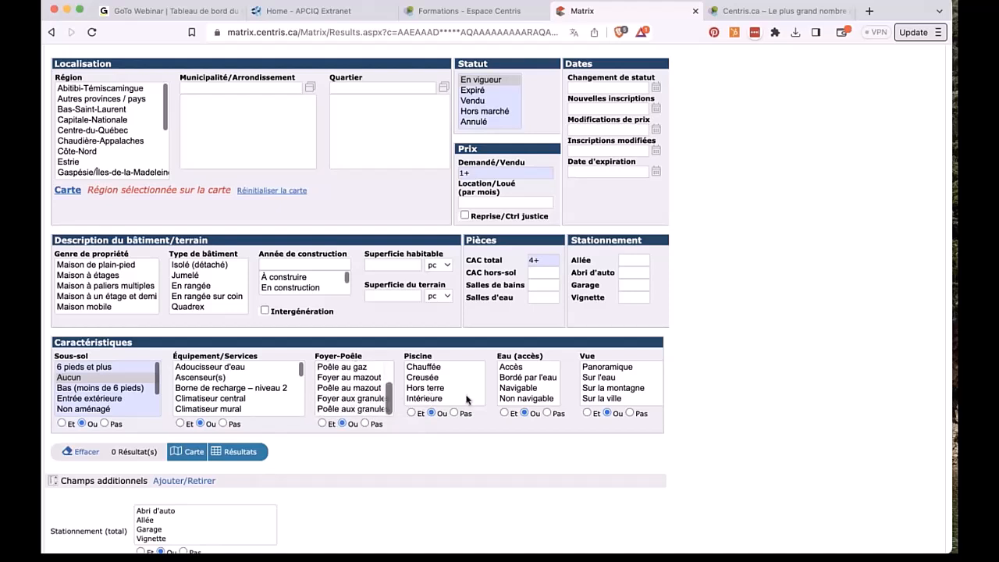
scroll(467, 399, "down", 1)
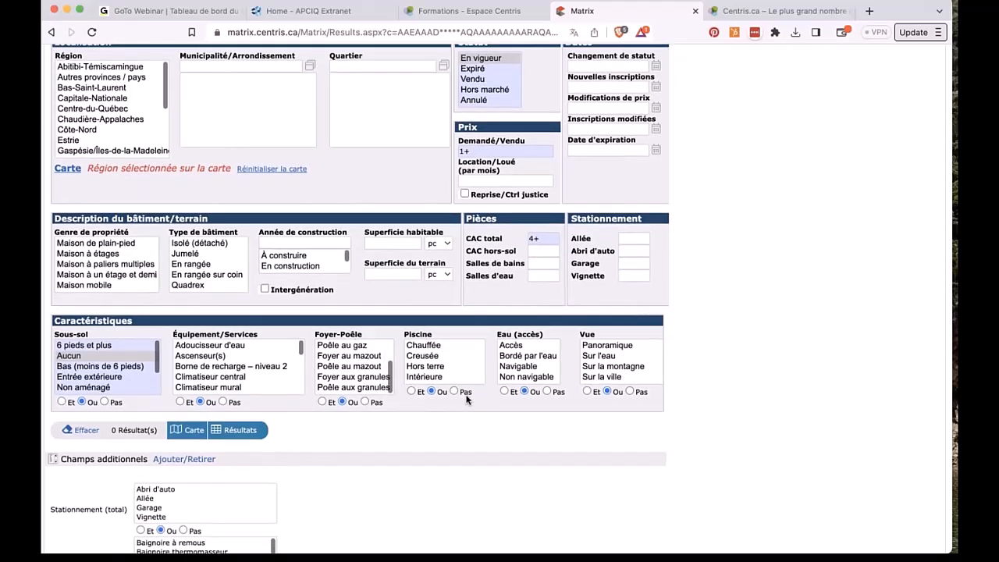
Step: Clear the Sous-sol selection, select the pool types from Chauffée, and toggle Pas then back to Ou
left_click(100, 358)
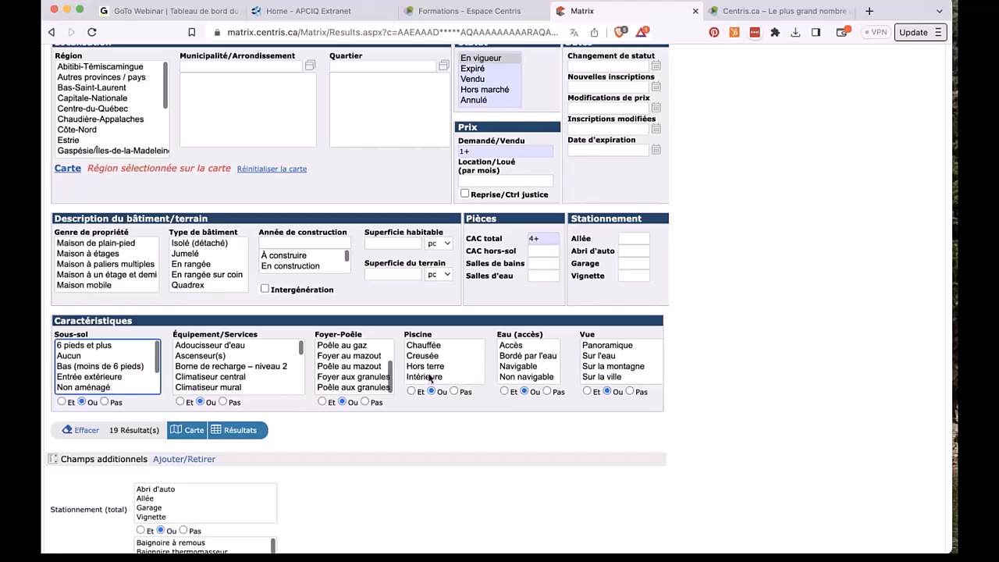
left_click(427, 344)
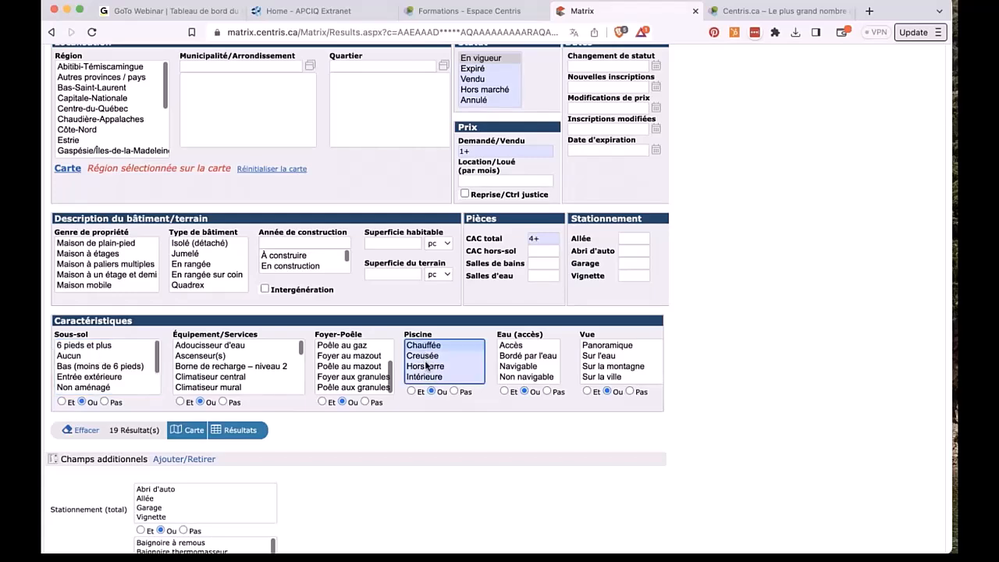
scroll(427, 365, "down", 3)
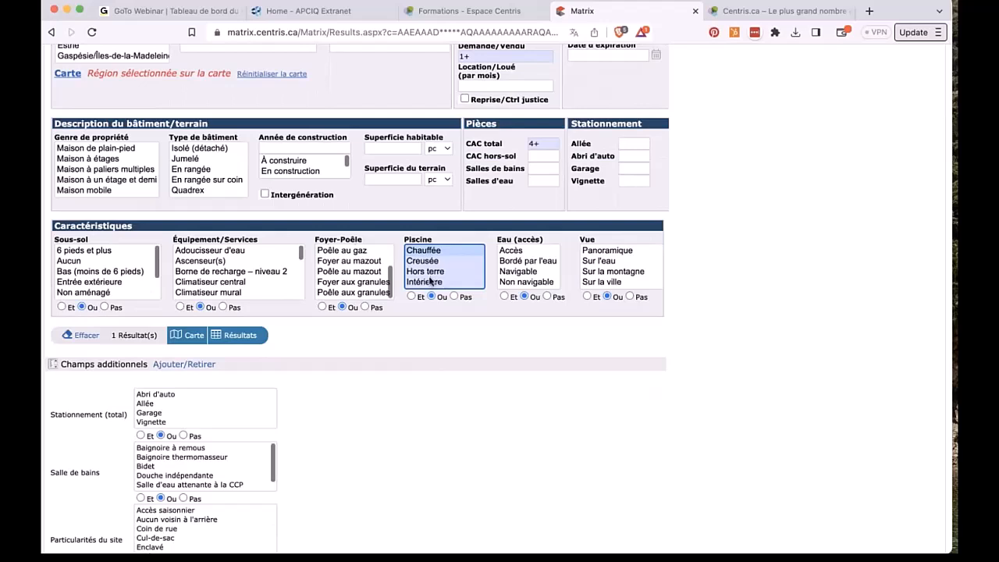
left_click(454, 296)
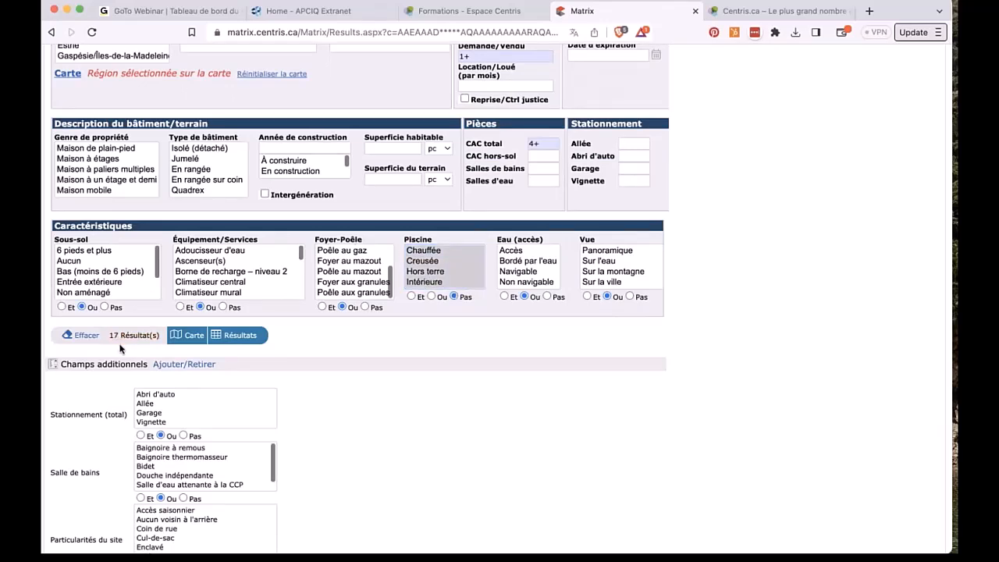
left_click(432, 297)
Step: Deselect Intérieure, Hors terre, Creusée and Chauffée, leaving the Piscine criterion empty
left_click(425, 282, "super")
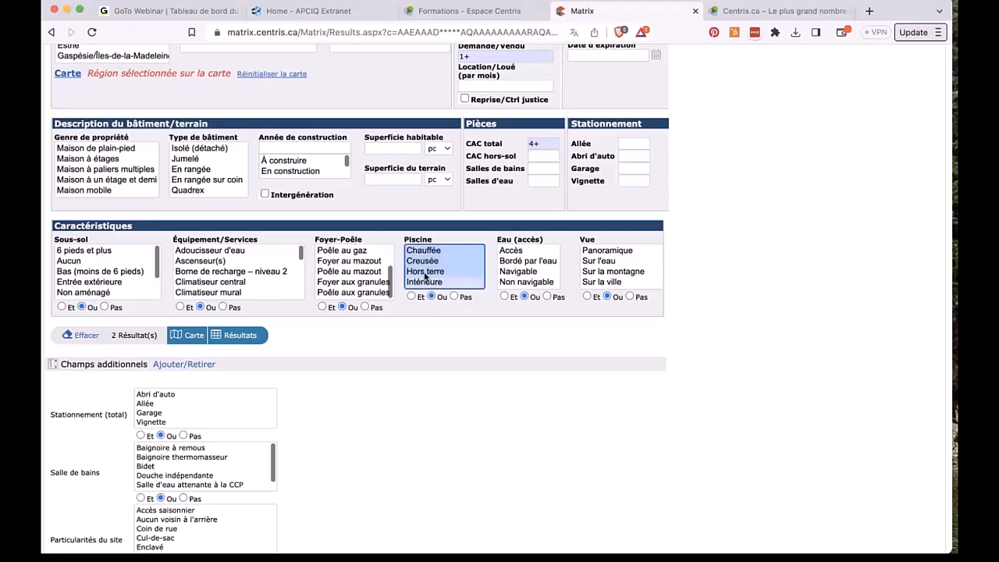
left_click(424, 272, "super")
left_click(423, 261, "super")
left_click(423, 251, "super")
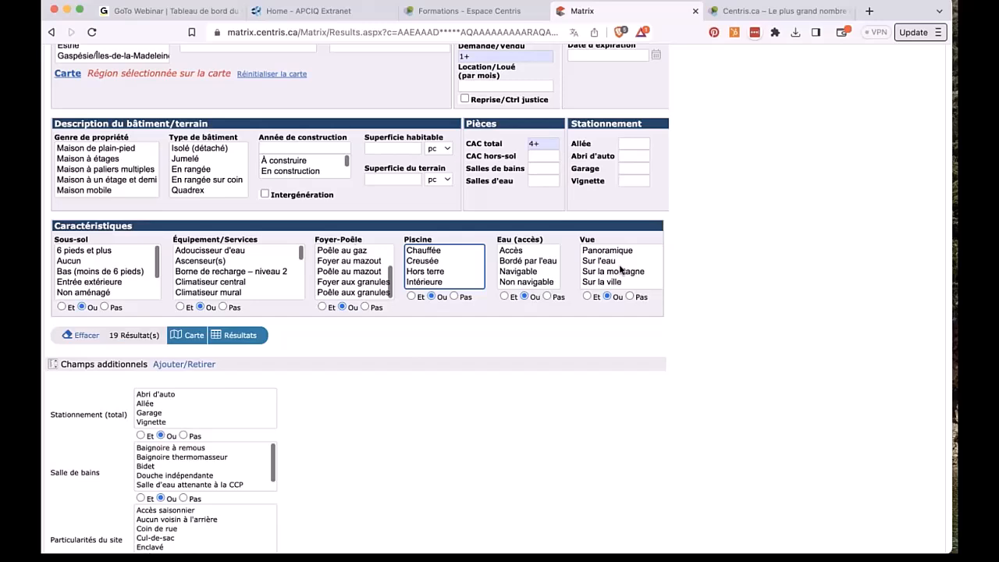
scroll(621, 270, "down", 1)
scroll(621, 269, "up", 1)
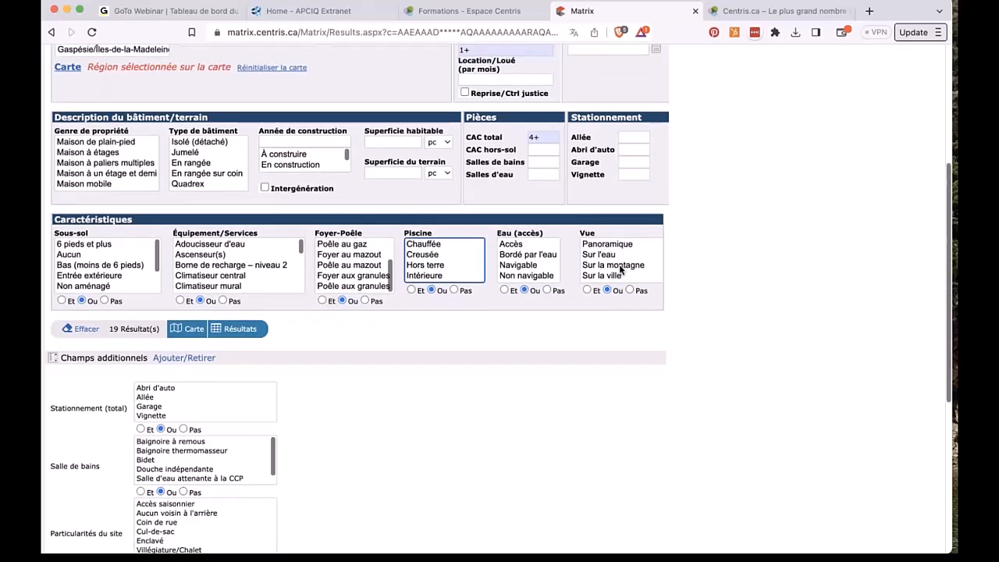
scroll(621, 269, "up", 4)
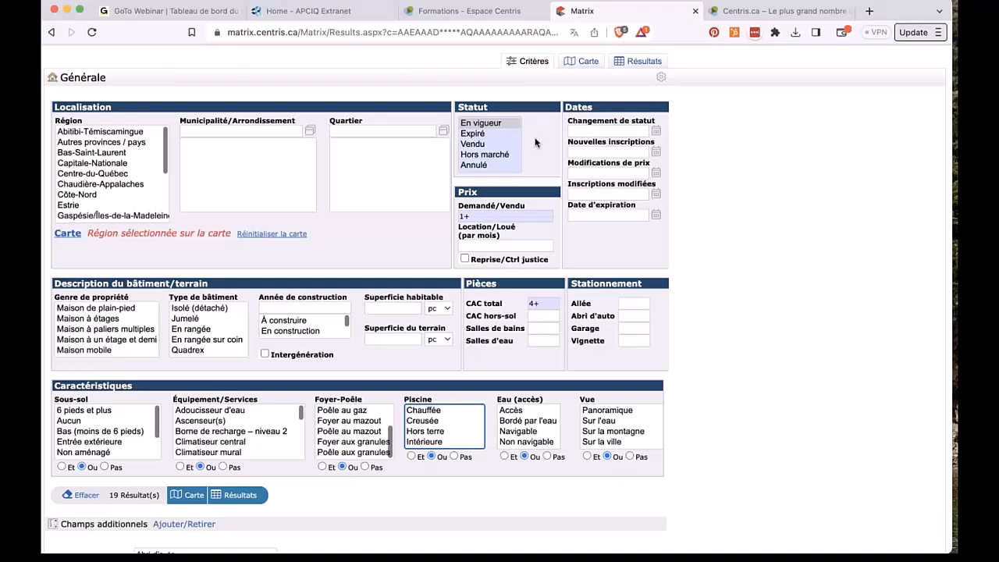
scroll(424, 486, "down", 10)
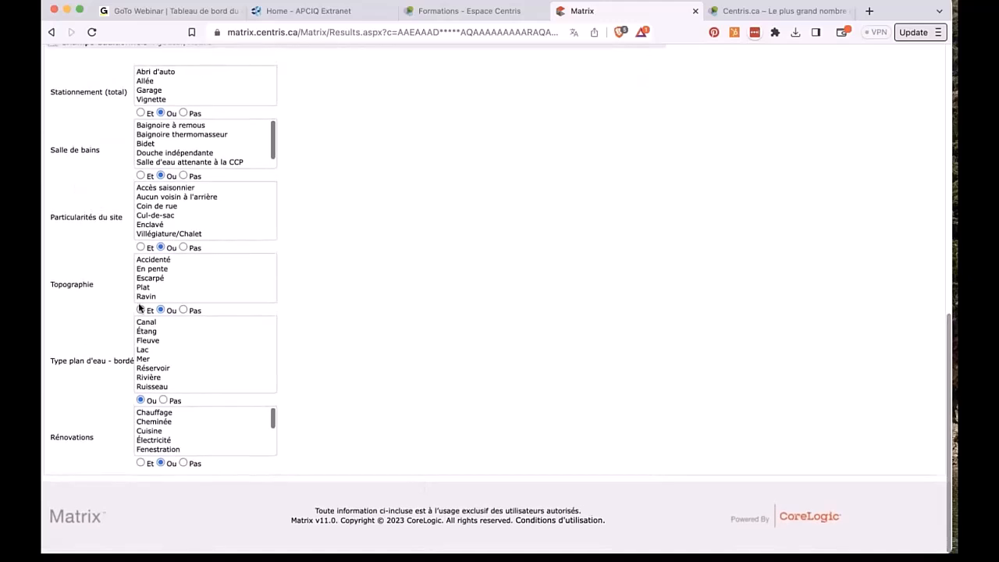
scroll(168, 345, "up", 3)
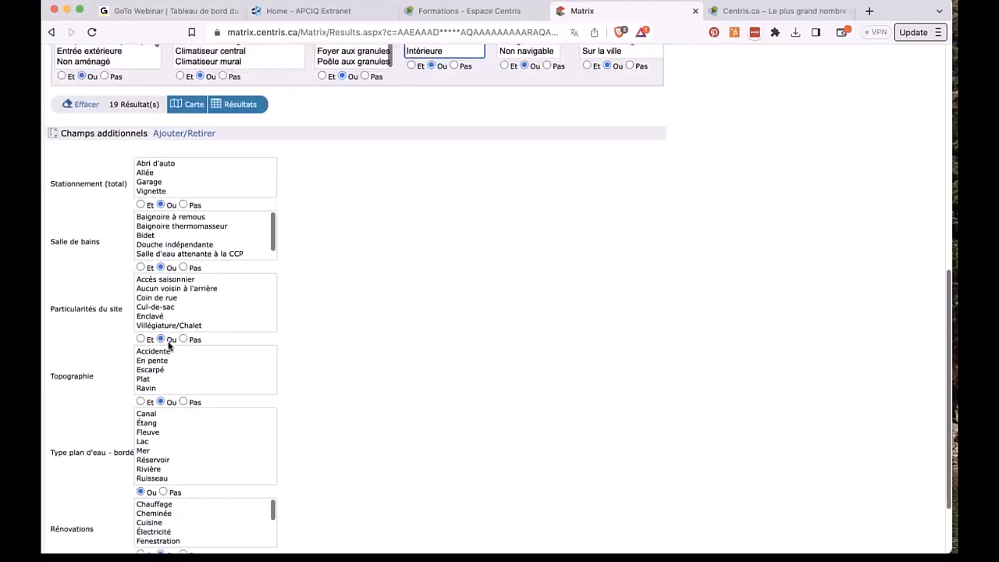
Step: Search 'code' in the available fields, add Code postal, and return via Précédent
left_click(175, 152)
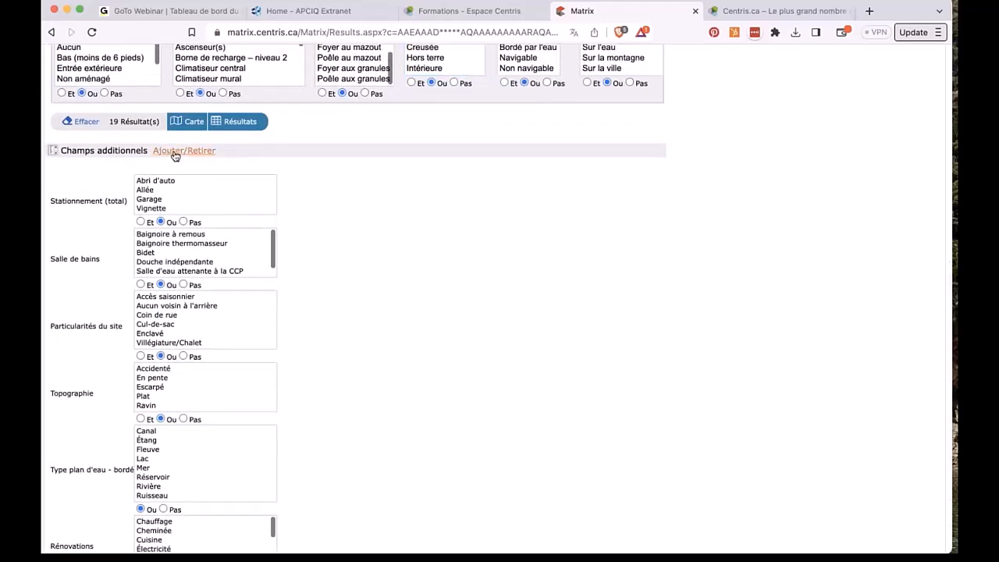
left_click(129, 320)
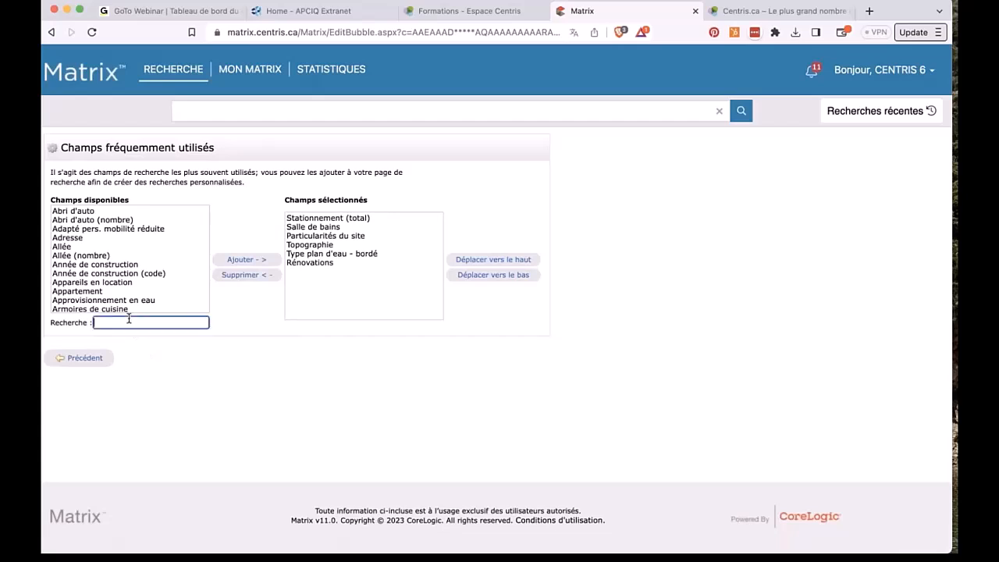
type("code")
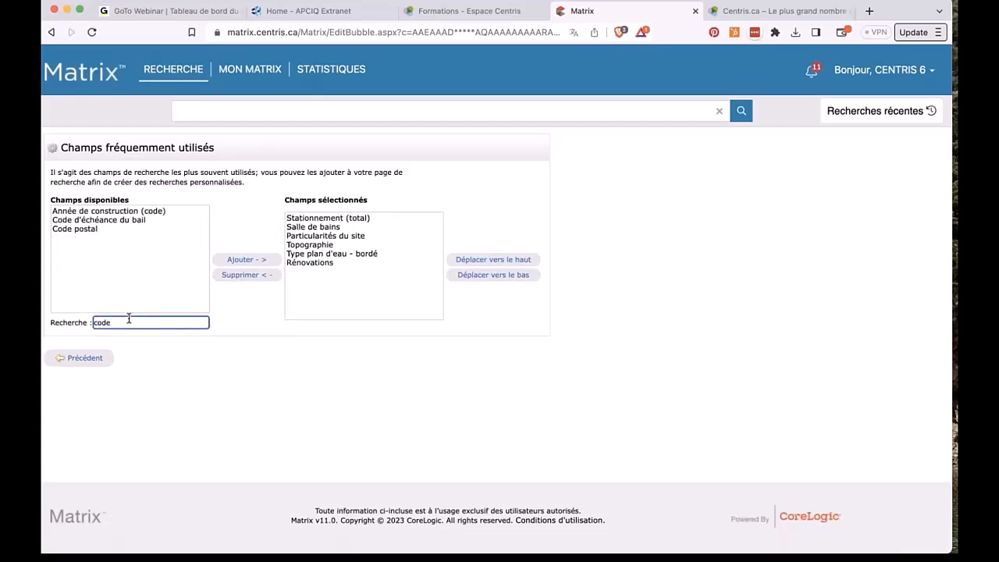
left_click(79, 227)
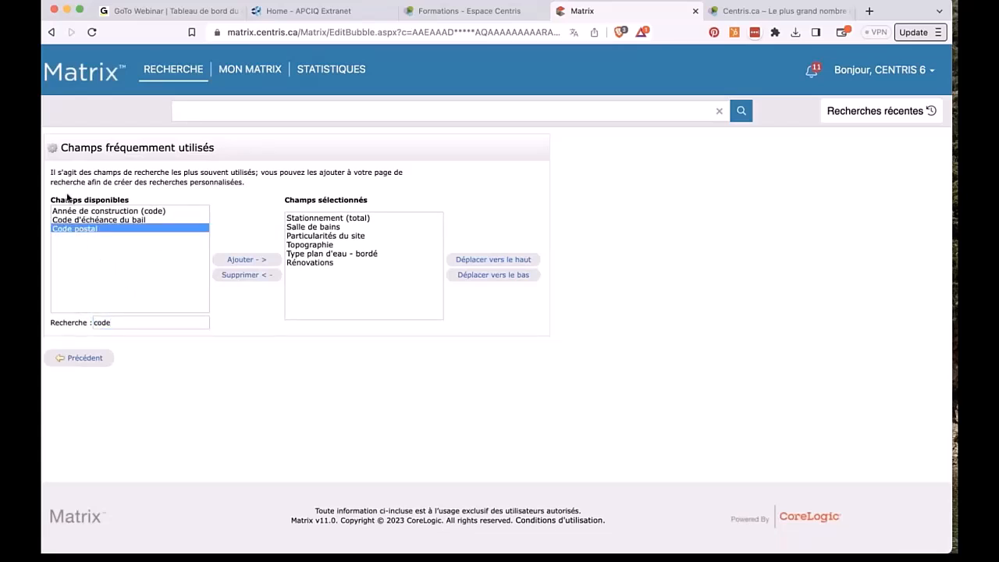
triple_click(125, 197)
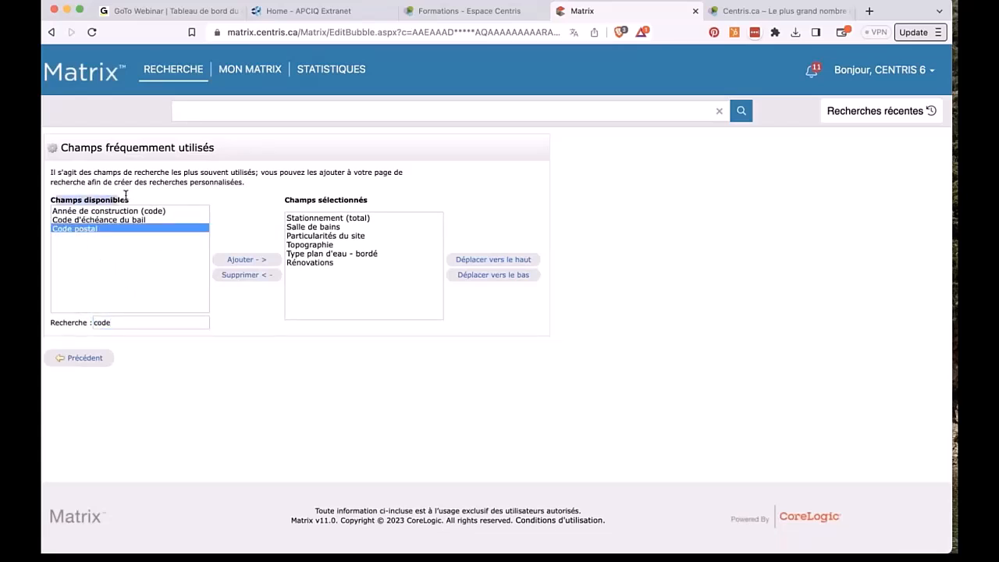
left_click(253, 260)
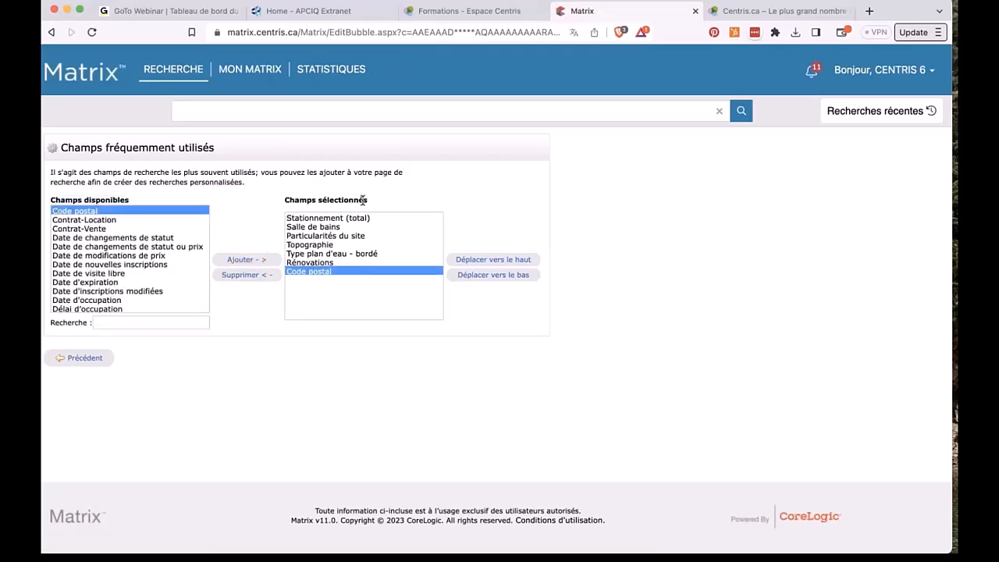
left_click(91, 358)
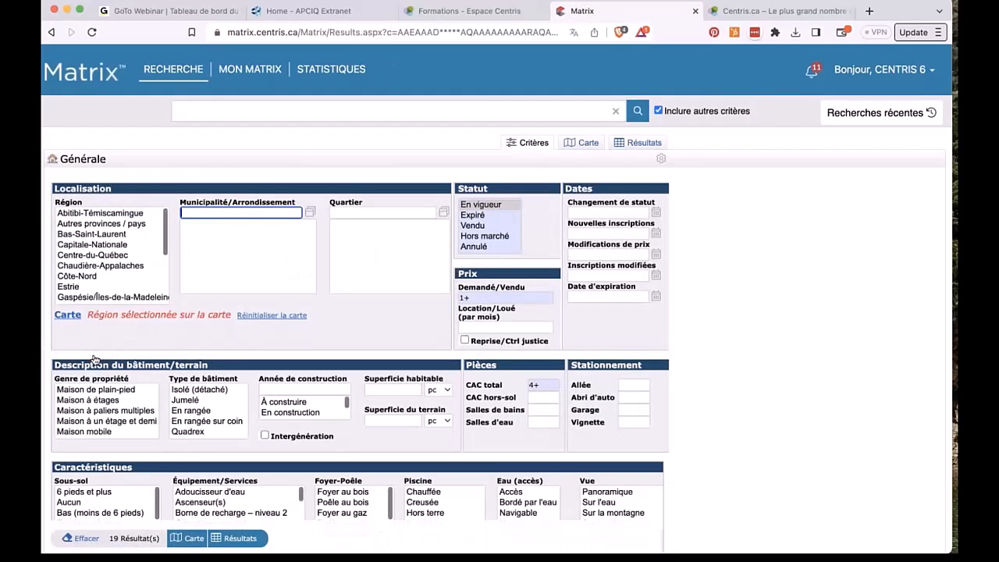
Step: Enter postal code G0A 1E0 under Champs additionnels, cutting the matches from 19 to 7
scroll(709, 443, "down", 5)
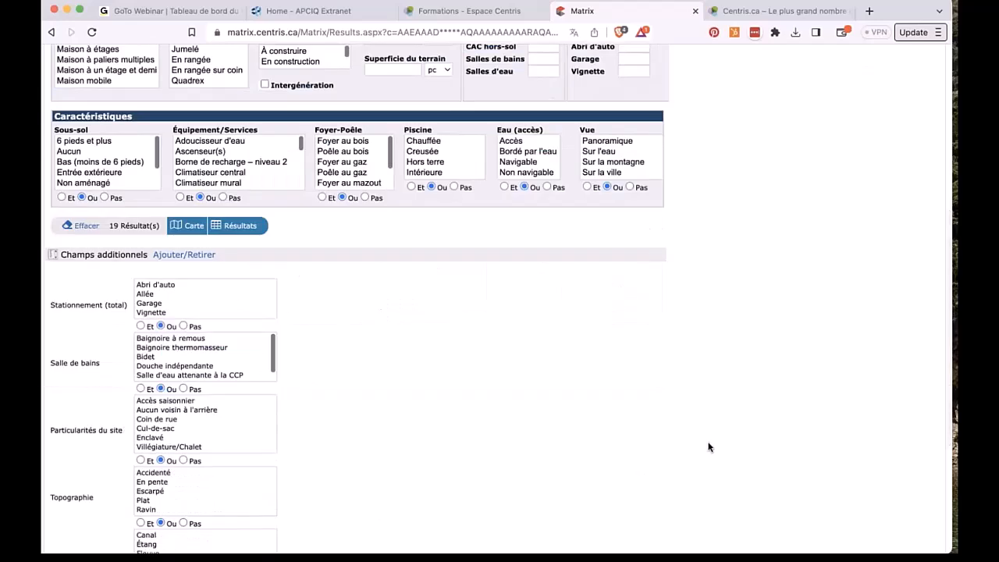
scroll(708, 447, "down", 3)
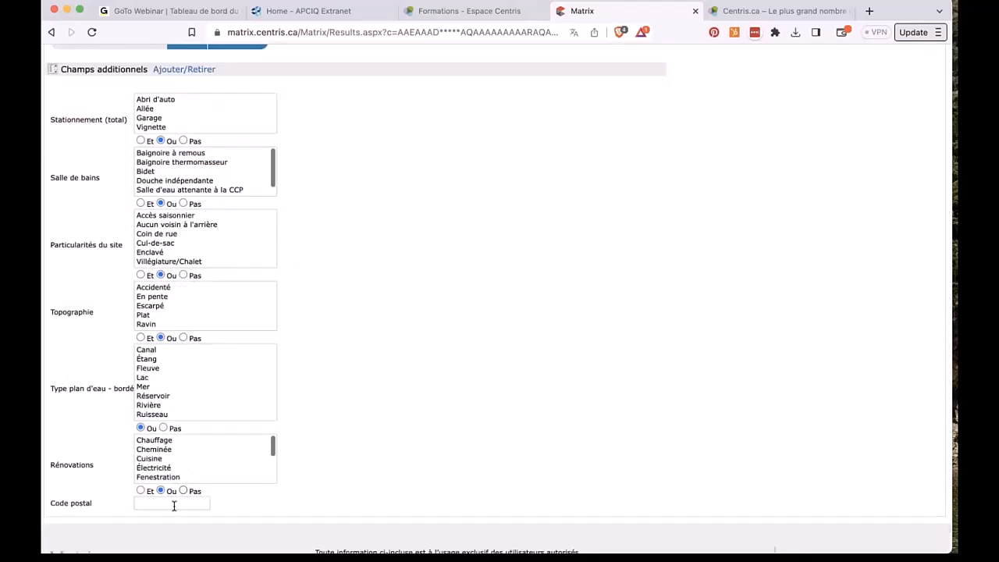
left_click(174, 505)
scroll(458, 249, "up", 4)
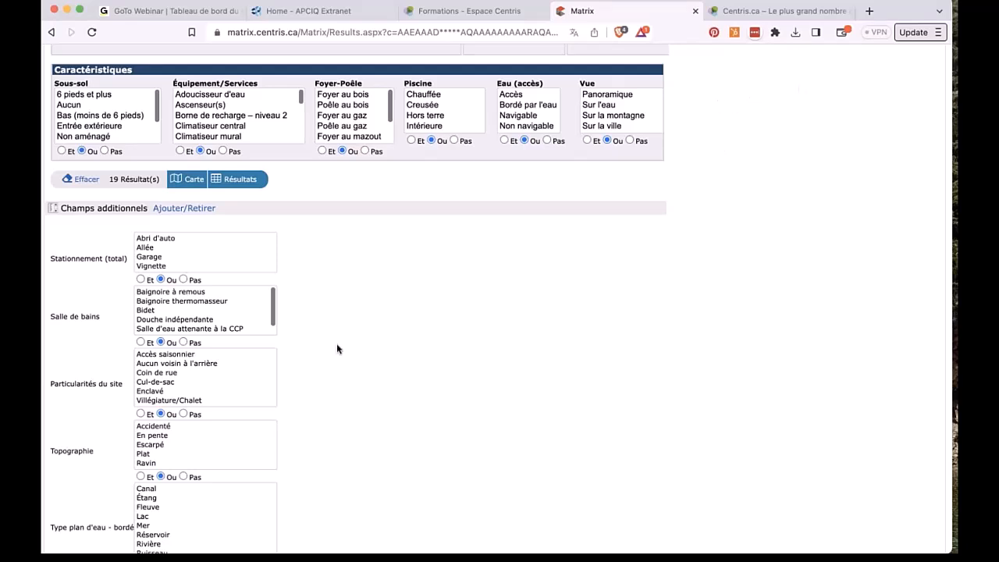
scroll(289, 507, "down", 1)
scroll(289, 507, "down", 3)
left_click(156, 462)
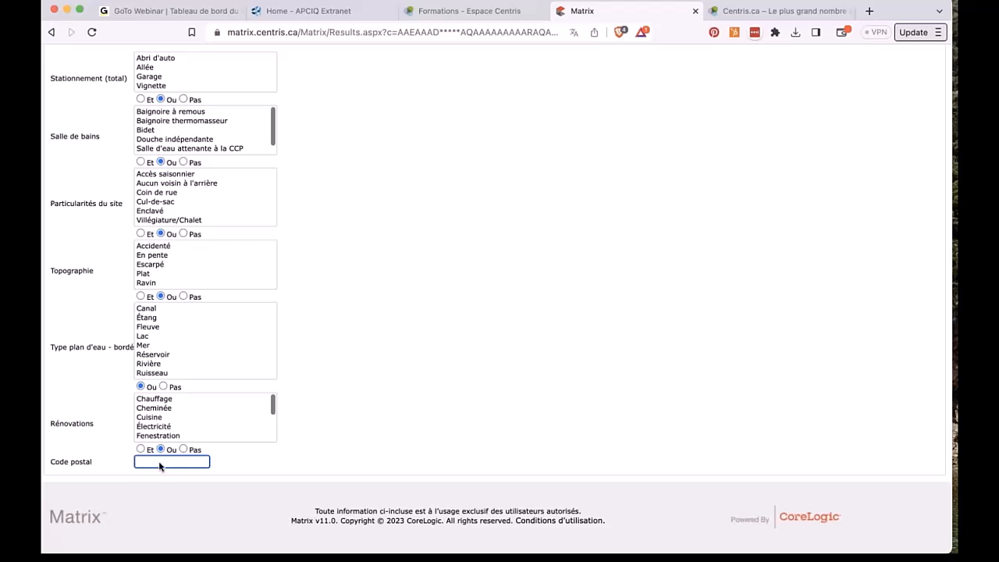
type("G0A 1E0")
scroll(439, 397, "up", 5)
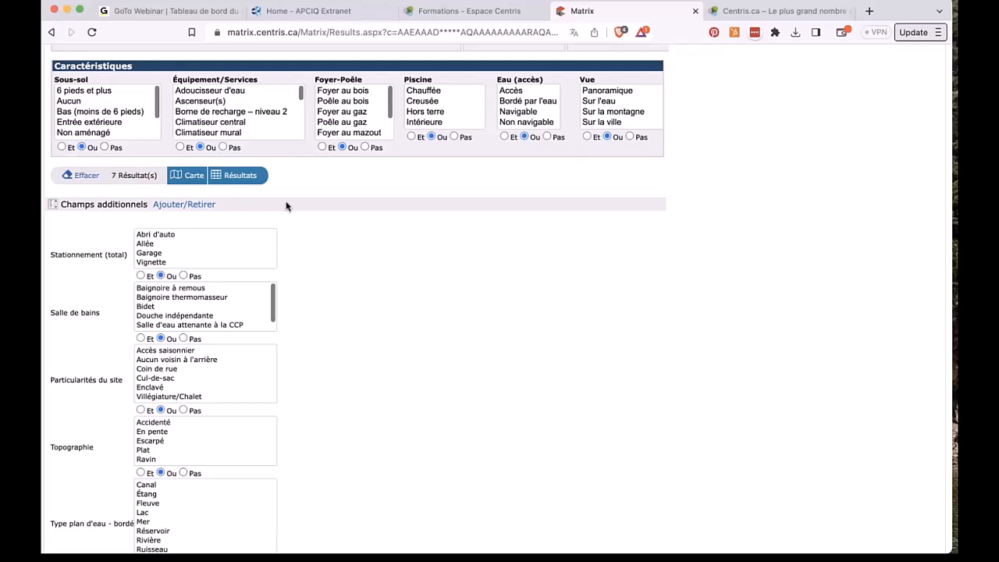
Step: Run the search to list the 7 matching Beaupré single-family listings, 875 000 $ to 229 900 $
left_click(245, 177)
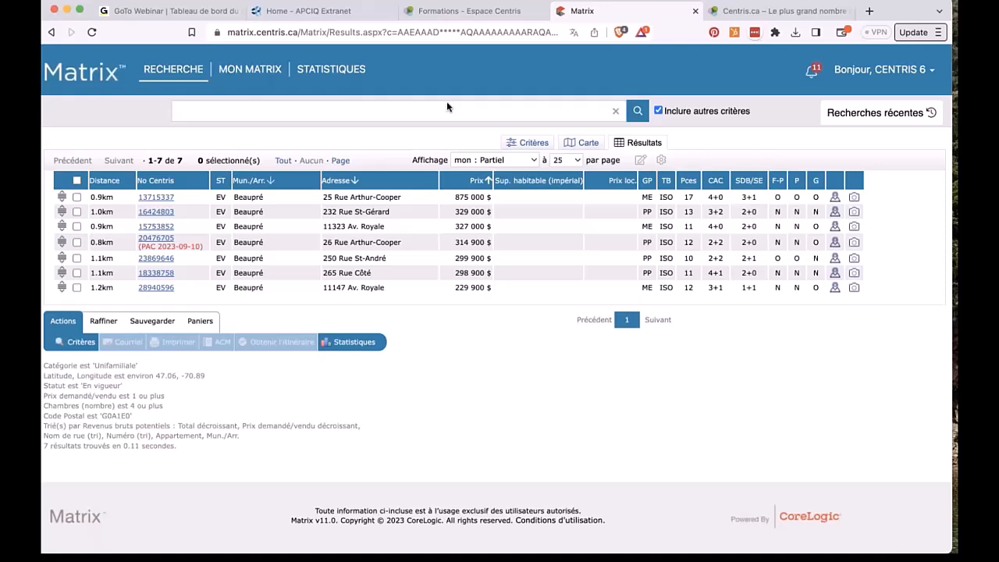
Step: On the Carte map, draw a four-corner polygon around central Beaupré, then return to Critères
left_click(580, 148)
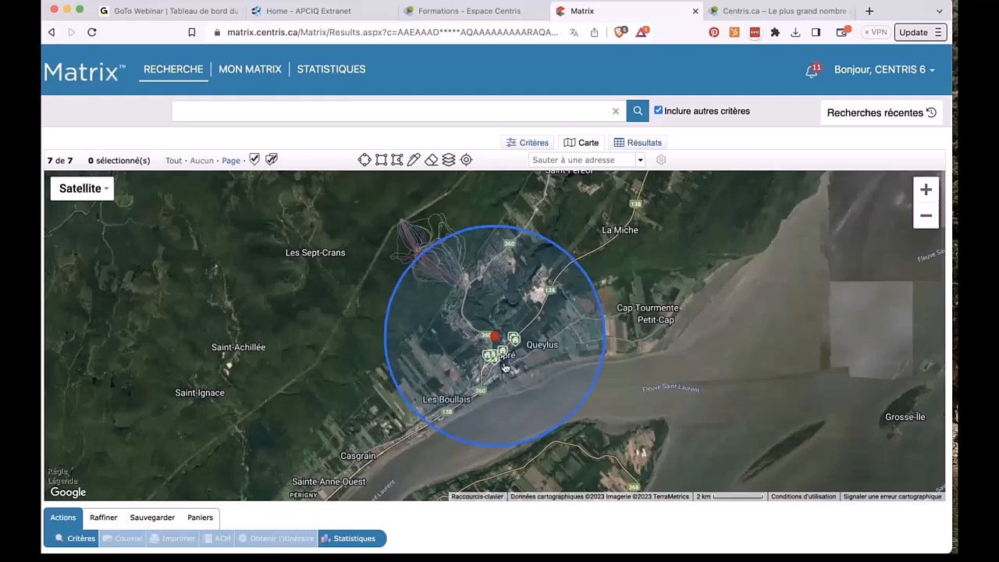
scroll(508, 367, "up", 3)
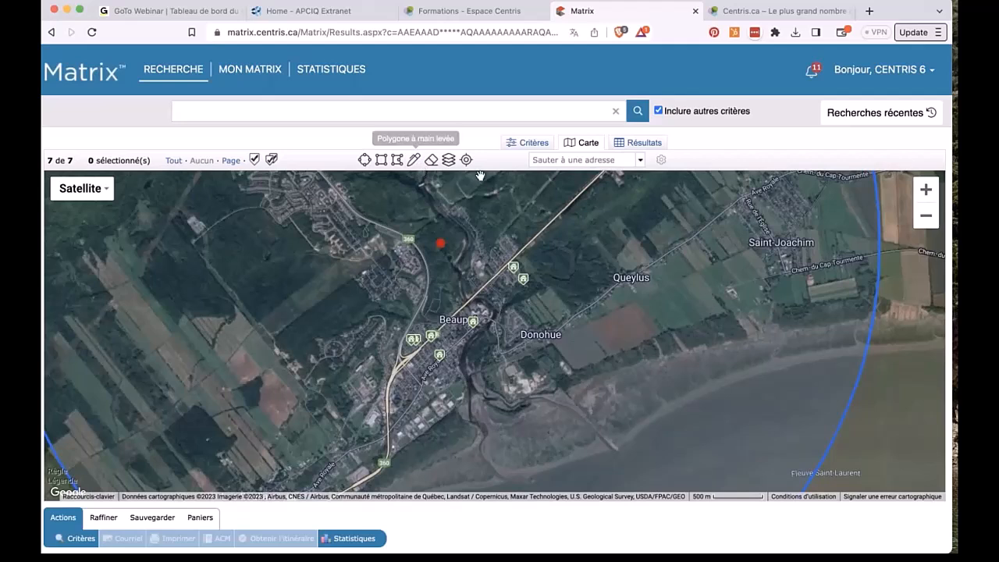
left_click(397, 160)
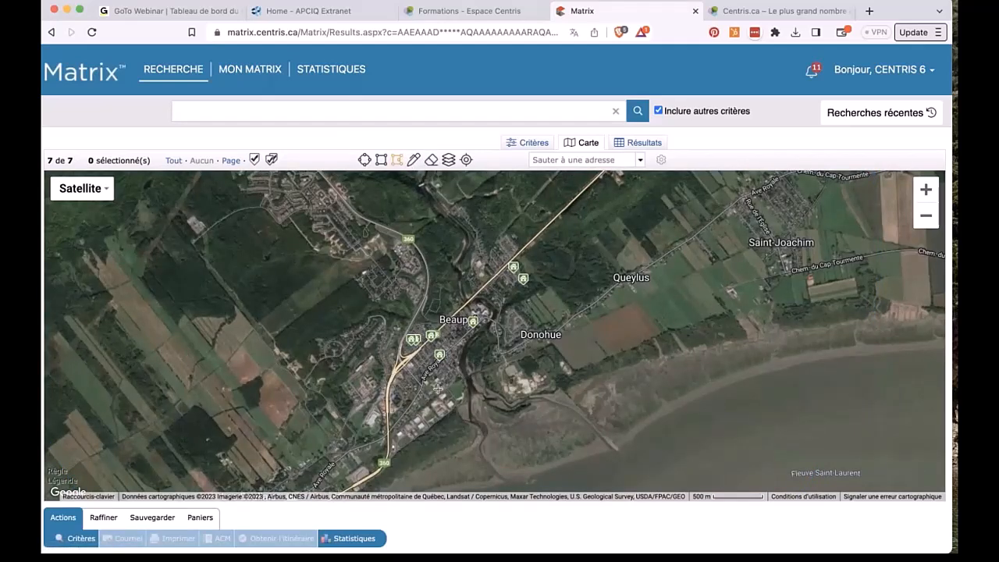
left_click(438, 389)
left_click(558, 304)
left_click(521, 246)
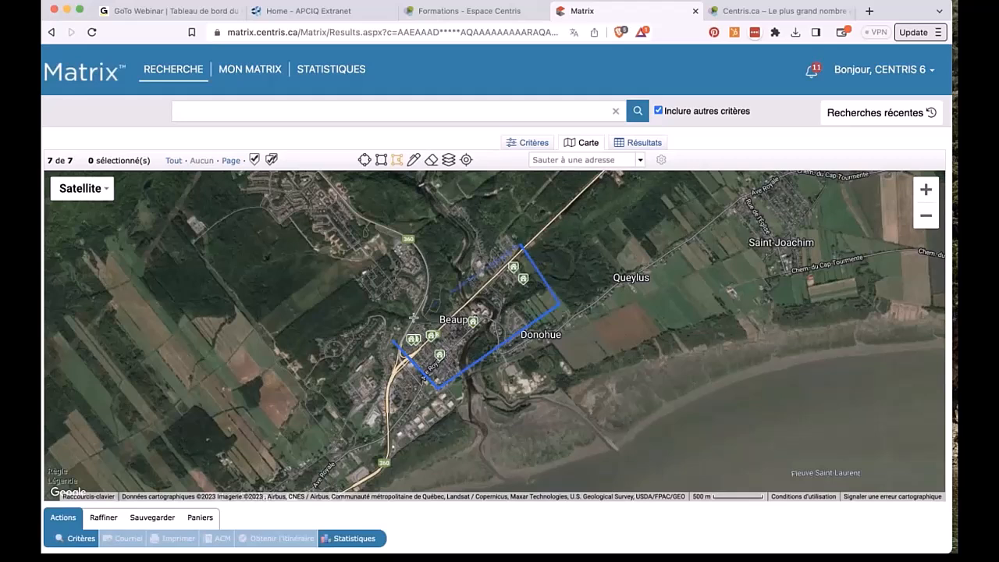
left_click(393, 342)
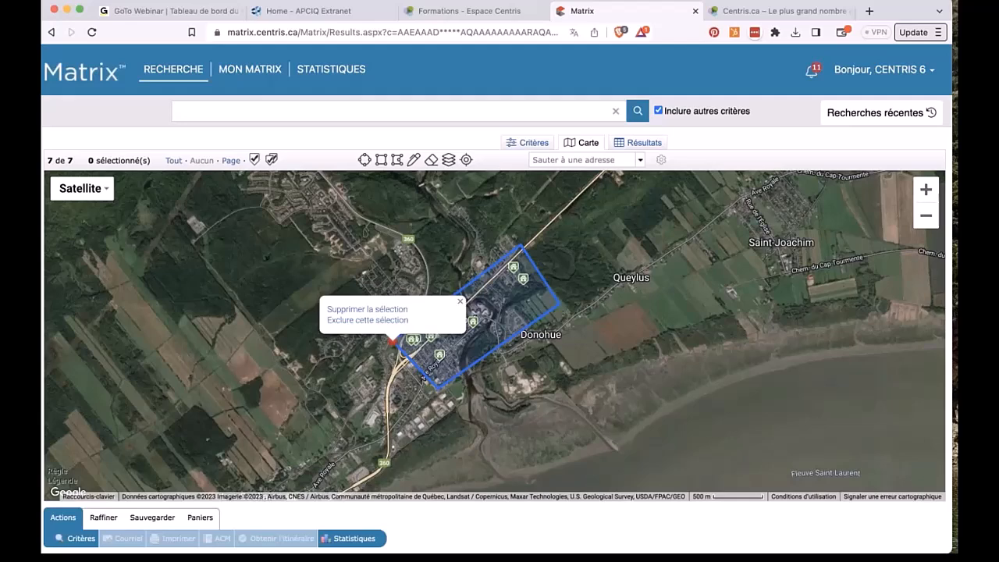
left_click(531, 143)
Step: List the 7 properties inside the polygon and display the Sauvegarder options below the results
scroll(636, 383, "down", 10)
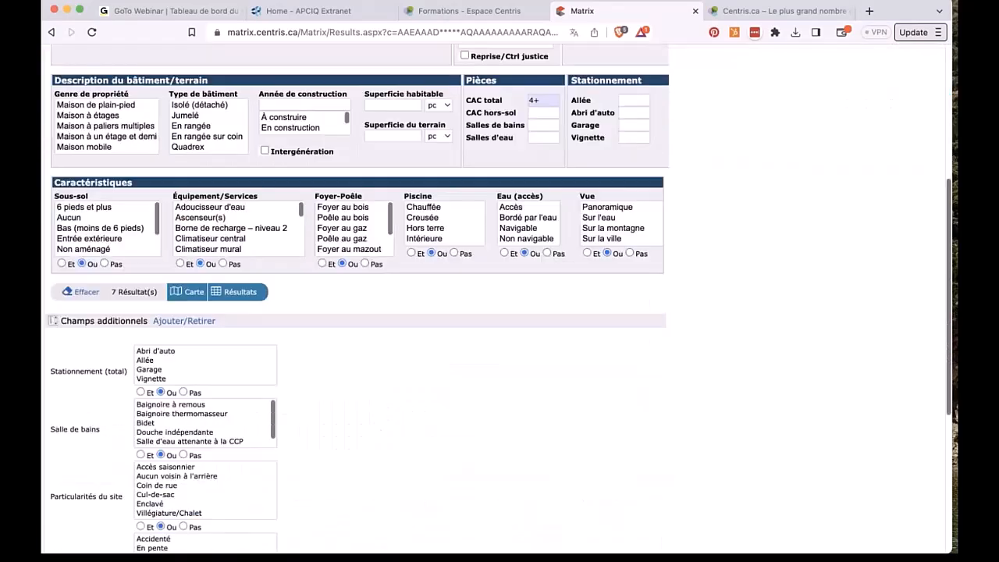
scroll(248, 537, "up", 8)
left_click(239, 484)
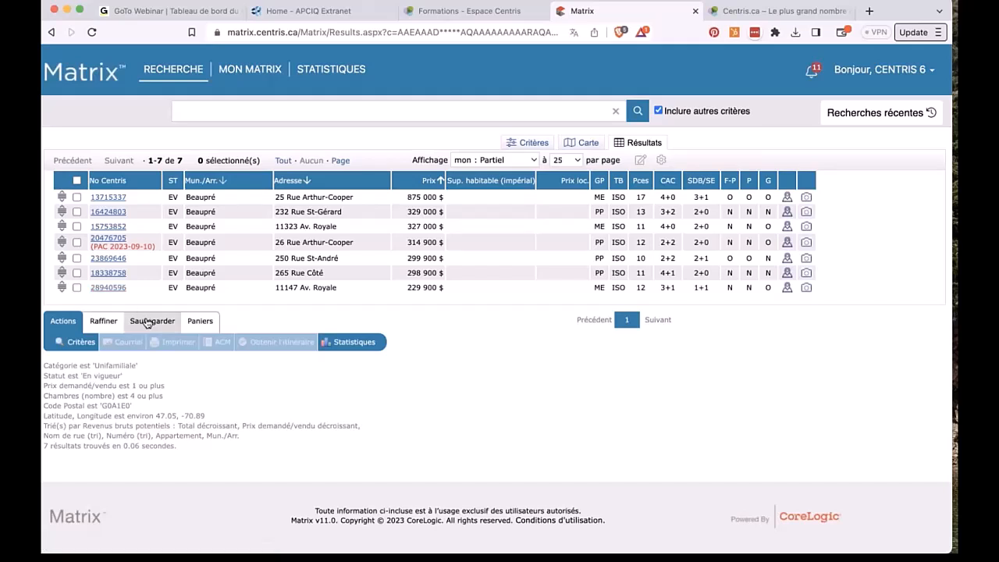
left_click(148, 323)
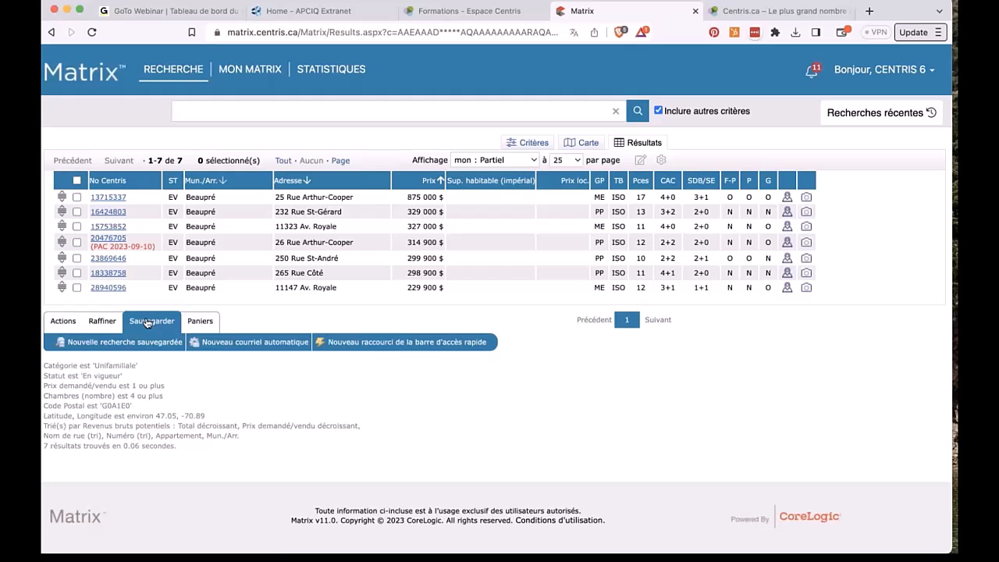
Step: Start a Nouveau courriel automatique addressed to the client contact rather than the training account
left_click(238, 343)
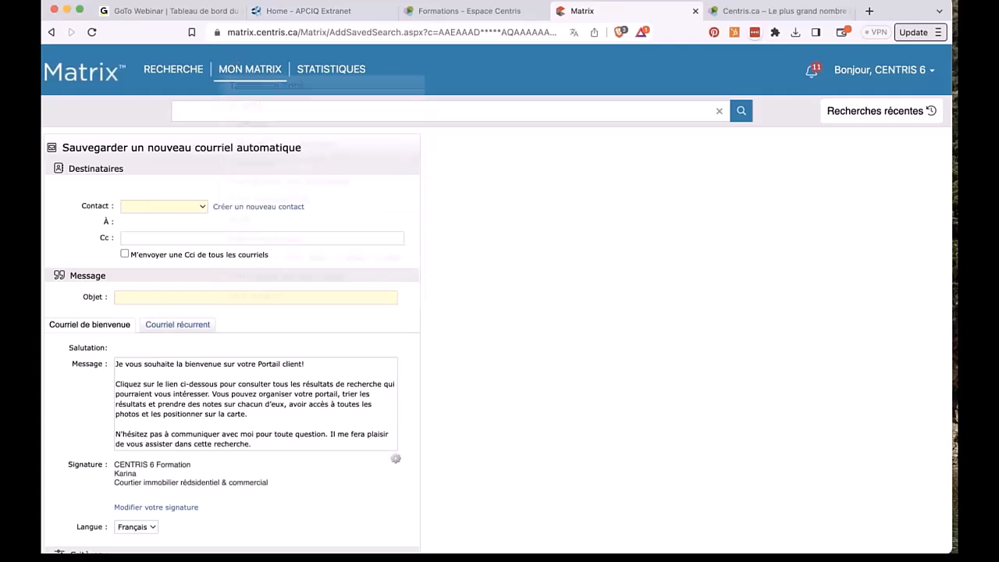
mouse_move(234, 65)
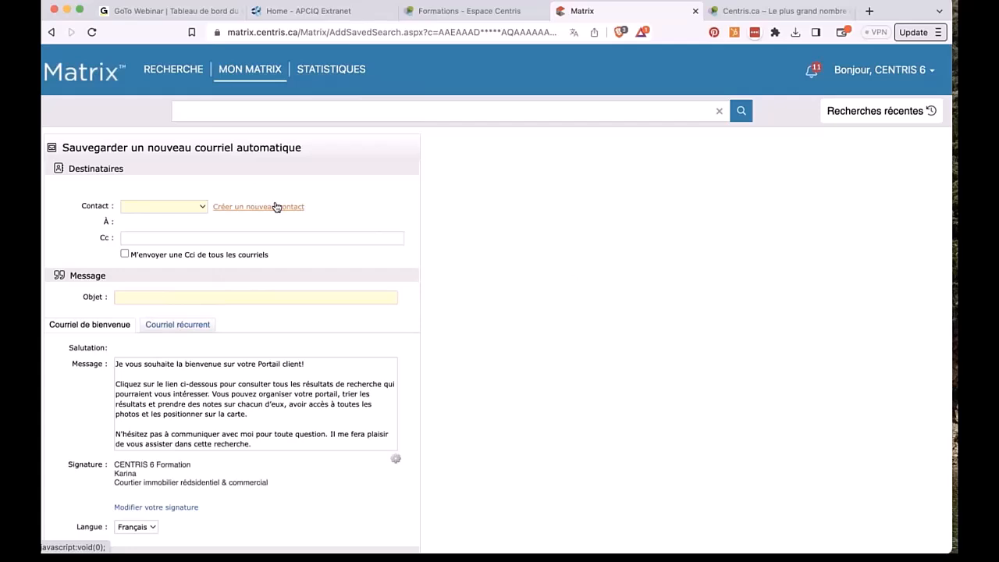
left_click(201, 207)
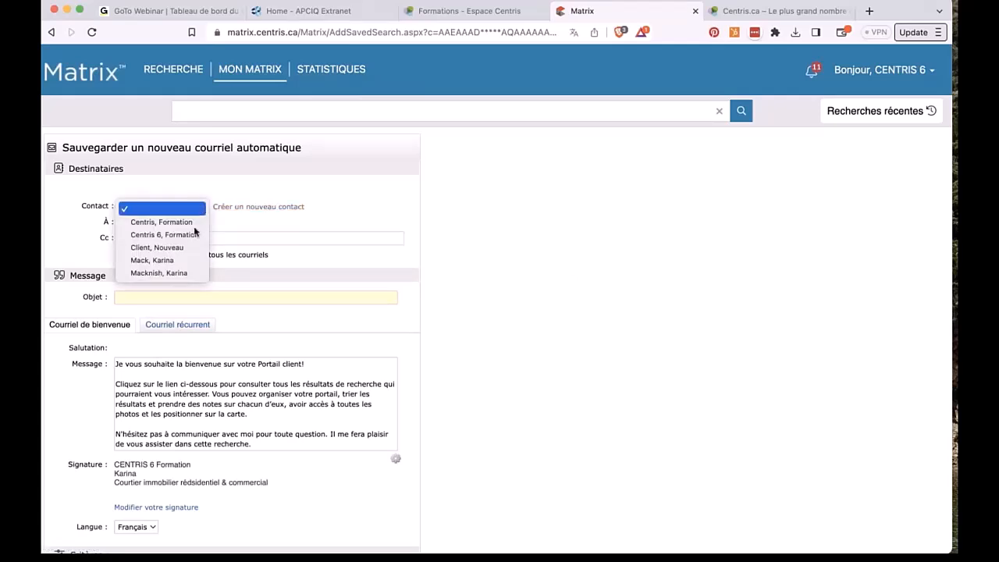
left_click(195, 235)
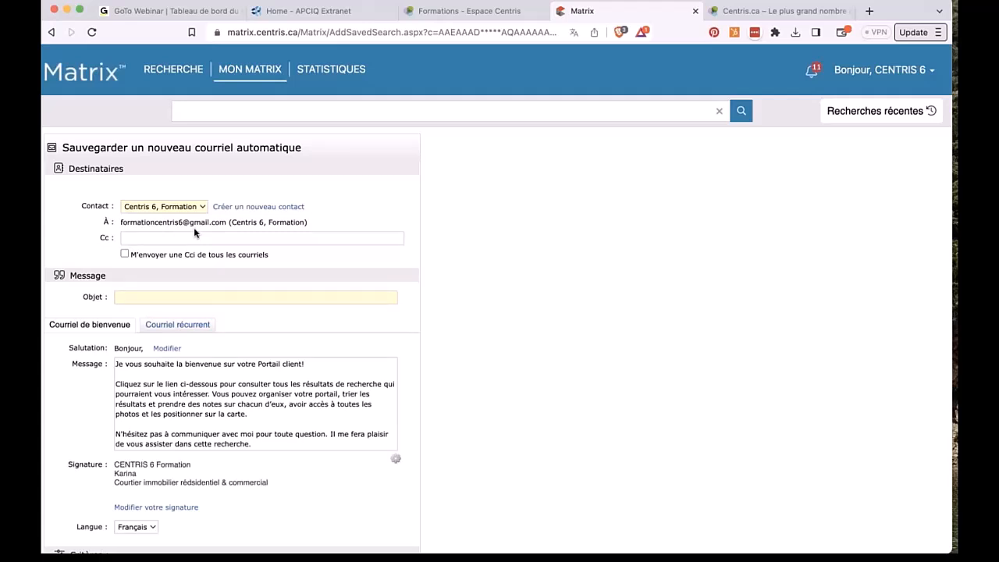
left_click(195, 207)
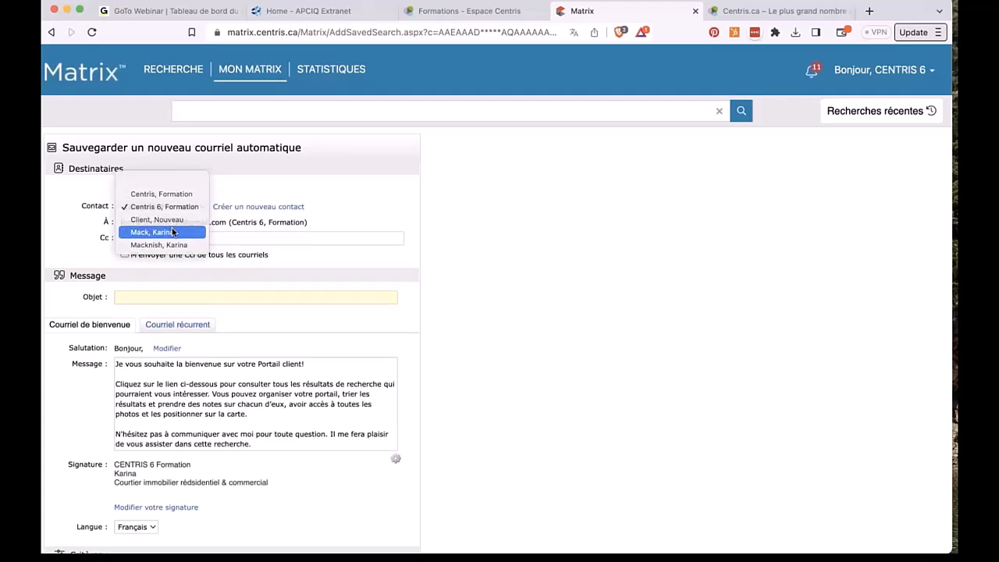
left_click(173, 232)
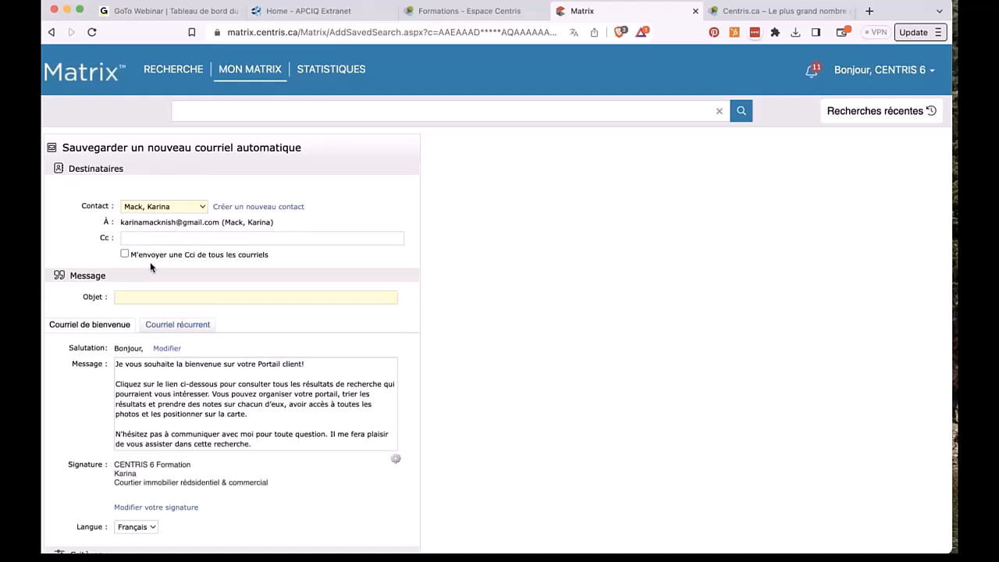
Step: Leave the Cc field empty, removing the two suggested addresses that were added
left_click(134, 236)
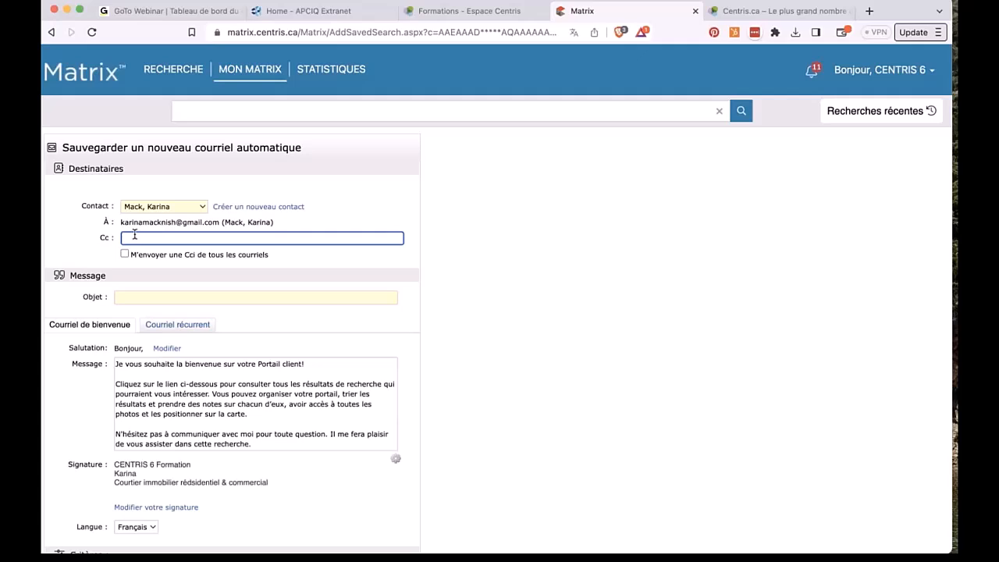
type("ka")
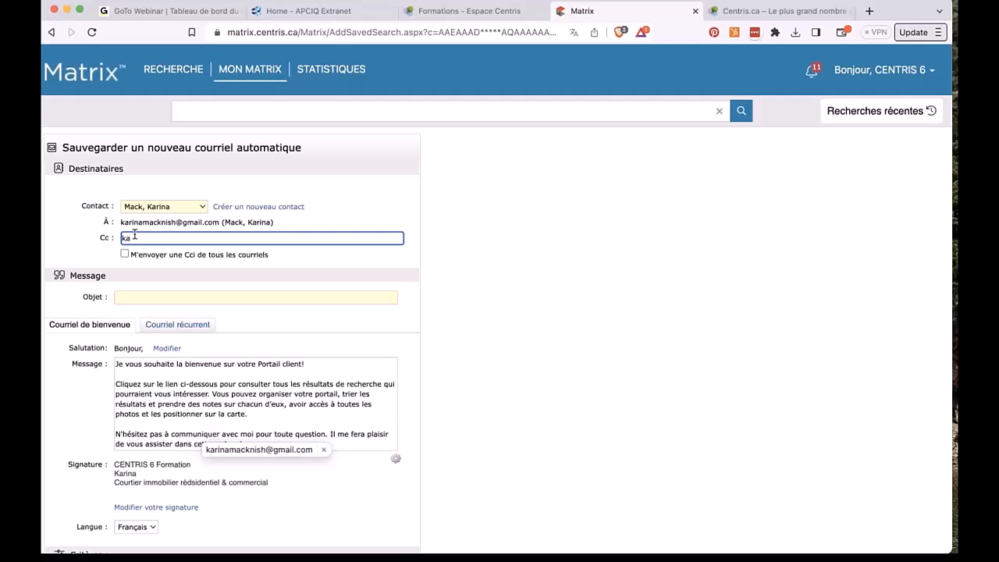
key("Return")
type("ka")
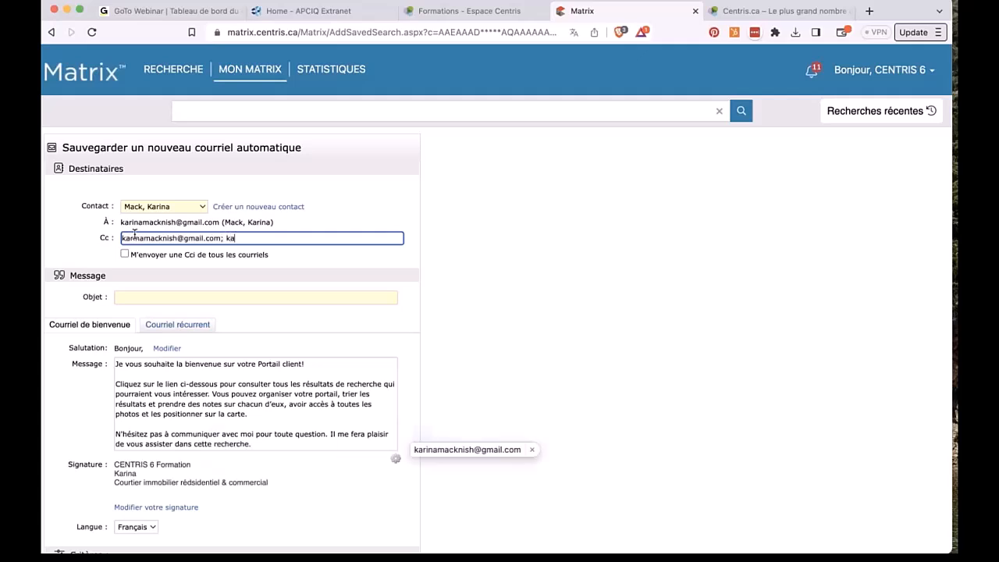
key("Return")
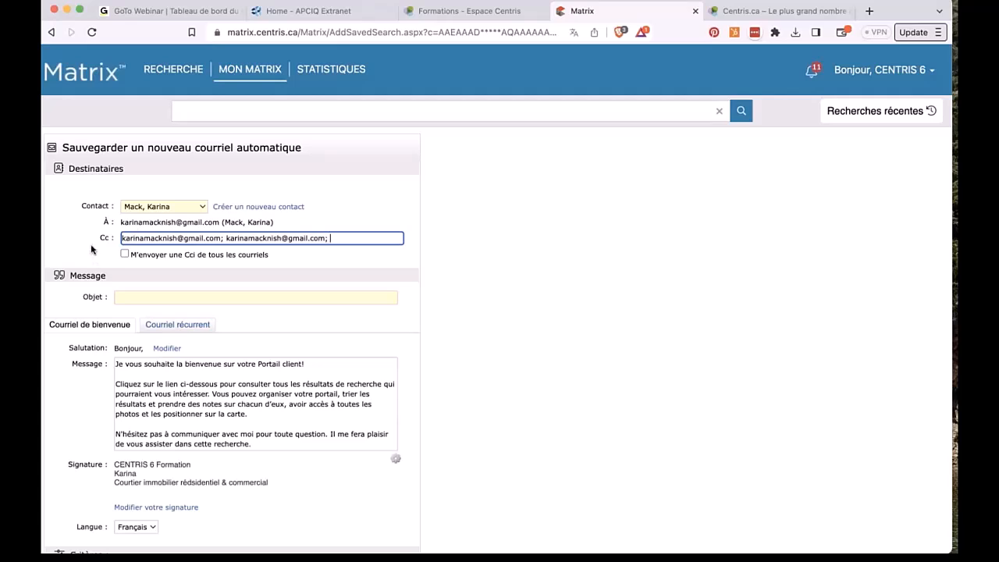
triple_click(148, 238)
key("BackSpace")
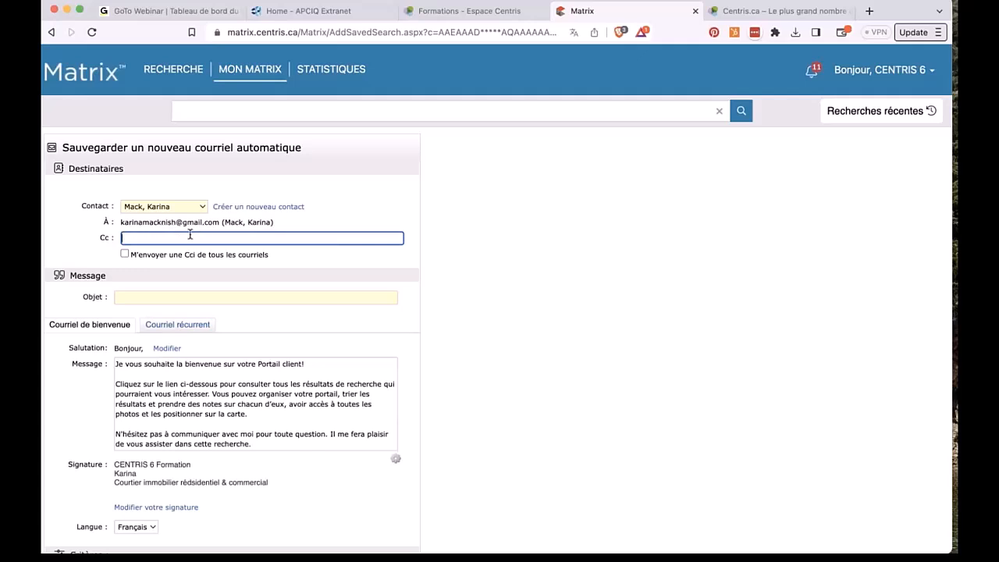
Step: Send yourself a blind copy and set the subject to 'Unifamiliale 750k-, 4chbr+,G0A 1E0'
left_click(124, 254)
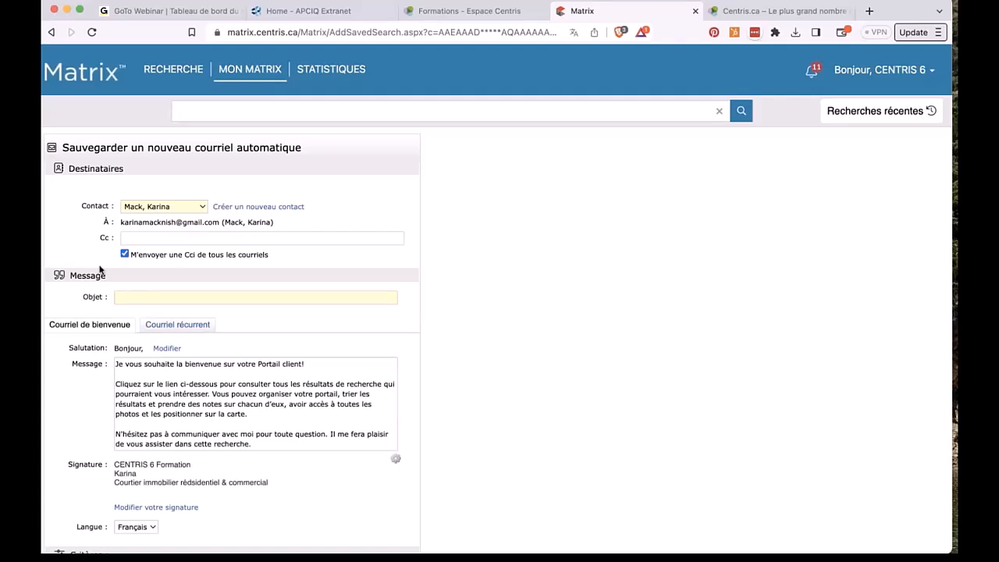
left_click(145, 297)
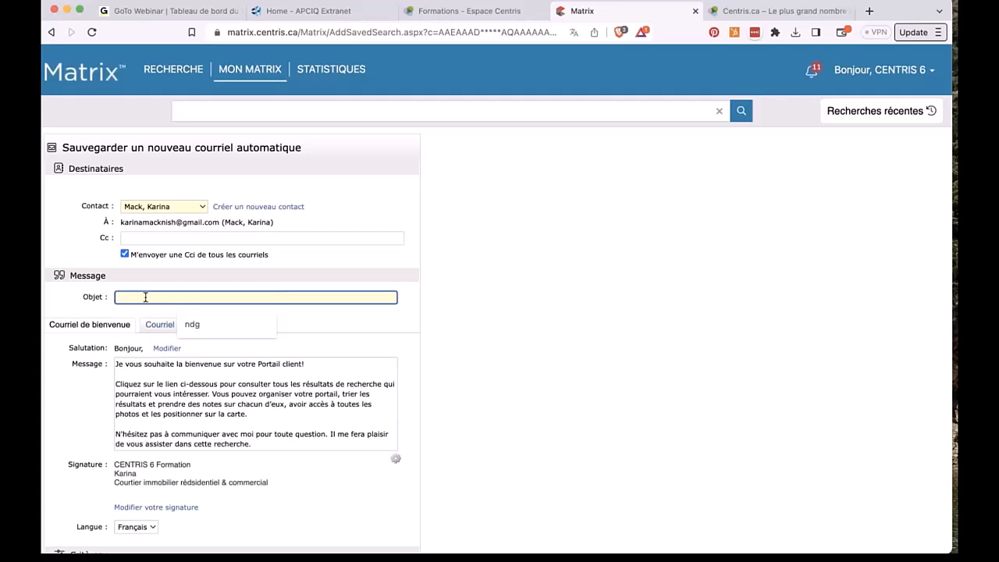
type("Unifamilia")
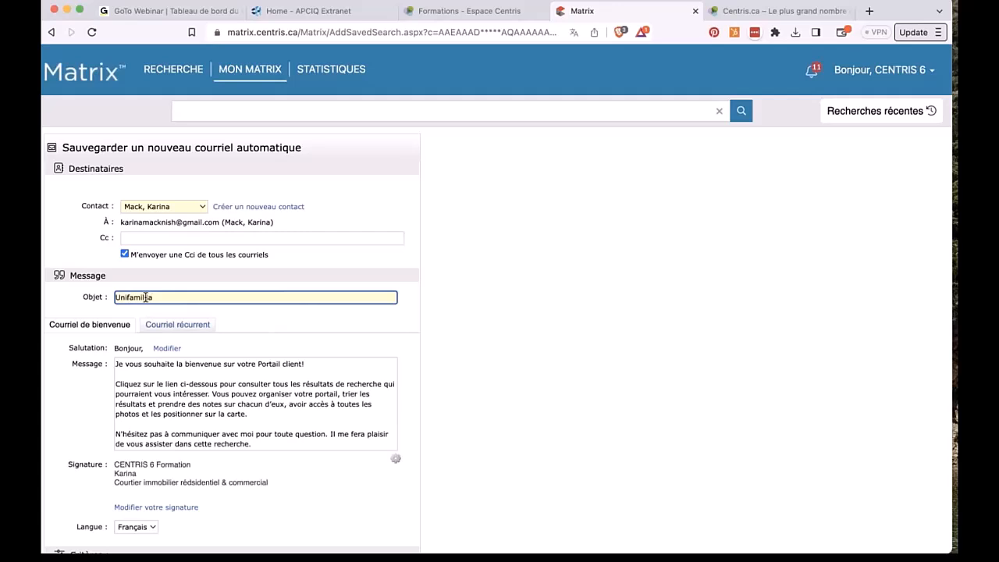
type("le")
key("BackSpace")
key("BackSpace")
key("BackSpace")
key("BackSpace")
type("ale")
type("750k-, 4chbr+,")
type("G0A 1E0")
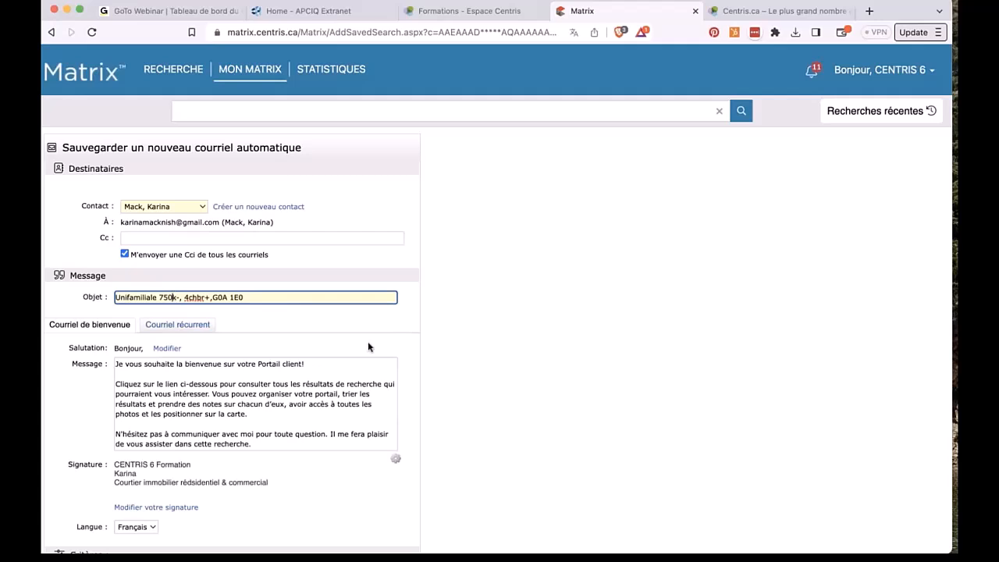
Step: Insert a blank line before the welcome message's last paragraph and save it as the default welcome text
scroll(367, 341, "down", 3)
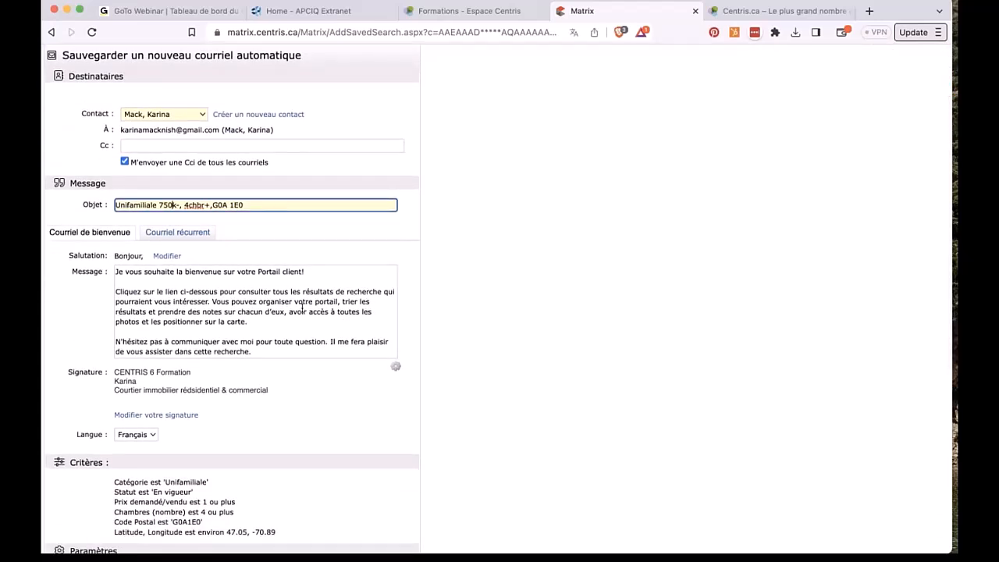
left_click_drag(118, 270, 304, 371)
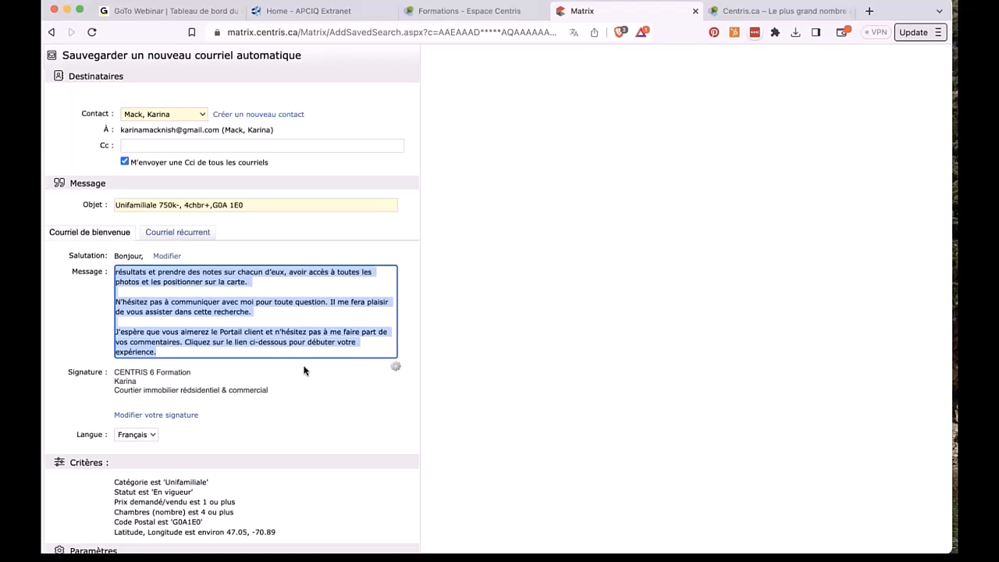
left_click(262, 322)
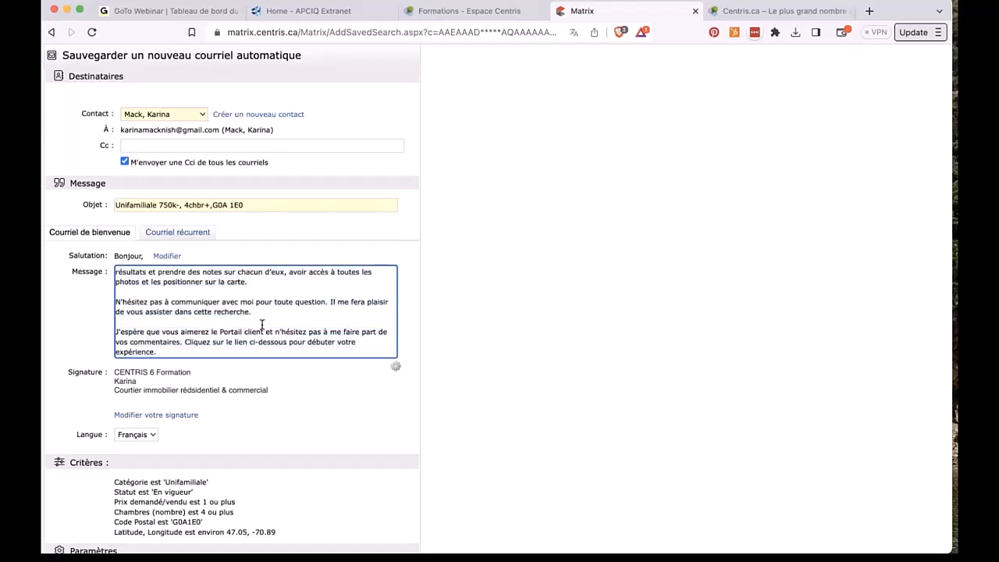
type("Modifiable")
double_click(161, 321)
key("BackSpace")
key("BackSpace")
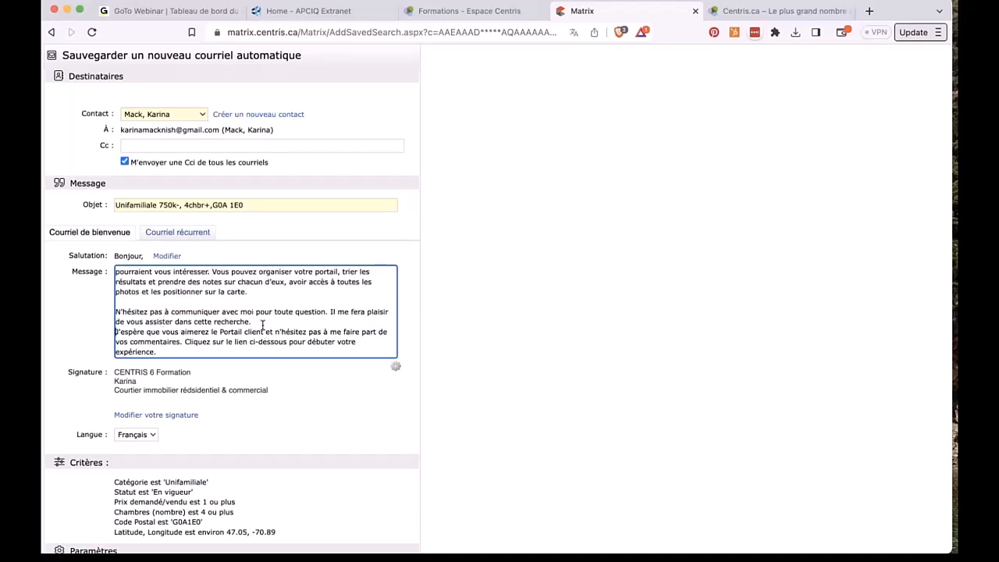
key("Return")
left_click(396, 366)
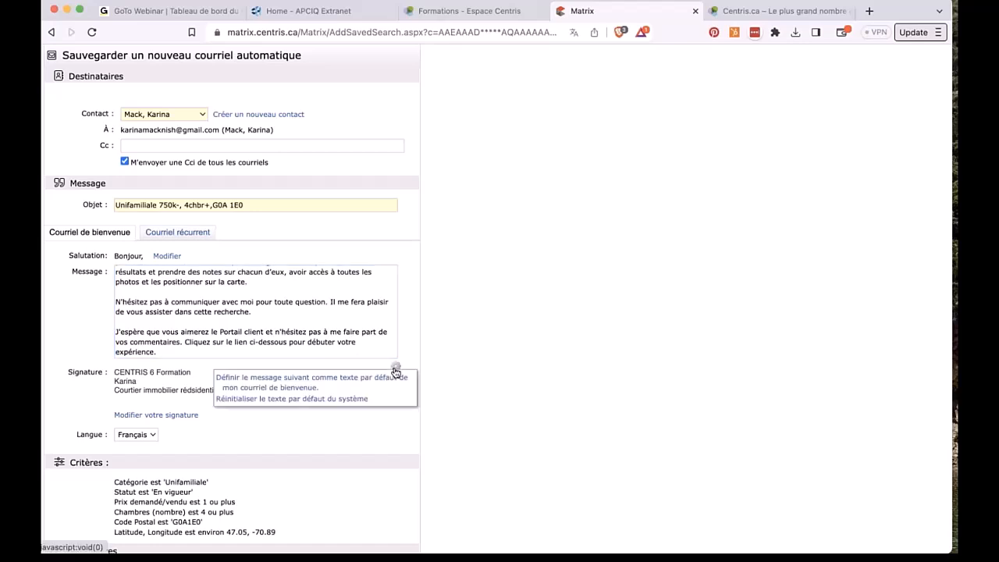
left_click(299, 383)
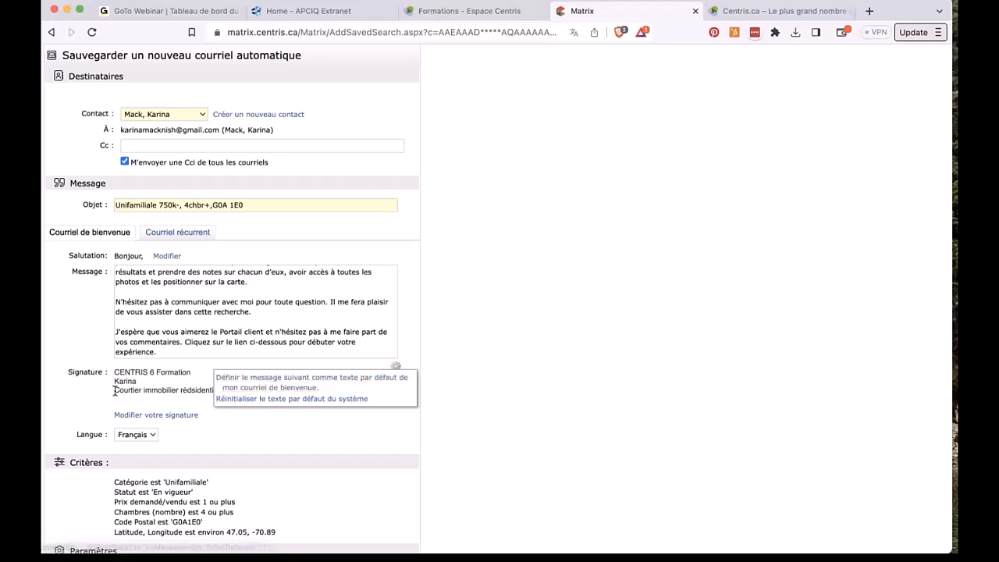
left_click(177, 416)
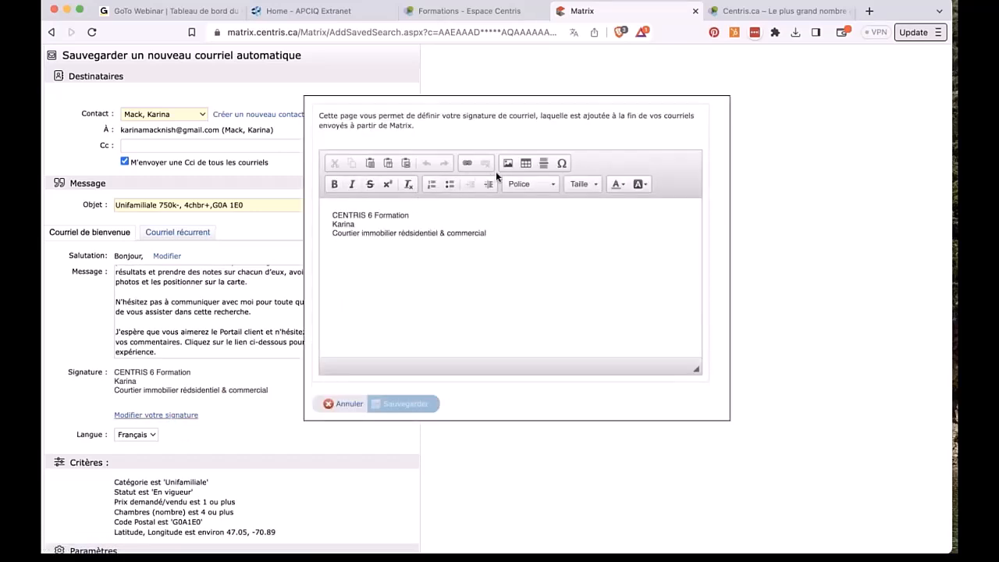
left_click(336, 408)
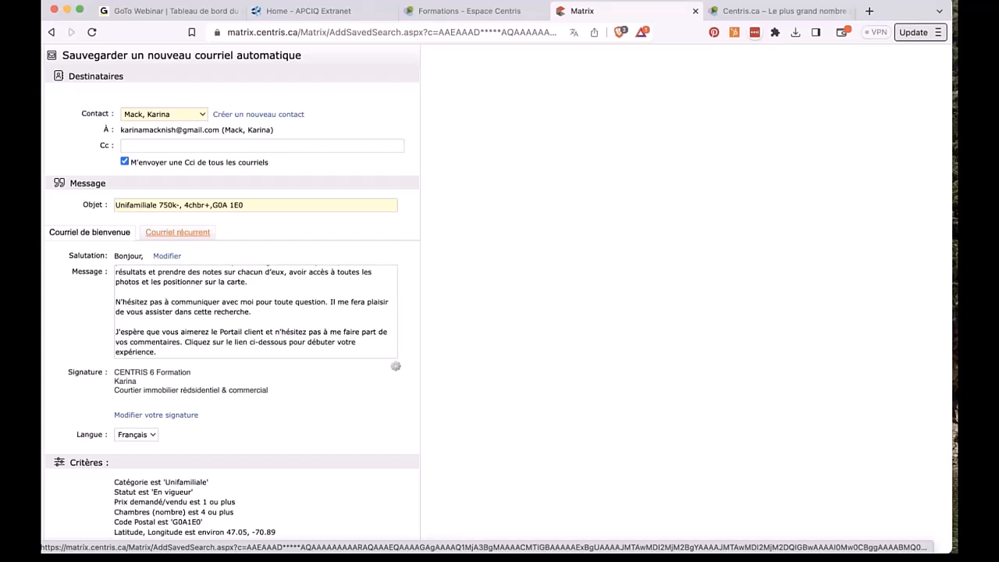
Step: Switch to the Courriel récurrent message and scroll down to the Horaire send schedule
left_click(177, 232)
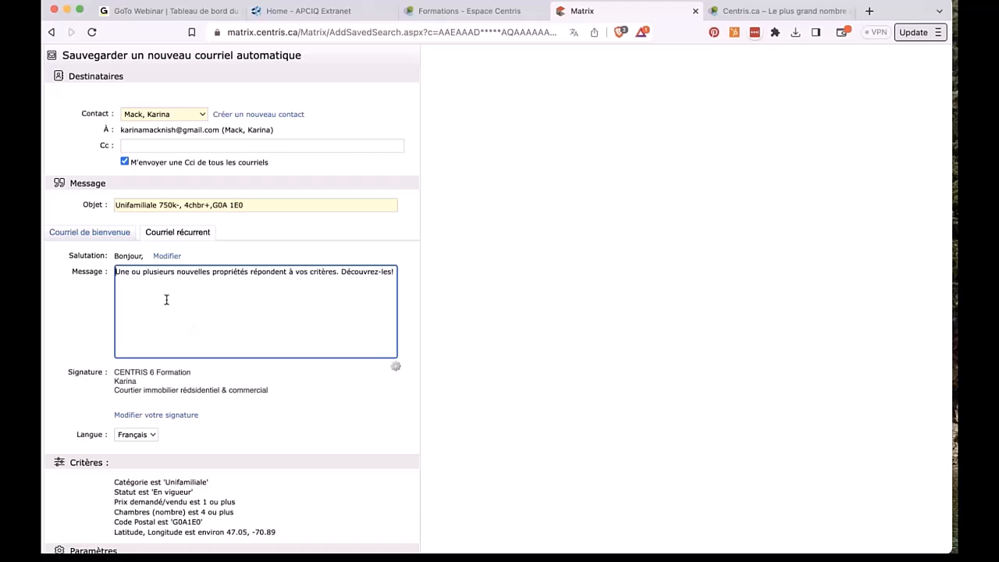
scroll(83, 373, "down", 2)
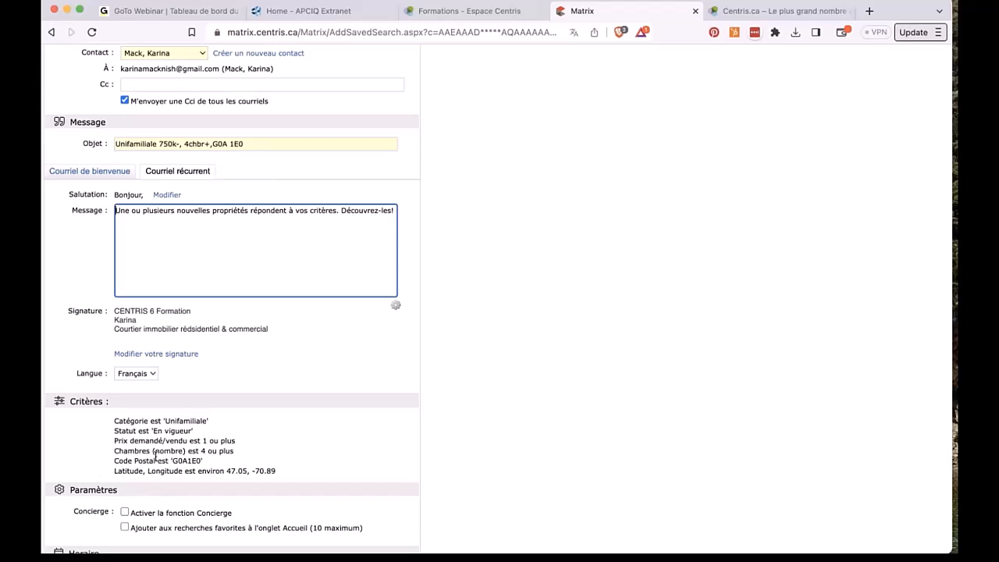
scroll(155, 456, "down", 2)
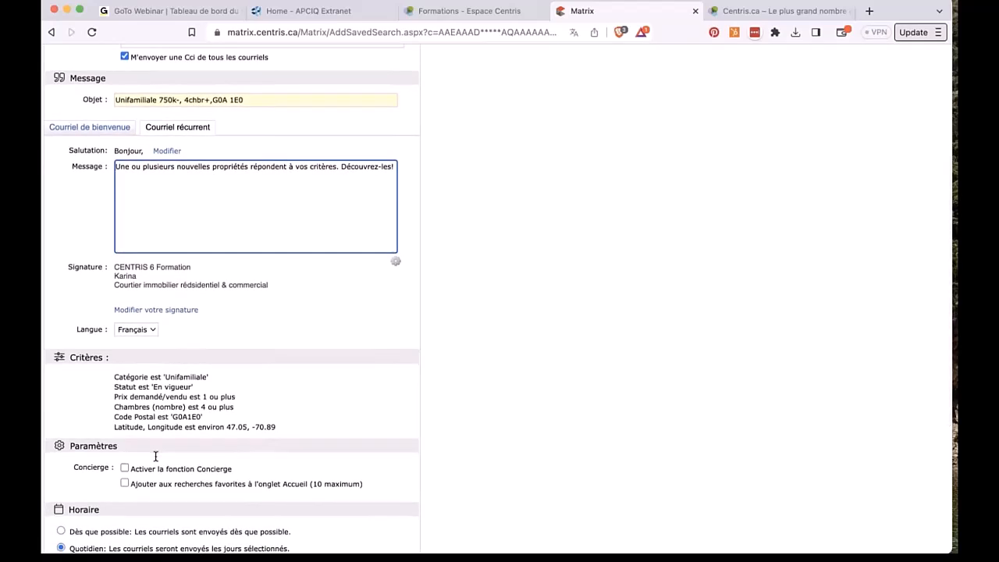
scroll(155, 457, "down", 7)
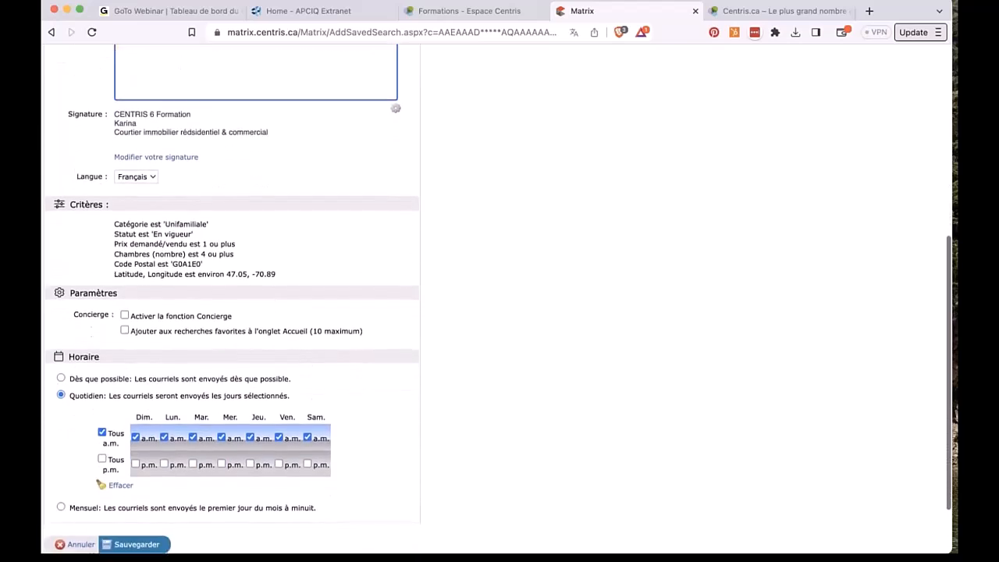
scroll(499, 311, "down", 3)
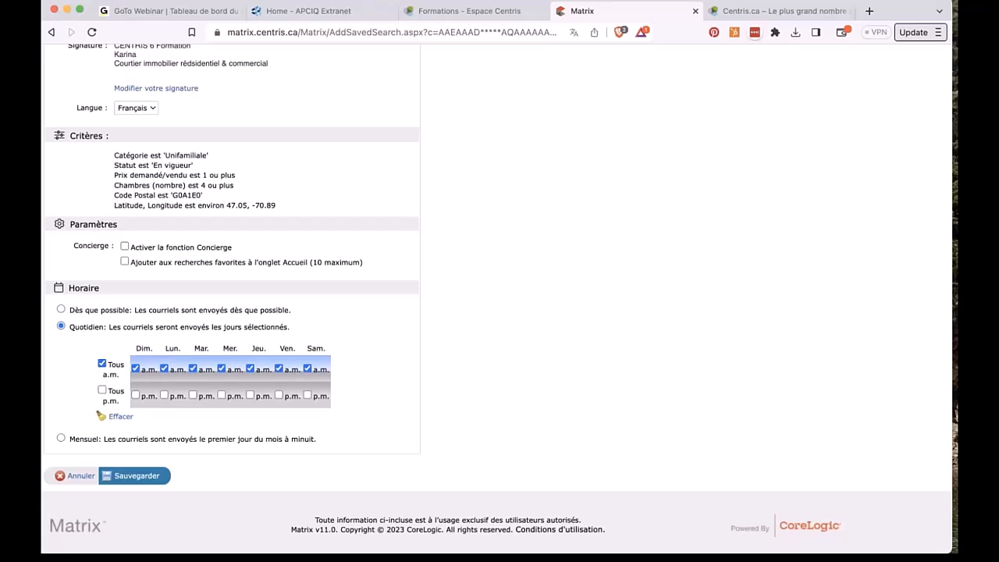
Step: Set the Horaire to Mensuel and check 'Activer la fonction Concierge' with email notices
left_click(61, 309)
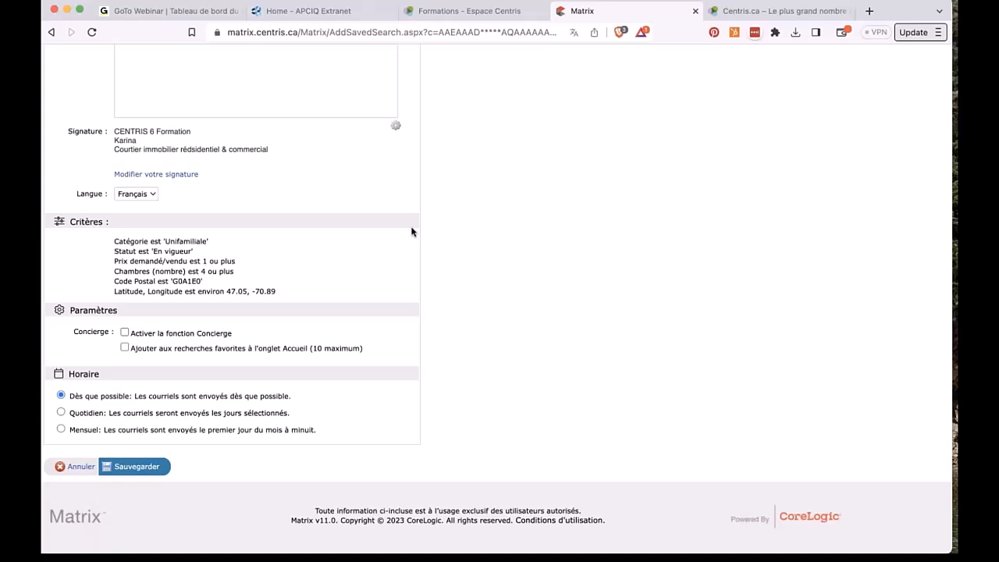
scroll(412, 232, "up", 5)
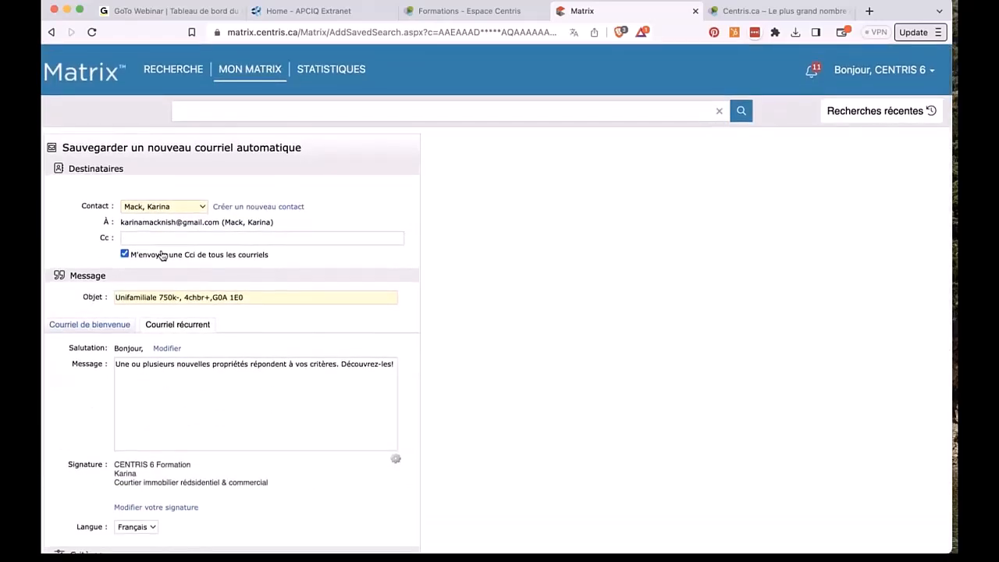
scroll(64, 448, "down", 5)
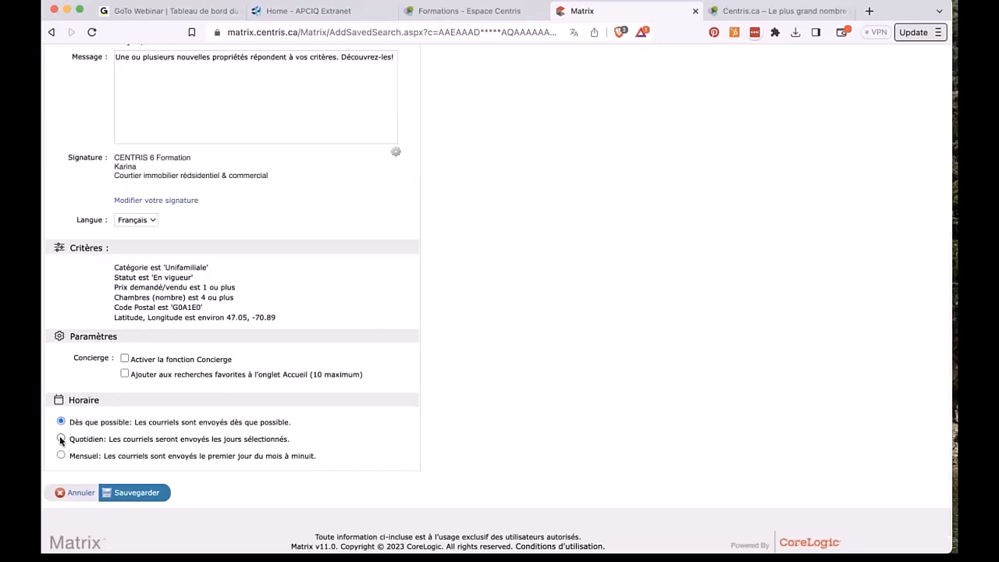
left_click(61, 439)
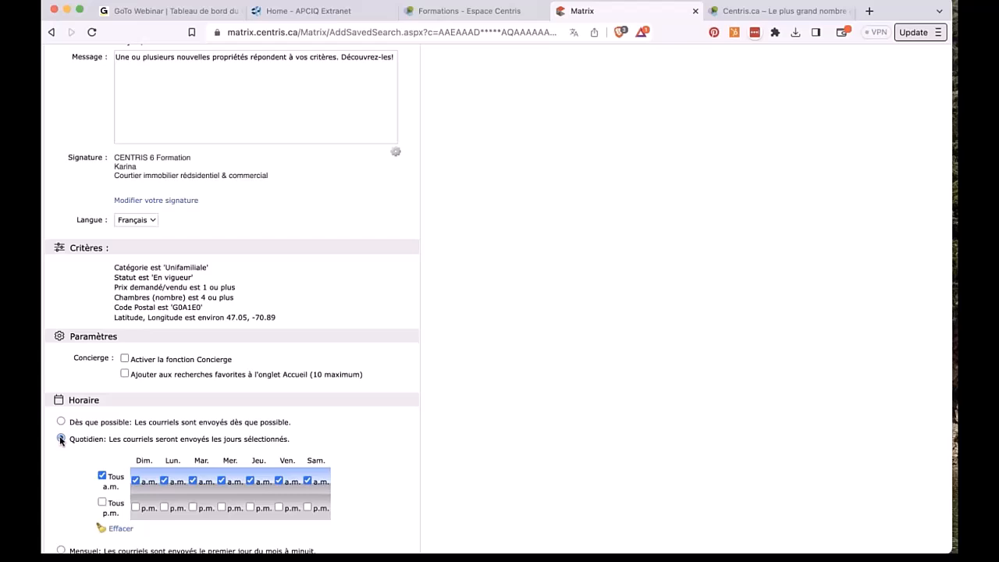
left_click(250, 481)
left_click(222, 481)
left_click(193, 480)
left_click(288, 481)
scroll(287, 482, "down", 2)
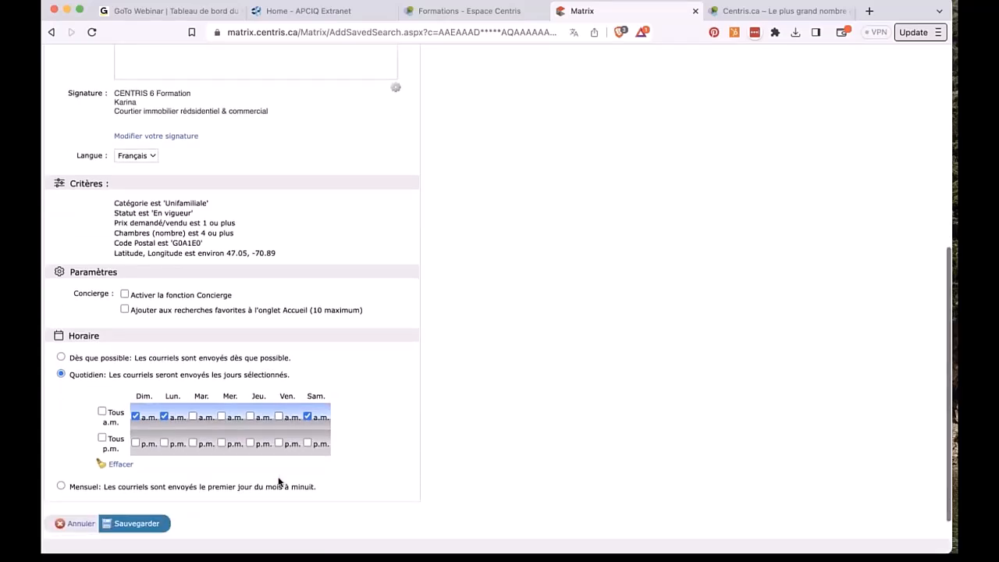
left_click(61, 484)
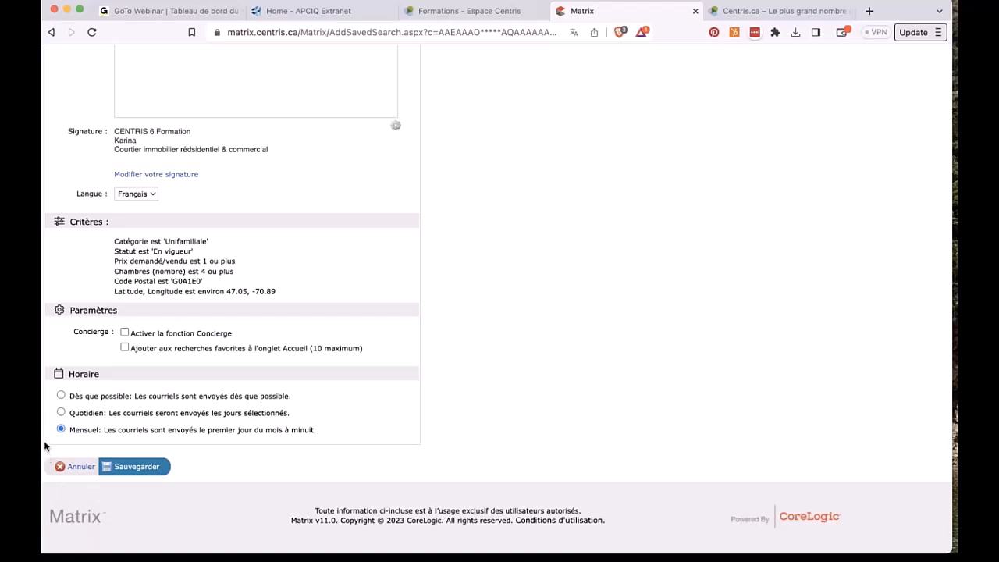
left_click(124, 333)
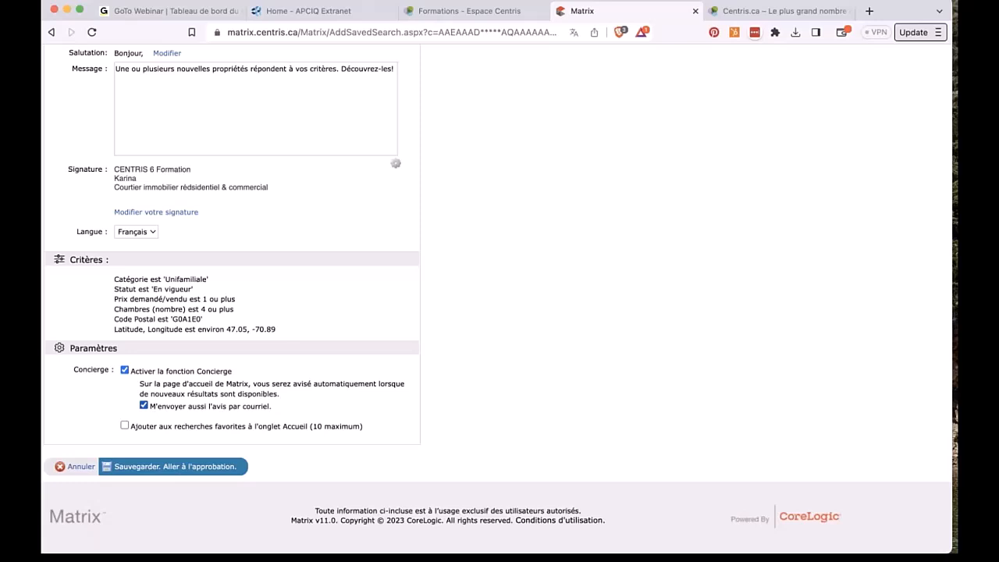
Step: Add the automatic e-mail search to the home page favourites, save it, and go to approval
left_click(123, 426)
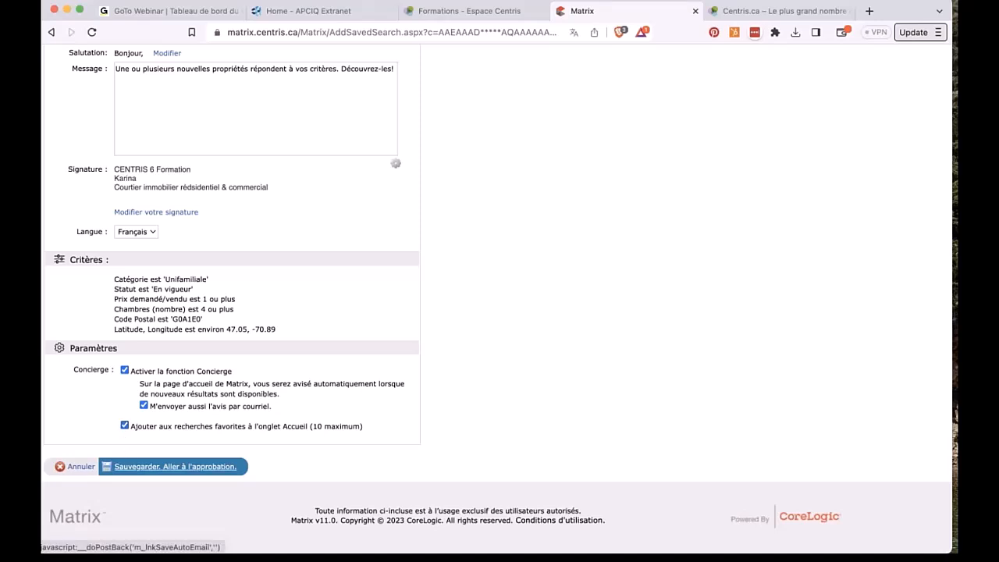
left_click(174, 466)
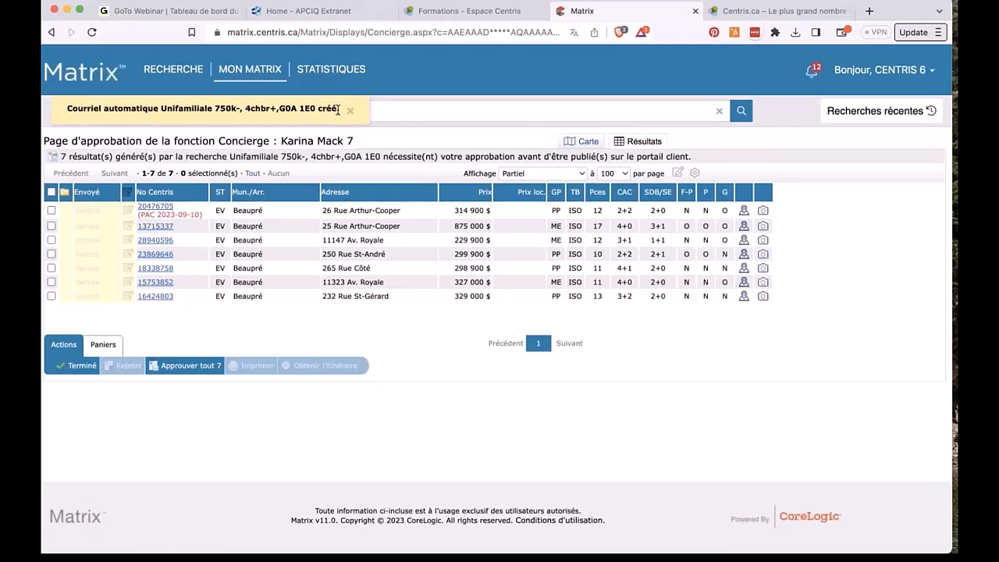
left_click_drag(338, 109, 316, 109)
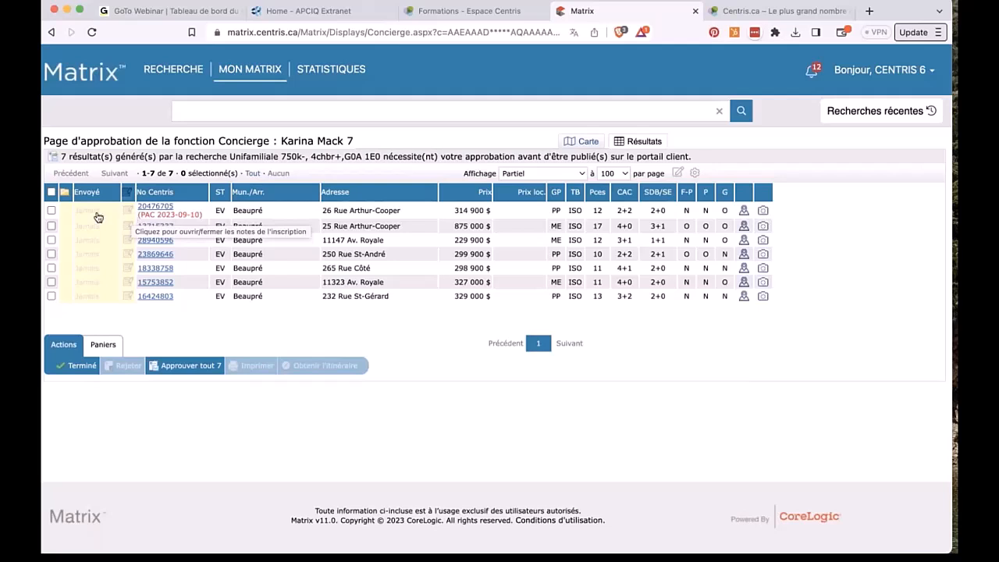
left_click(51, 211)
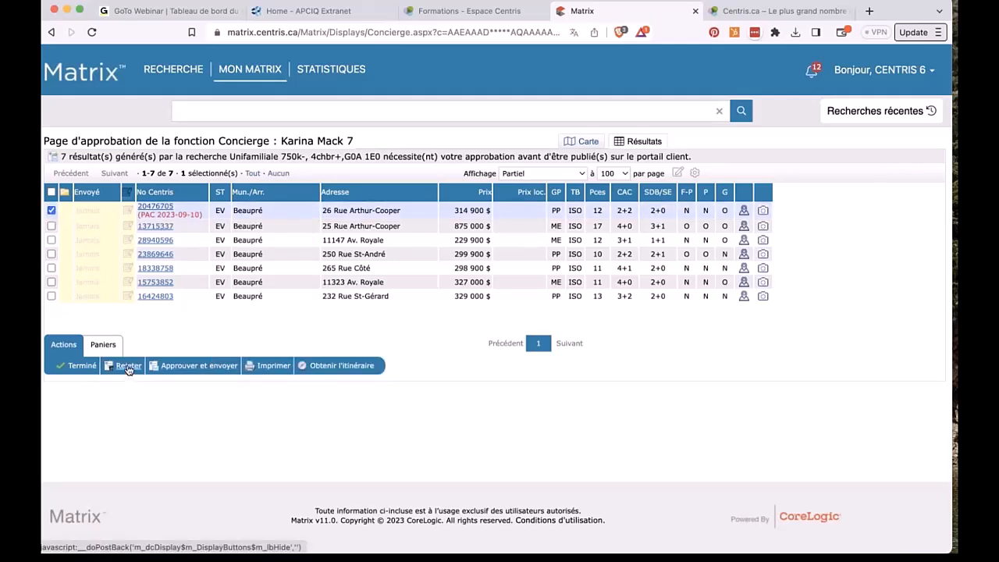
left_click(102, 344)
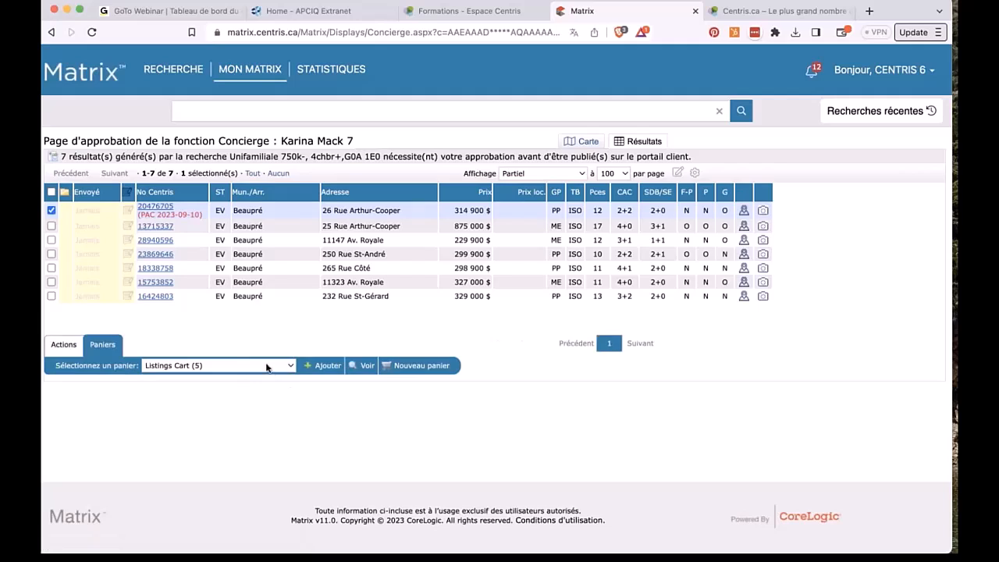
left_click(266, 367)
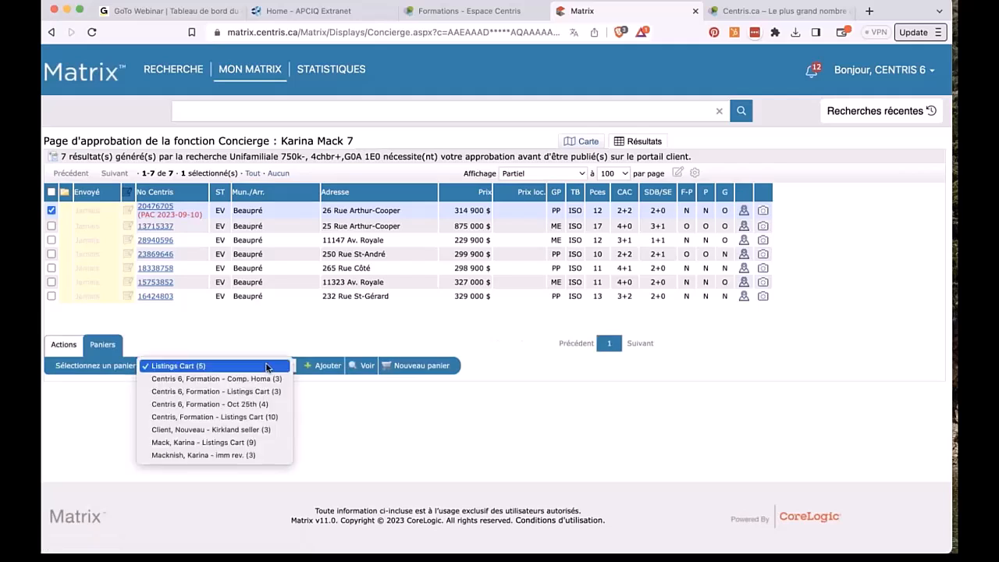
left_click(258, 444)
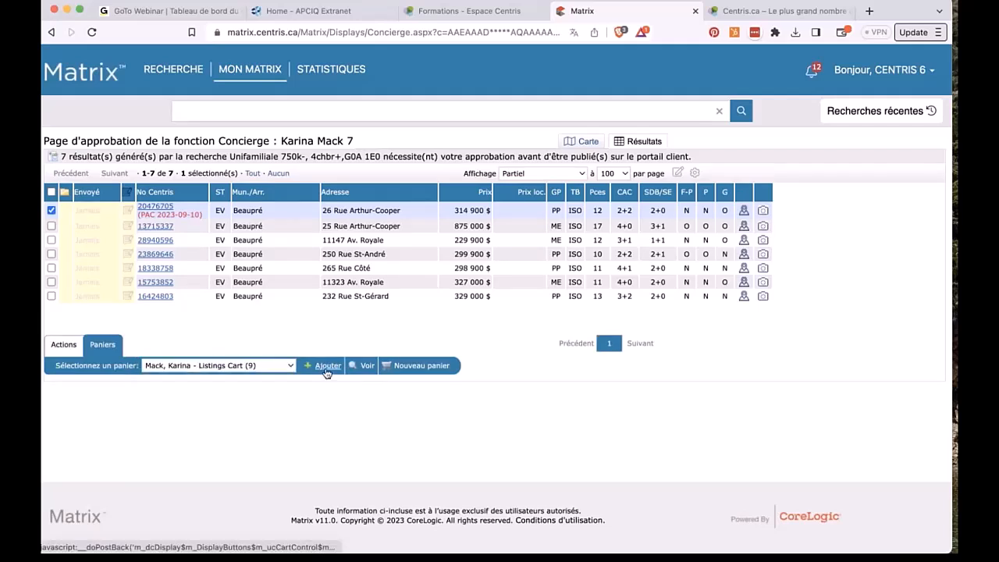
left_click(326, 368)
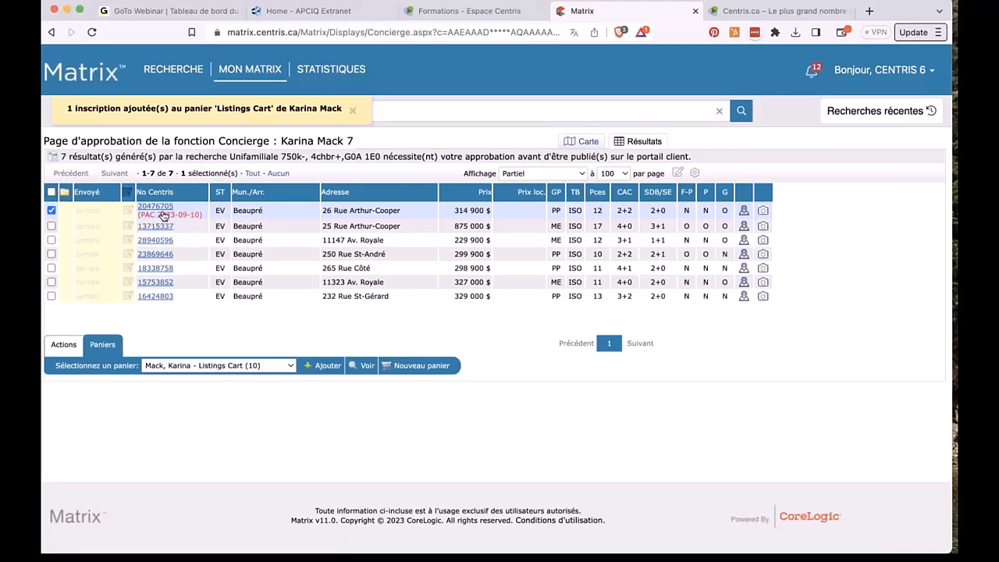
left_click(62, 349)
left_click(129, 368)
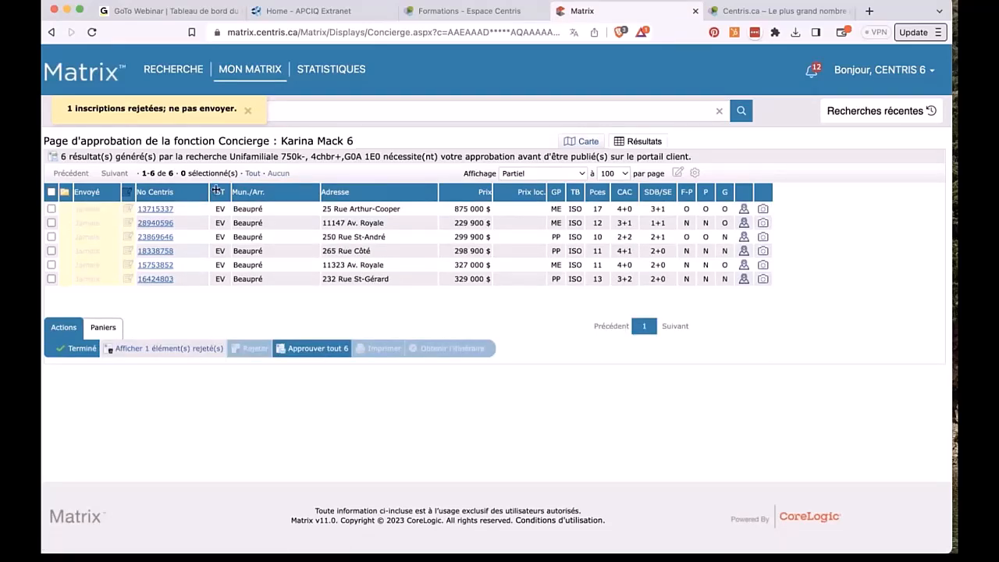
Step: Review listing 13715337 and its photos in detailed view, and select it for approval
left_click(156, 210)
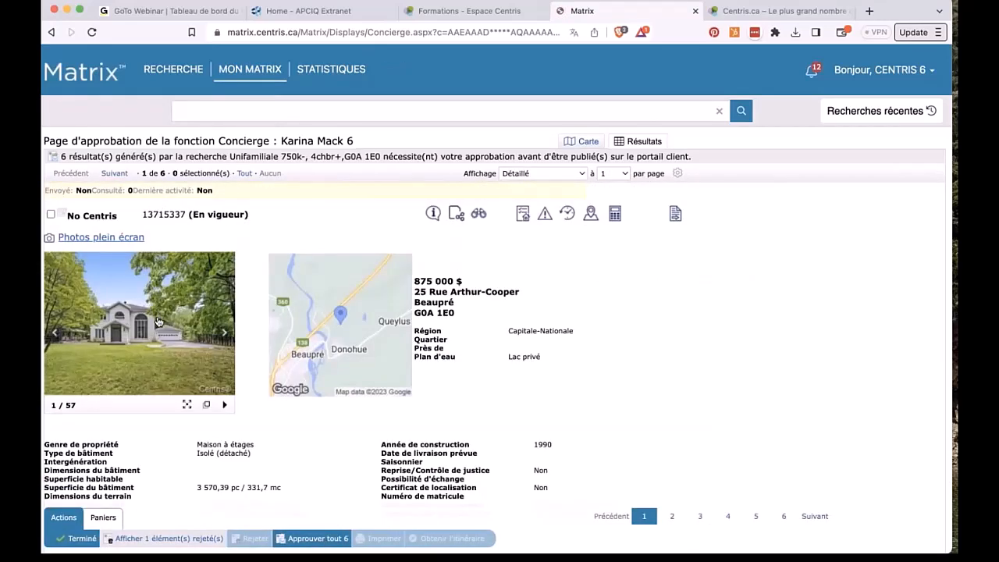
scroll(157, 317, "down", 10)
scroll(120, 352, "up", 10)
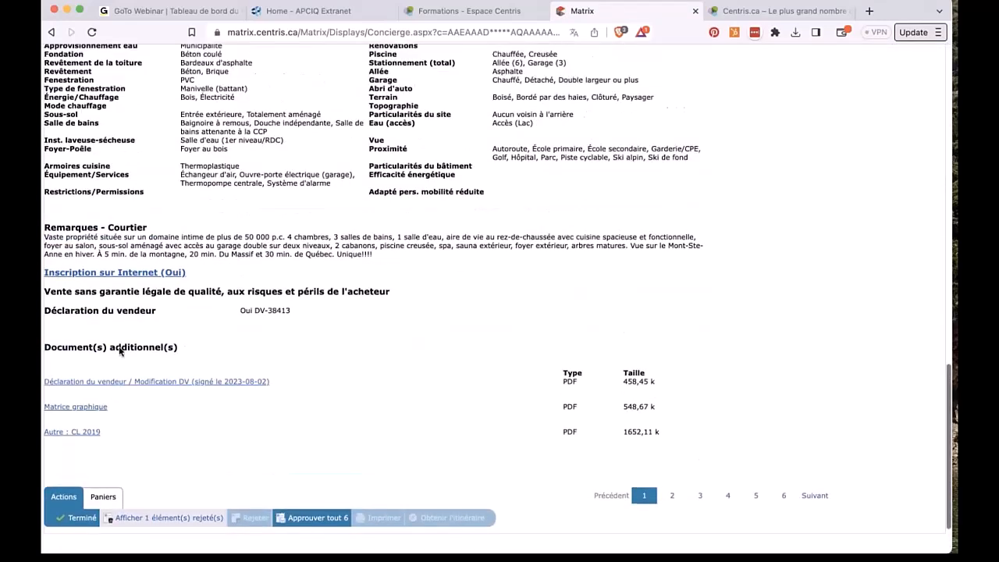
left_click(223, 248)
left_click(223, 249)
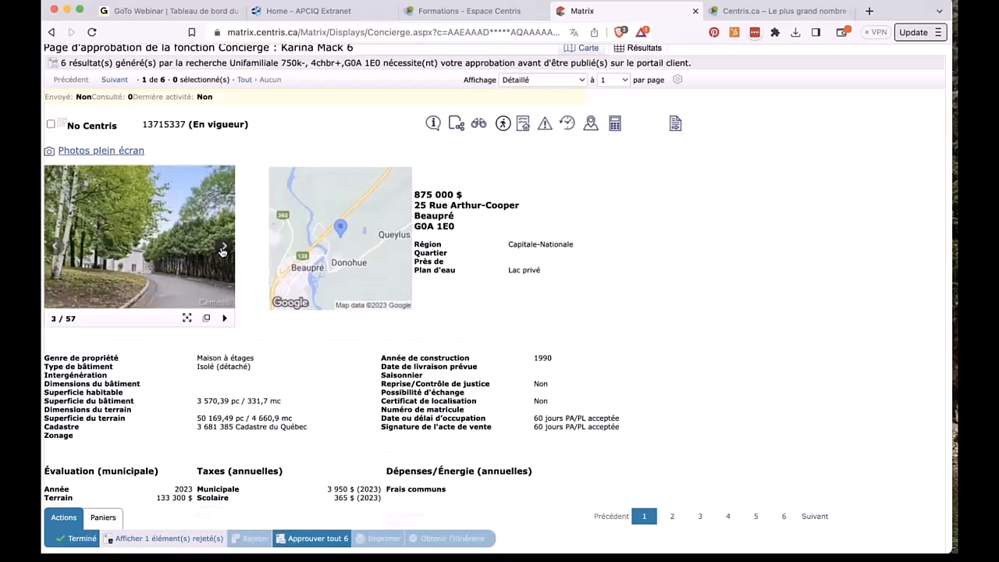
scroll(94, 195, "up", 1)
left_click(52, 134)
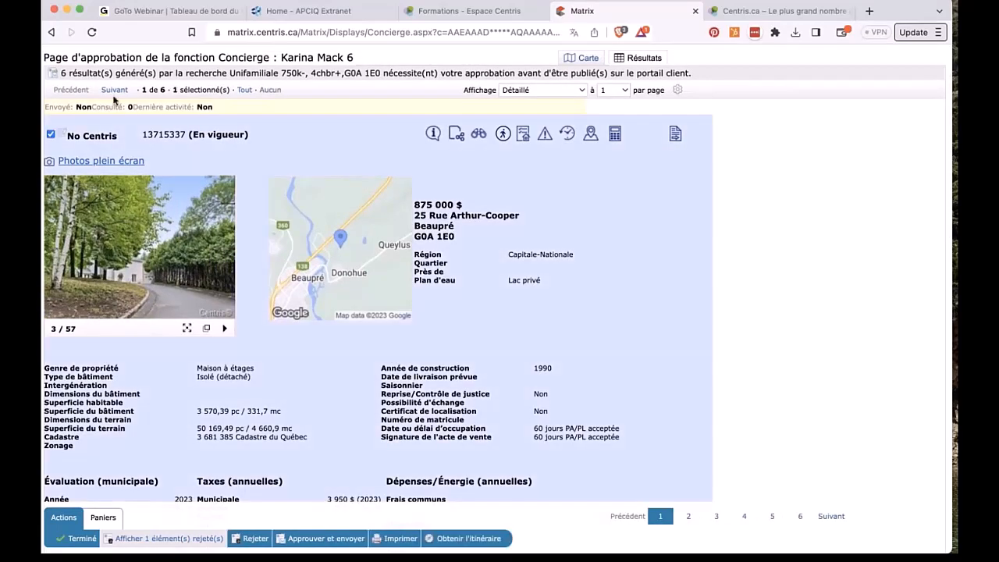
left_click(114, 90)
left_click(51, 215)
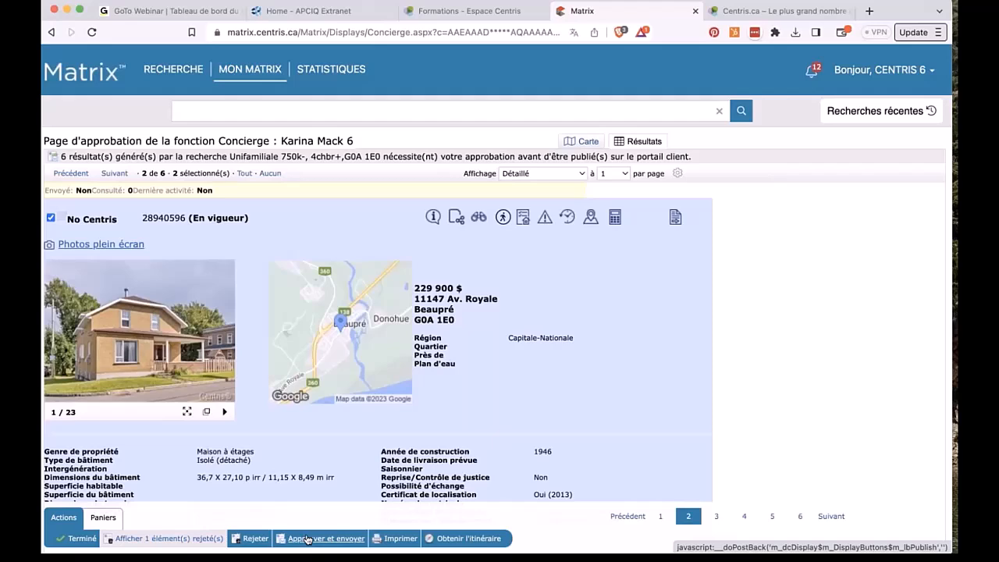
left_click(307, 538)
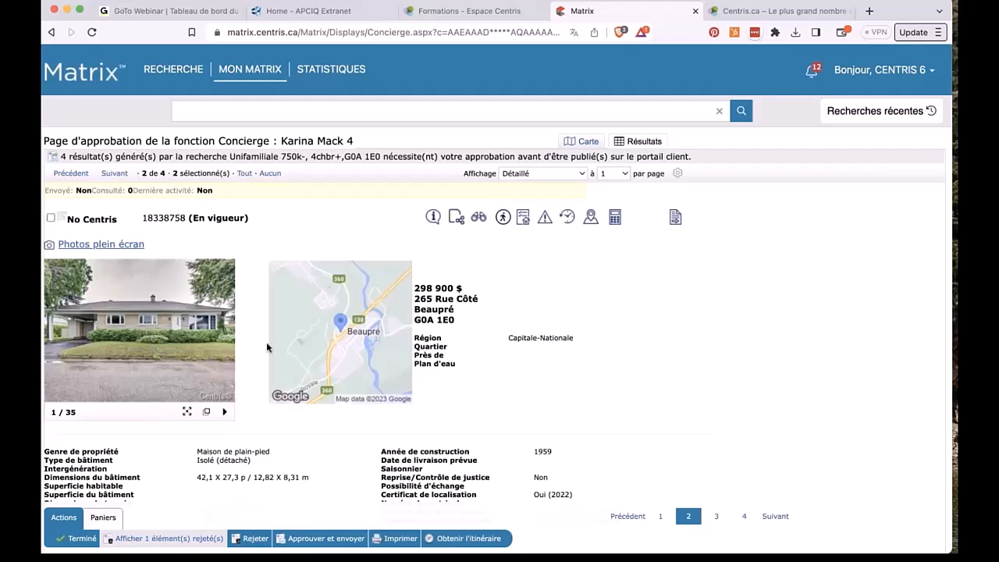
left_click(303, 539)
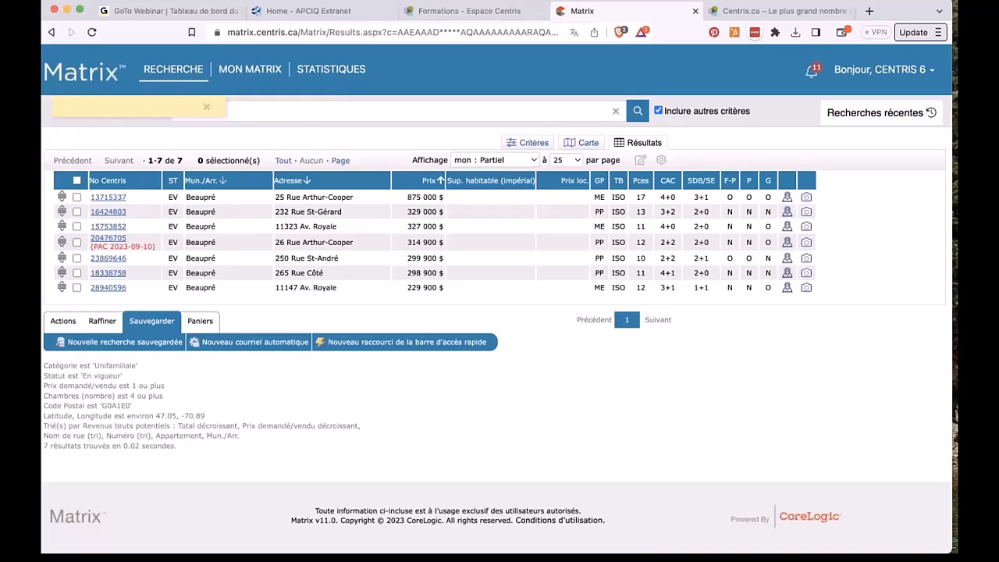
left_click(83, 74)
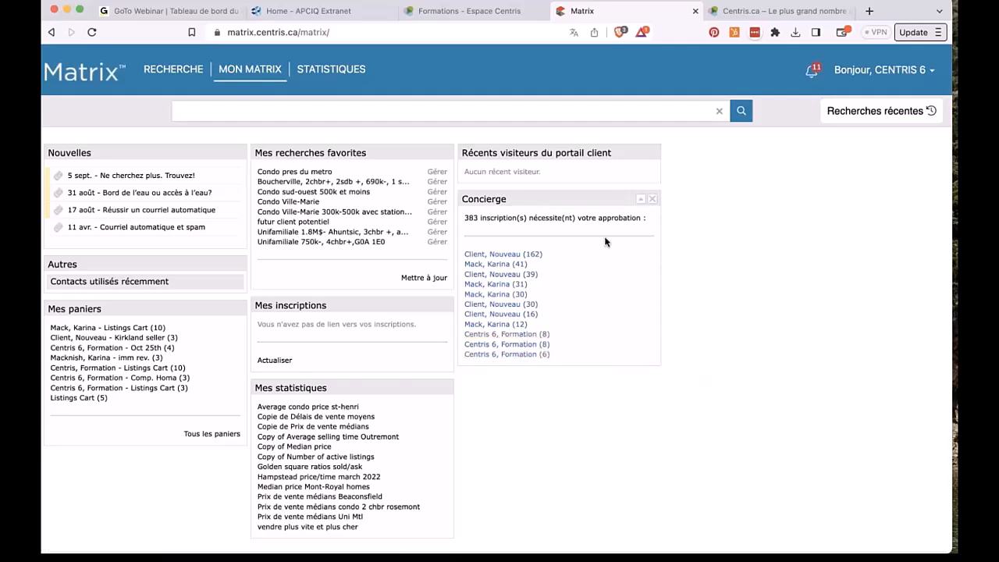
Step: Close the home page panels and put Concierge back in the middle column
left_click(450, 388)
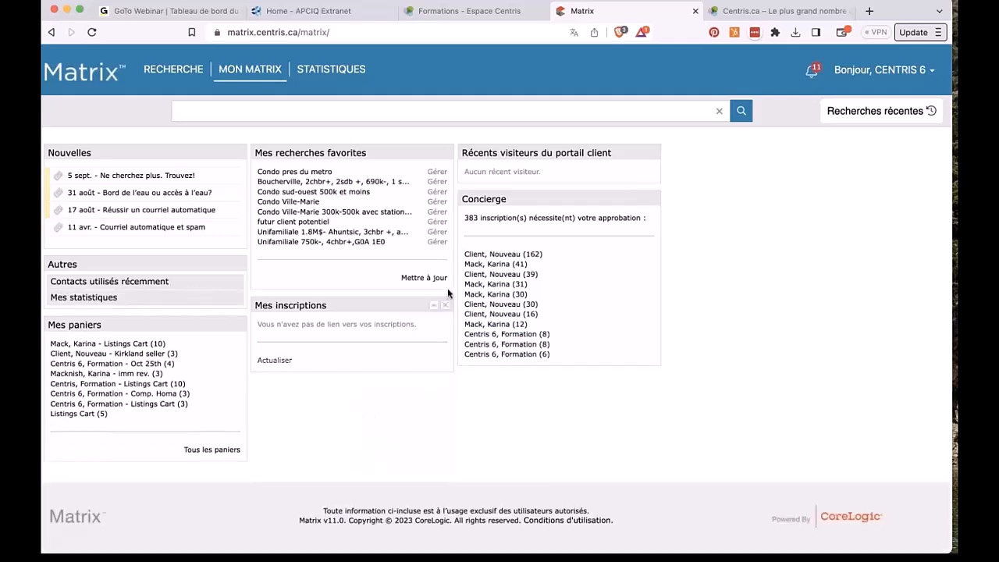
left_click(446, 300)
left_click(446, 153)
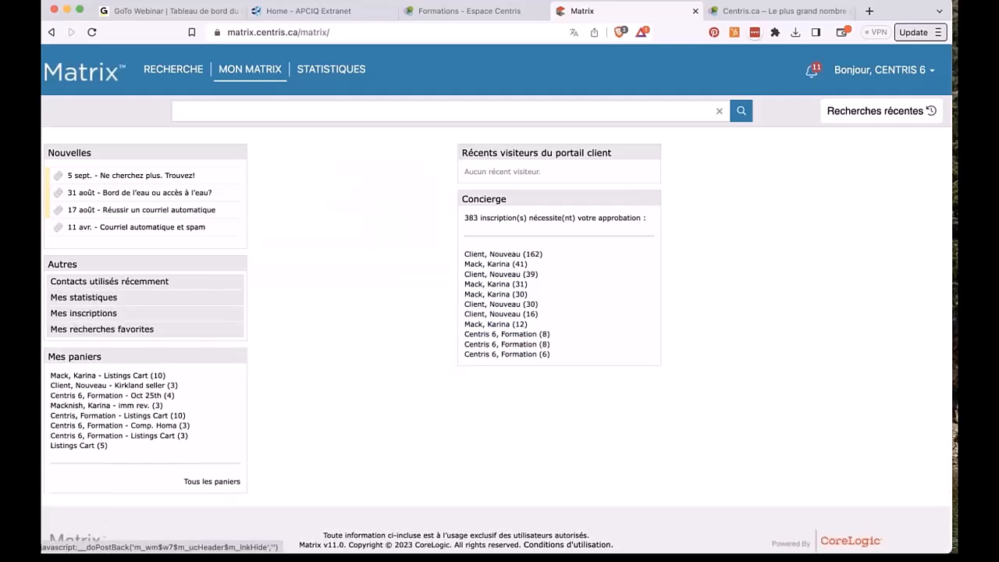
left_click(239, 355)
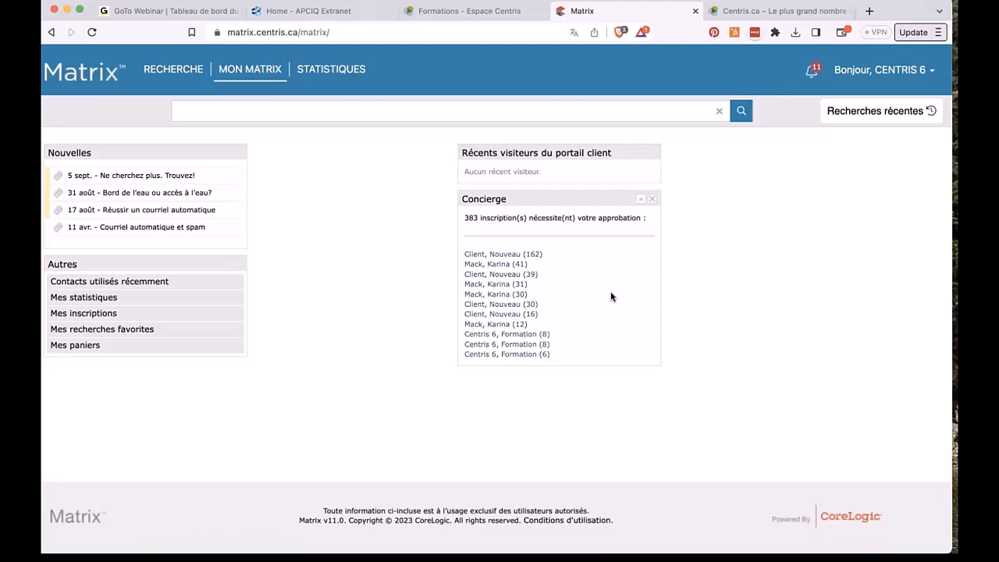
left_click(652, 199)
left_click_drag(83, 363, 266, 259)
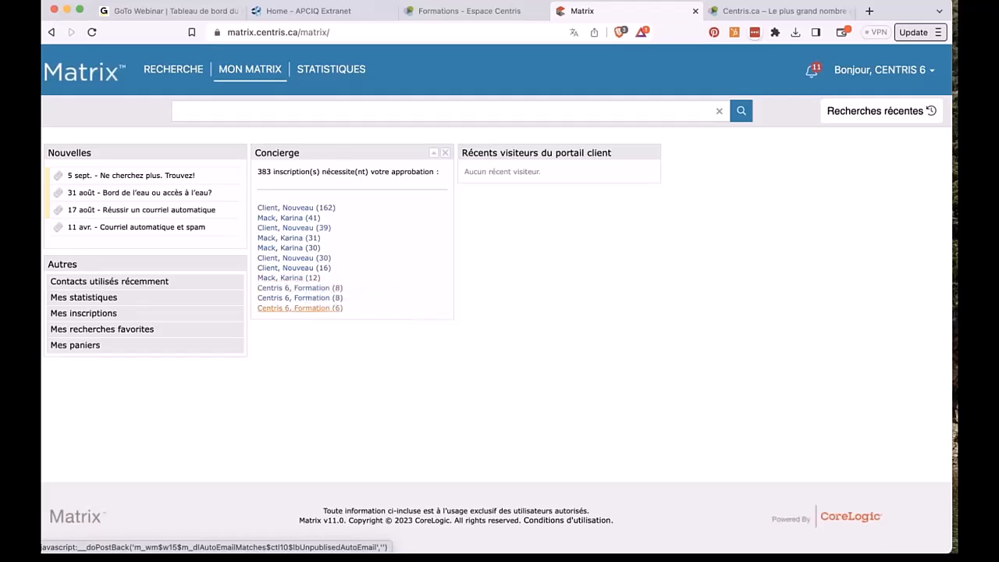
Step: Look through the six-, 41- and 12-listing Concierge approval entries
left_click(299, 308)
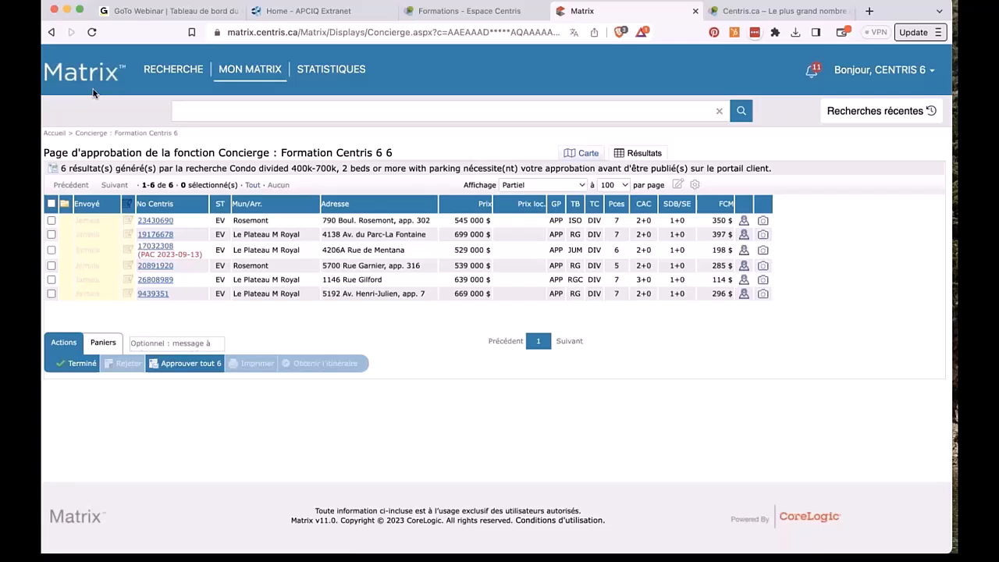
left_click(51, 33)
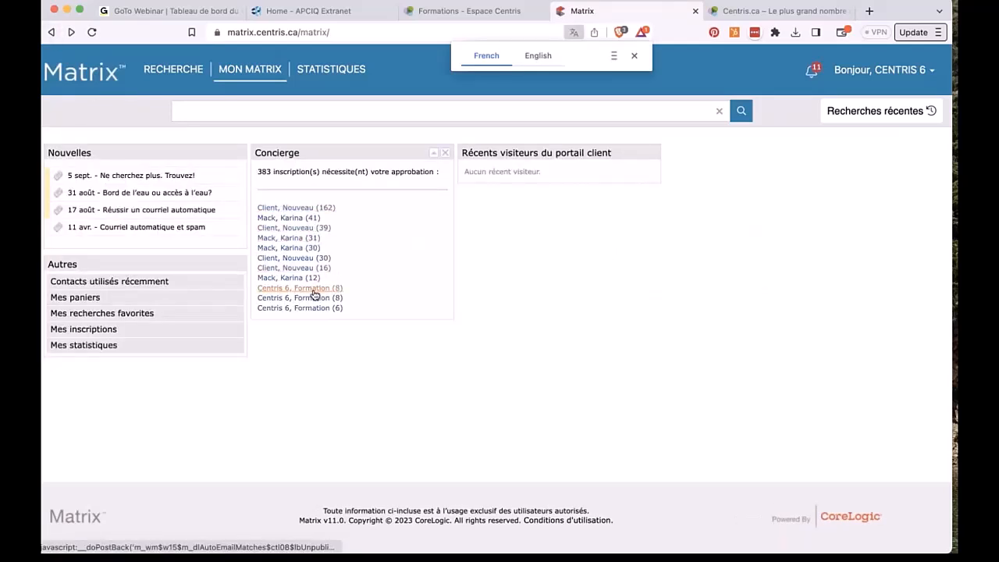
left_click(289, 218)
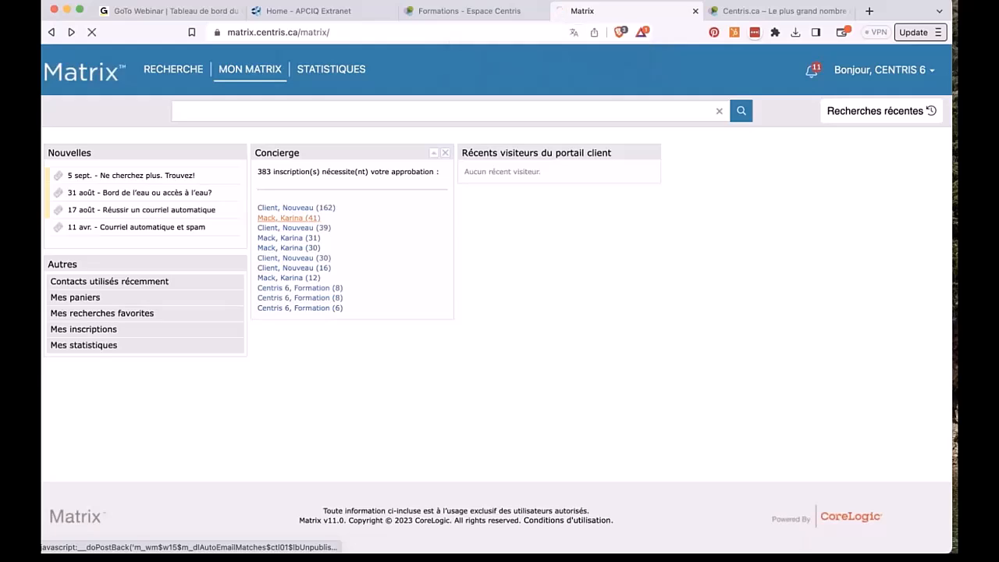
left_click(52, 32)
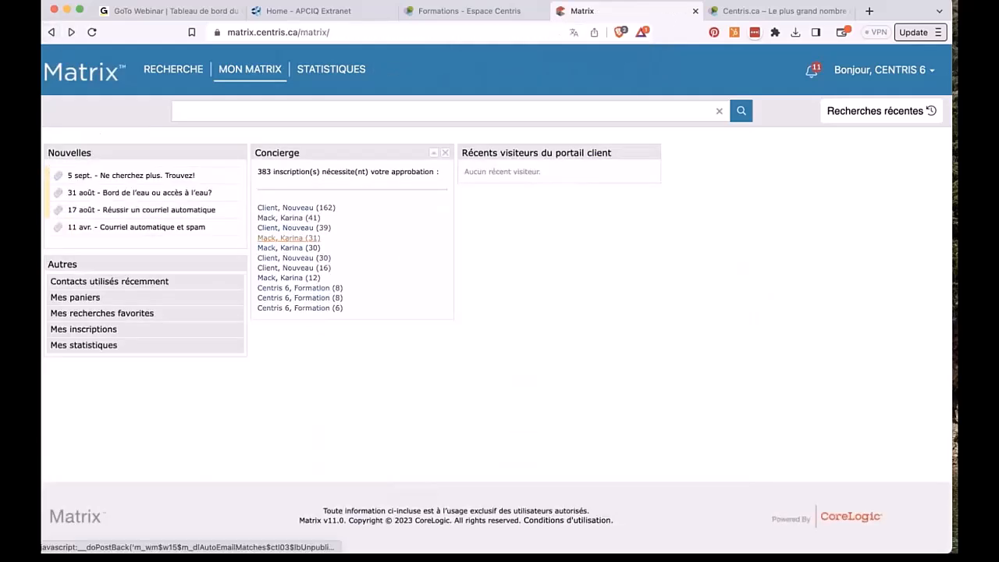
left_click(306, 279)
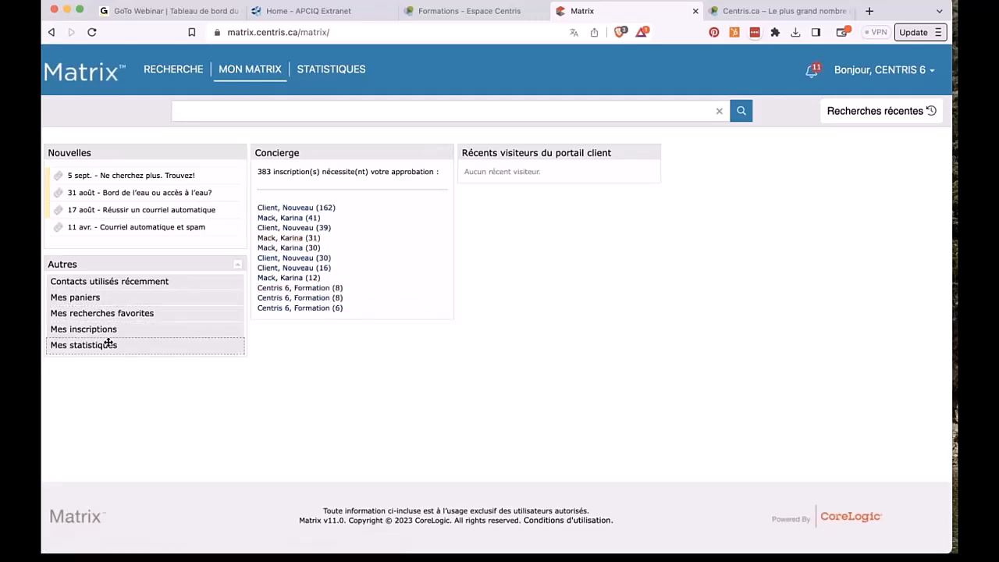
Step: Restore Mes recherches favorites, move Concierge right, and run the Unifamiliale 750k- favourite search
left_click_drag(108, 313, 312, 336)
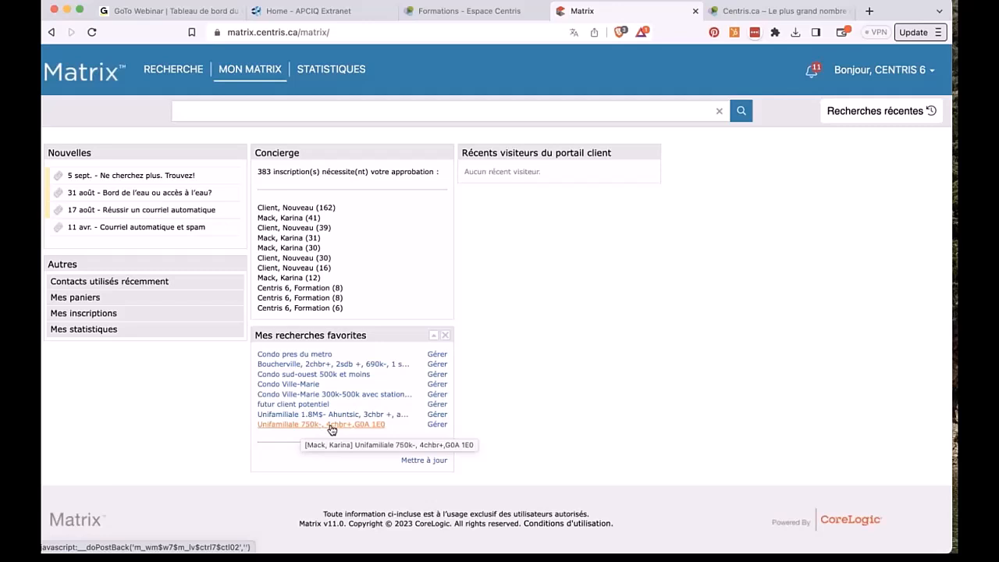
left_click_drag(339, 154, 547, 285)
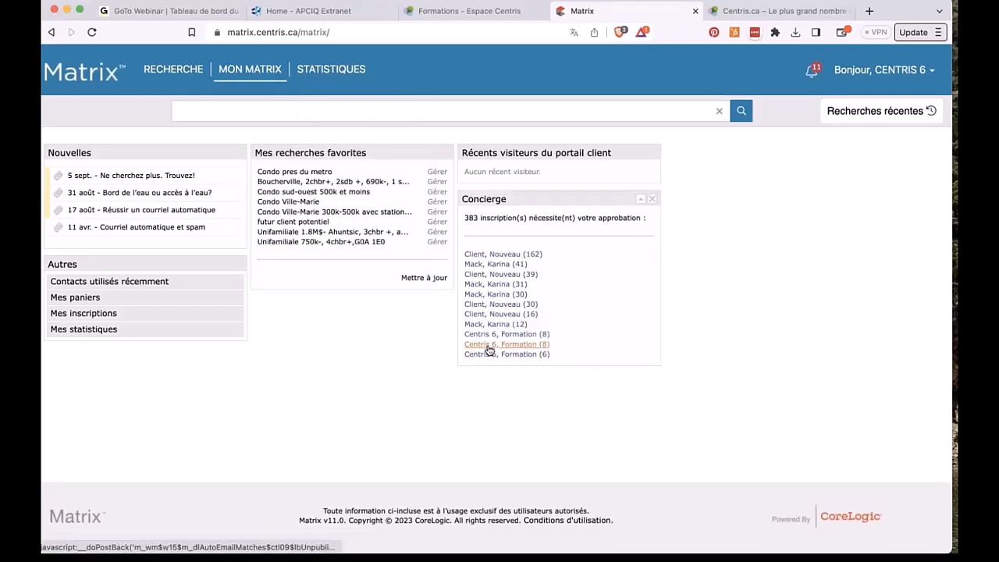
left_click(347, 243)
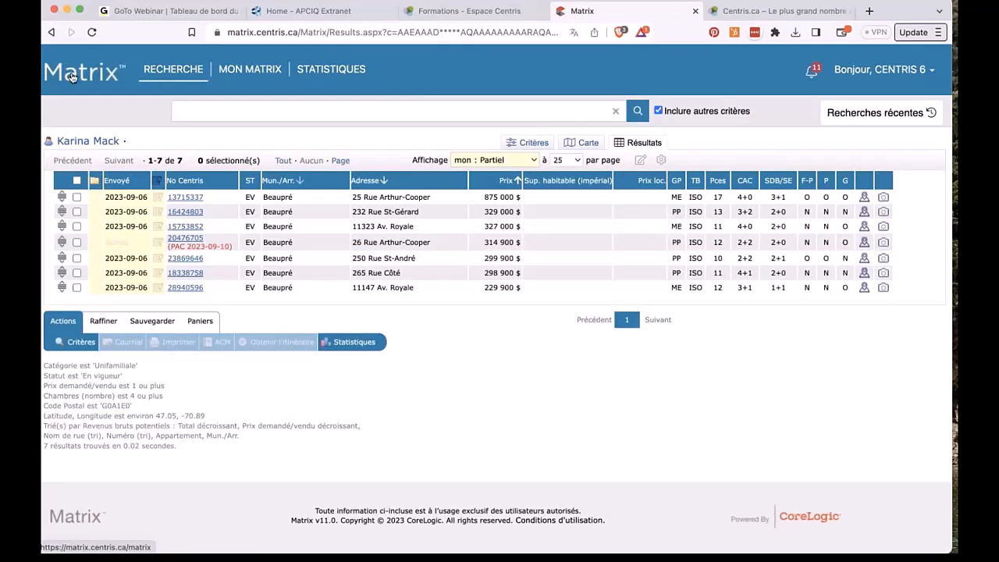
Step: Return to Mon Matrix and open the Courriels automatiques list from the MON MATRIX menu
left_click(71, 76)
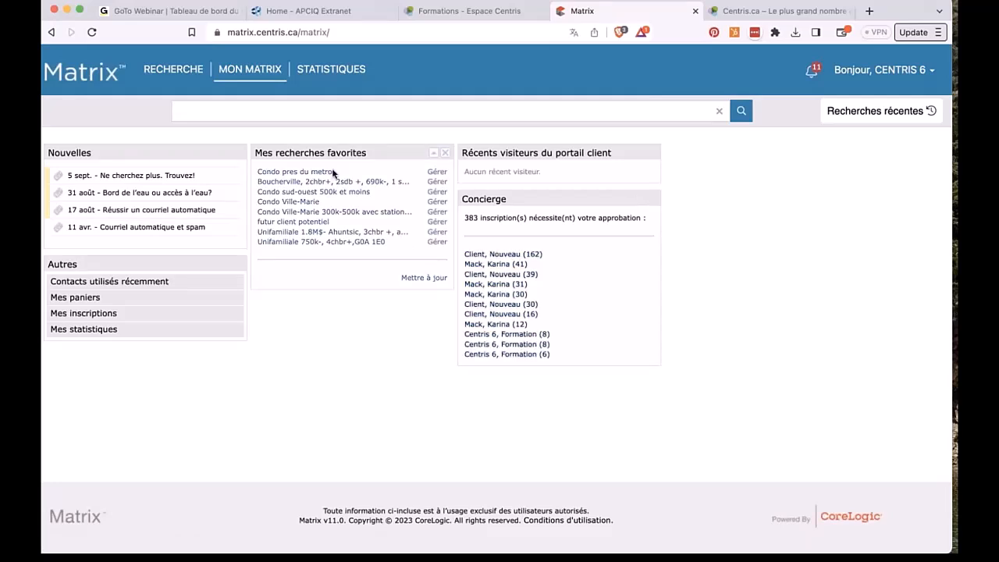
mouse_move(250, 70)
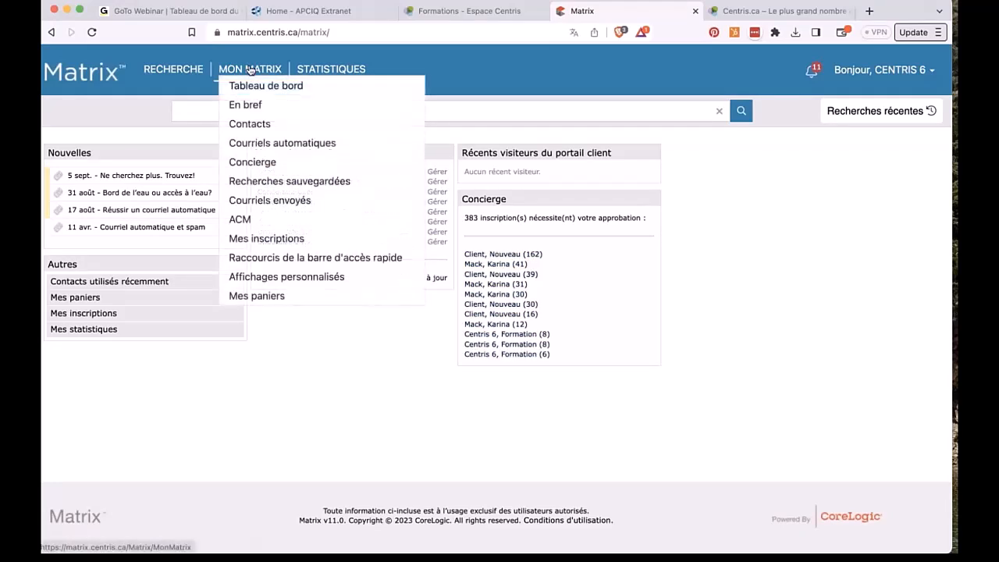
left_click(235, 143)
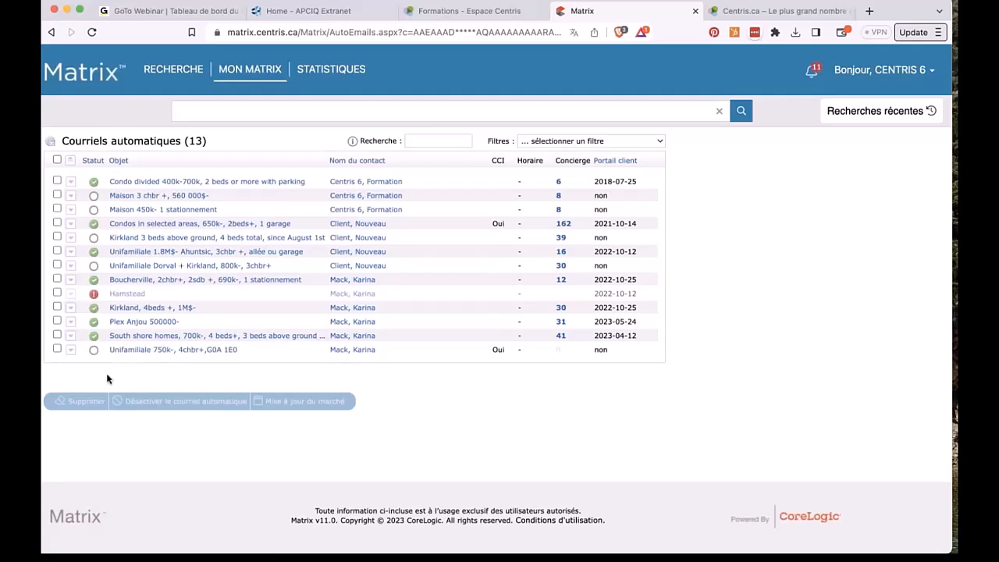
Step: Expand the Unifamiliale 750k-, 4chbr+, G0A 1E0 row to show its criteria and sent counts
left_click(70, 350)
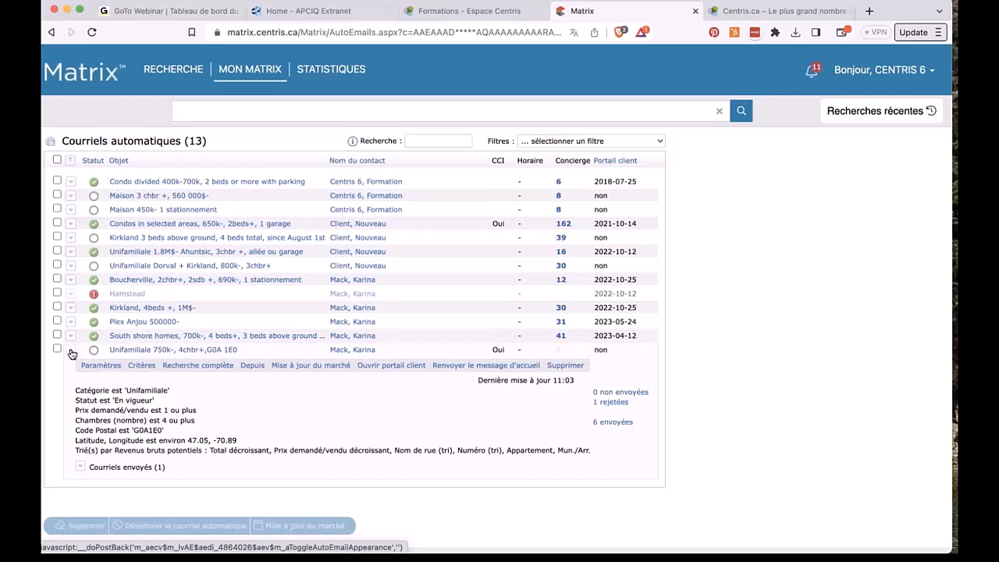
Step: Check the recipient of the 11:01 sent e-mail, then resend the portal welcome message
left_click(81, 470)
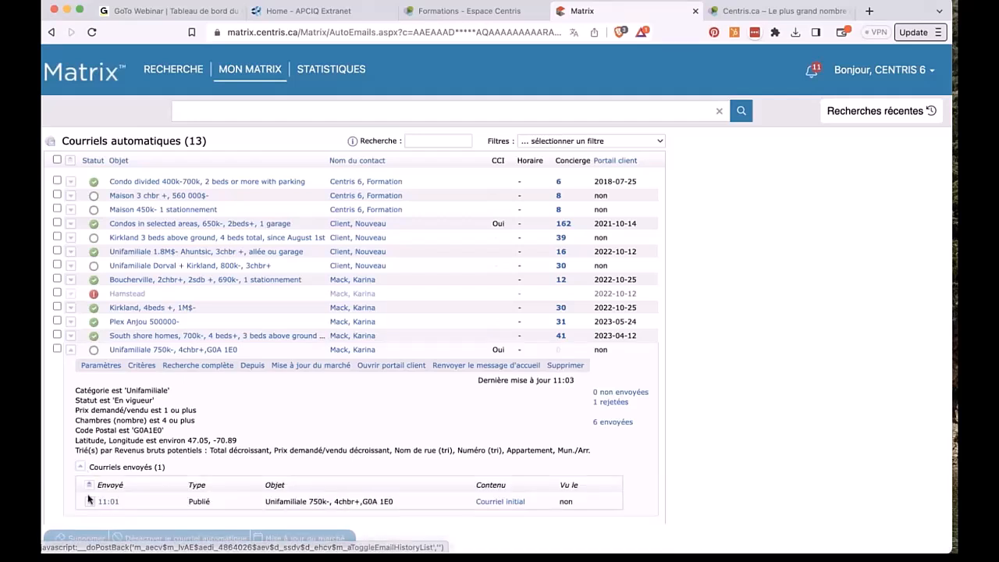
left_click(89, 501)
scroll(88, 500, "down", 1)
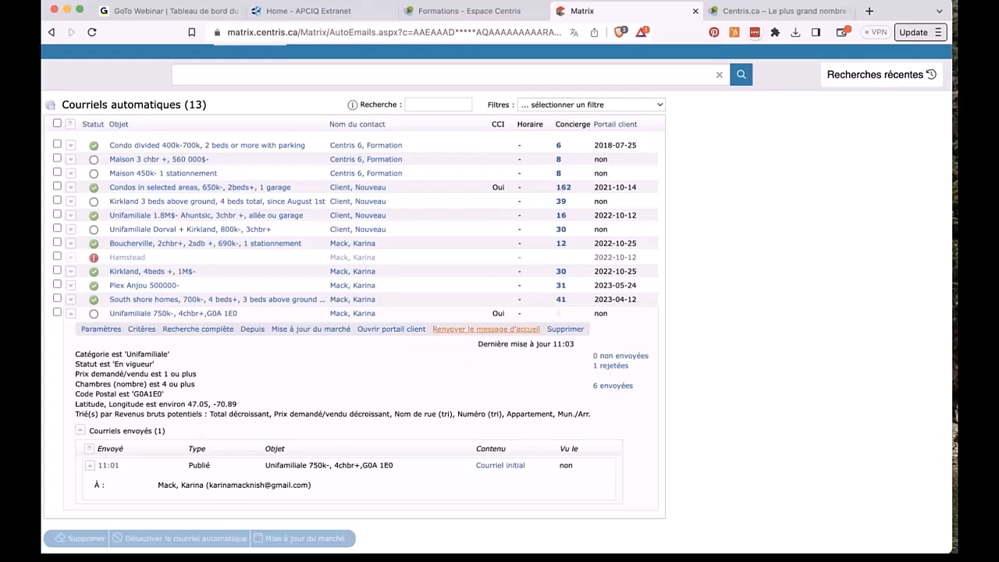
left_click(480, 329)
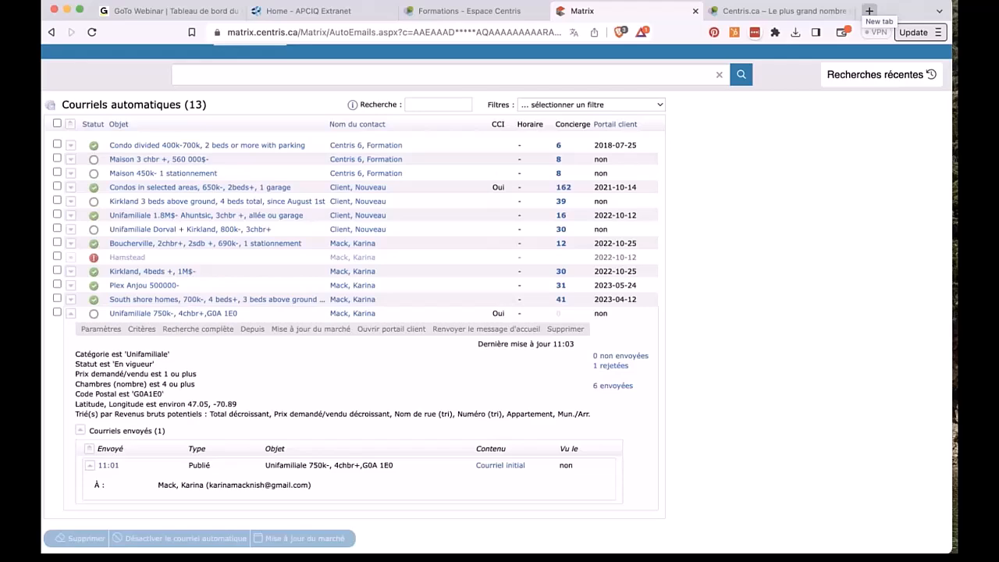
Step: In Gmail, open the Centris e-mail and follow Voir Les Inscriptions to the six portal listings
left_click(868, 11)
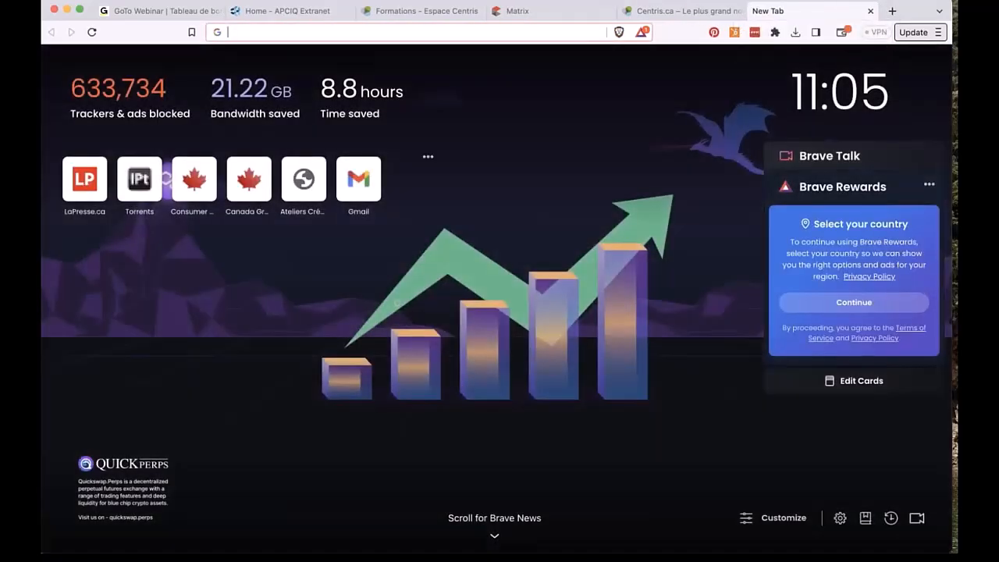
left_click(355, 181)
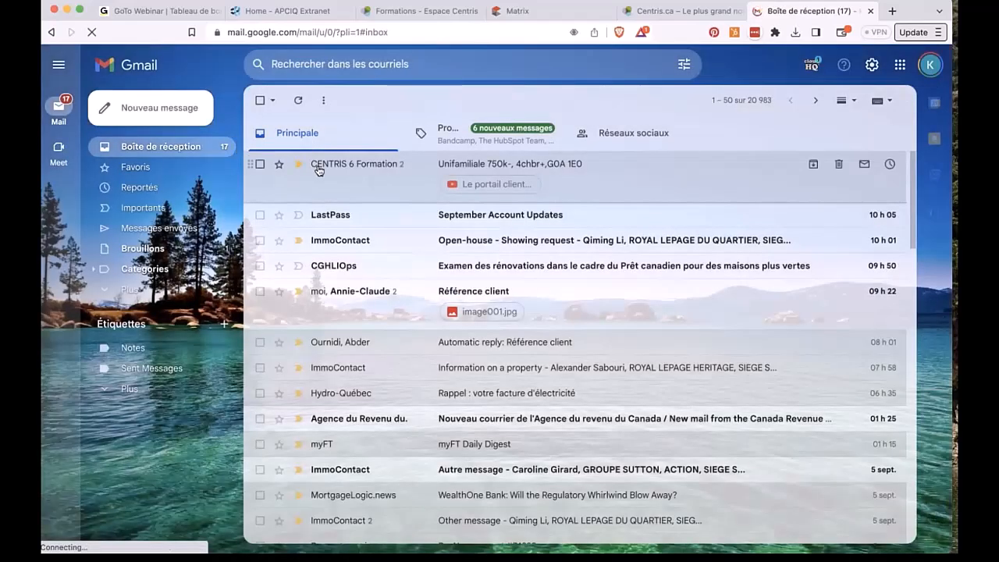
left_click(314, 164)
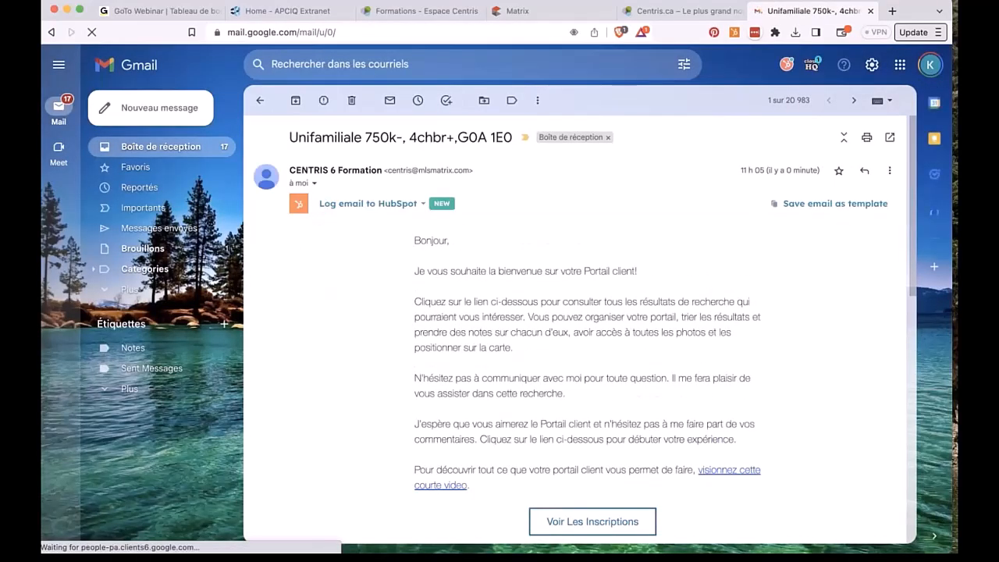
scroll(578, 266, "down", 2)
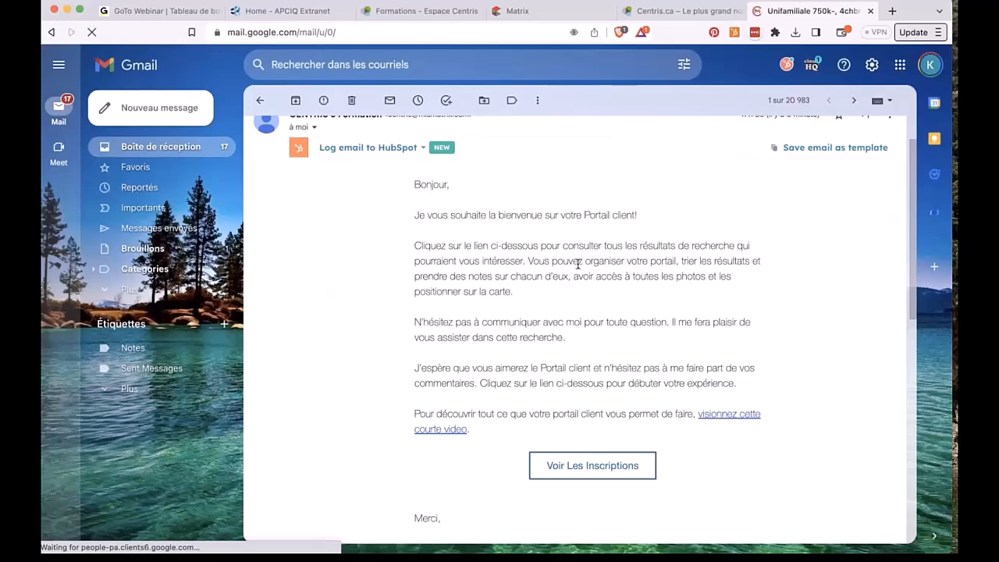
scroll(538, 305, "down", 2)
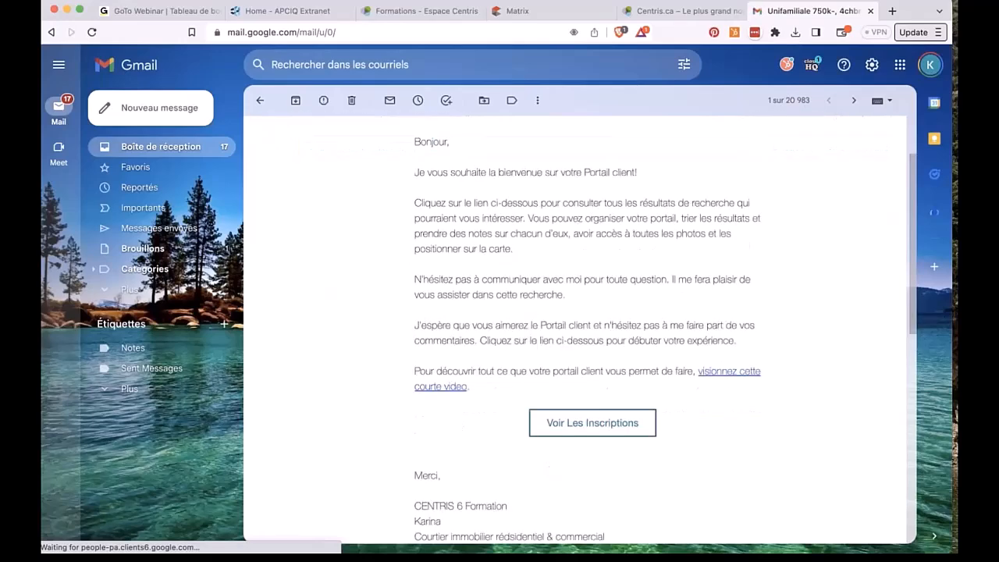
left_click(566, 412)
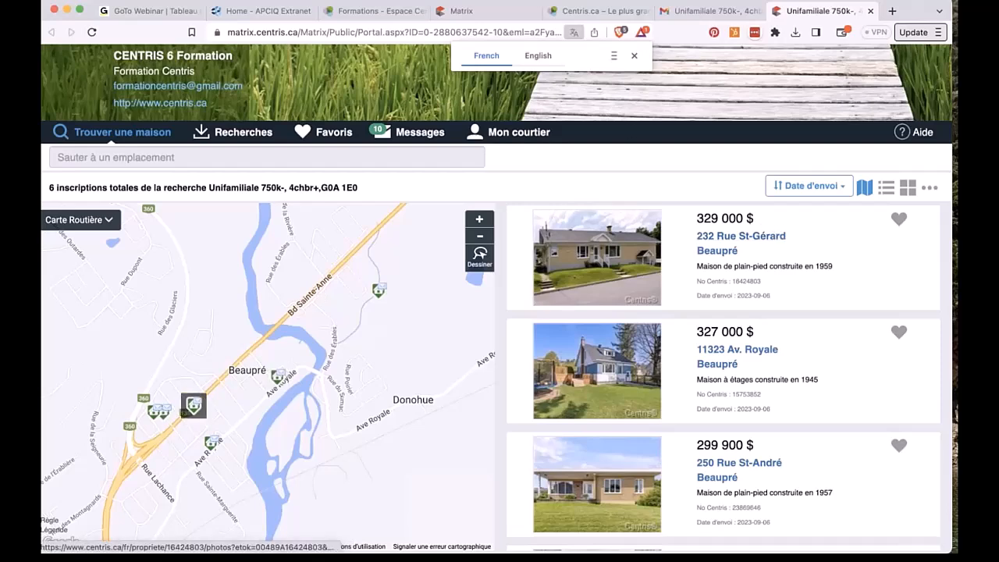
left_click(885, 194)
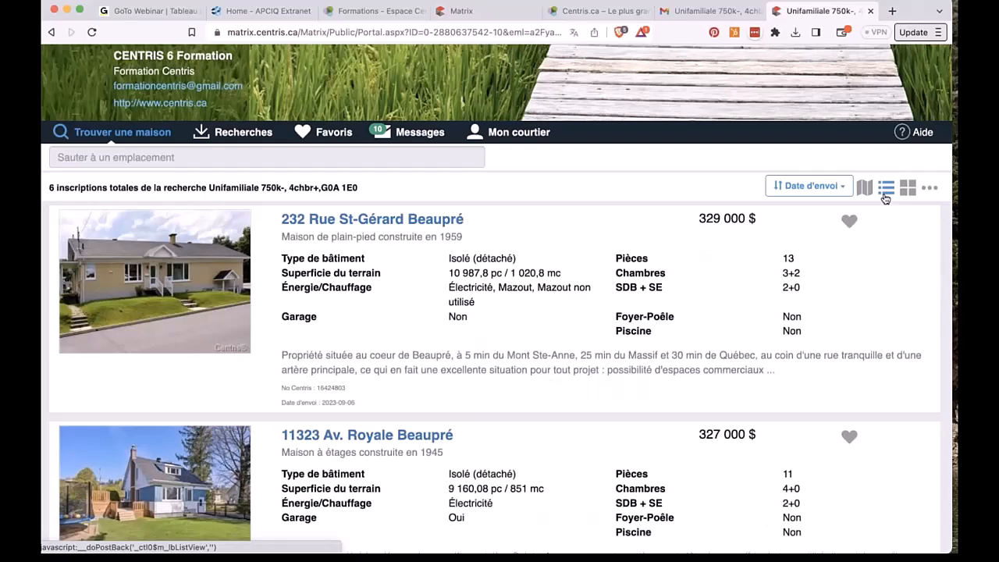
left_click(905, 194)
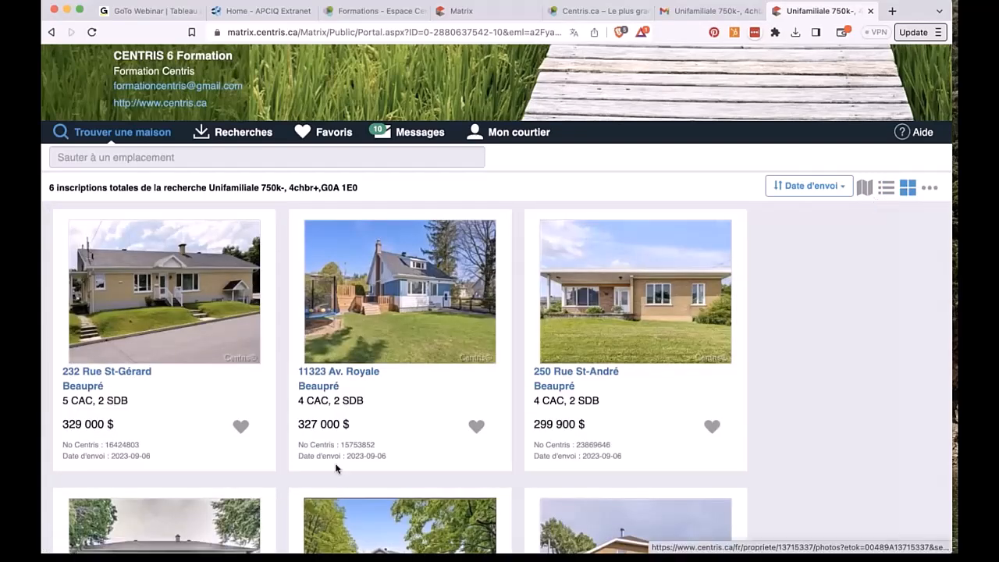
scroll(361, 415, "down", 1)
scroll(360, 415, "up", 1)
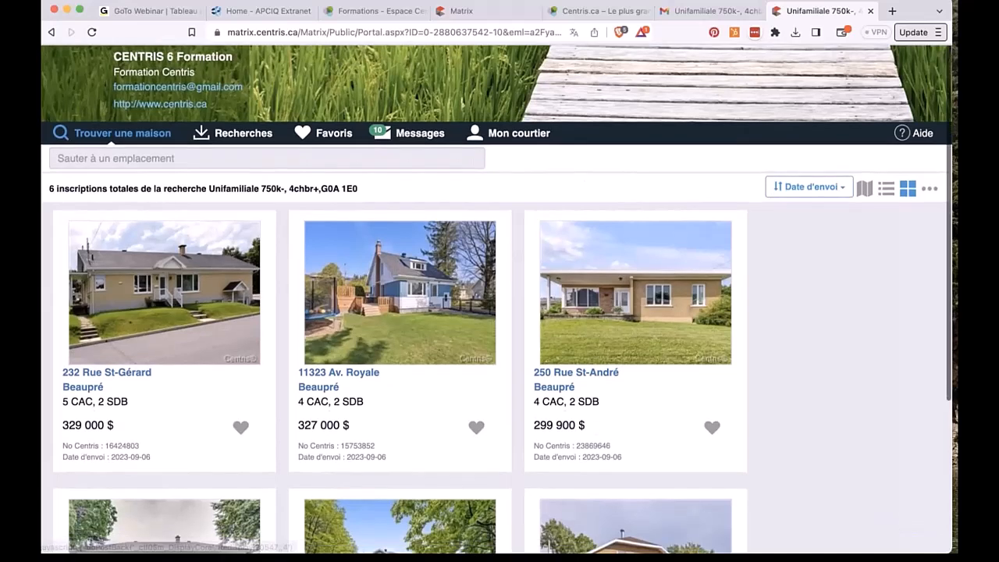
left_click(931, 189)
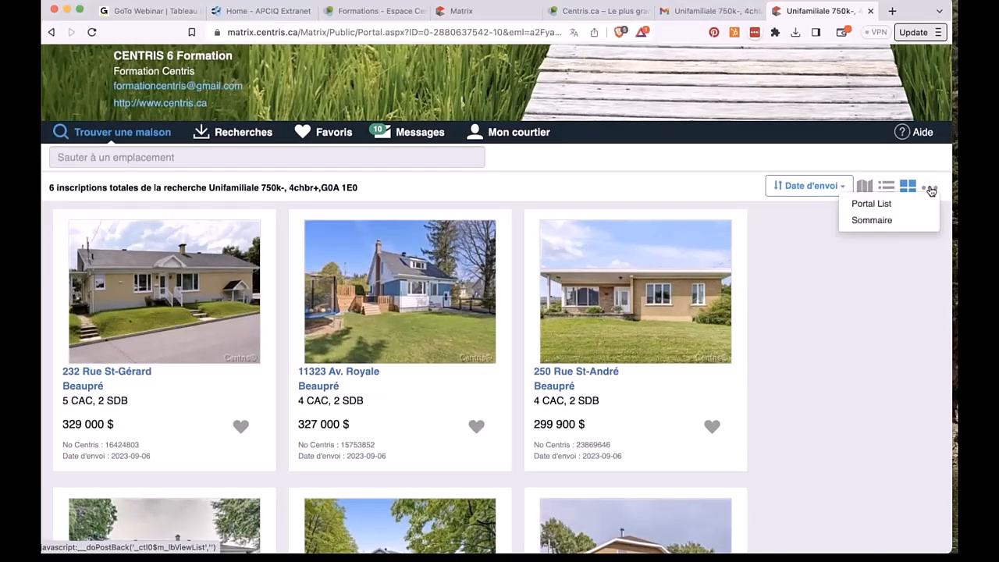
left_click(880, 221)
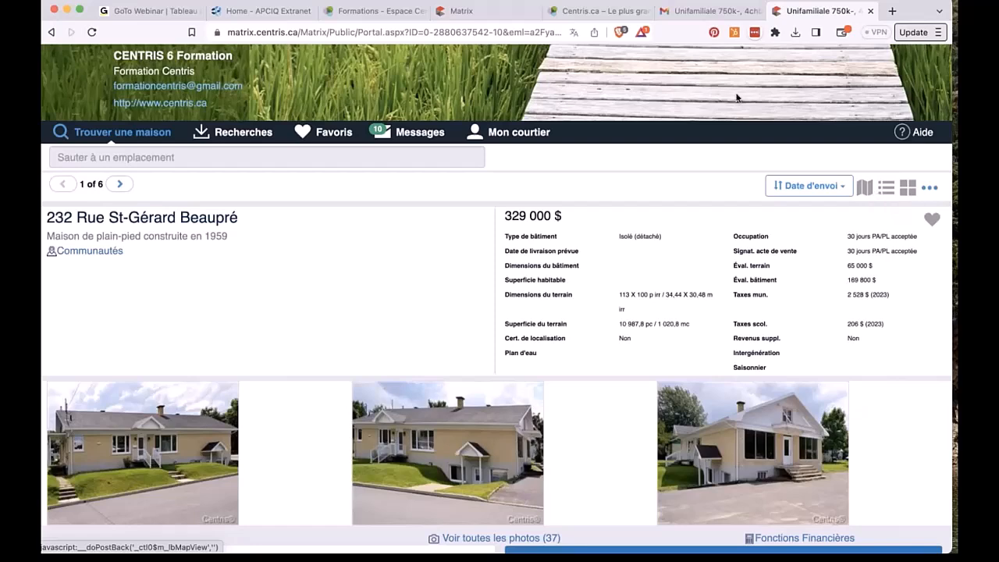
left_click(469, 17)
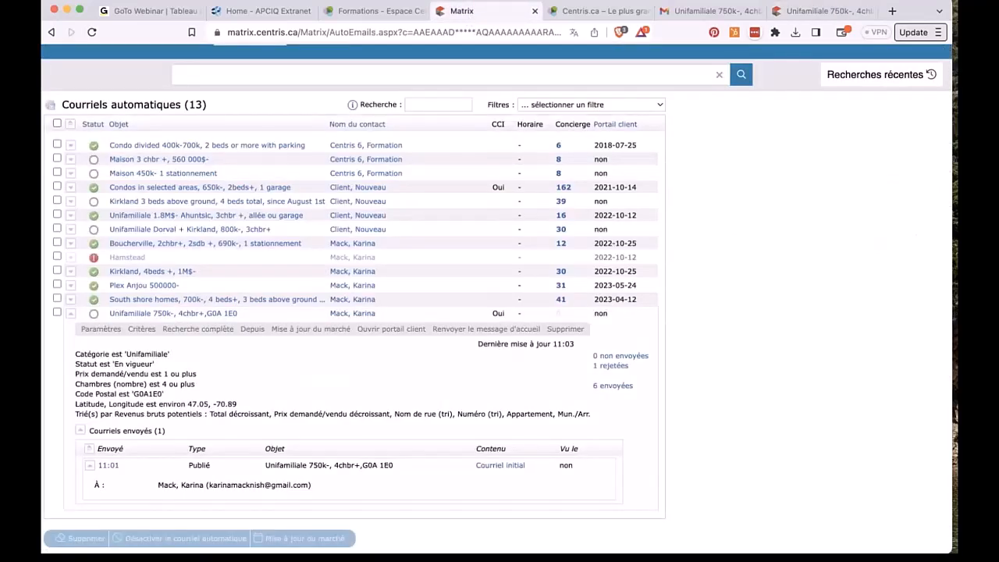
left_click(89, 32)
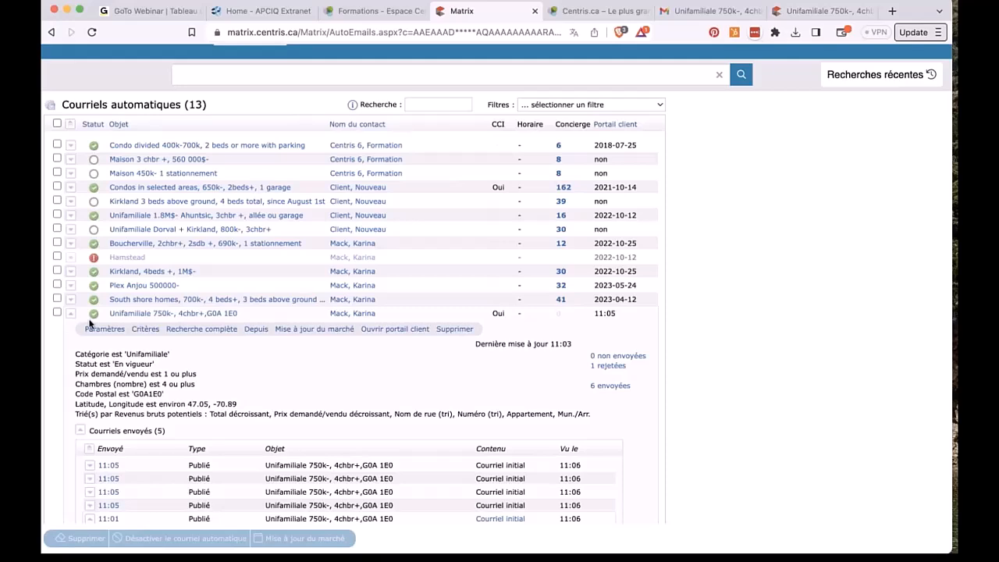
scroll(151, 392, "down", 3)
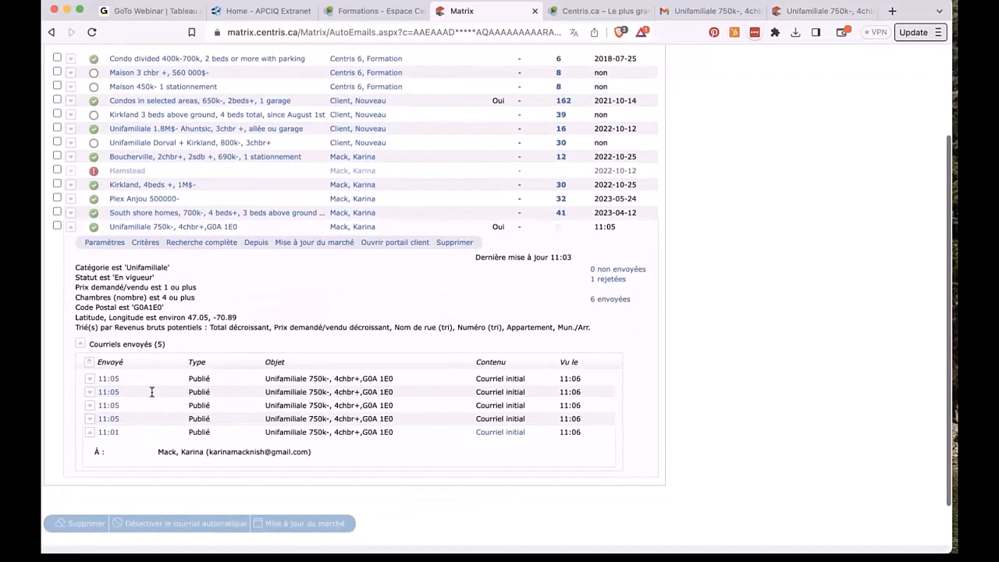
scroll(151, 392, "up", 5)
left_click(94, 68)
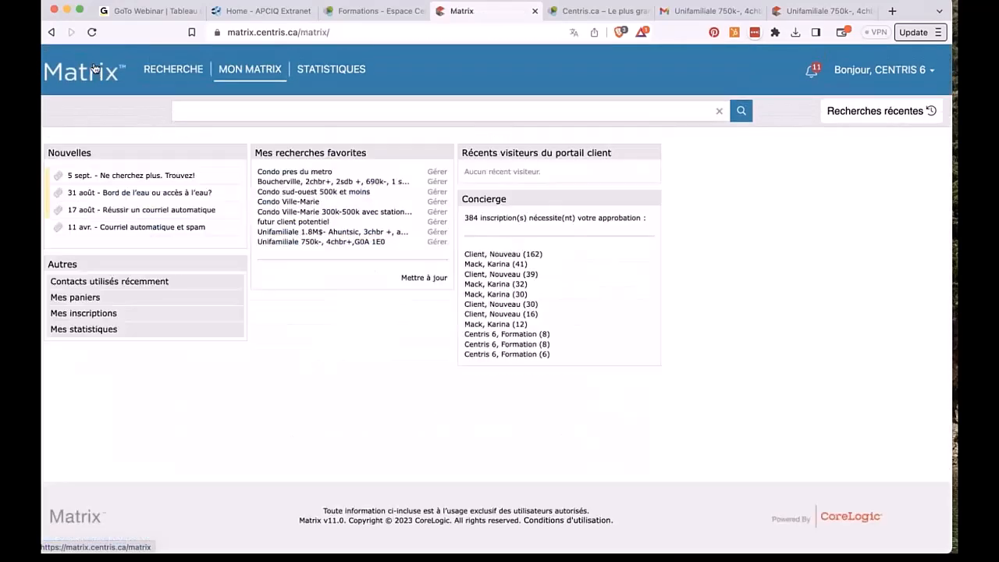
left_click(96, 35)
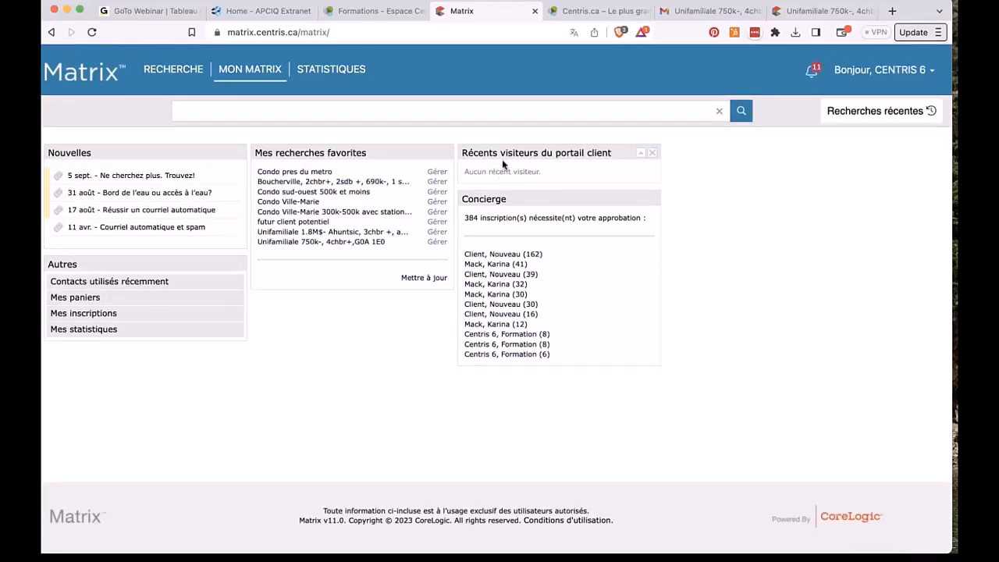
left_click(93, 32)
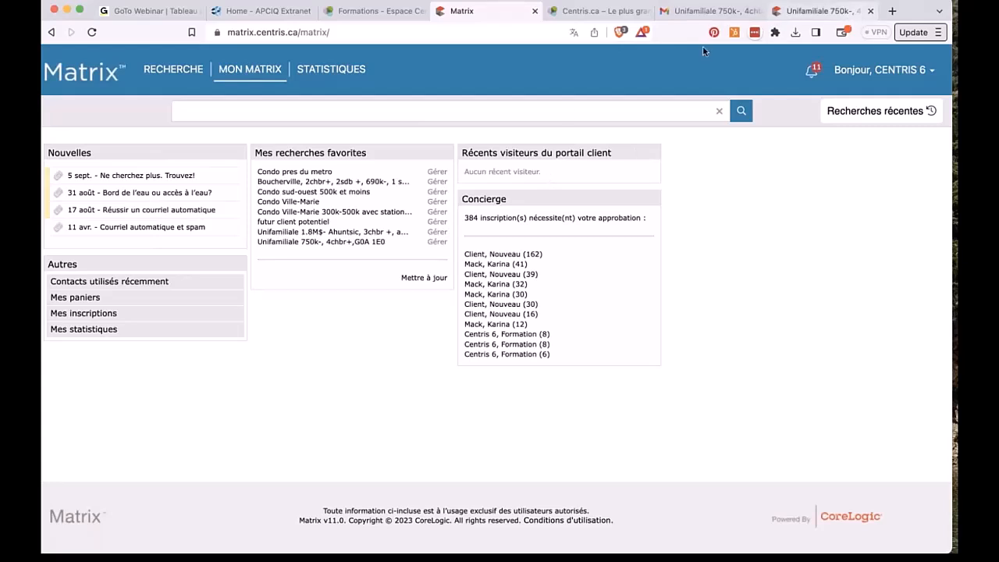
left_click(792, 11)
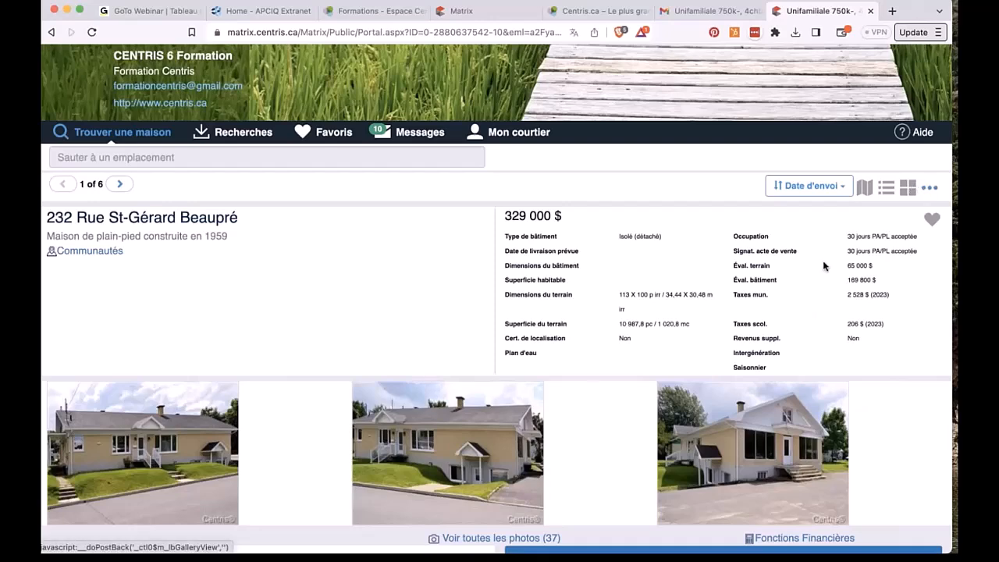
scroll(499, 312, "down", 6)
scroll(499, 312, "down", 5)
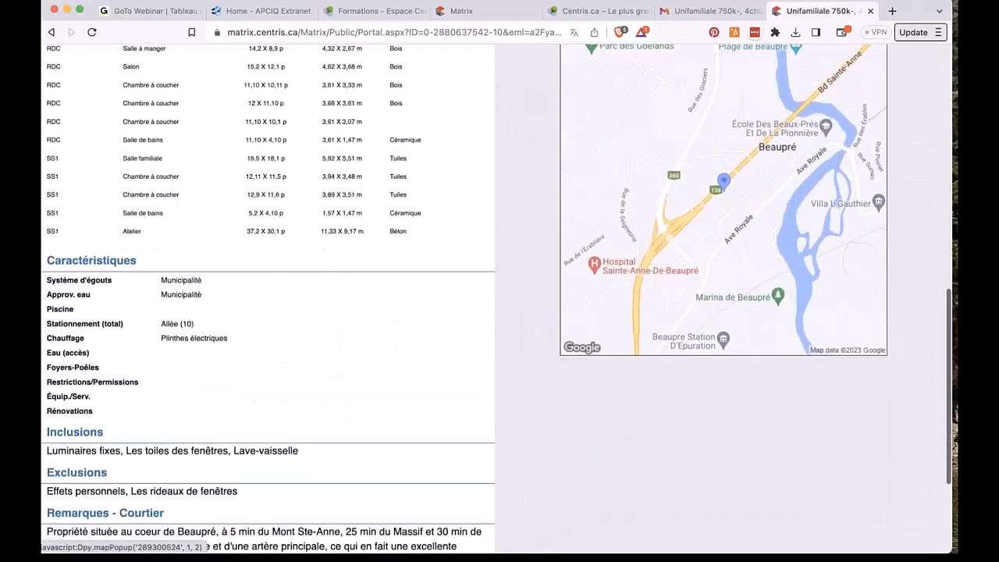
scroll(479, 390, "up", 6)
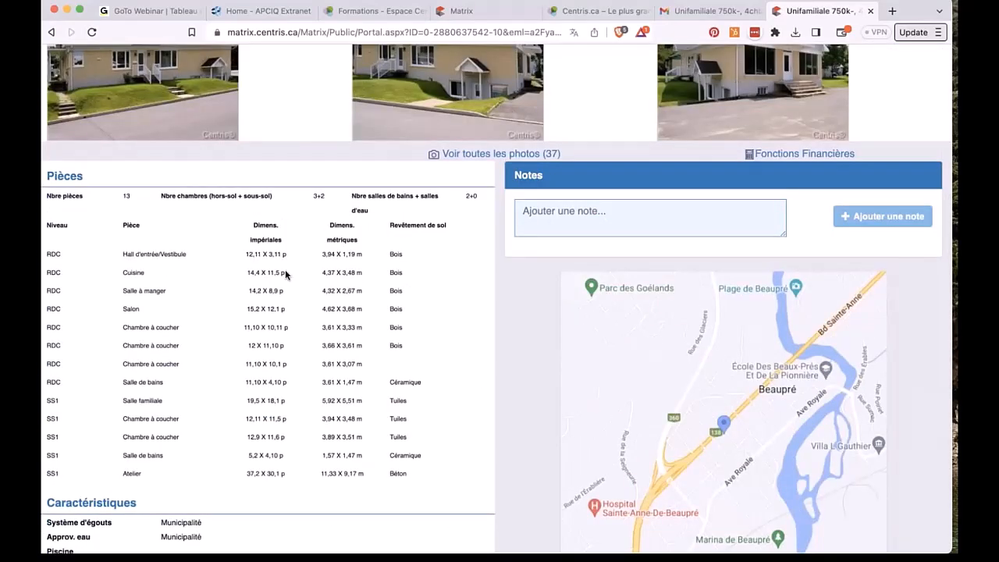
scroll(173, 232, "up", 3)
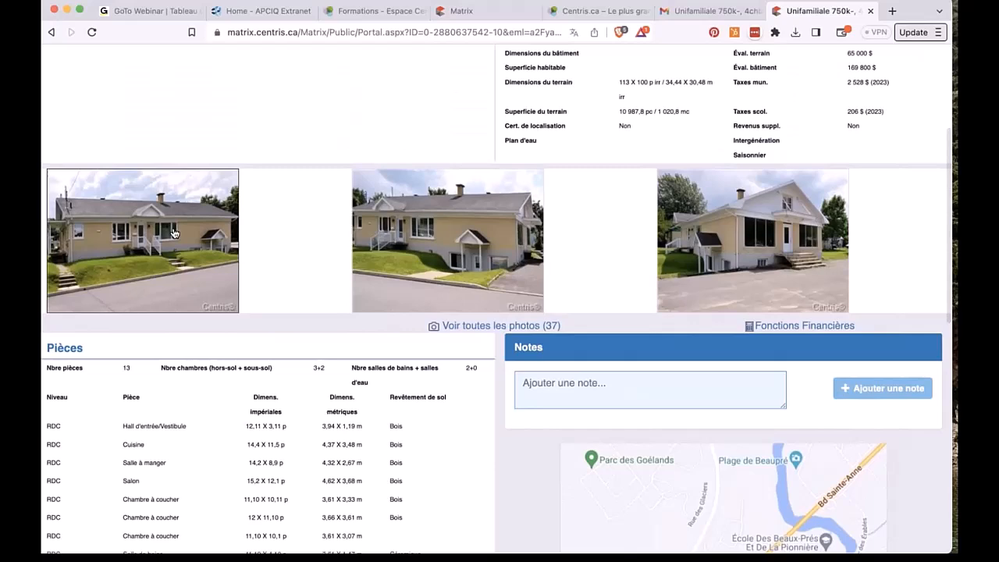
left_click(174, 232)
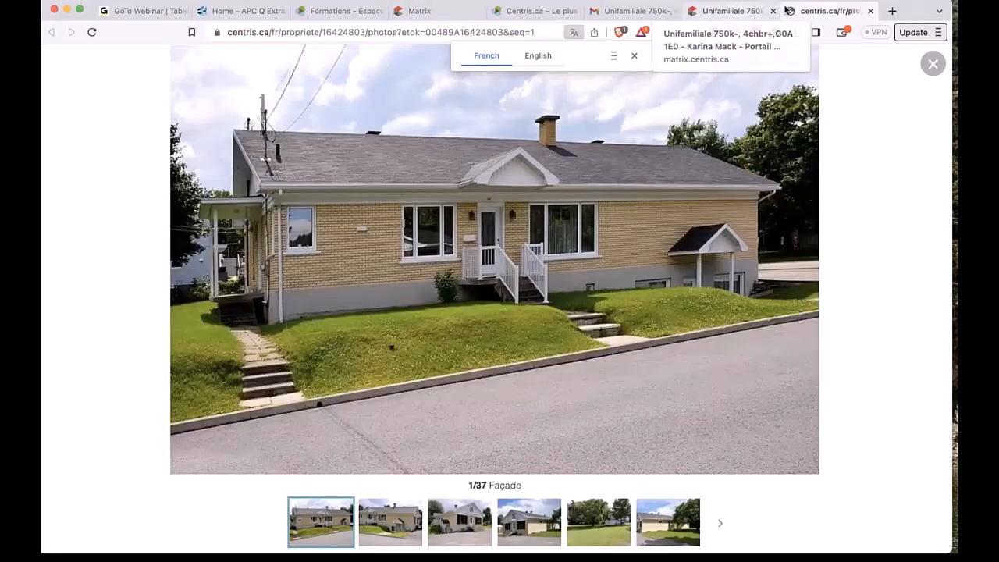
left_click(737, 11)
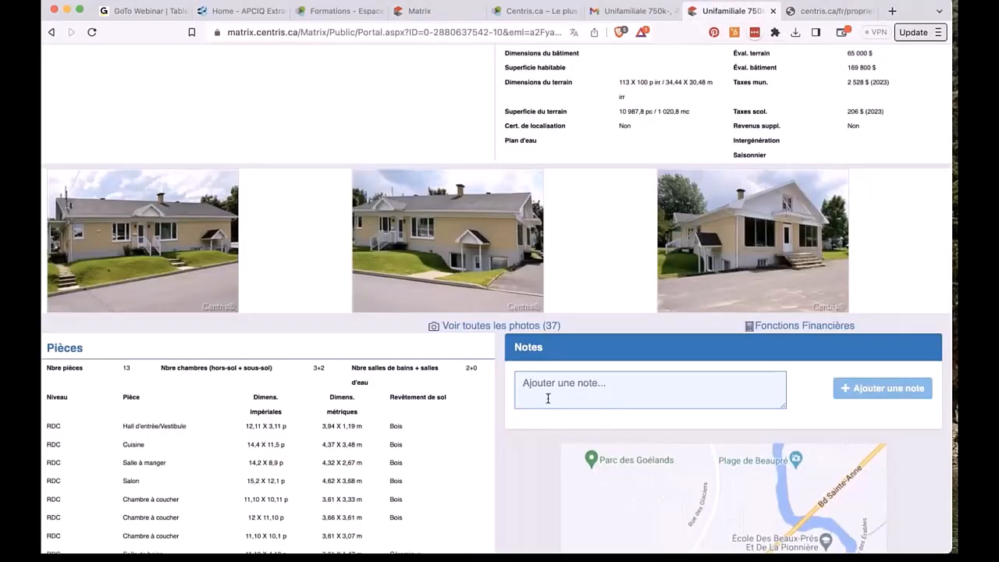
scroll(548, 398, "up", 4)
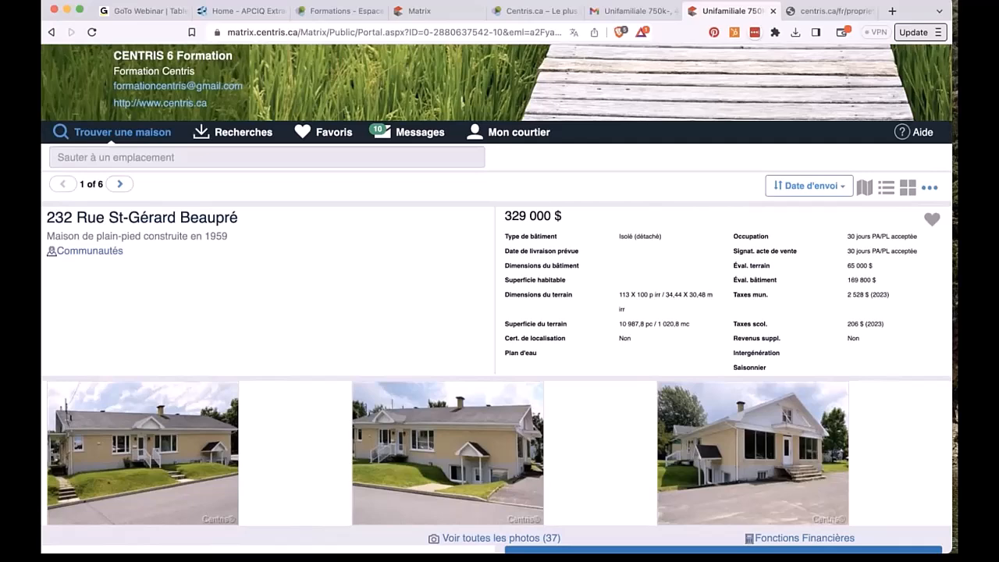
left_click(931, 221)
left_click(893, 243)
left_click(120, 184)
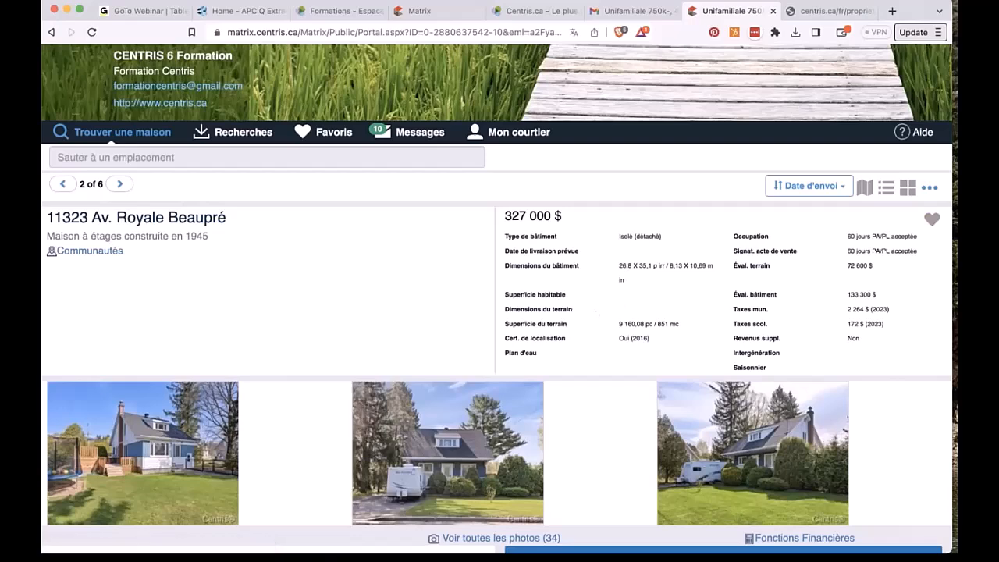
left_click(931, 220)
left_click(882, 268)
left_click(120, 184)
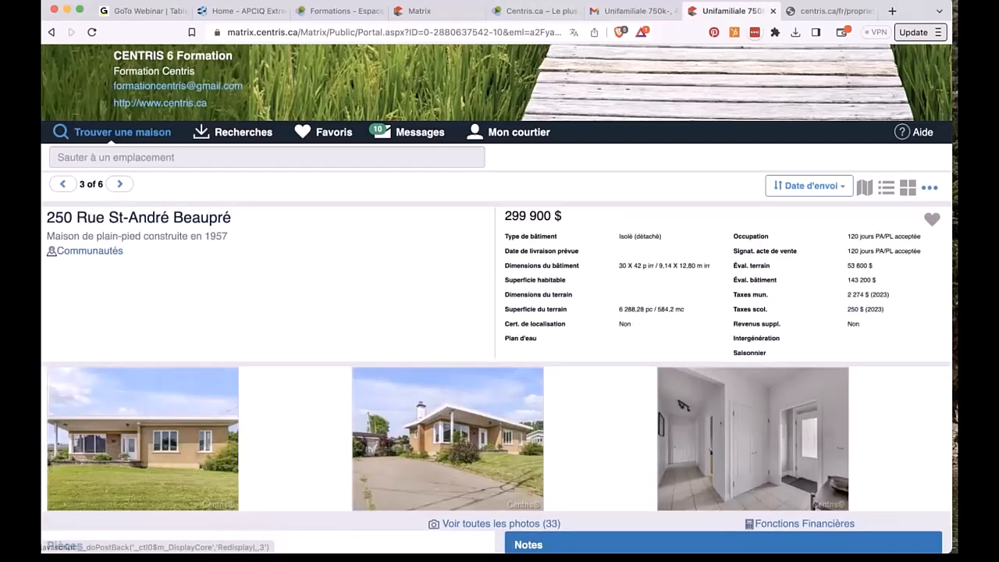
left_click(931, 220)
left_click(860, 297)
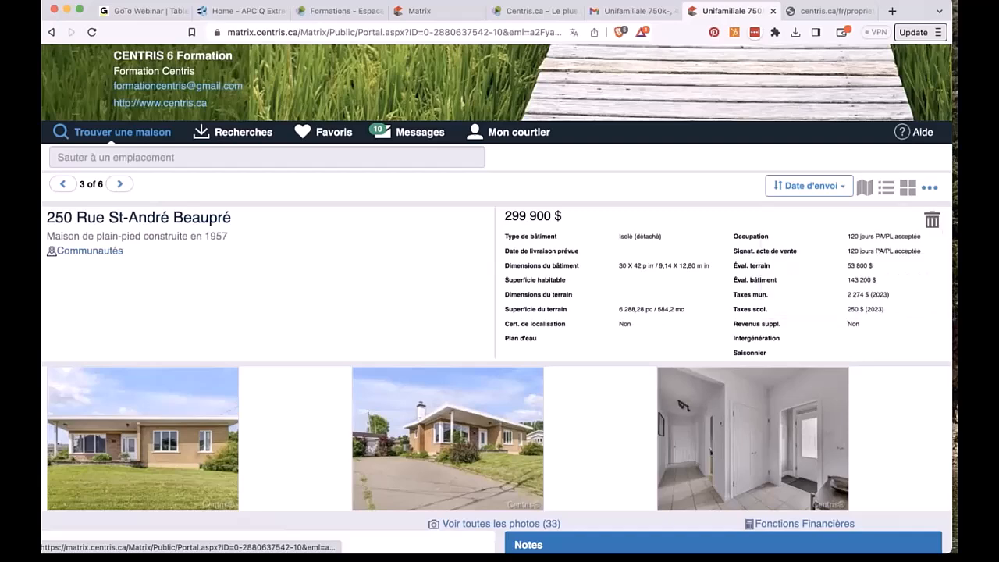
left_click(121, 184)
scroll(198, 314, "down", 5)
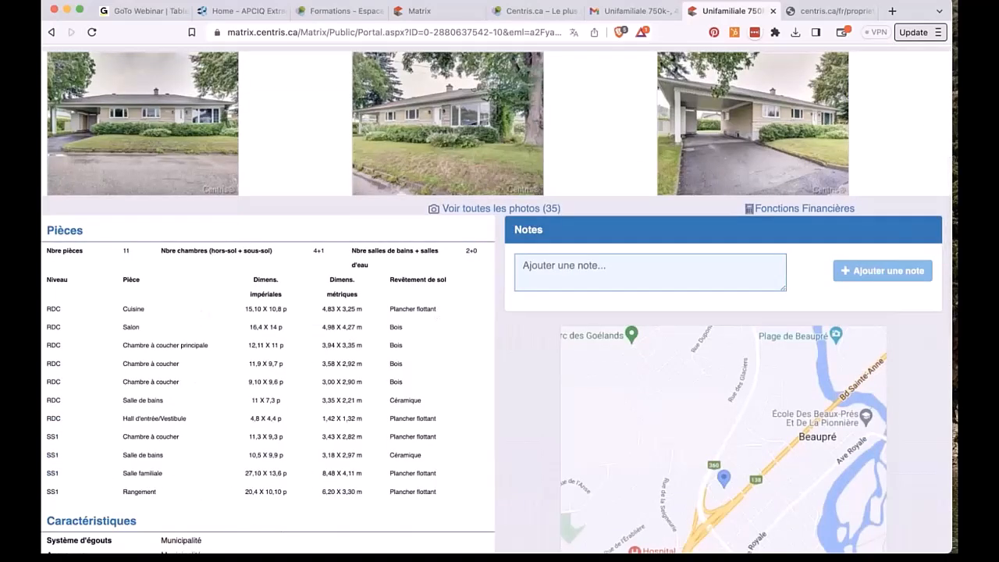
scroll(206, 312, "up", 1)
left_click(551, 310)
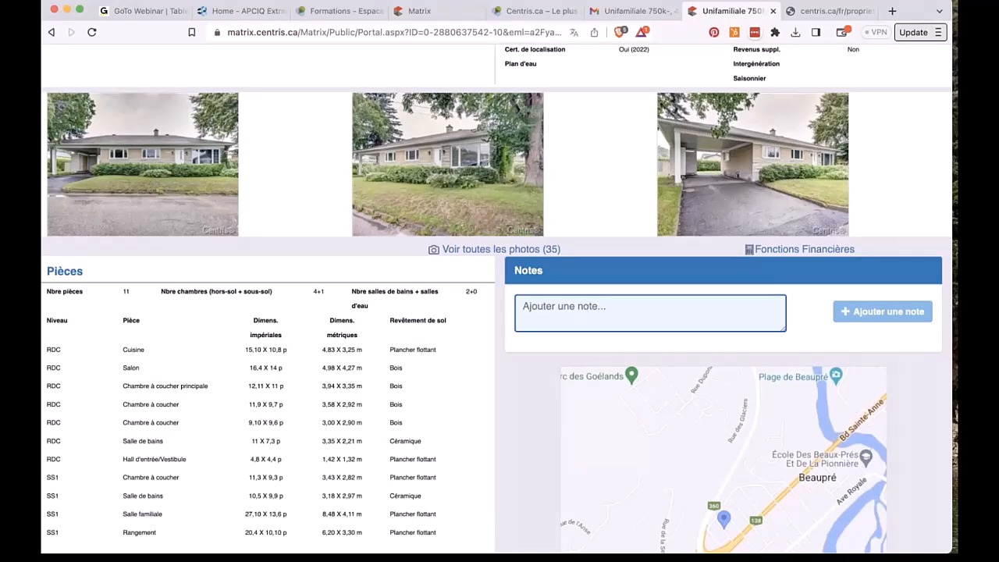
scroll(229, 212, "up", 5)
left_click_drag(221, 209, 48, 199)
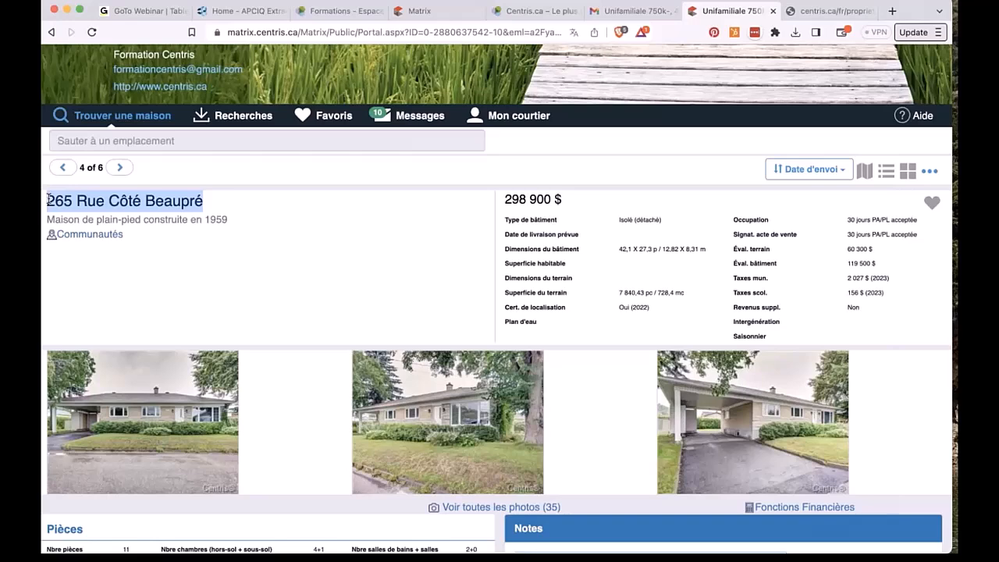
Step: Post the question 'Avez-vous la DV de cette propriété svp ?' in the listing's Notes section
scroll(179, 323, "down", 3)
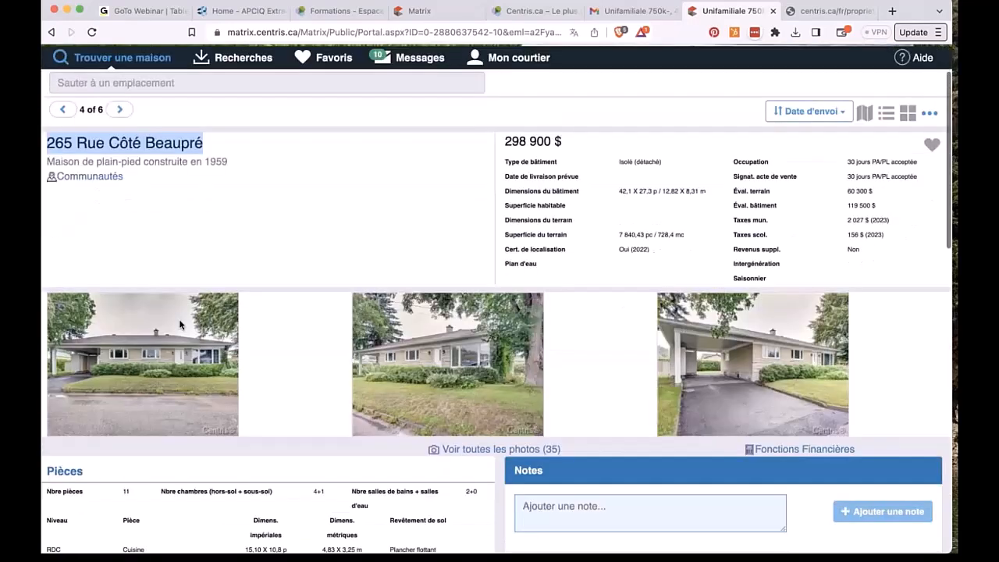
left_click(622, 319)
type("A")
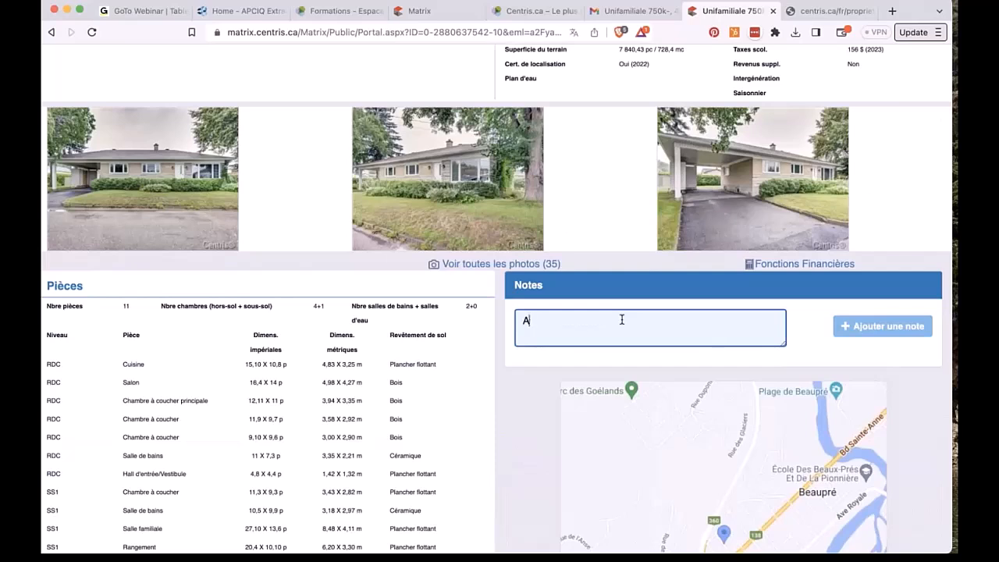
type("vez-vous la D")
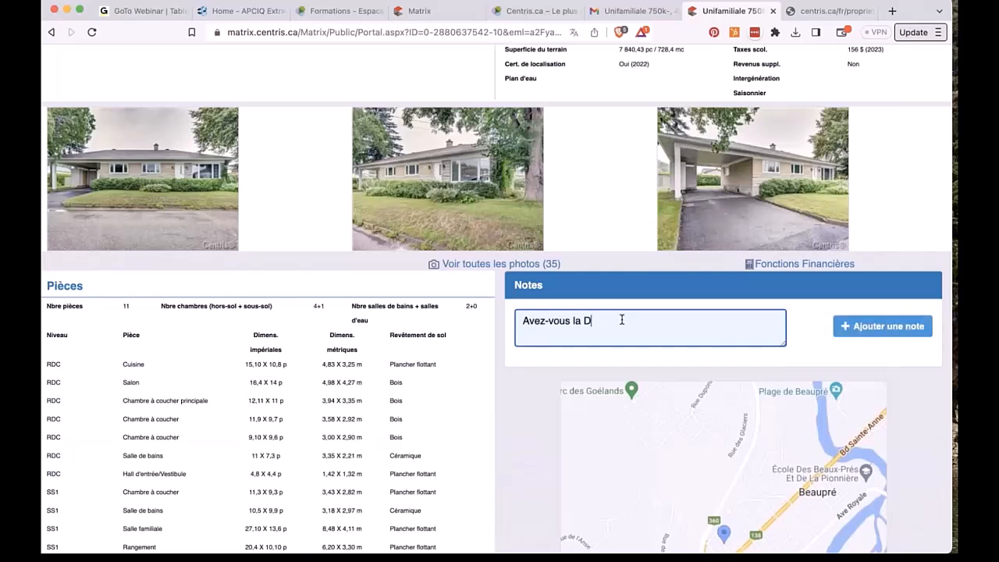
type("V de cette propriété  svp ?")
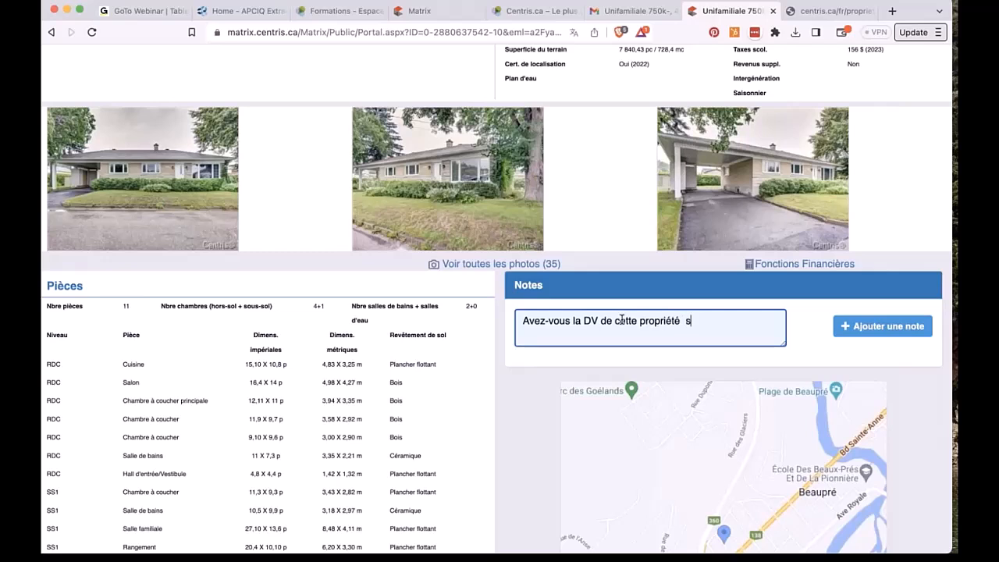
left_click(907, 330)
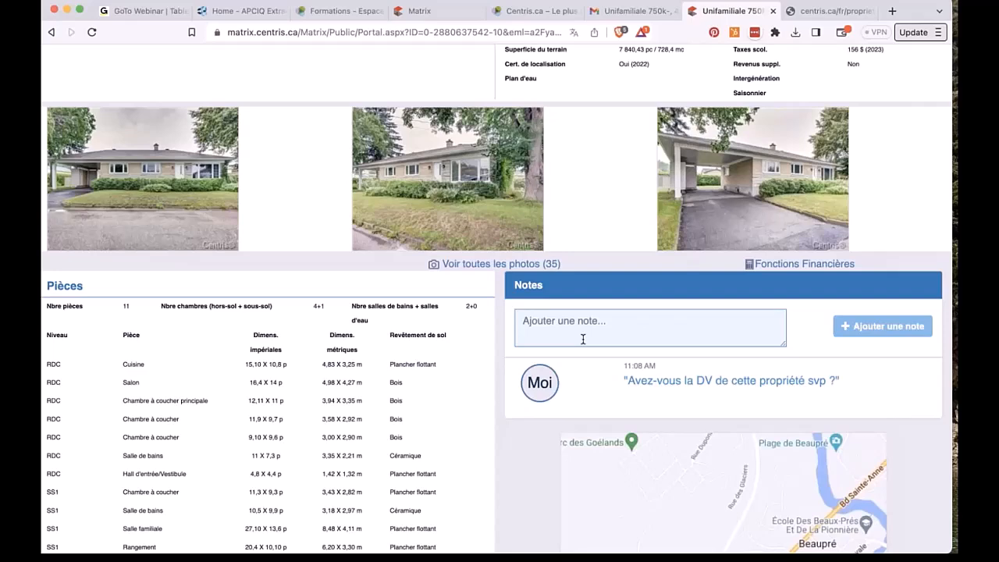
left_click(419, 11)
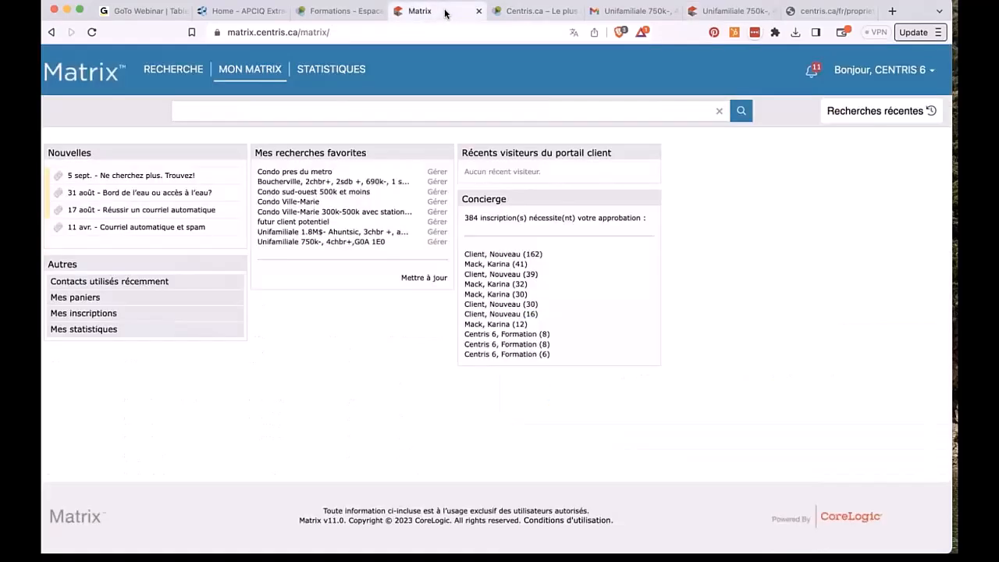
left_click(96, 31)
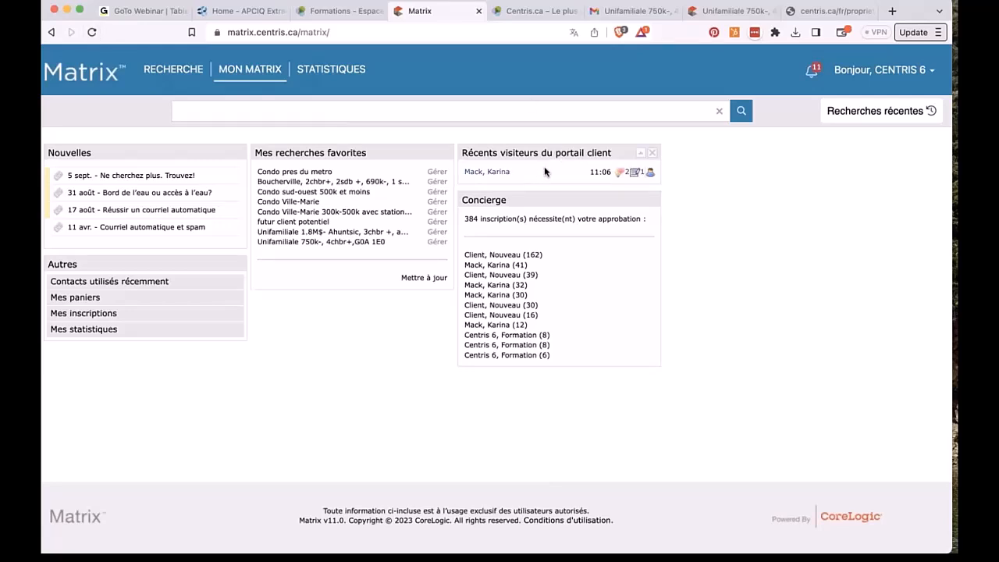
left_click(635, 175)
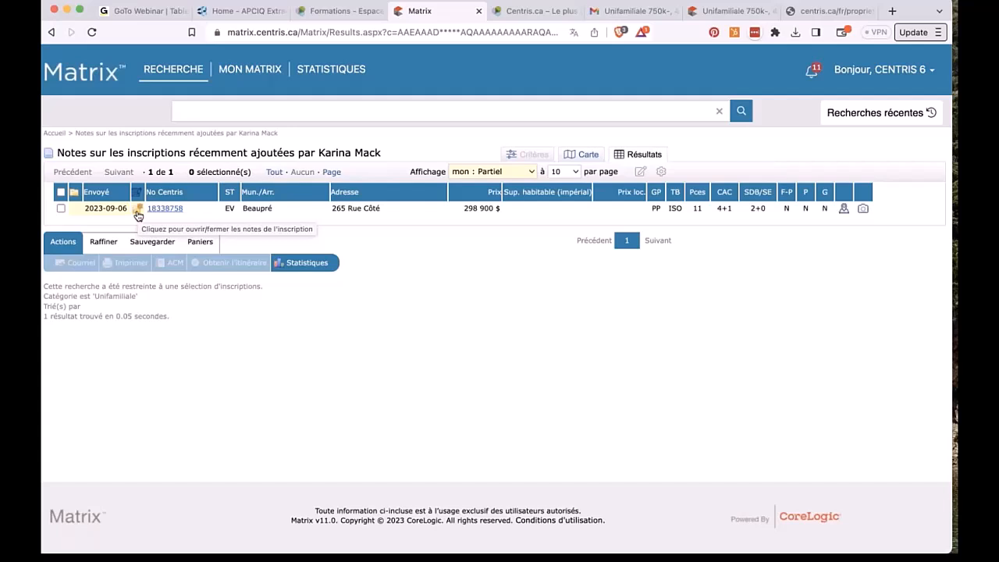
left_click(137, 215)
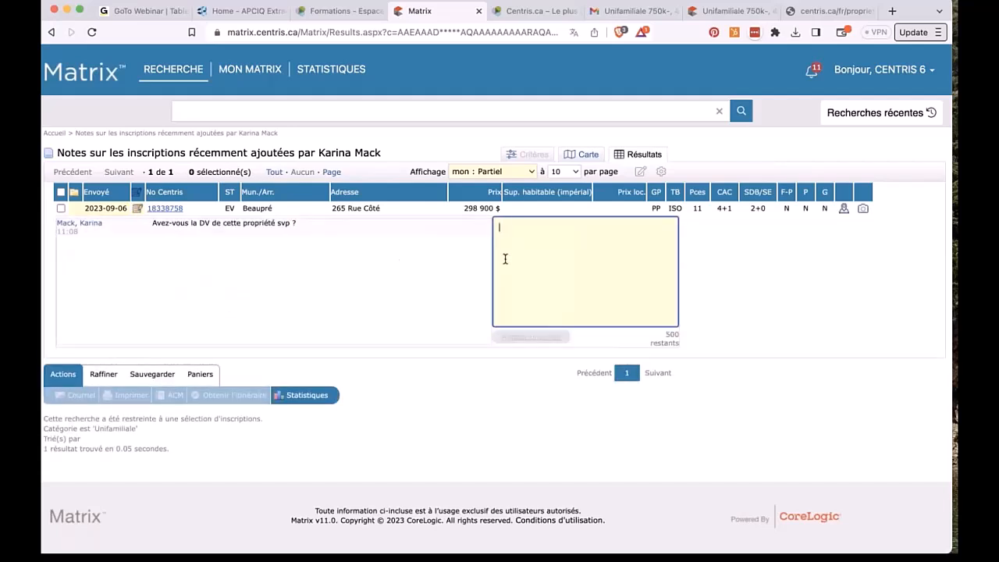
Step: Post the reply 'Oui absolument je vous l'envoie' under the client's note
type("Oui abso")
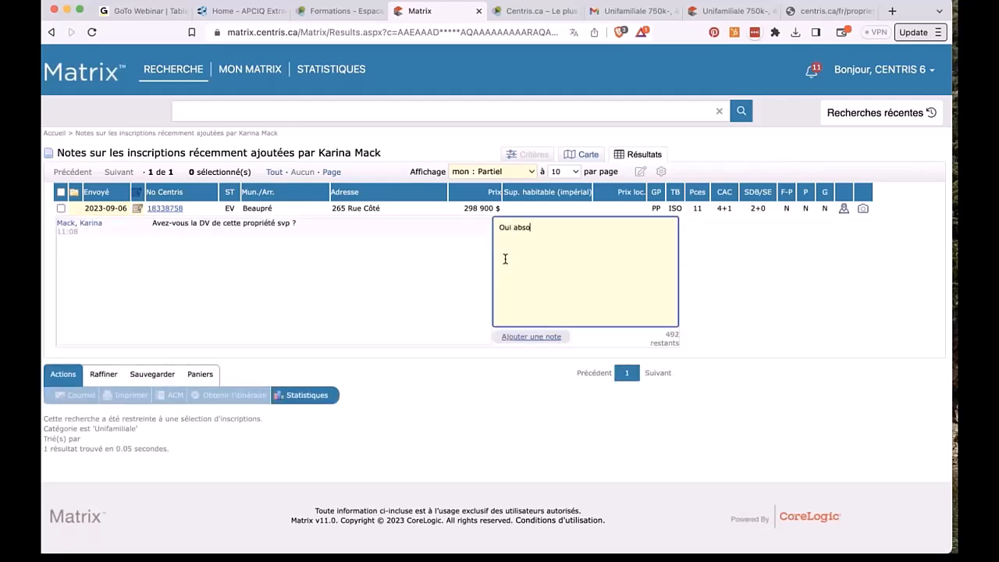
type("lueent je vous l,enboie")
key("BackSpace")
key("BackSpace")
key("BackSpace")
key("BackSpace")
key("BackSpace")
type("'envoie")
left_click(531, 336)
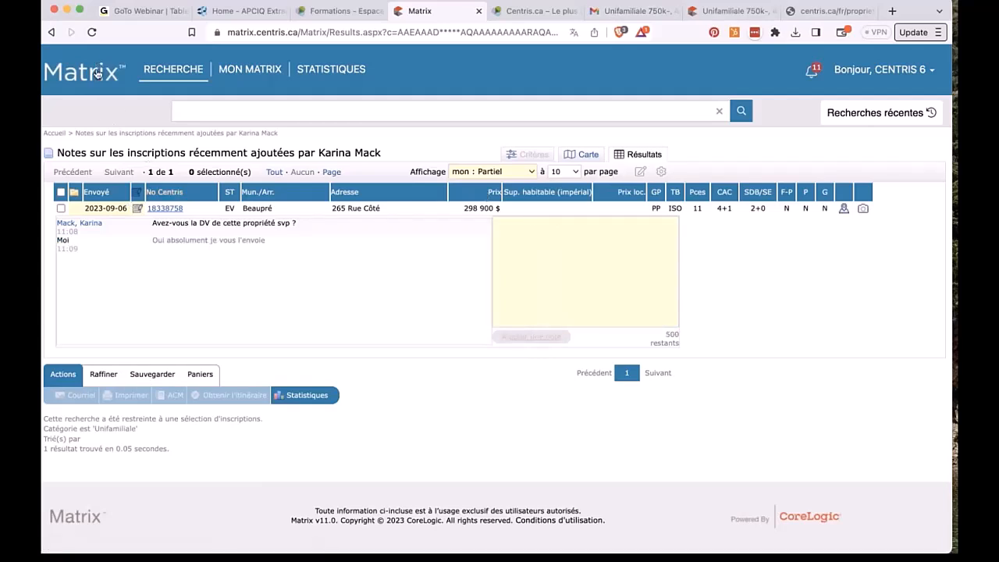
Step: View listing 18338758 in detail with its notes collapsed, then go back to the Matrix home page
left_click(167, 209)
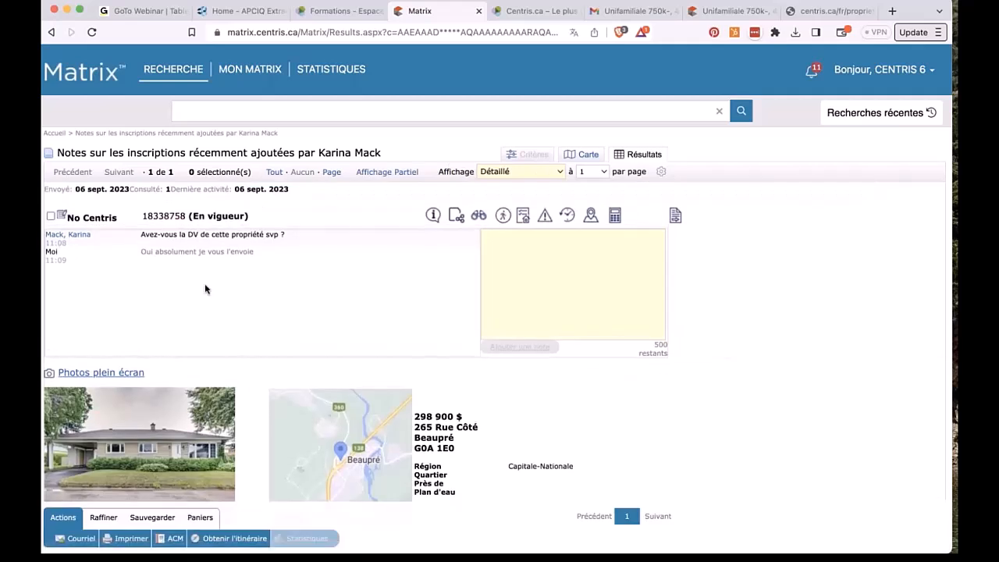
left_click(61, 218)
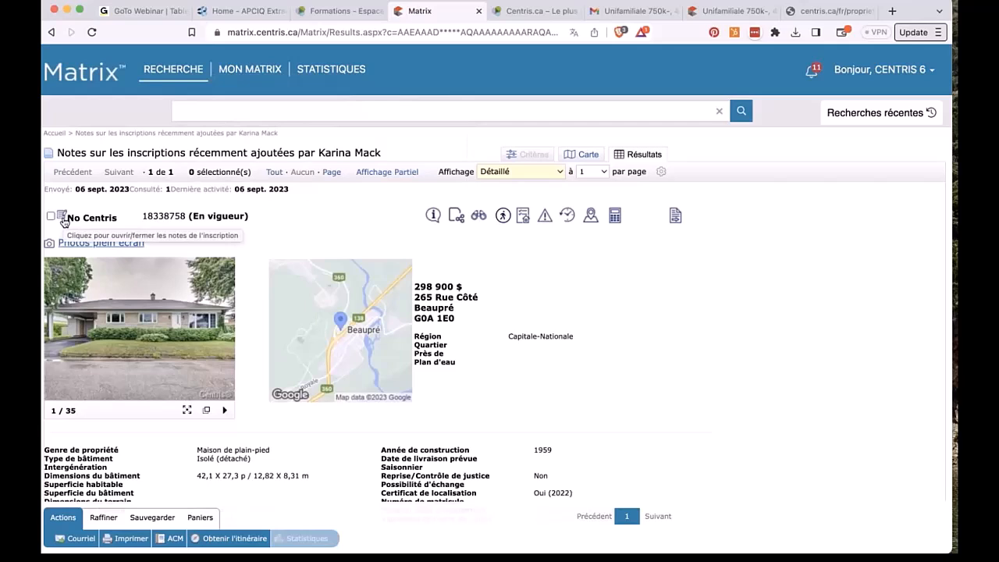
left_click(100, 84)
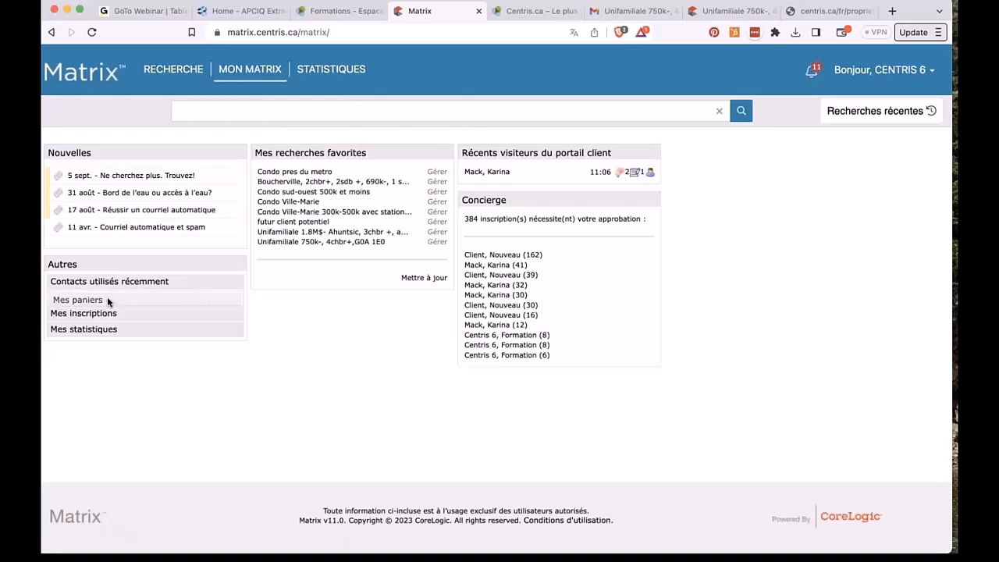
Step: Drag Mes paniers into the middle column and browse the client's 10-listing cart, including listing 20476705
left_click_drag(107, 301, 288, 304)
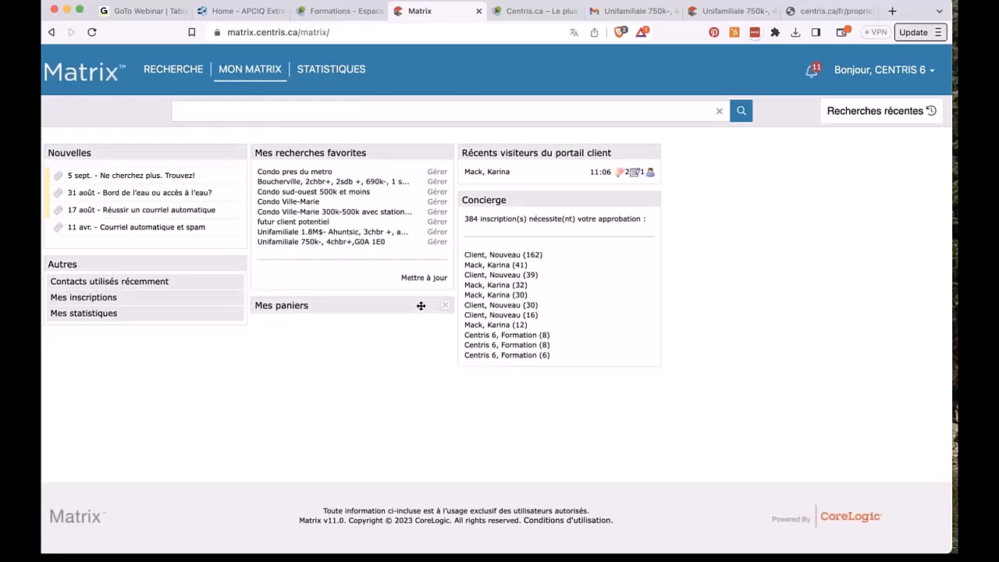
left_click(341, 326)
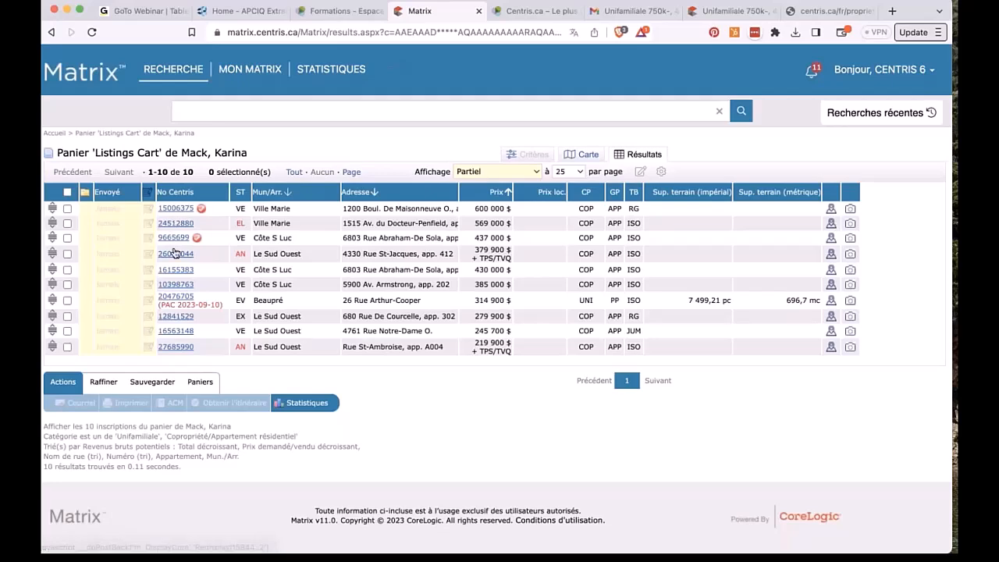
left_click(177, 297)
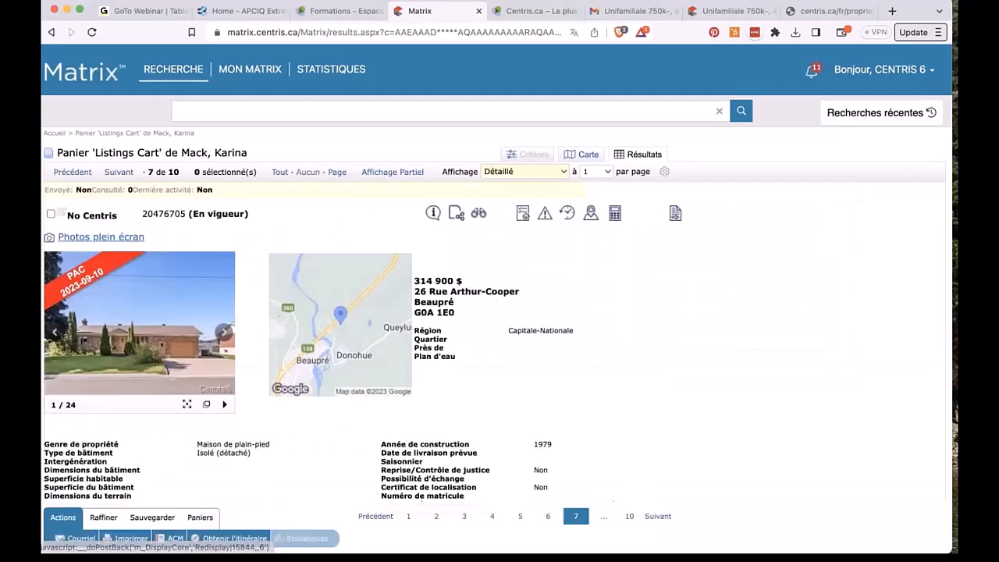
left_click(62, 217)
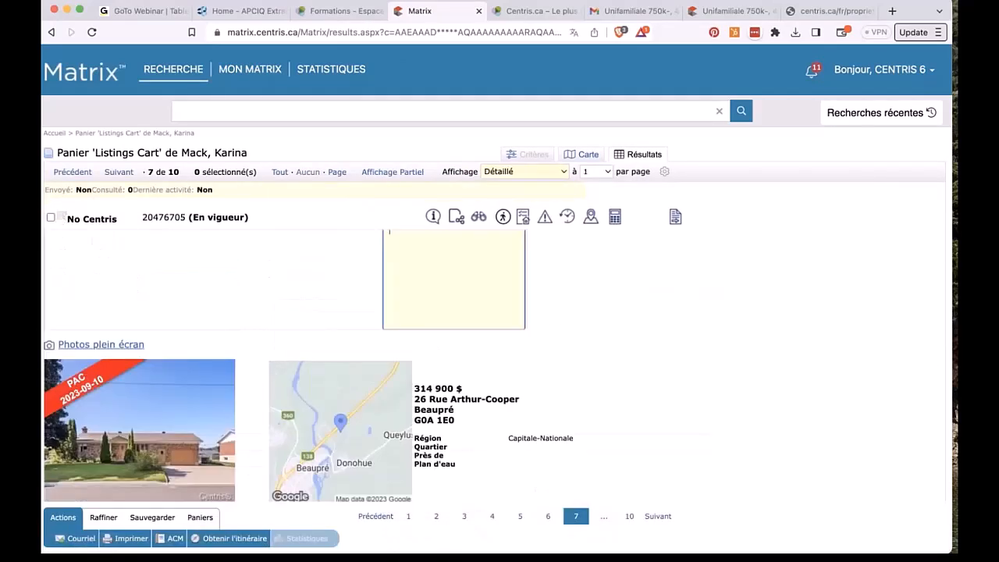
left_click(62, 220)
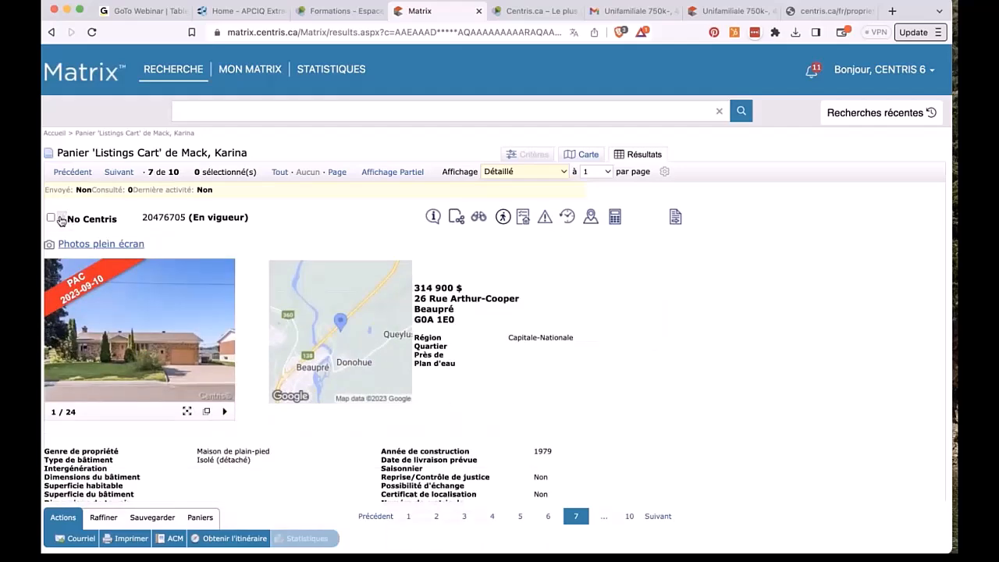
left_click(92, 74)
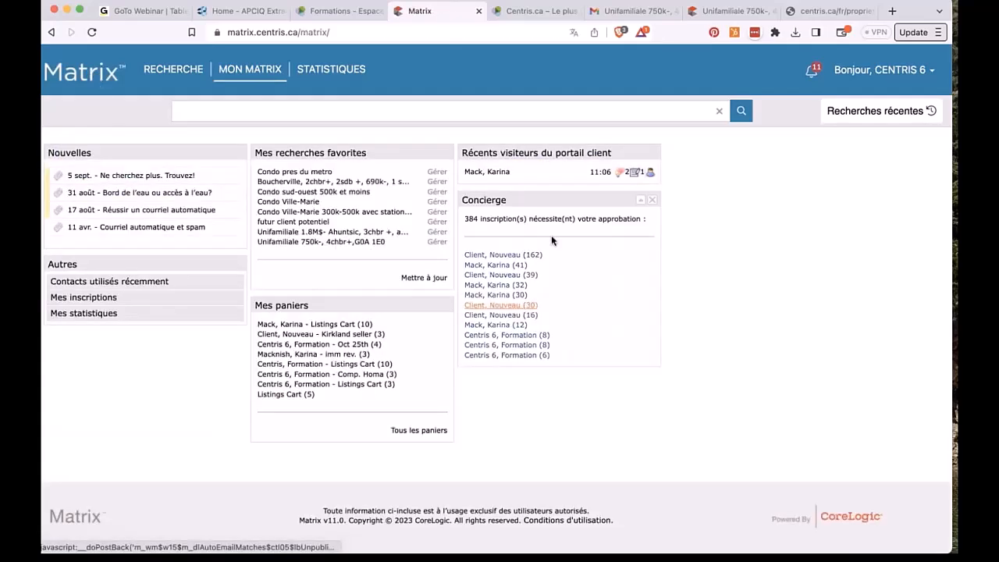
Step: Check the client's recent activity and broker info for listing 16424803, then return to the portal
left_click(618, 172)
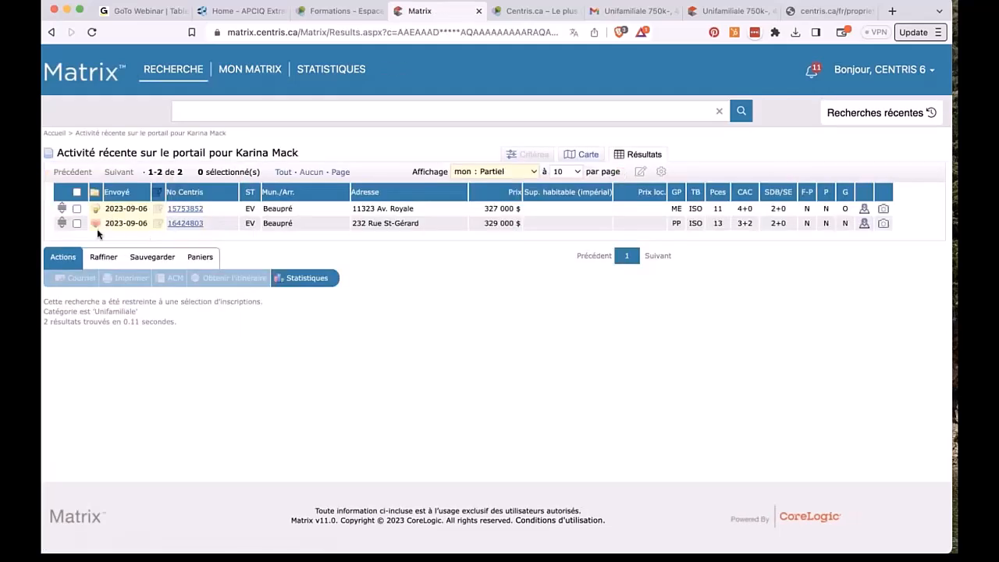
left_click(191, 224)
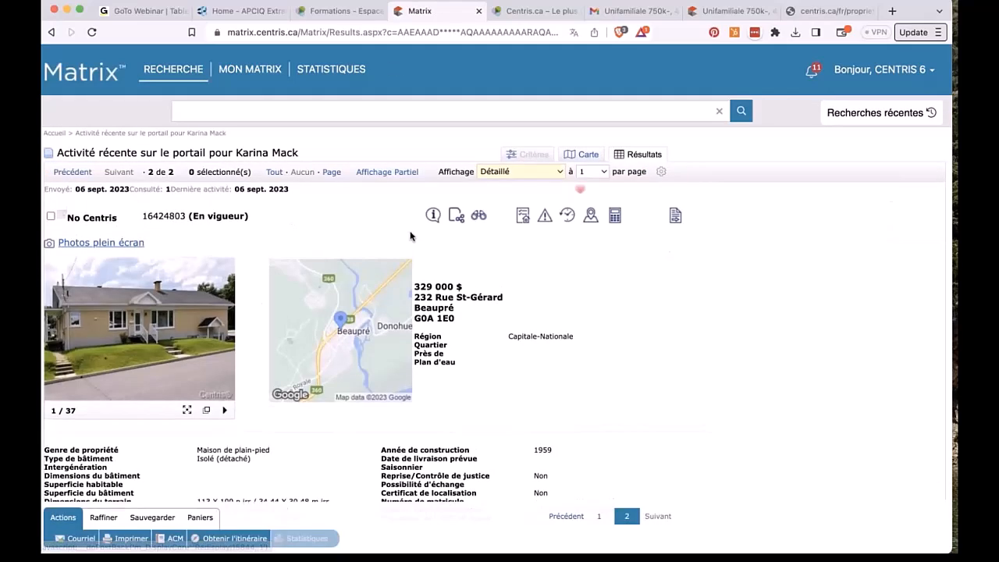
left_click(433, 215)
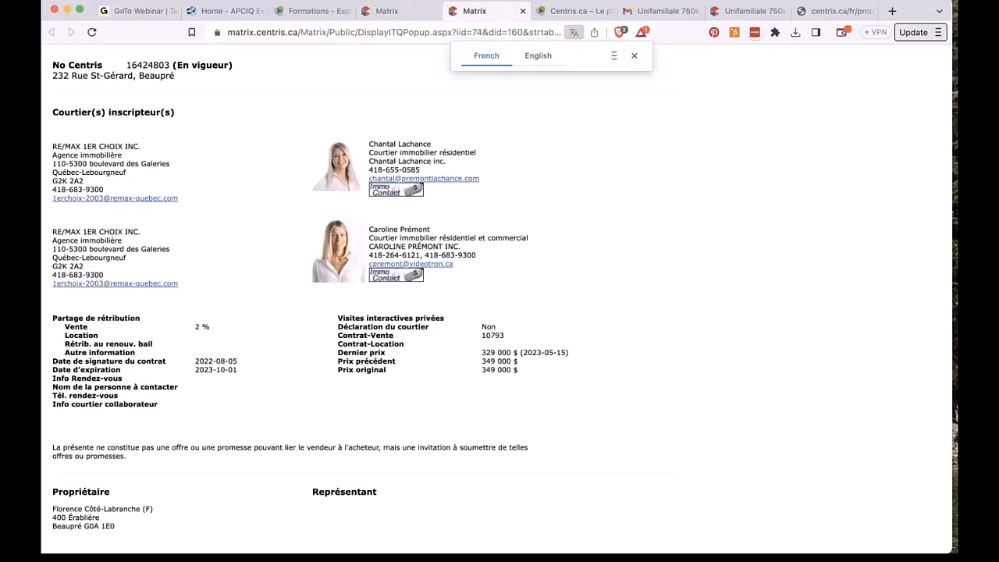
left_click(398, 10)
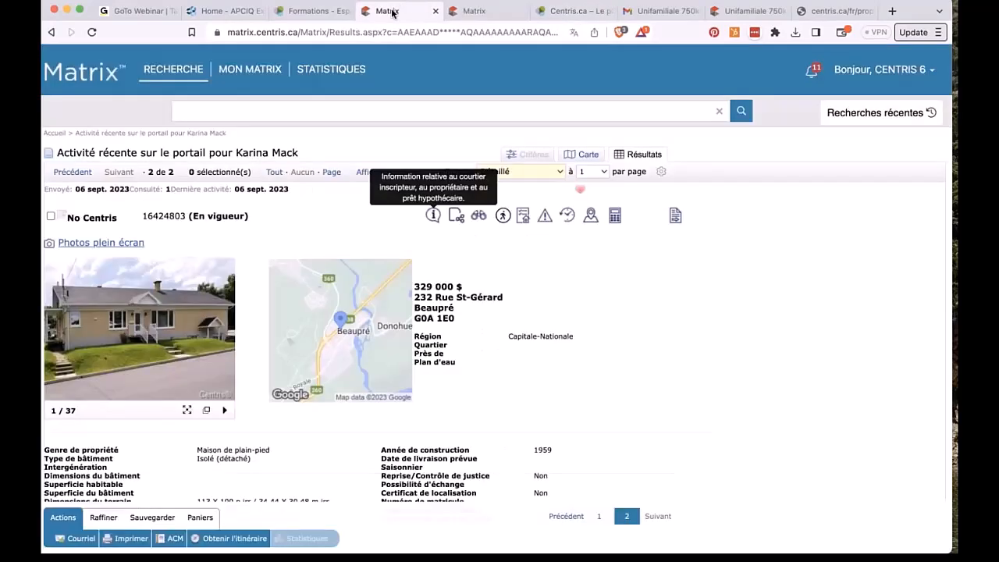
left_click(740, 12)
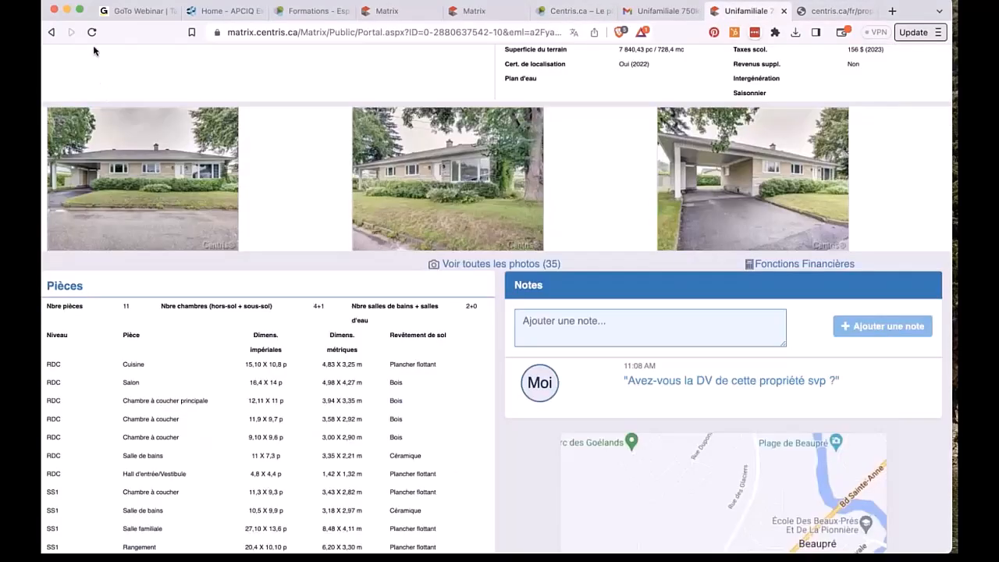
Step: Reload the client portal and open its Messages property notes
left_click(93, 32)
scroll(637, 254, "up", 4)
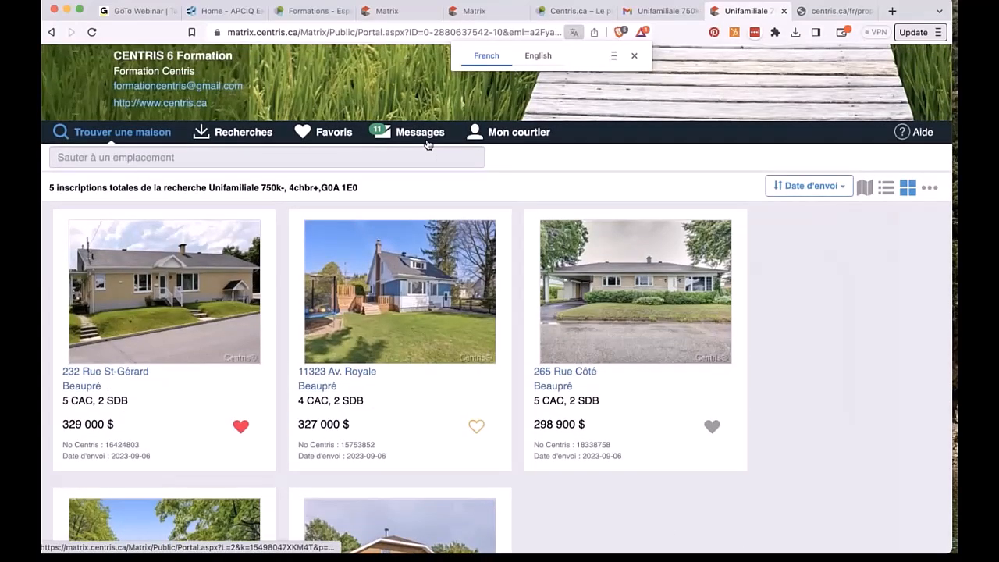
left_click(420, 139)
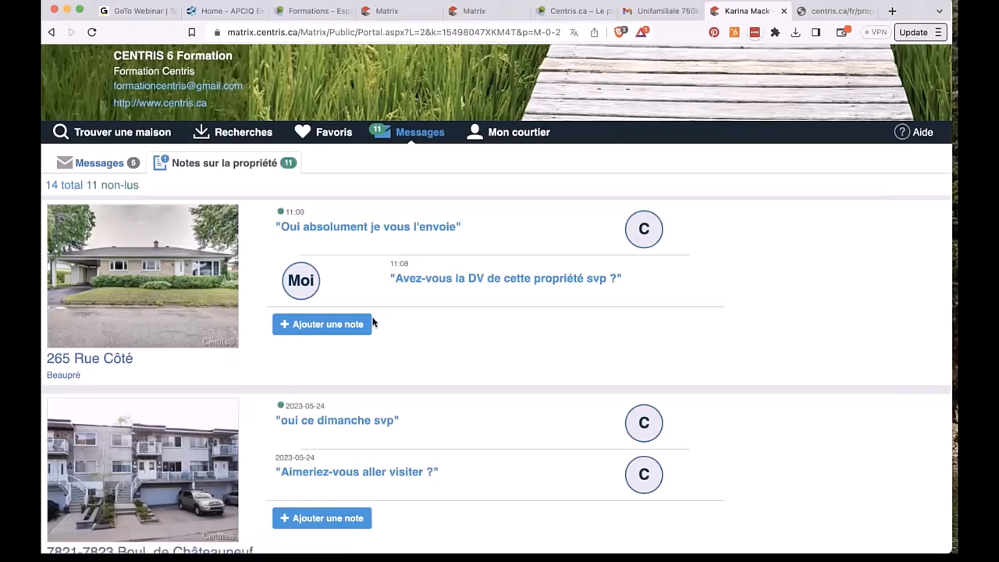
Step: Scroll down through the property notes to the older listings and back to the top
scroll(372, 319, "down", 2)
scroll(426, 443, "down", 2)
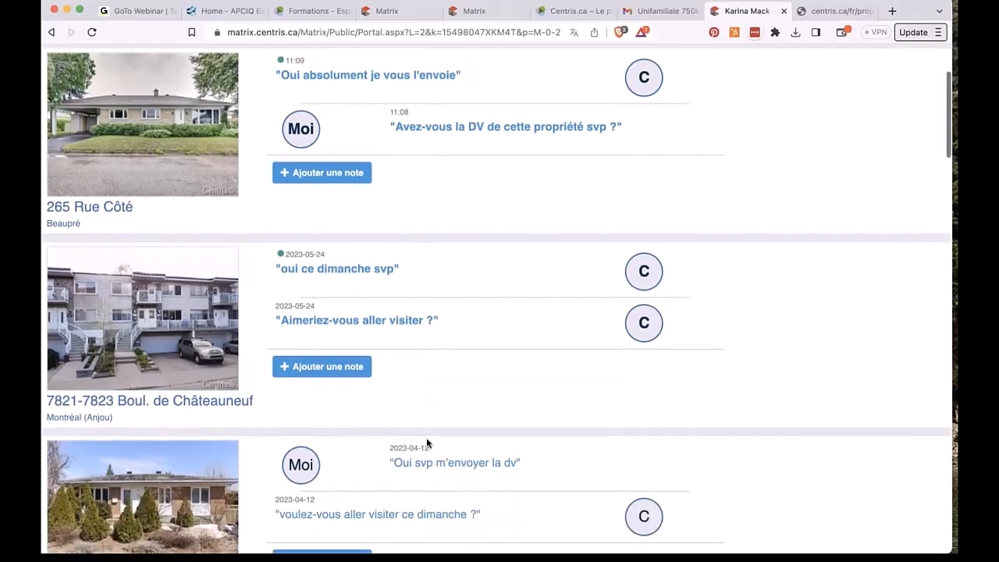
scroll(379, 466, "down", 10)
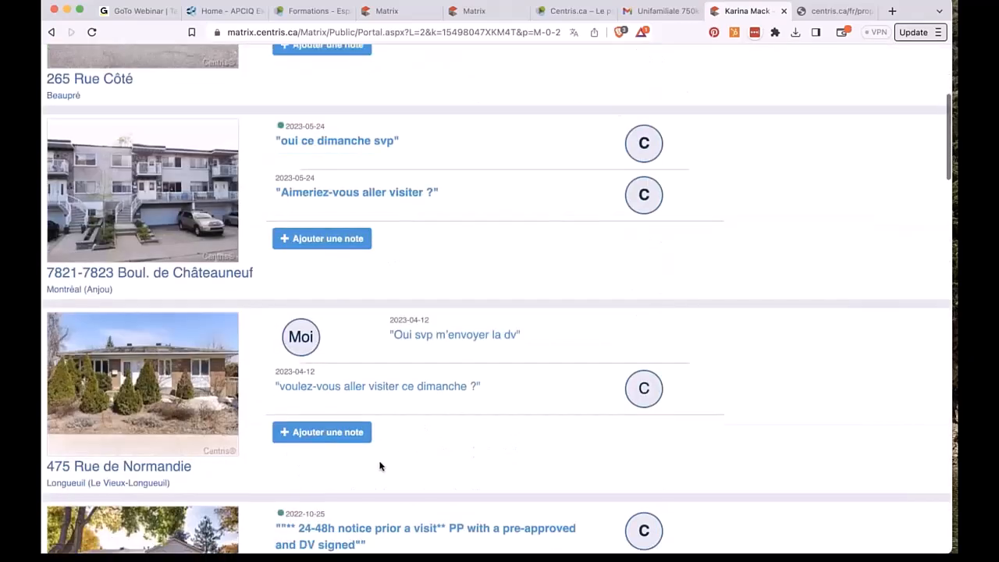
scroll(379, 466, "down", 1)
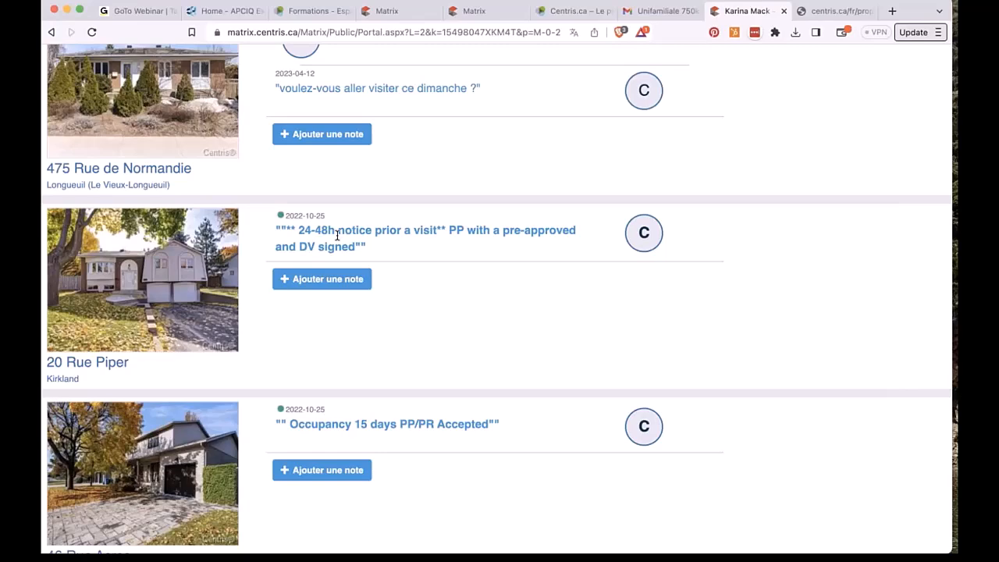
scroll(337, 234, "down", 5)
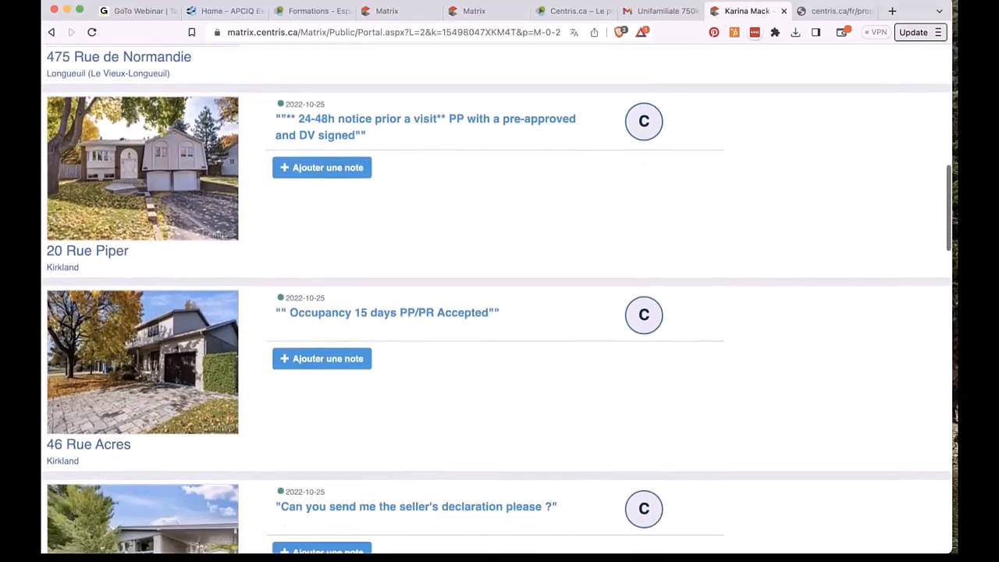
scroll(328, 397, "down", 4)
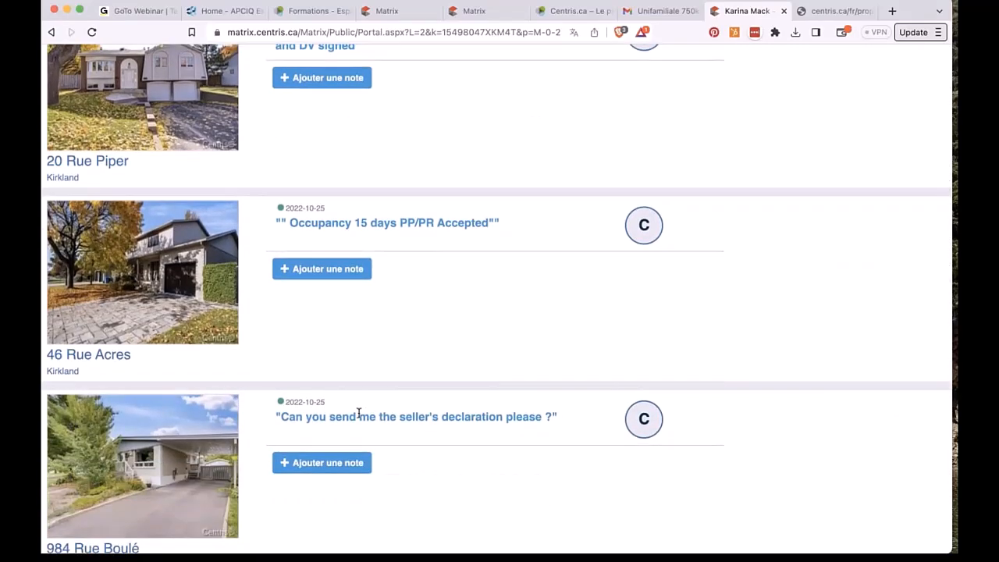
scroll(359, 414, "down", 10)
scroll(468, 302, "down", 5)
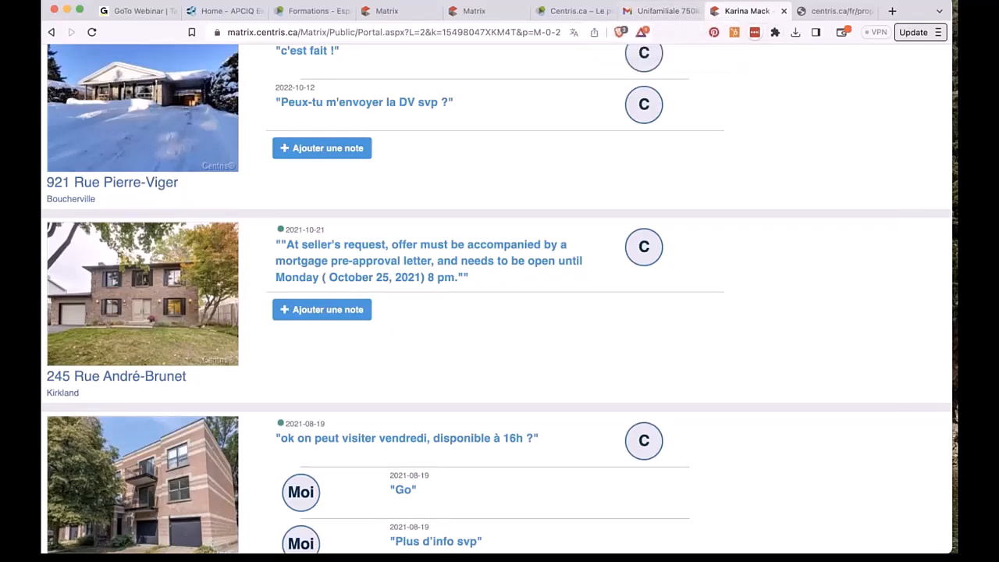
scroll(500, 312, "up", 13)
scroll(499, 312, "up", 20)
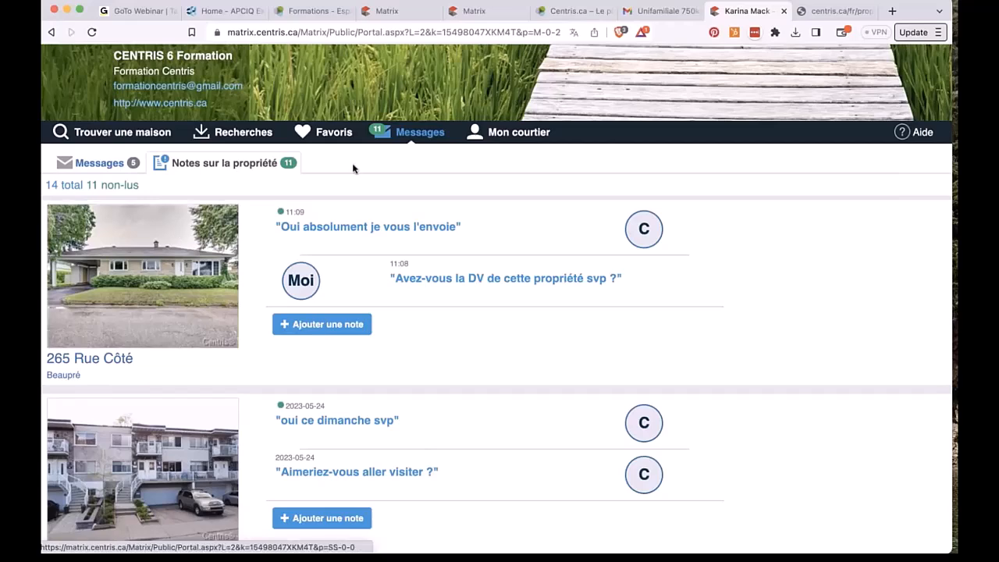
left_click(116, 162)
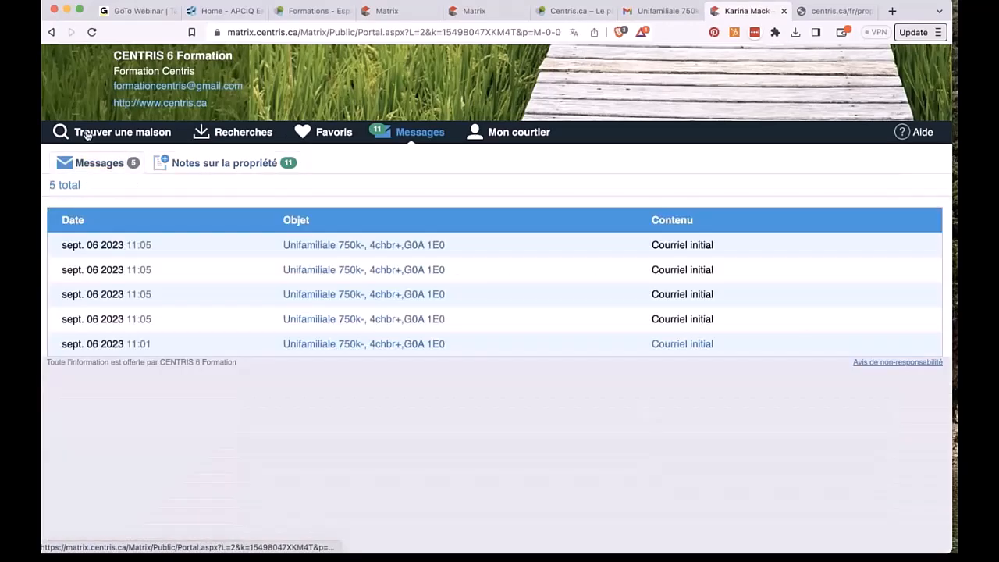
left_click(87, 132)
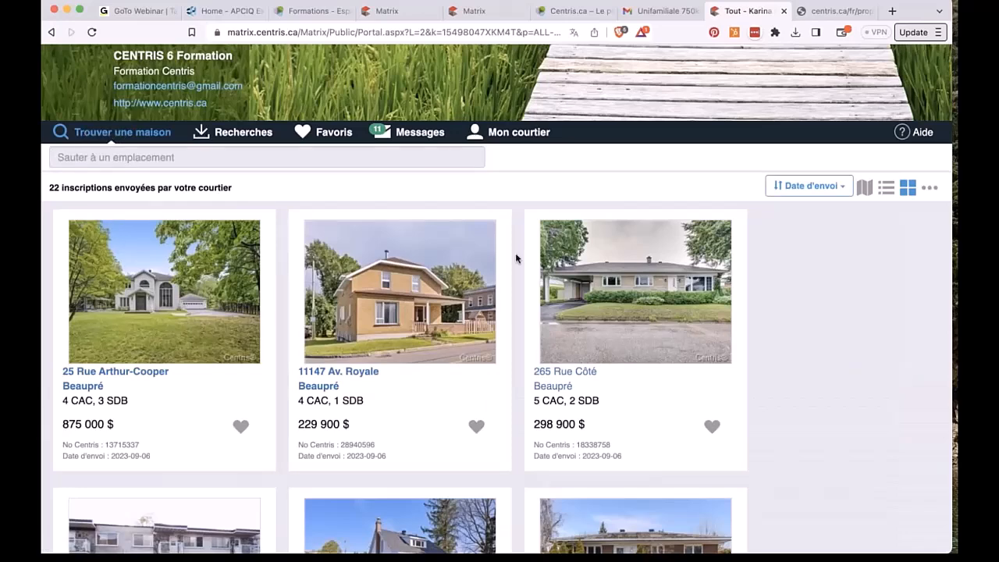
left_click(224, 136)
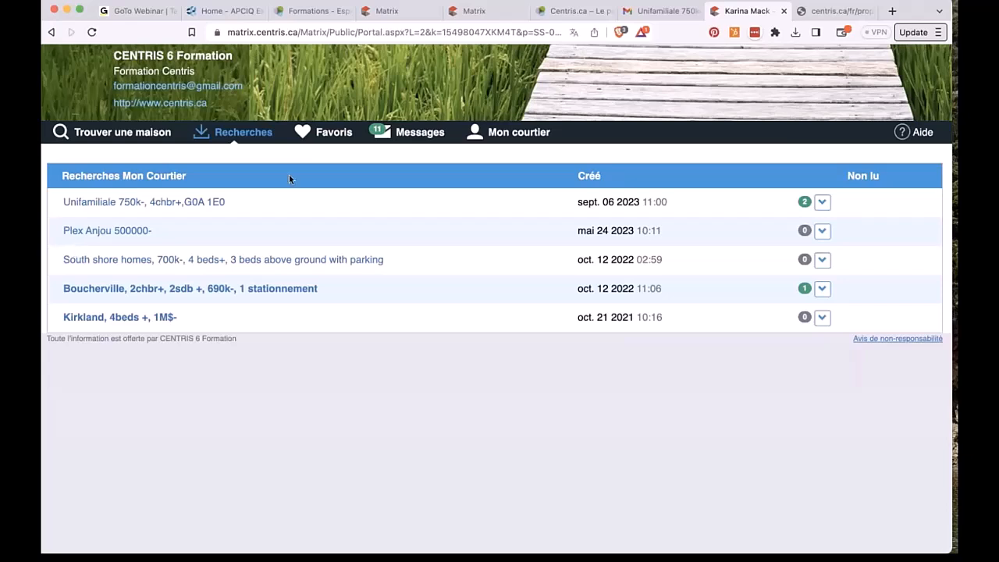
left_click(319, 131)
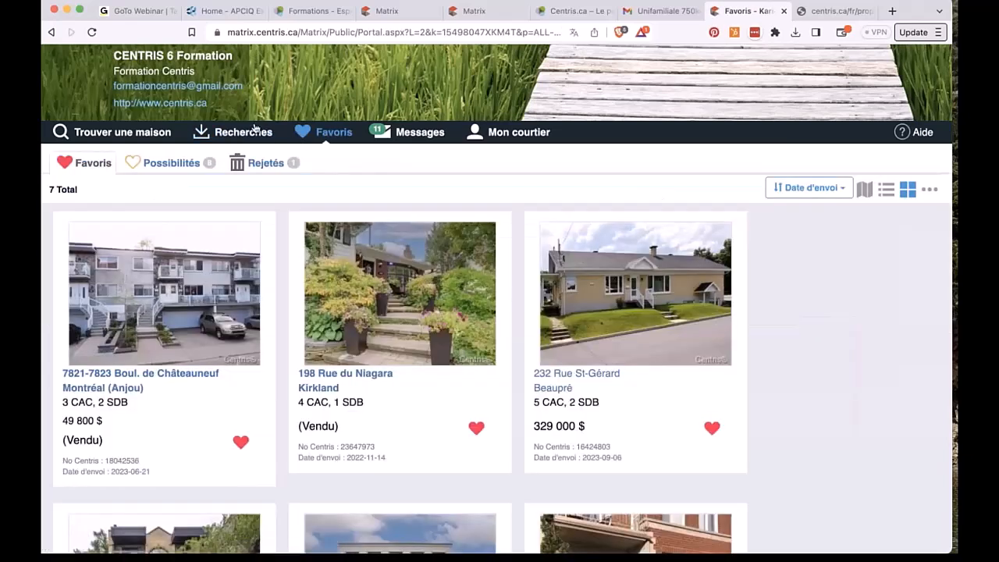
left_click(172, 163)
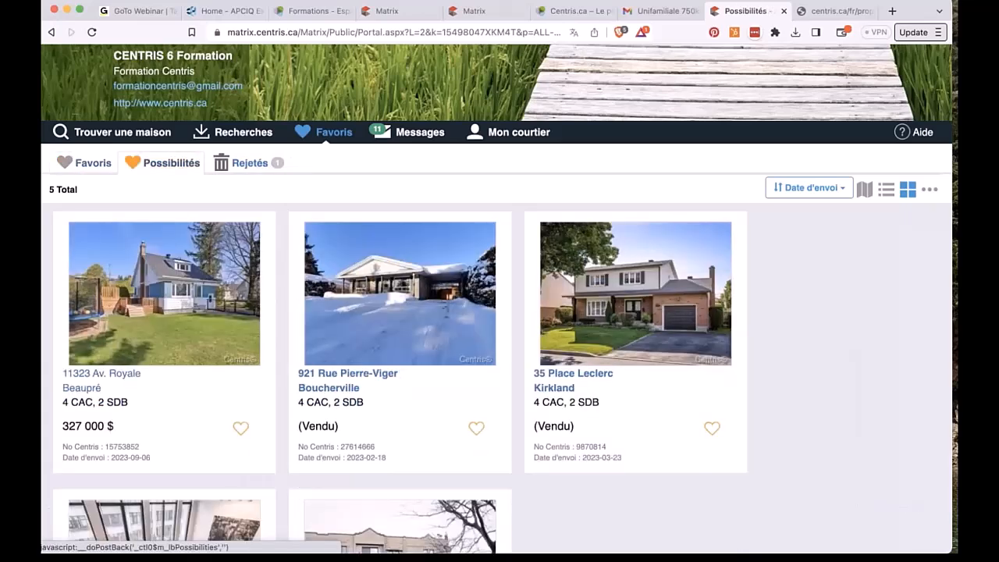
left_click(248, 163)
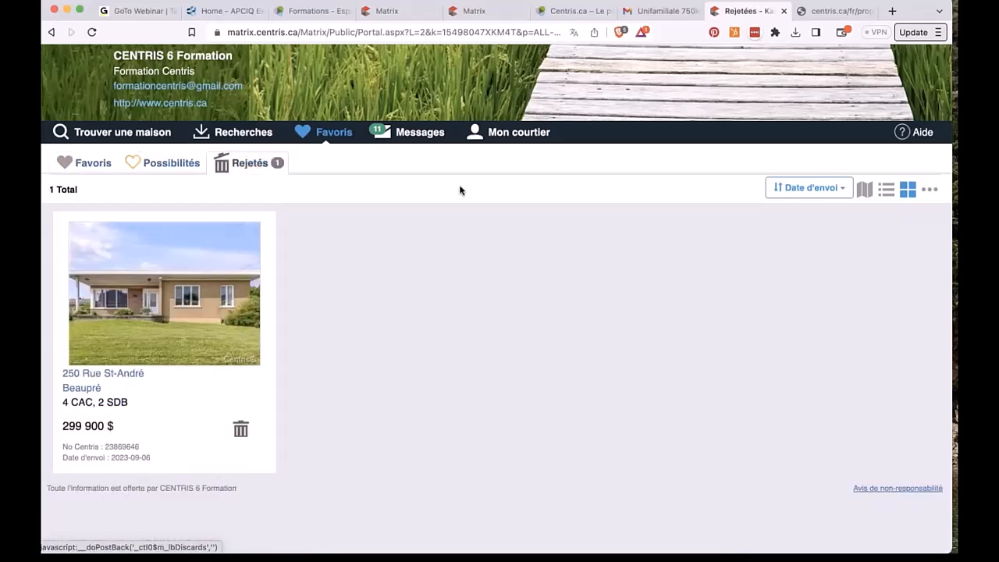
left_click(485, 135)
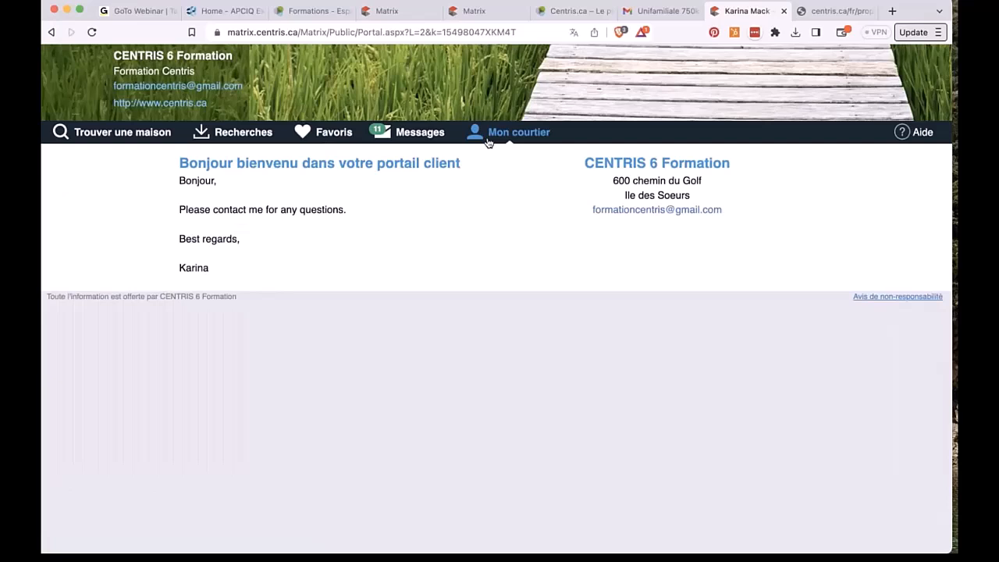
left_click(411, 137)
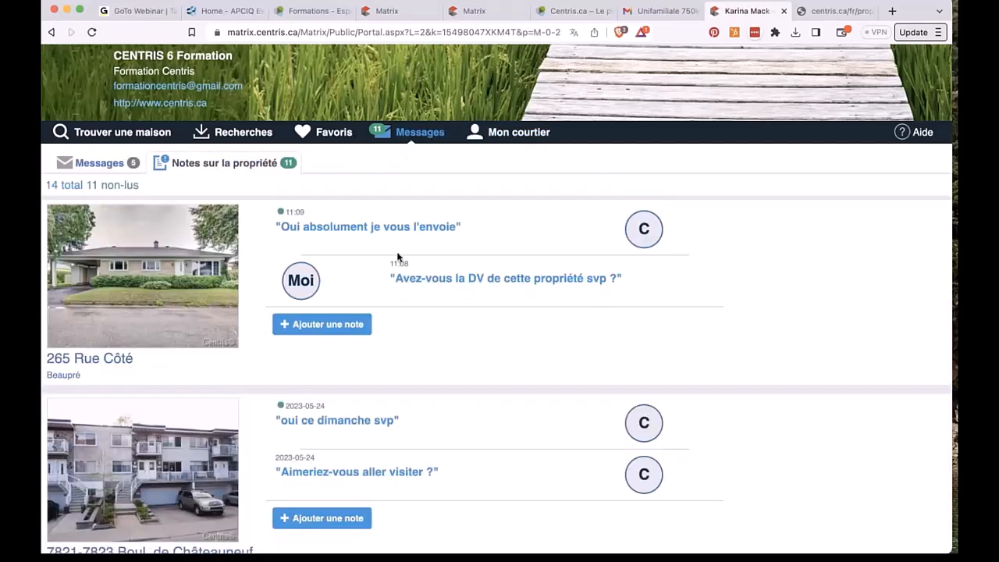
Step: Look at the sent Messages list, then scroll through Notes sur la propriété and back
left_click(111, 163)
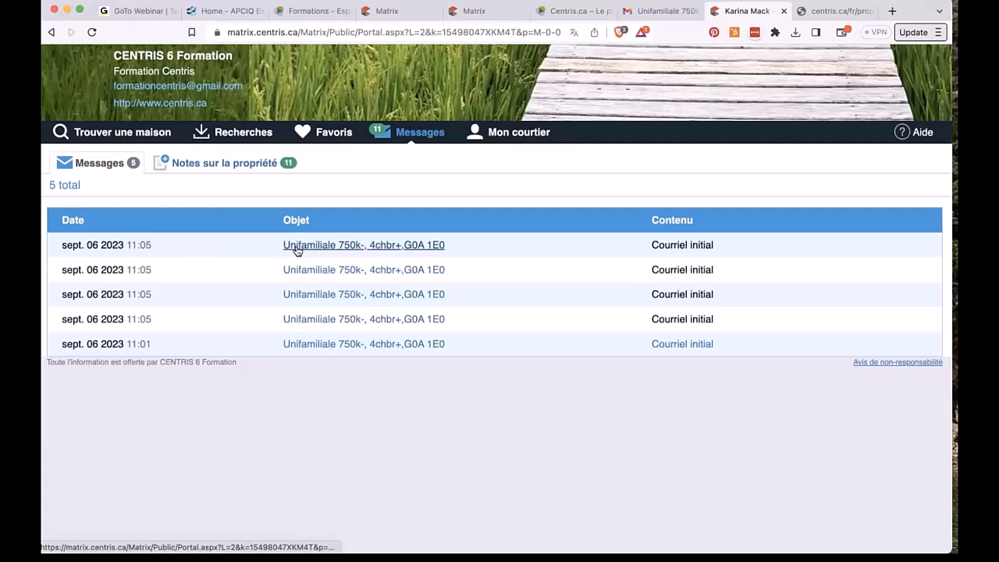
left_click(224, 163)
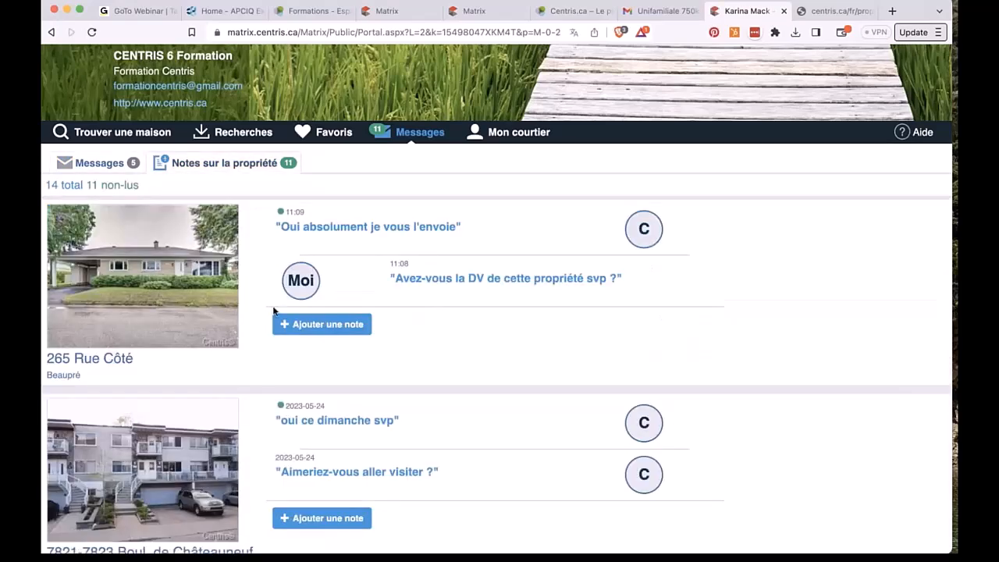
scroll(267, 370, "down", 10)
scroll(374, 316, "down", 1)
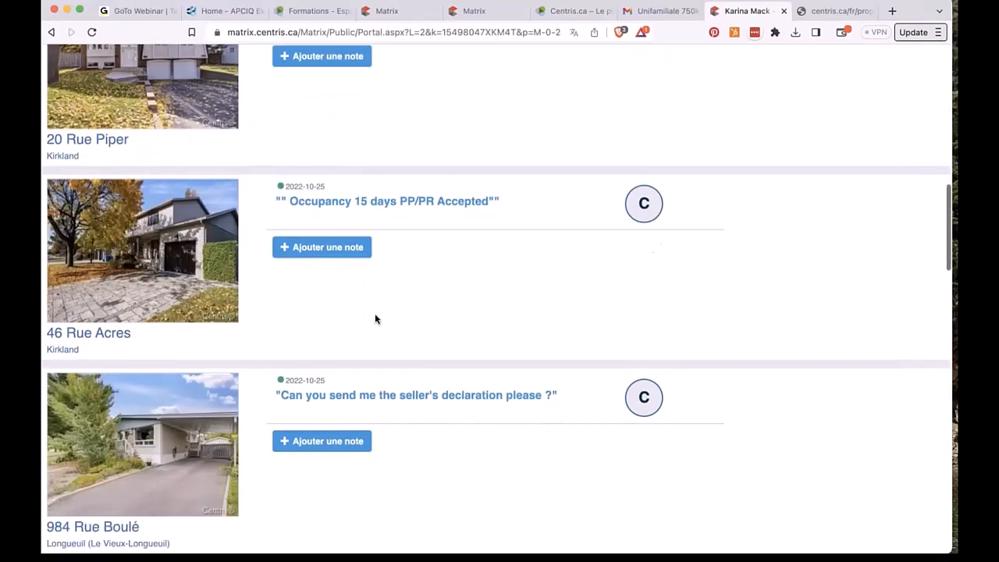
scroll(374, 320, "down", 5)
scroll(375, 319, "down", 10)
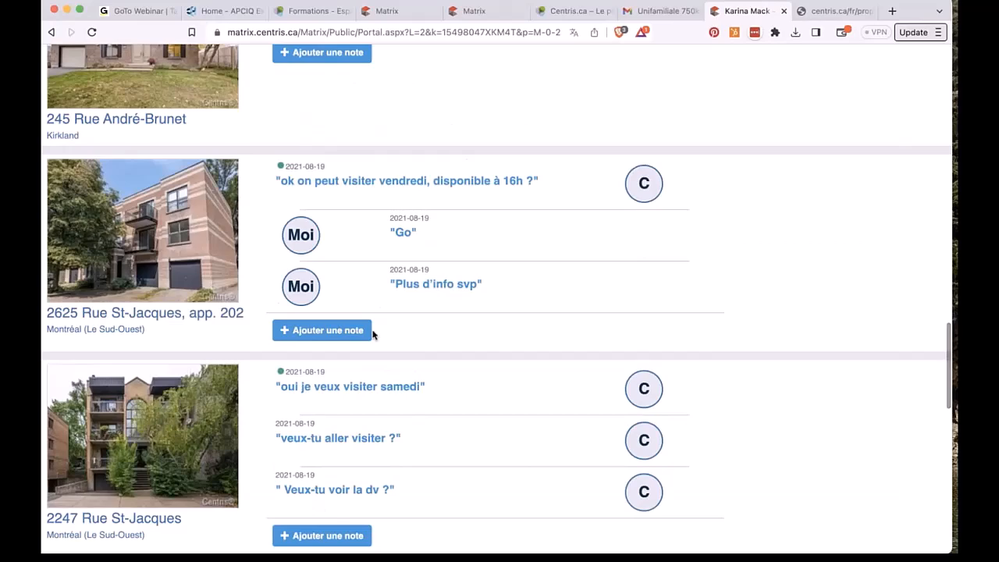
scroll(373, 334, "down", 5)
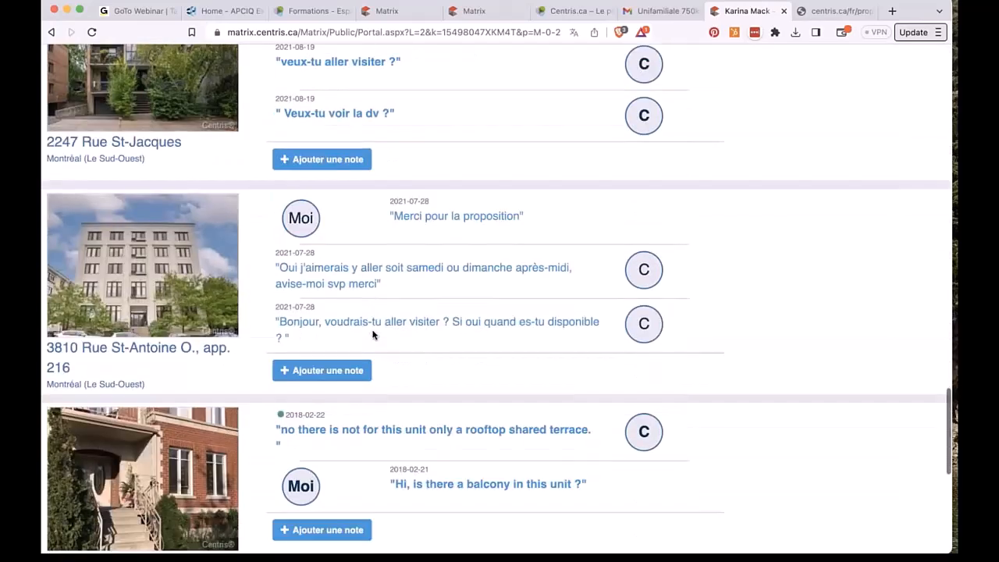
scroll(372, 334, "down", 3)
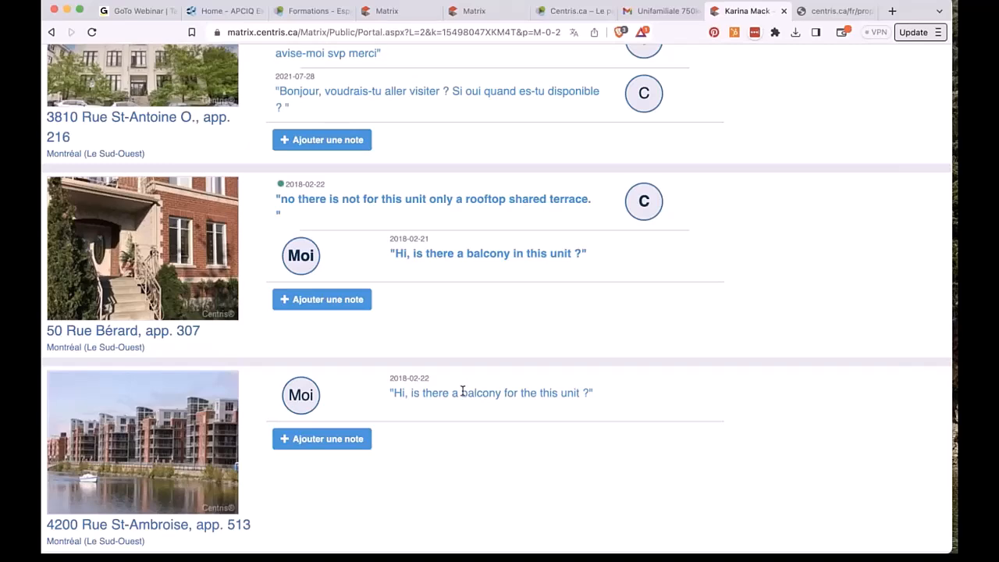
scroll(462, 390, "up", 20)
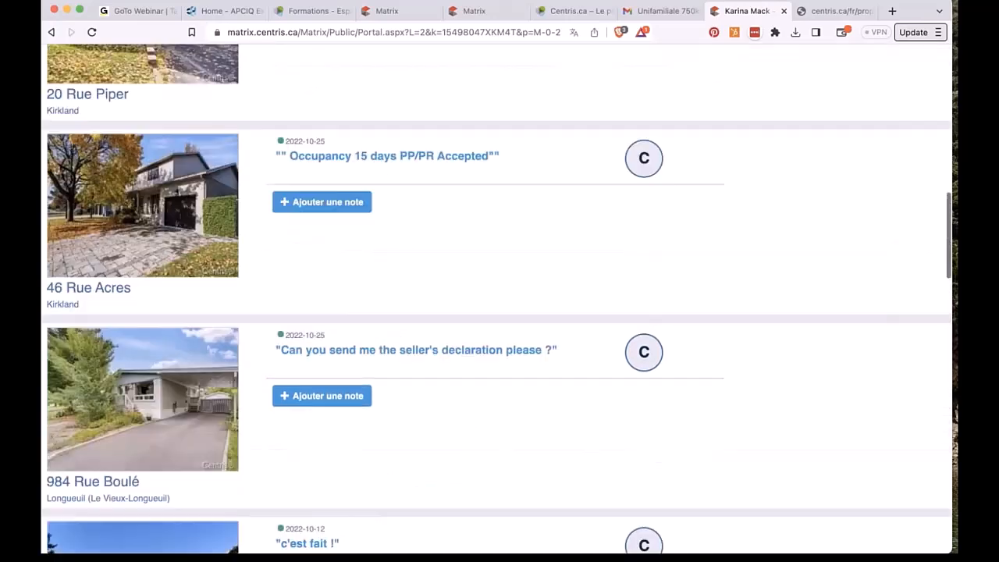
scroll(399, 302, "up", 5)
Step: Read and select the broker's welcome text under Mon courtier, then return to the Matrix results
left_click(511, 132)
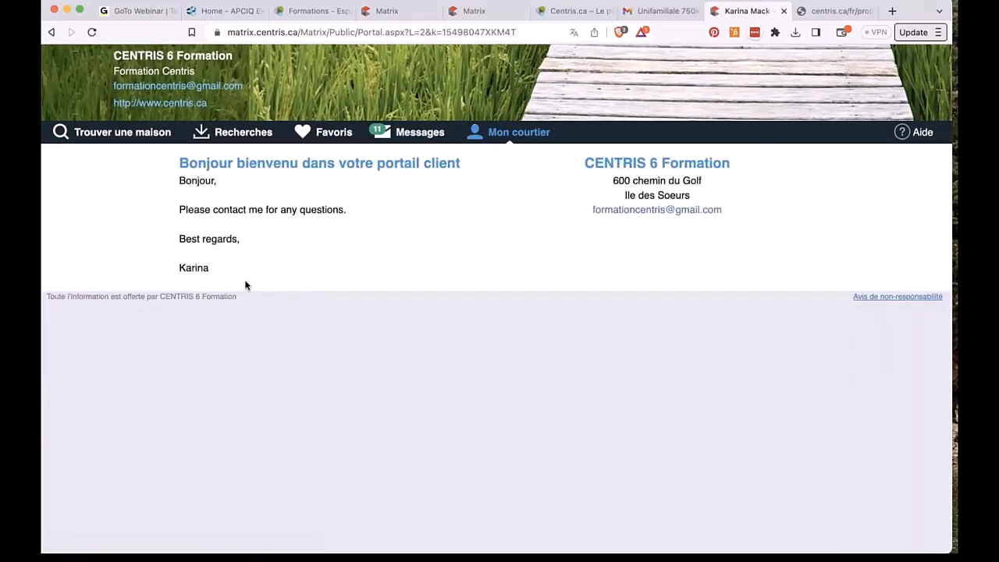
left_click_drag(226, 283, 173, 168)
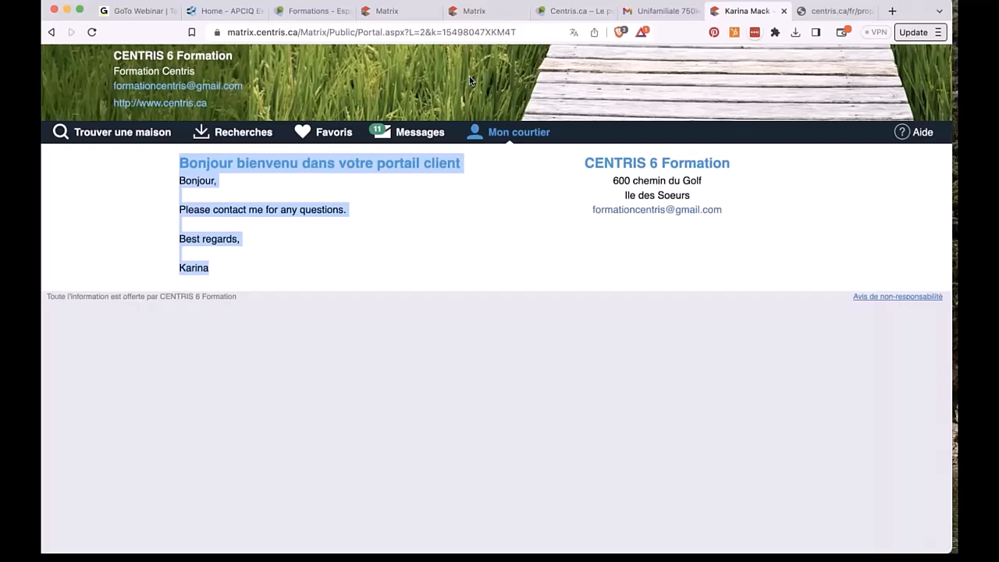
left_click(393, 14)
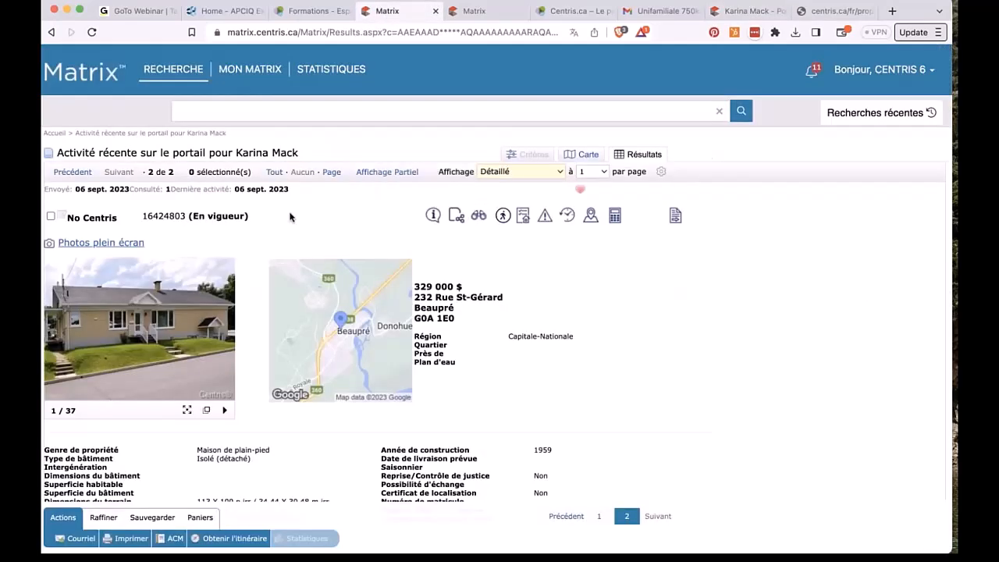
Step: Look at the automatic e-mails list, then go to the account's personal information settings
mouse_move(257, 80)
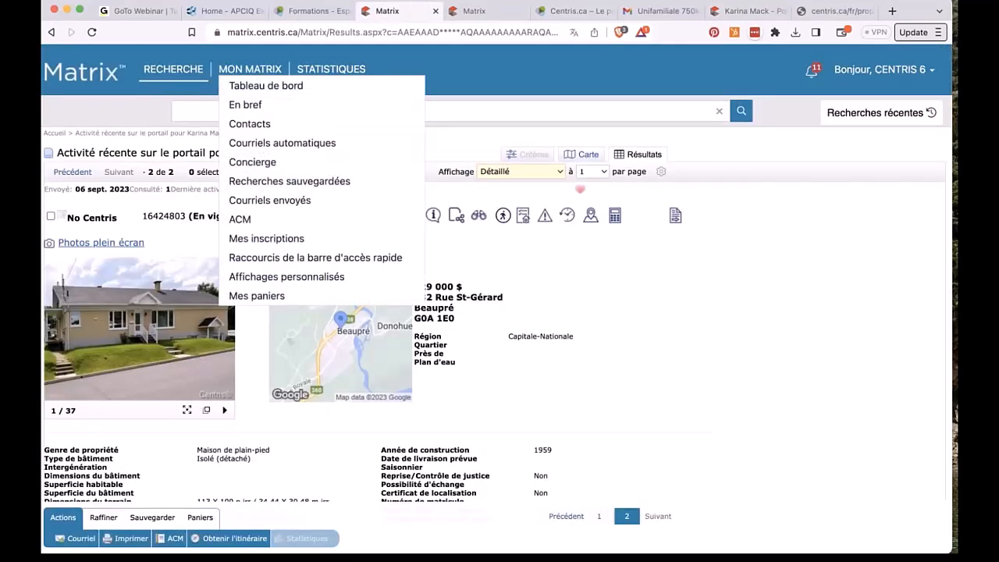
left_click(260, 145)
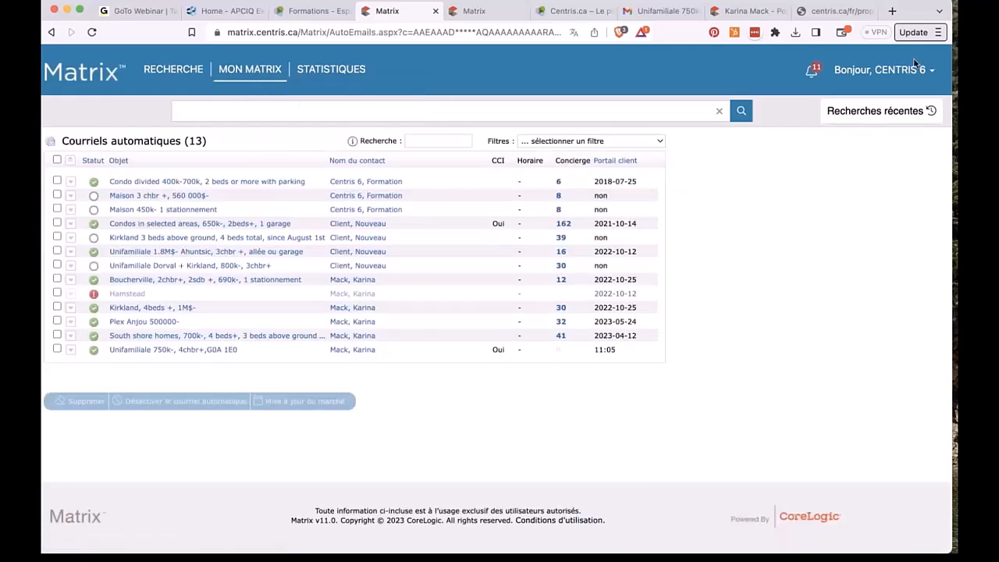
mouse_move(883, 74)
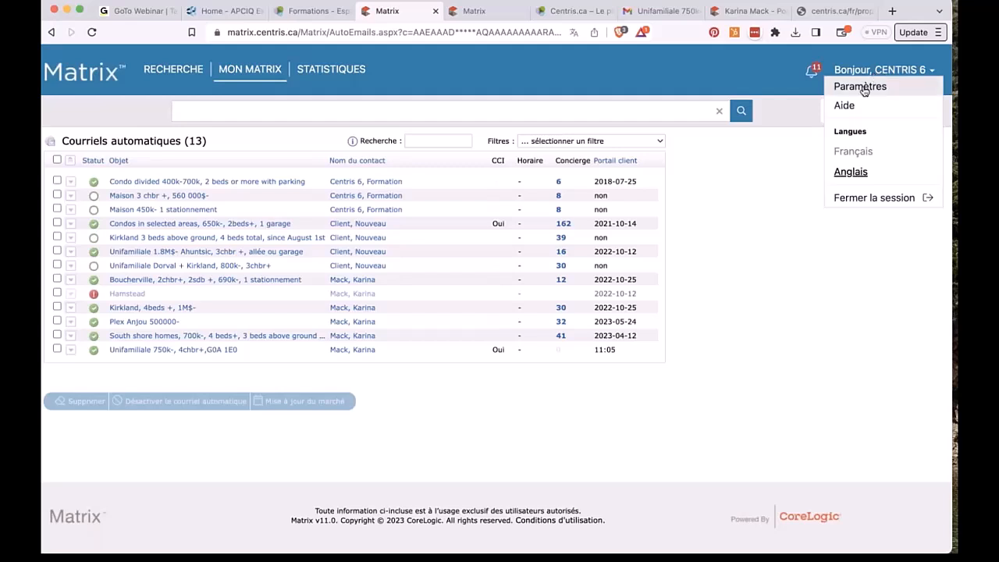
left_click(851, 86)
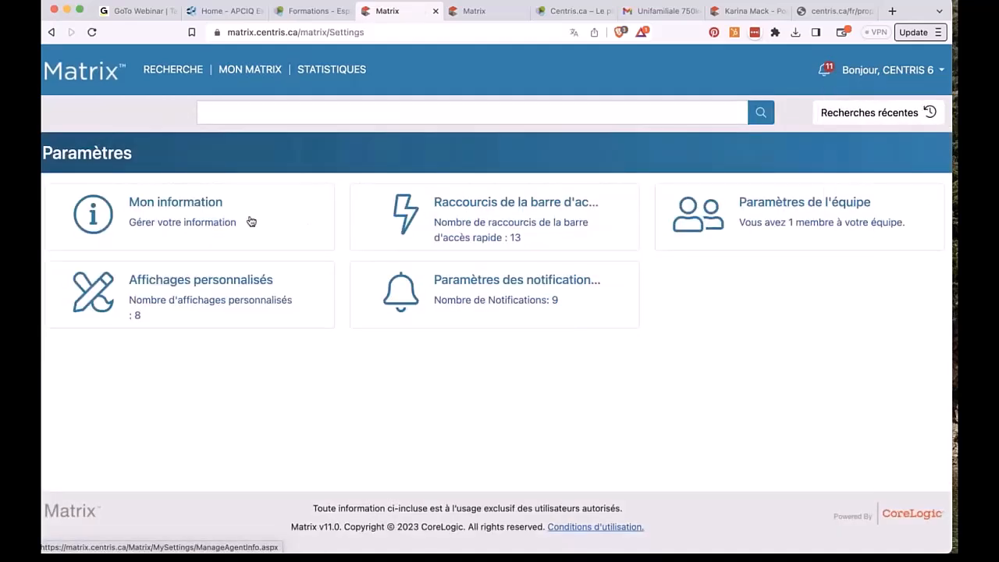
left_click(192, 201)
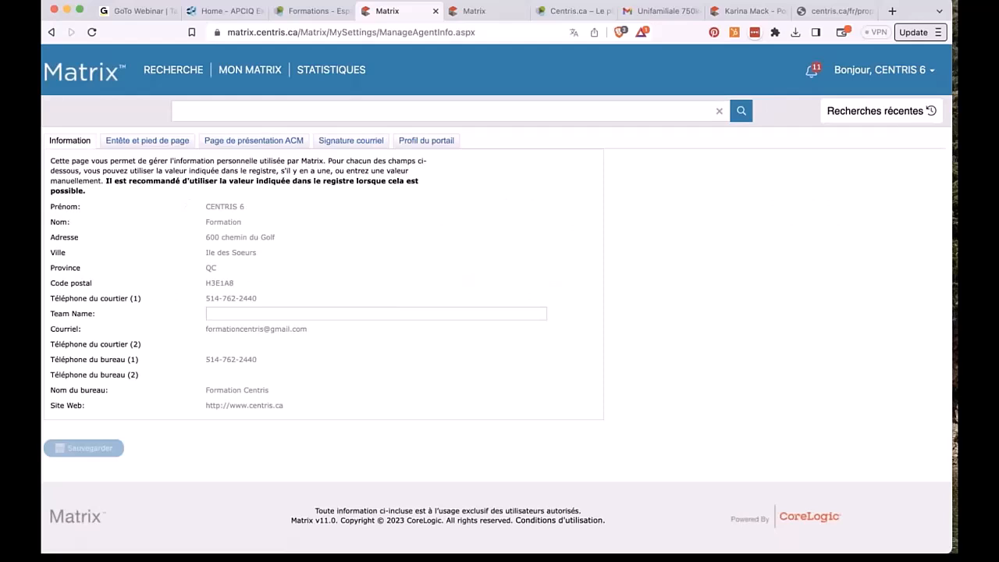
Step: On Profil du portail, expand the Photo, Message d'accueil du portail and Vidéo sections
left_click(412, 143)
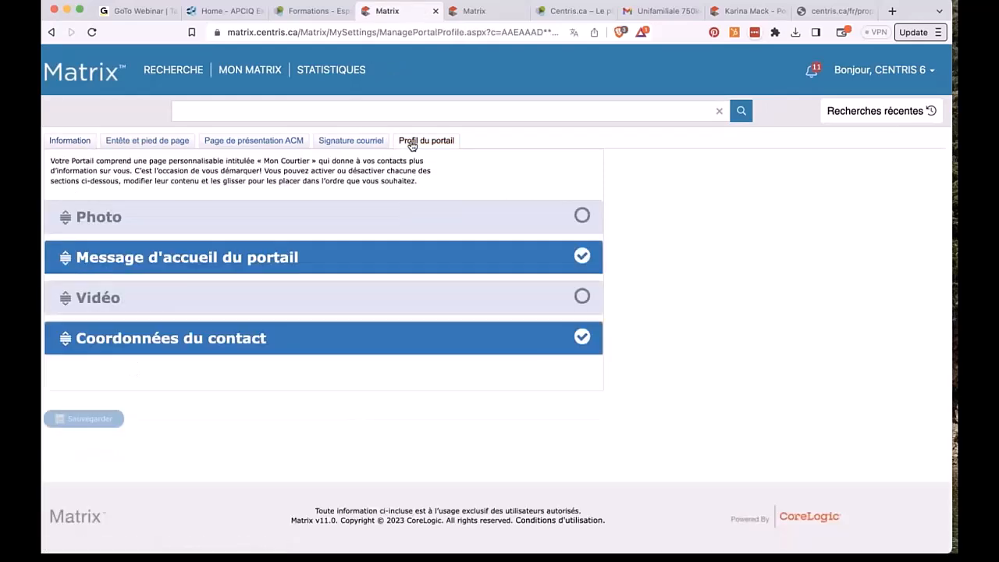
left_click(385, 214)
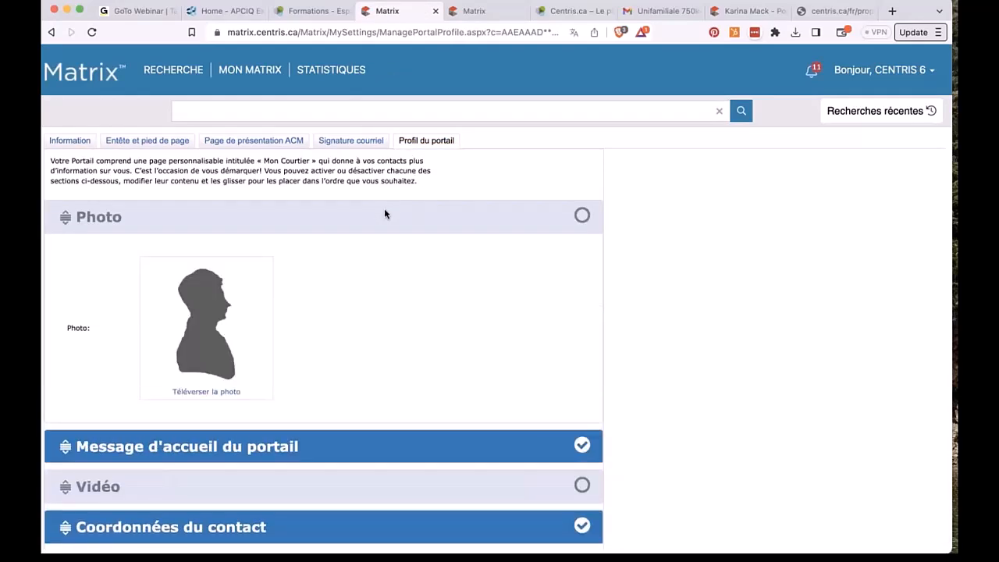
left_click(201, 446)
scroll(201, 445, "down", 5)
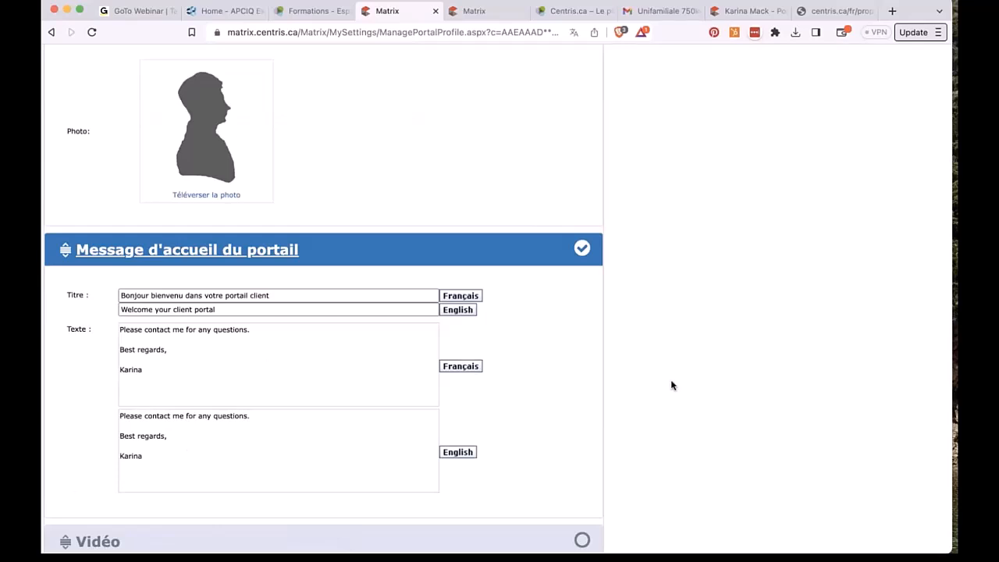
scroll(671, 385, "down", 4)
left_click(472, 380)
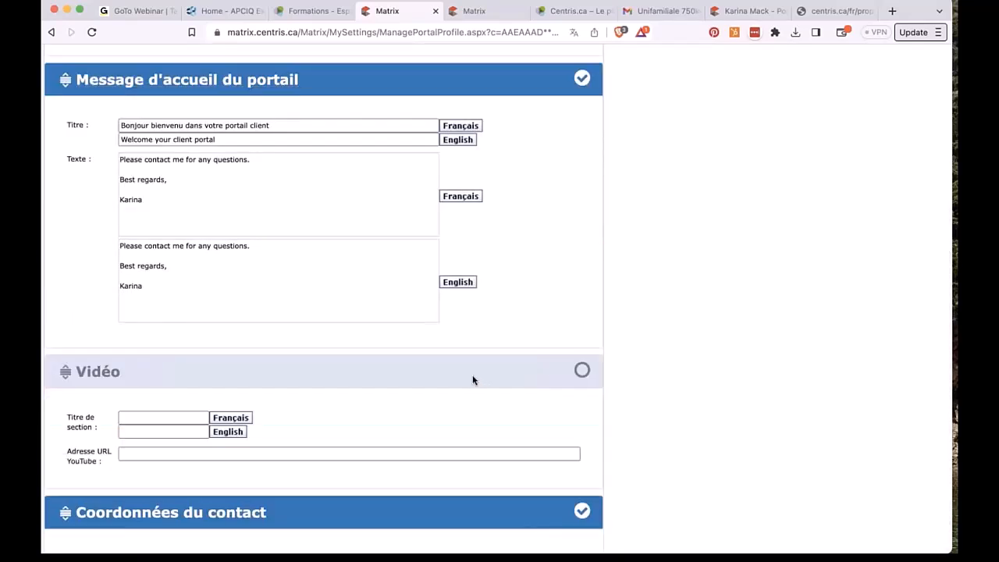
scroll(472, 380, "down", 2)
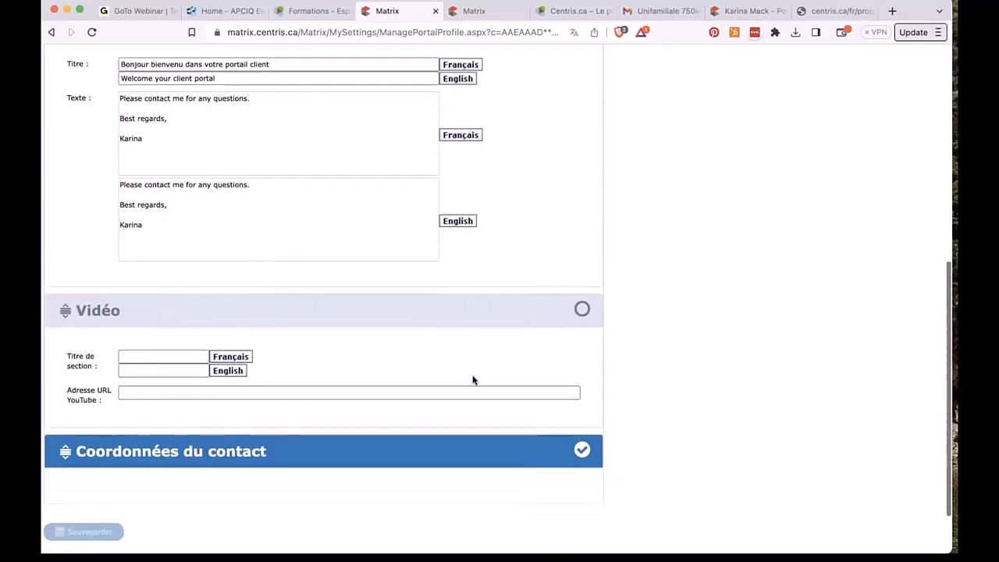
scroll(436, 446, "down", 3)
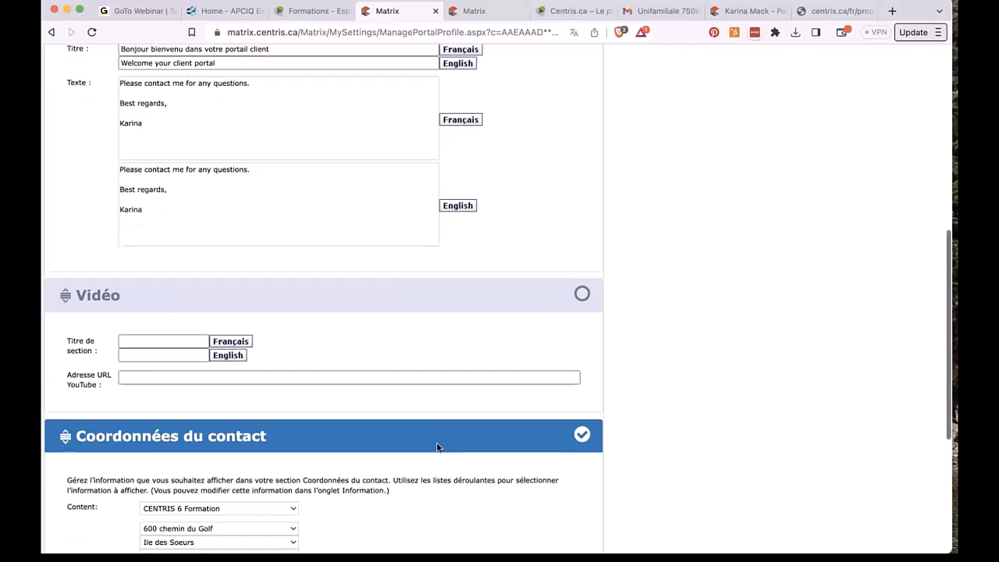
scroll(436, 446, "down", 4)
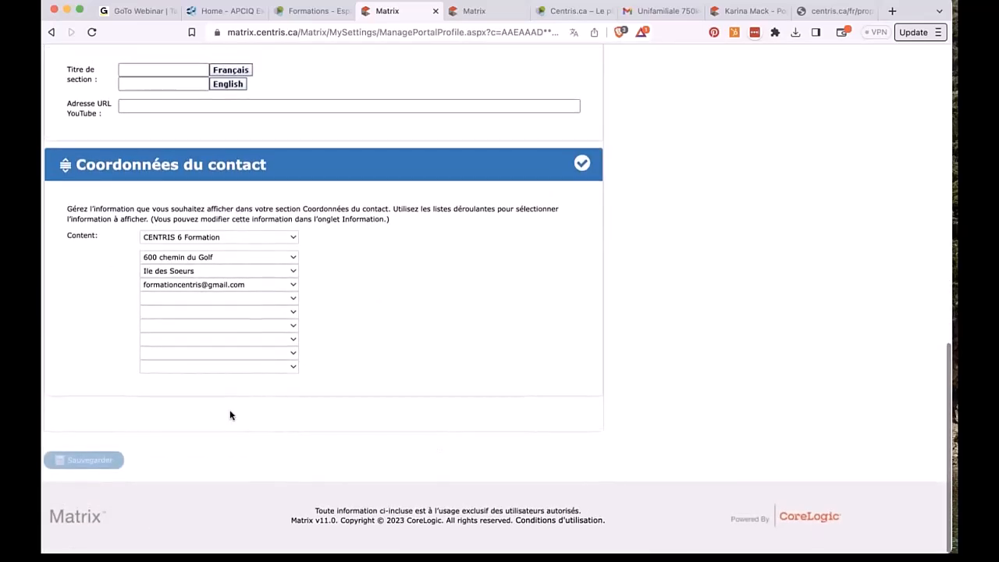
scroll(472, 288, "up", 9)
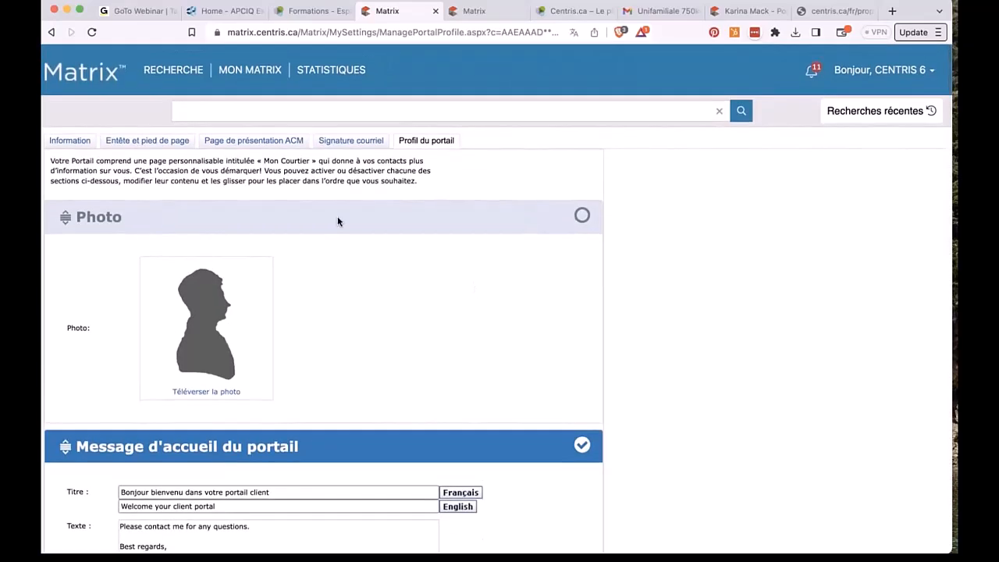
Step: Open Entête et pied de page and compare it with the live client portal
left_click(166, 144)
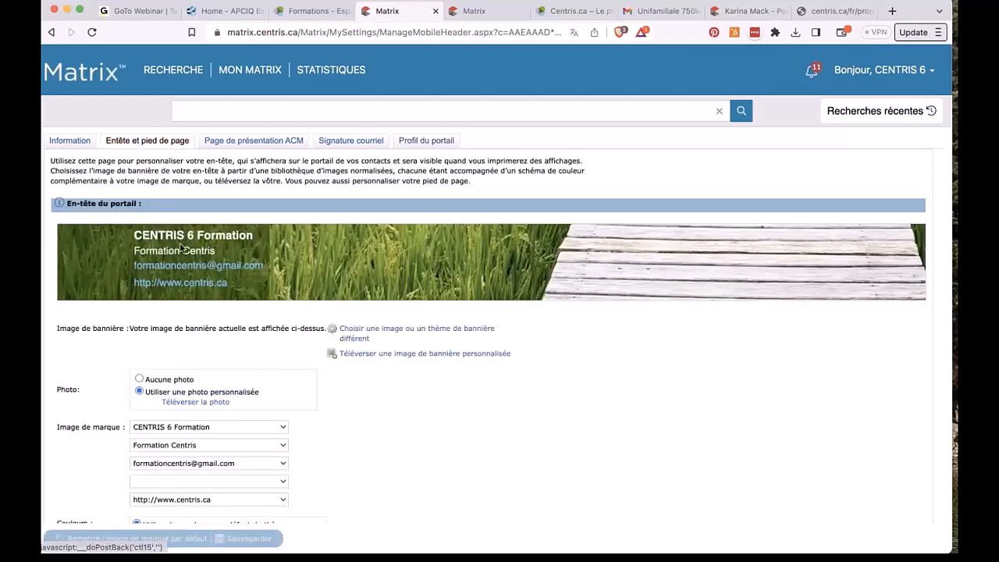
left_click(755, 13)
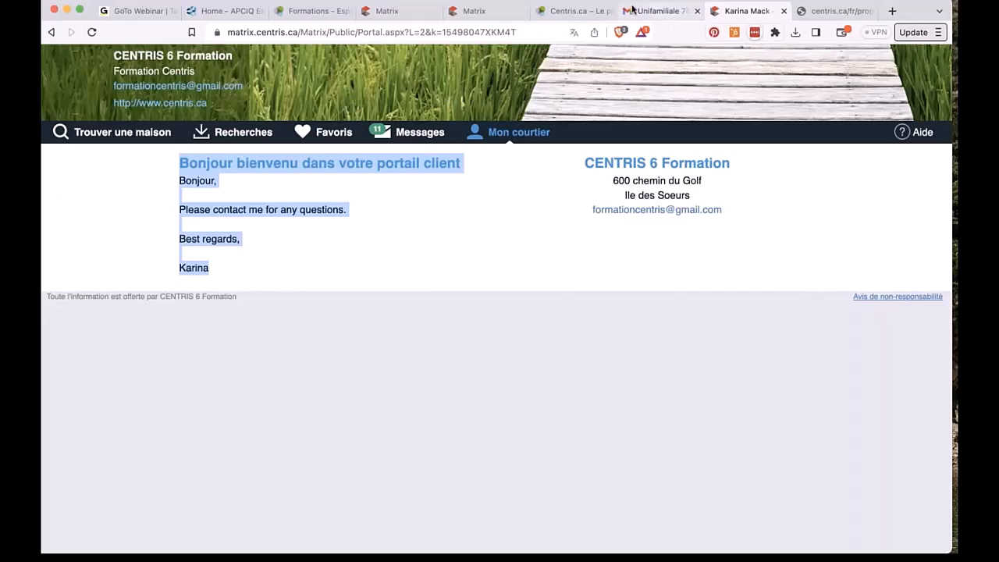
left_click(405, 12)
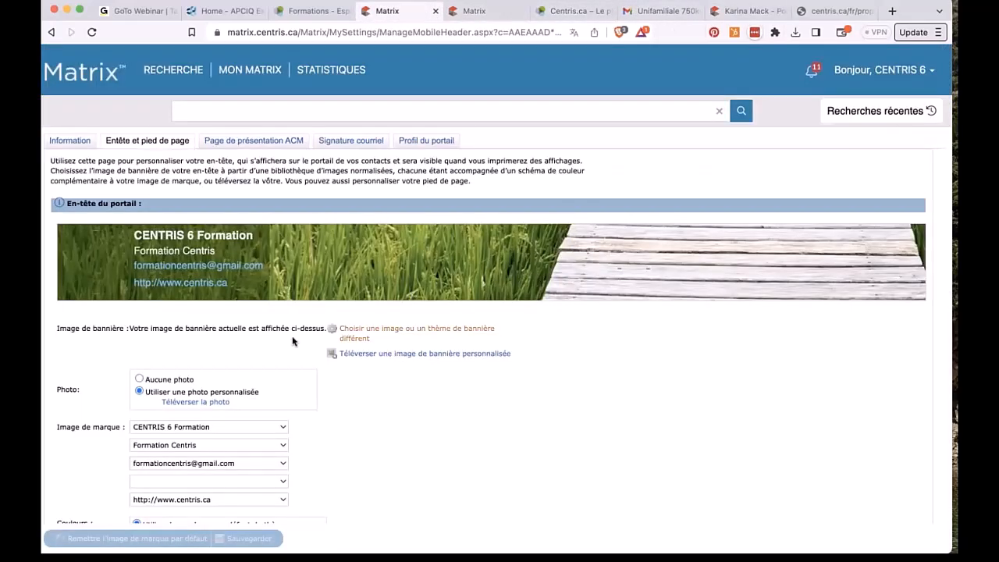
Step: Browse the available banner images and themes, then go back to the header settings
left_click(365, 339)
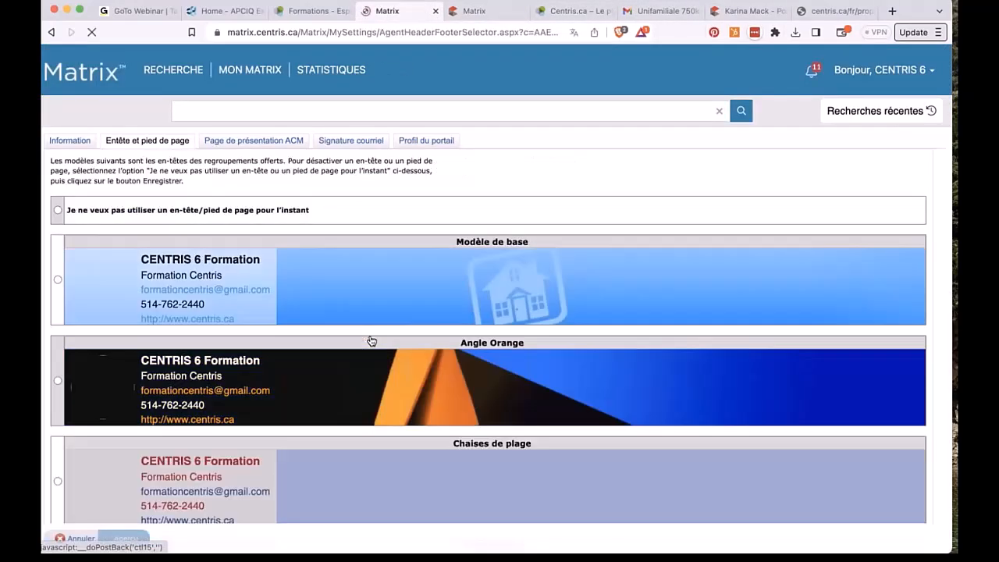
scroll(499, 284, "down", 20)
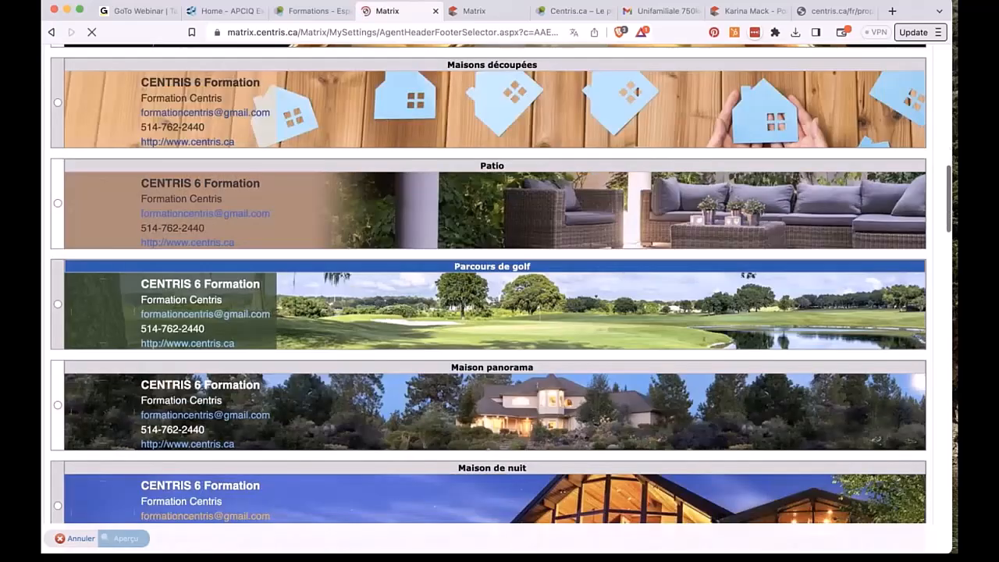
scroll(892, 50, "down", 15)
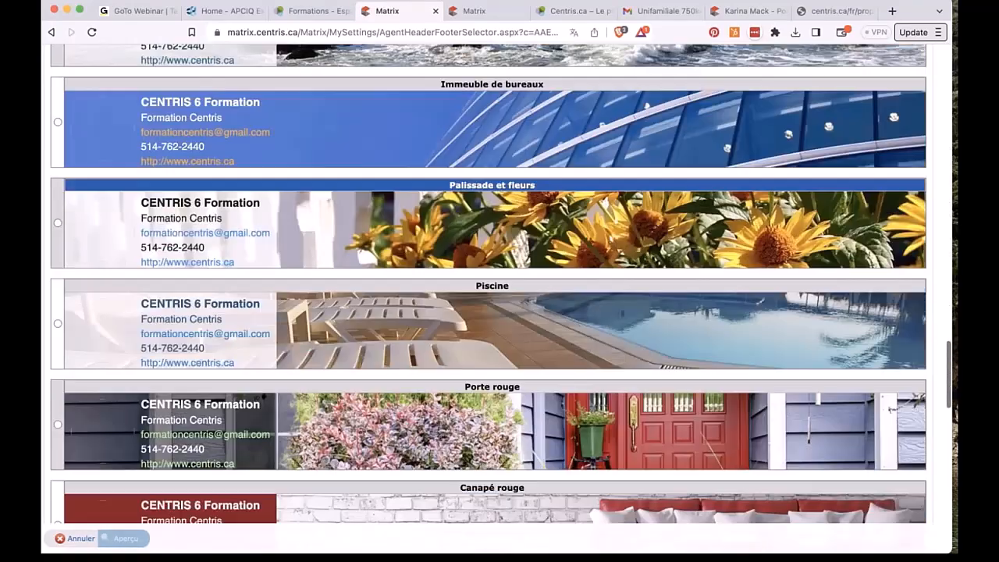
scroll(892, 50, "up", 20)
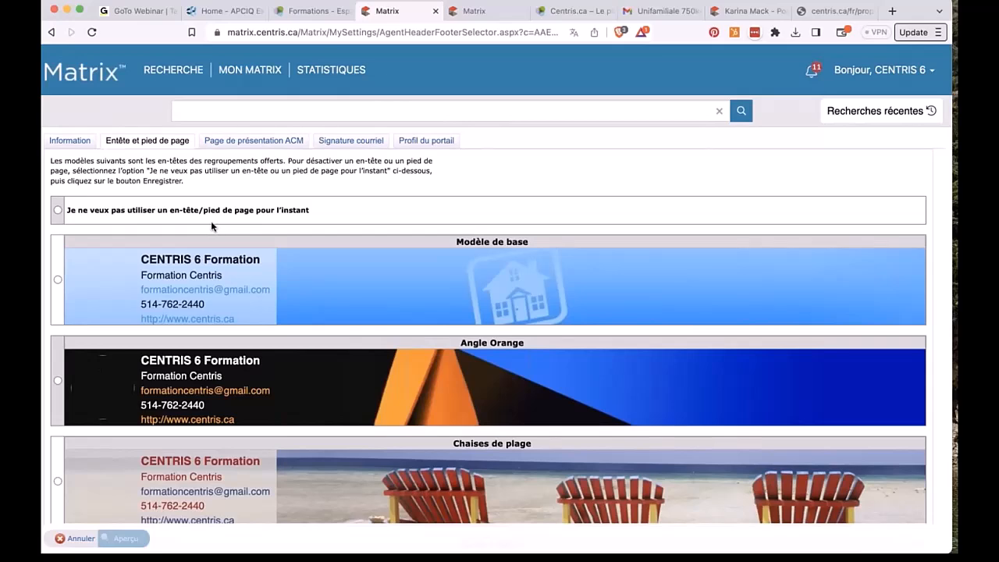
left_click(51, 32)
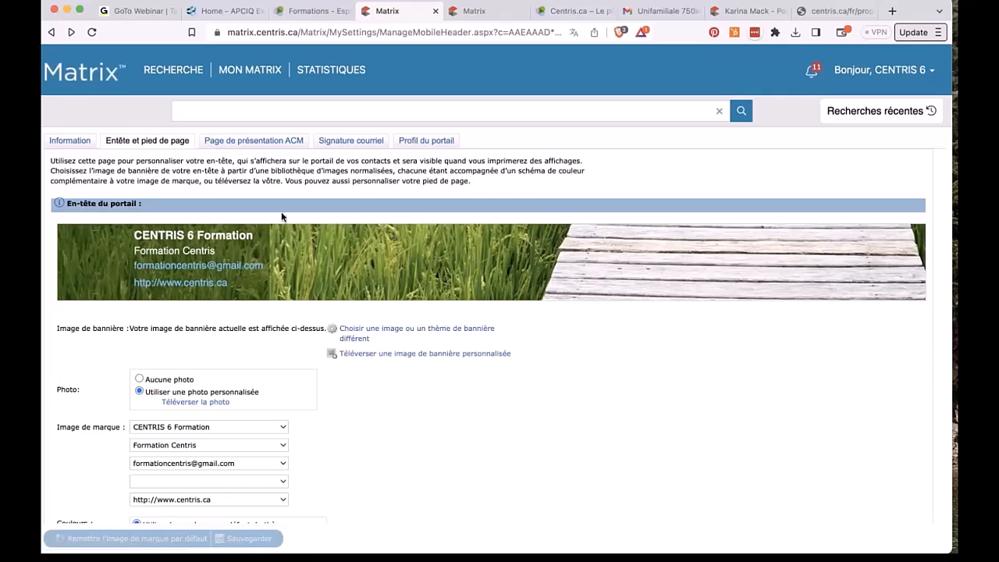
Step: Show the custom banner image upload option and toggle the header photo off and back on
left_click(476, 356)
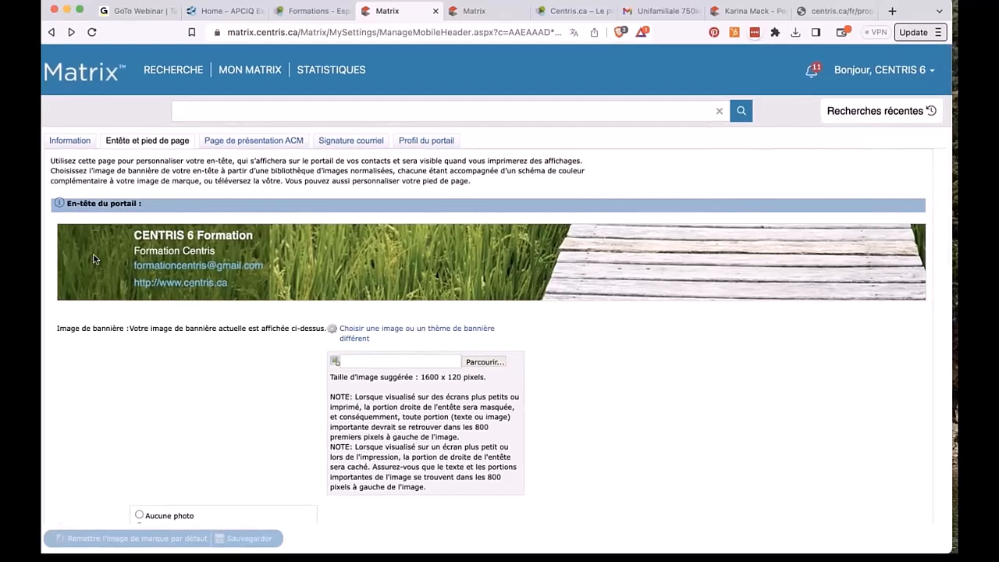
scroll(94, 254, "up", 5)
scroll(100, 244, "up", 3)
scroll(100, 245, "left", 2)
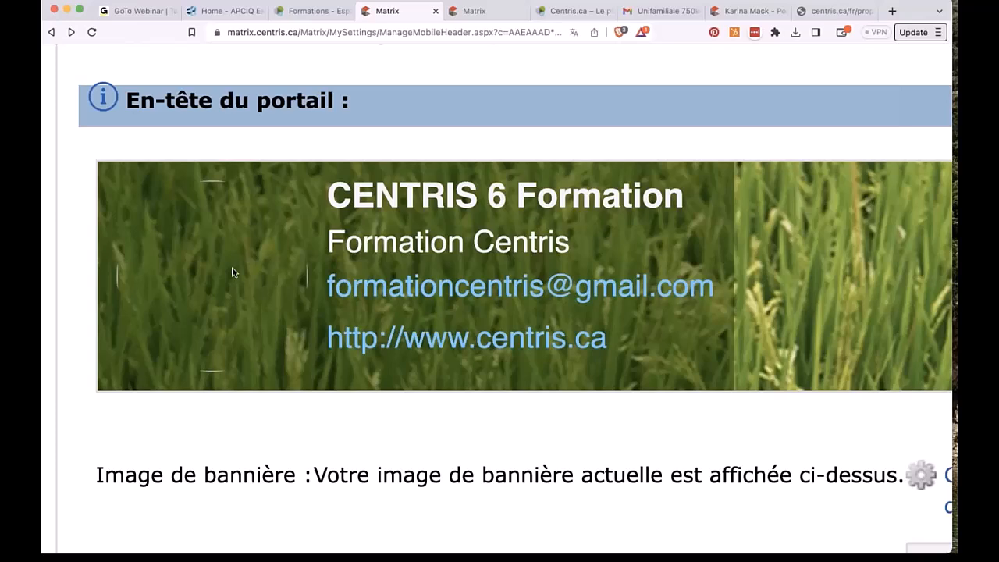
scroll(232, 272, "down", 8)
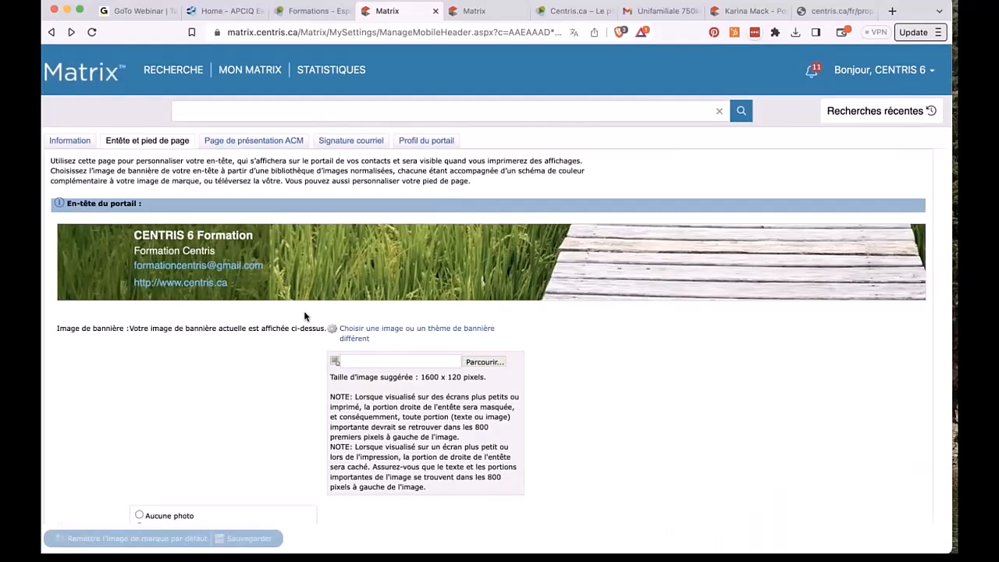
scroll(305, 315, "down", 3)
left_click(140, 378)
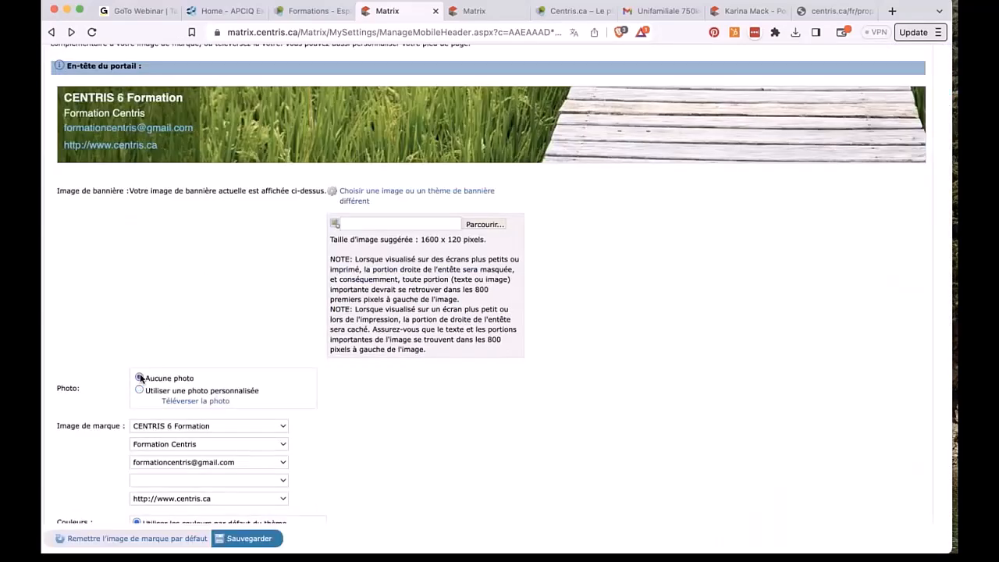
scroll(160, 330, "up", 2)
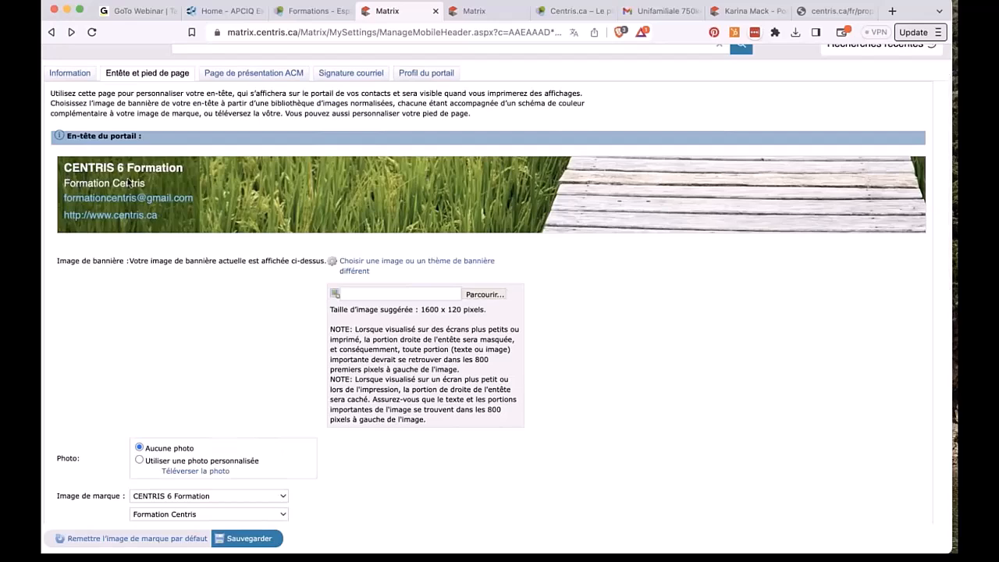
left_click(140, 461)
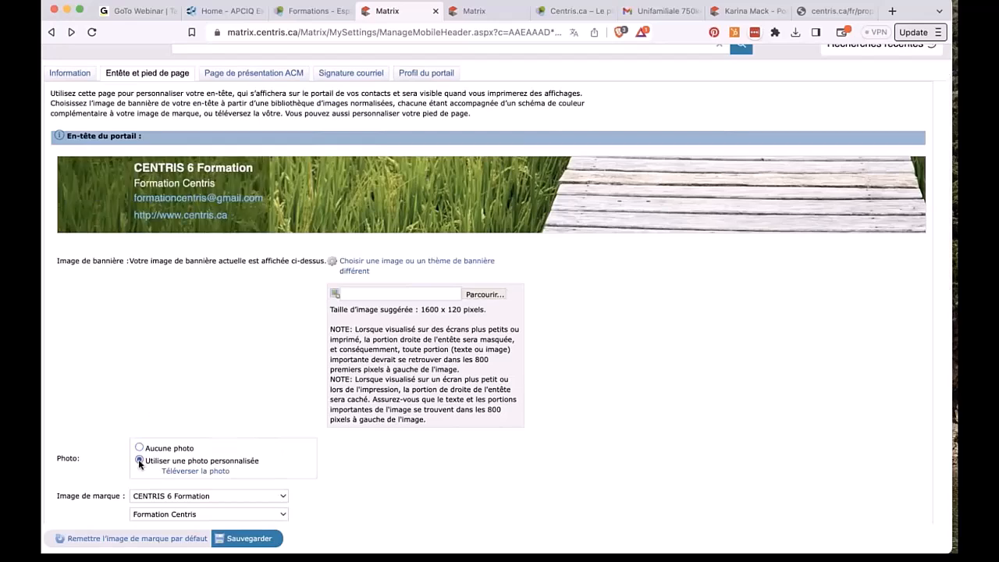
Step: Switch the header to custom colours: brand background #1d3d00, banner background #557522
scroll(192, 435, "down", 5)
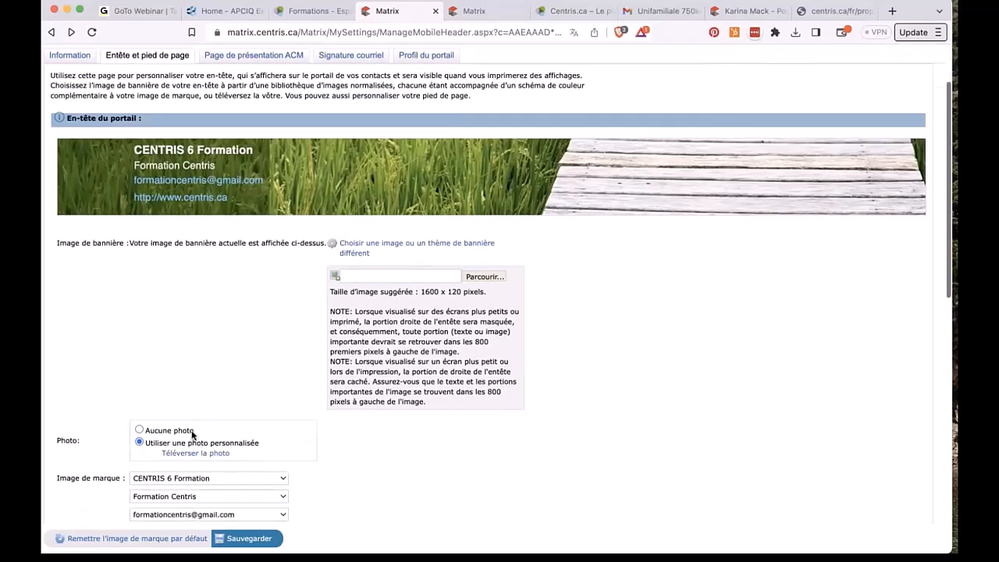
scroll(192, 435, "down", 1)
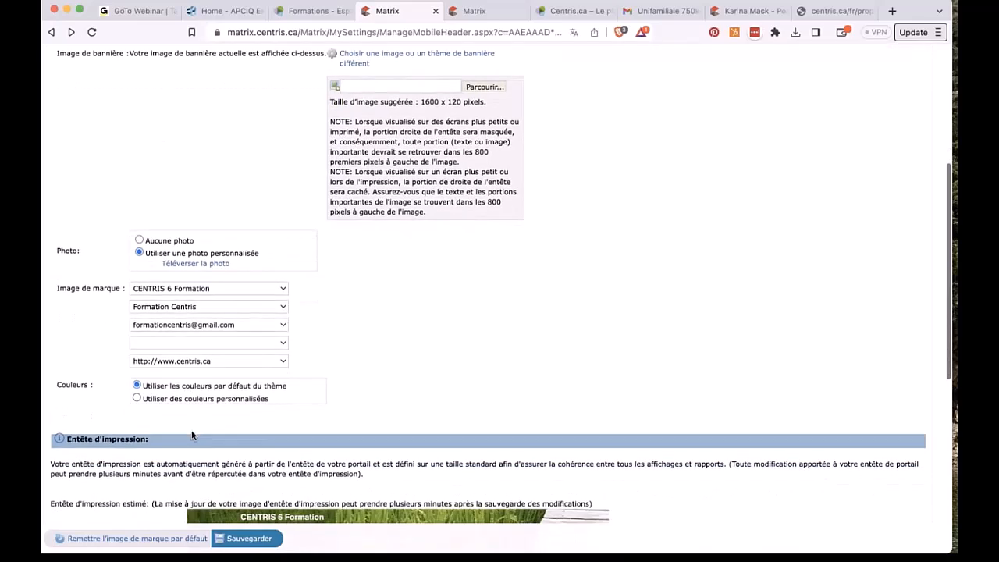
left_click(136, 391)
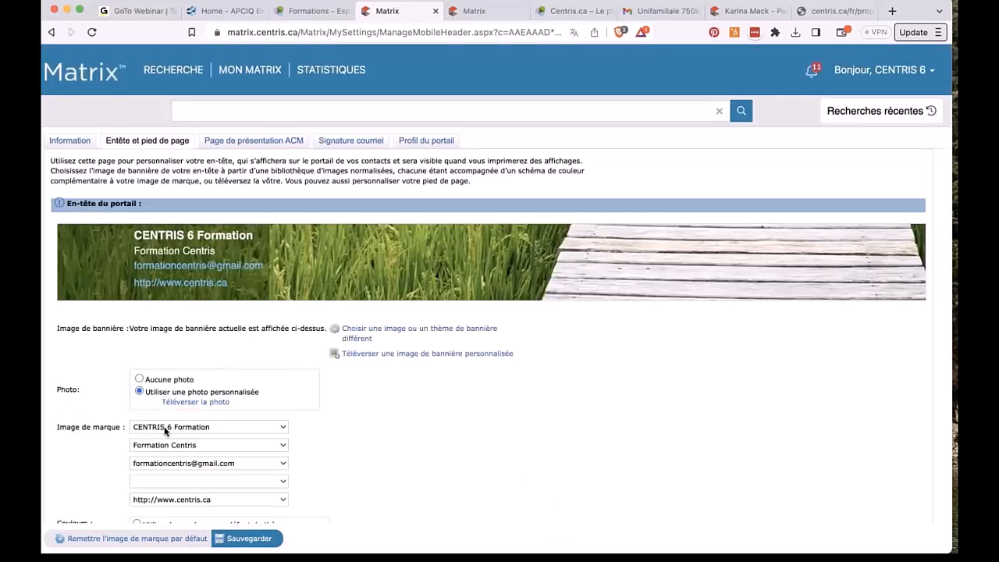
scroll(165, 430, "down", 9)
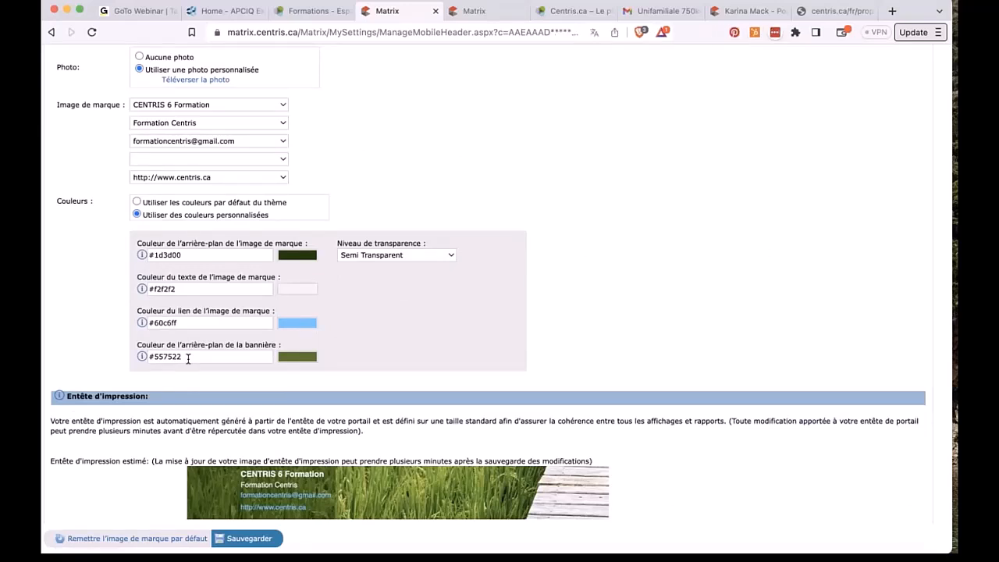
scroll(188, 358, "down", 12)
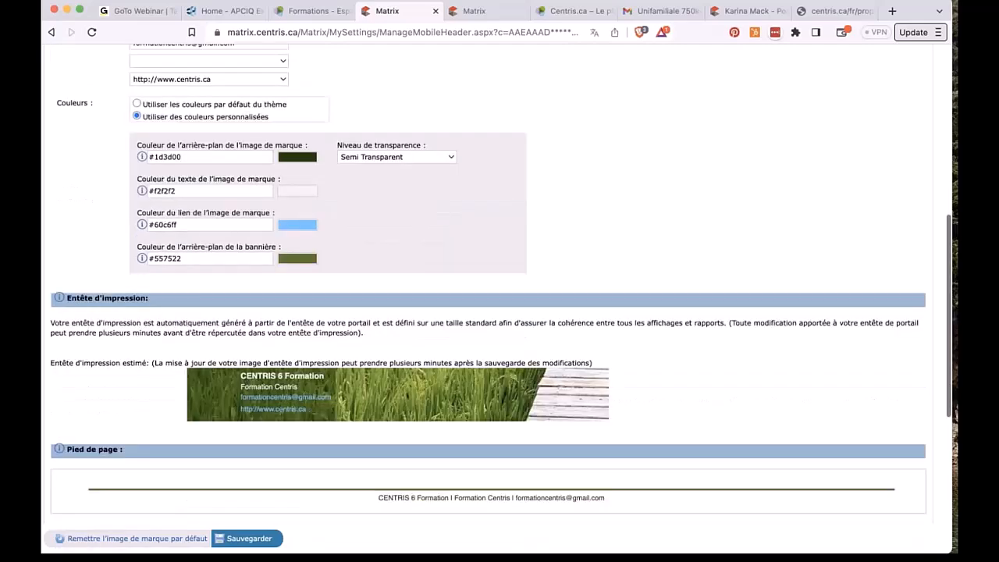
scroll(183, 175, "up", 3)
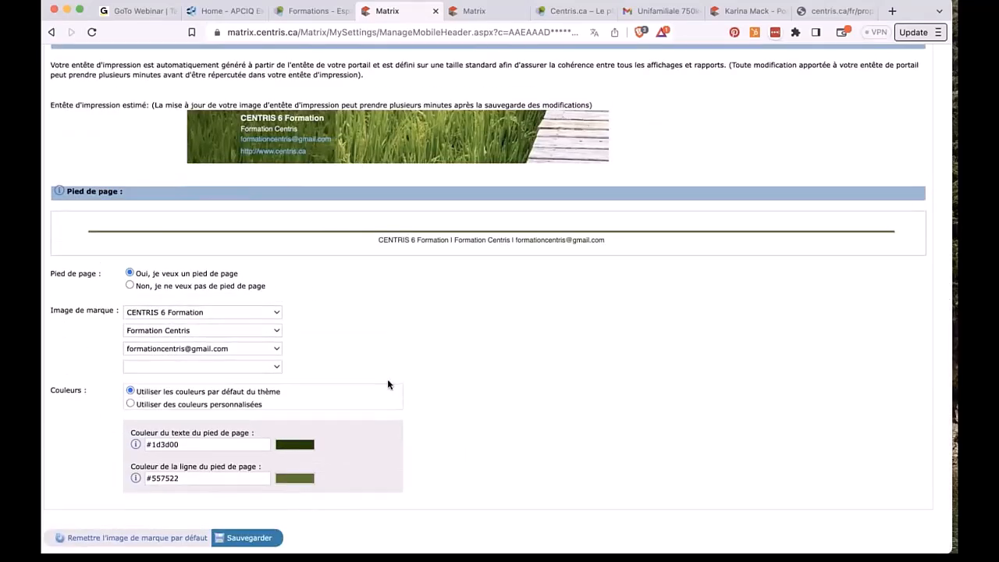
scroll(388, 384, "up", 15)
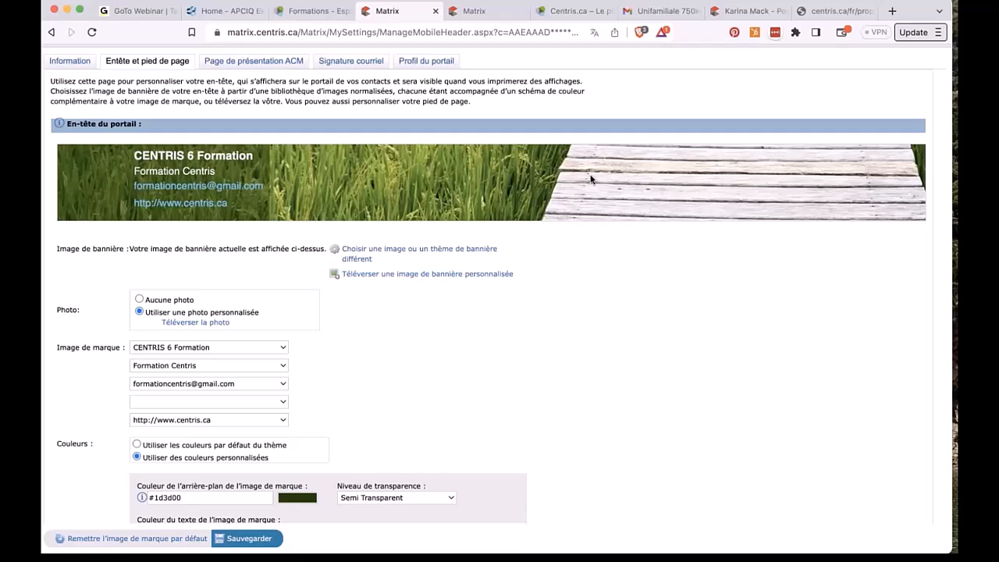
Step: Check the choices for the e-mail line and leave that setting unchanged
left_click(282, 383)
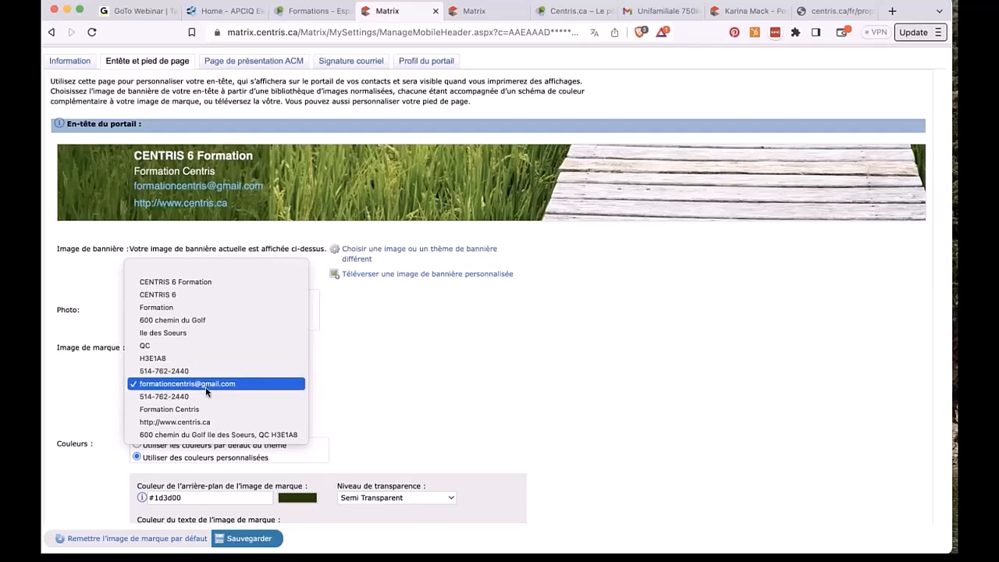
left_click(393, 419)
scroll(393, 420, "up", 3)
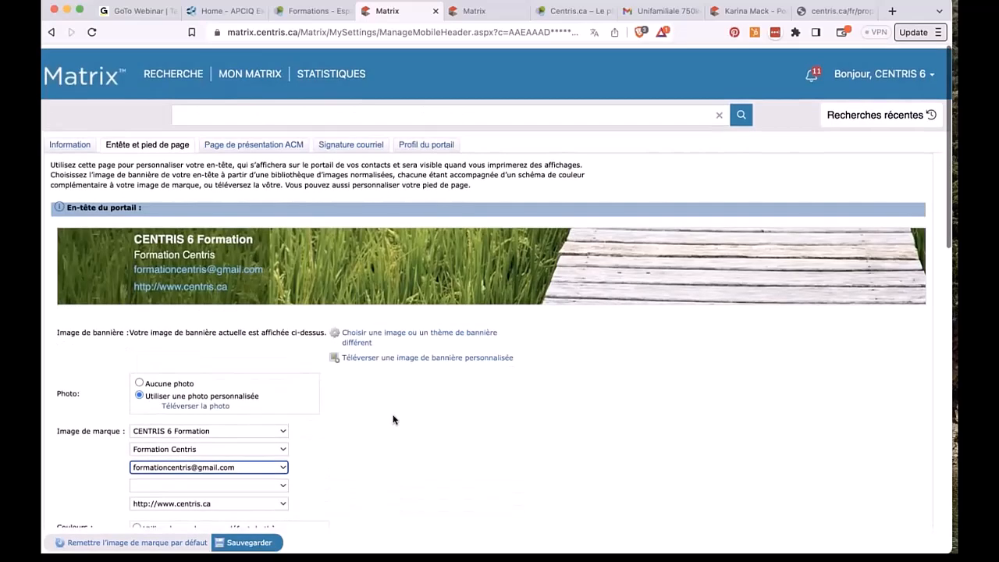
Step: Leave the settings pages without saving and return to the Mon Matrix home dashboard
left_click(70, 142)
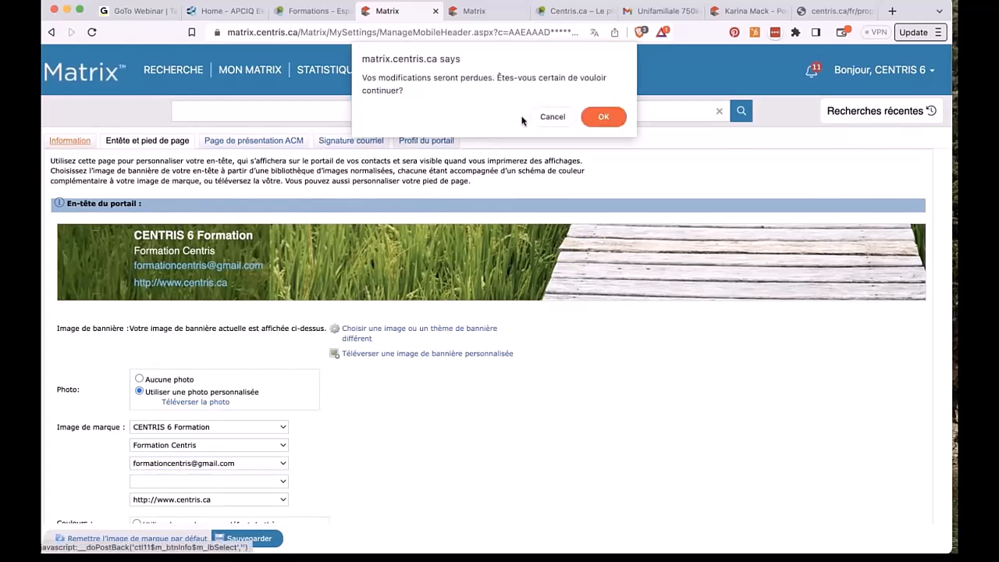
left_click(601, 117)
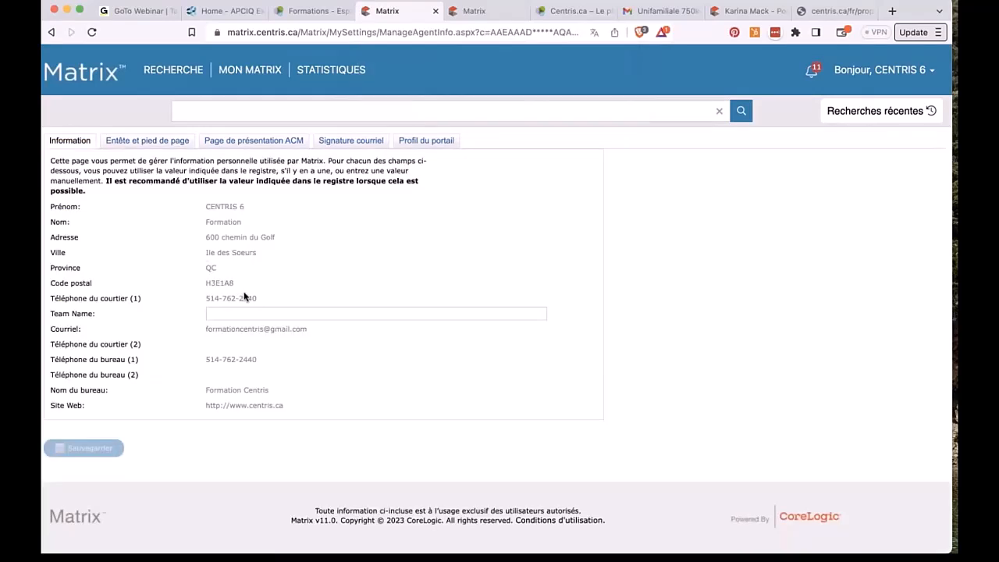
triple_click(236, 328)
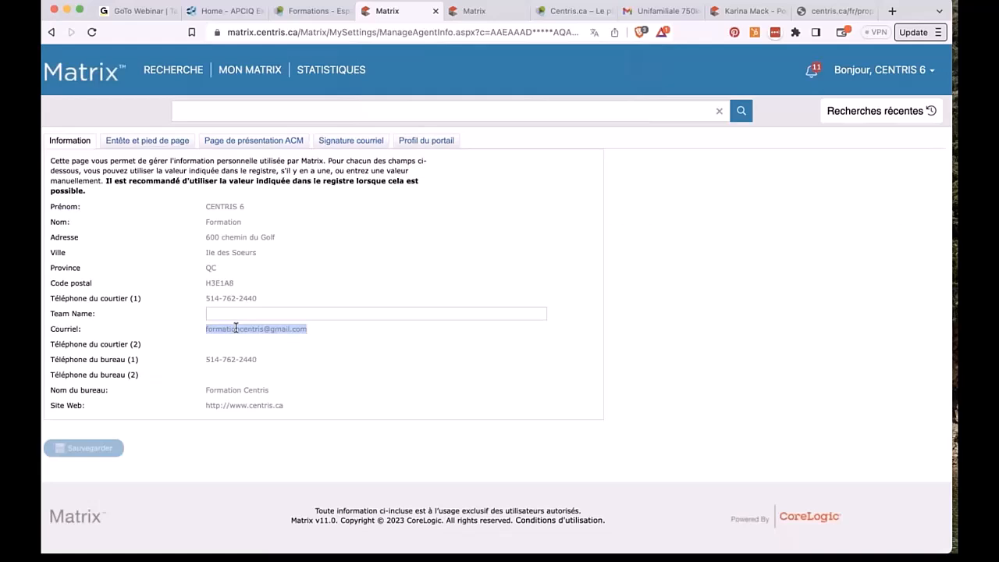
left_click(87, 69)
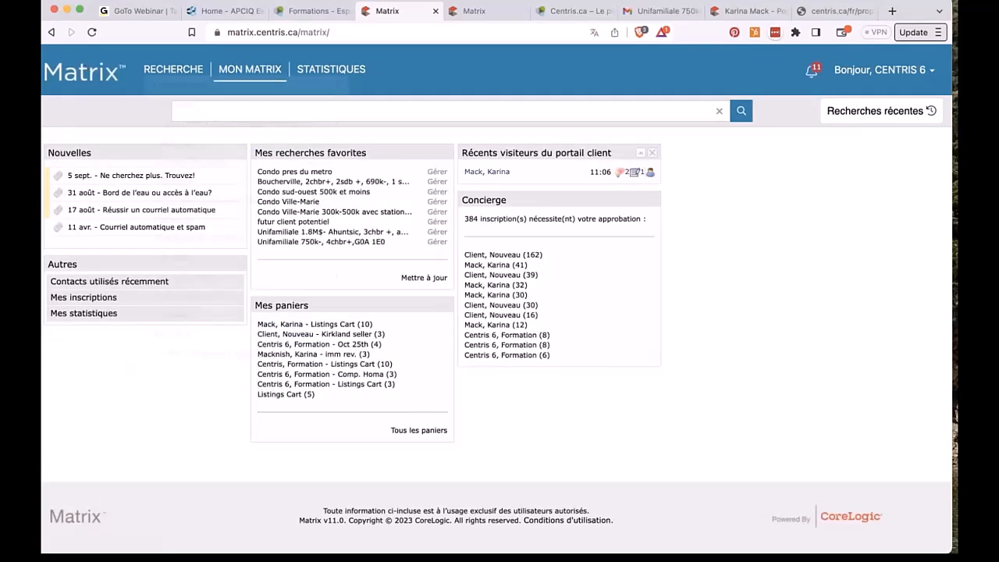
Step: Open the Générale search form under RECHERCHE > Copropriété/Appartement résidentiel
left_click(173, 68)
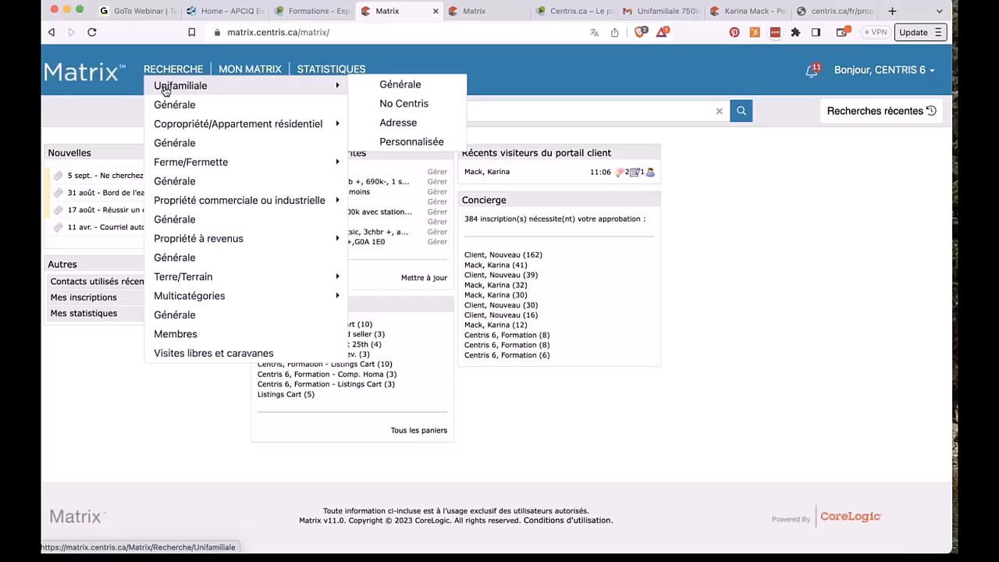
mouse_move(226, 125)
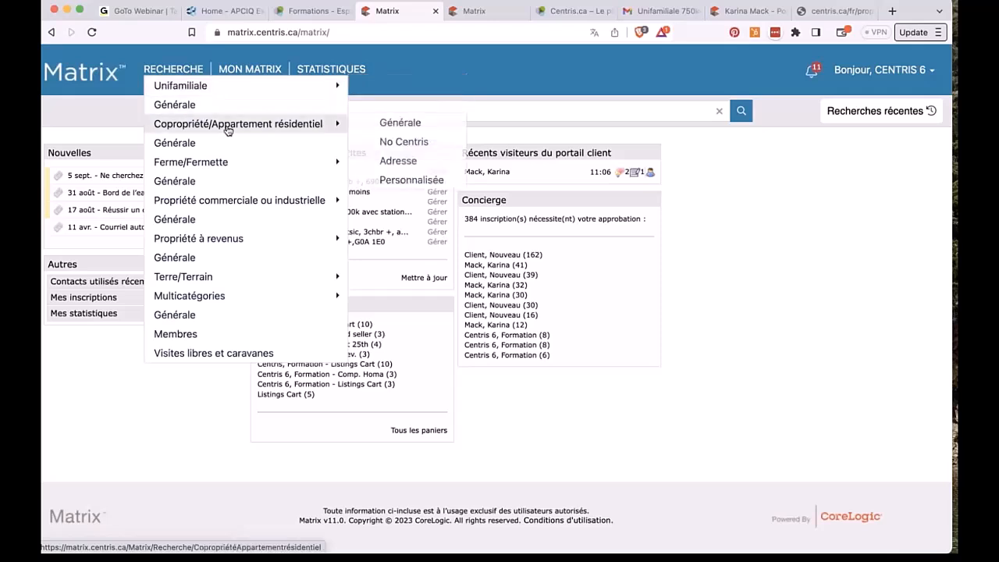
left_click(392, 124)
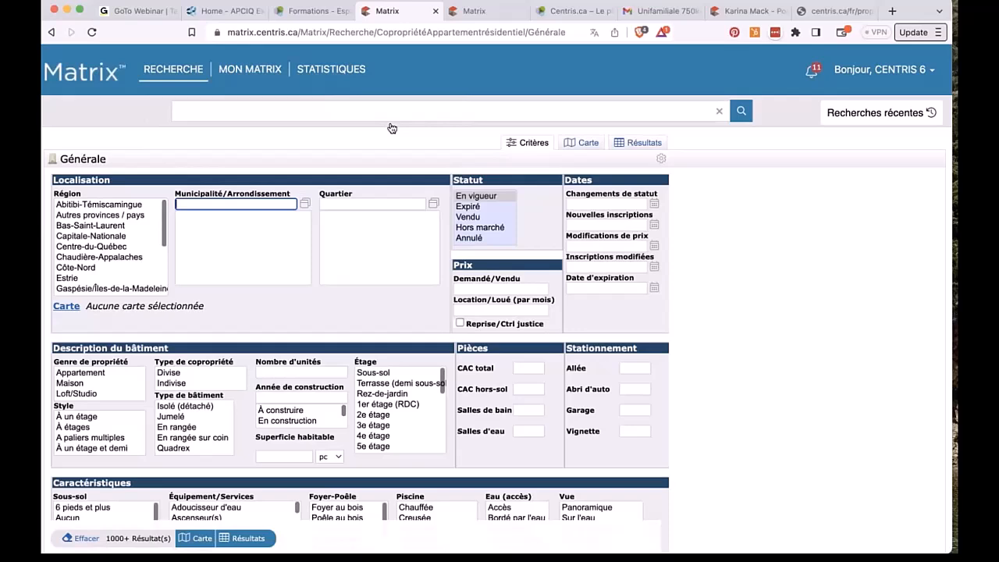
Step: Choose Montréal as the search Région
mouse_move(158, 74)
scroll(117, 242, "down", 5)
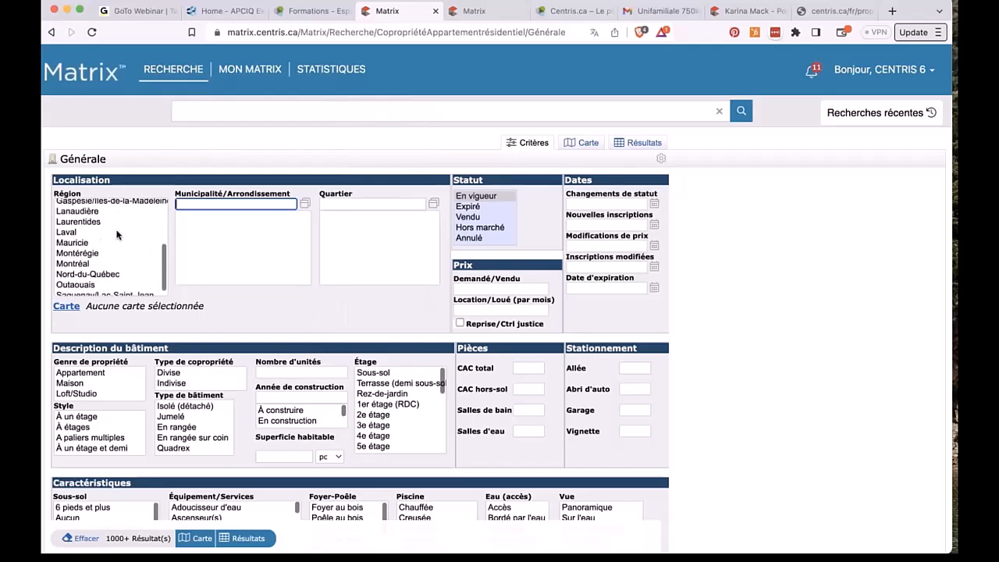
left_click(82, 263)
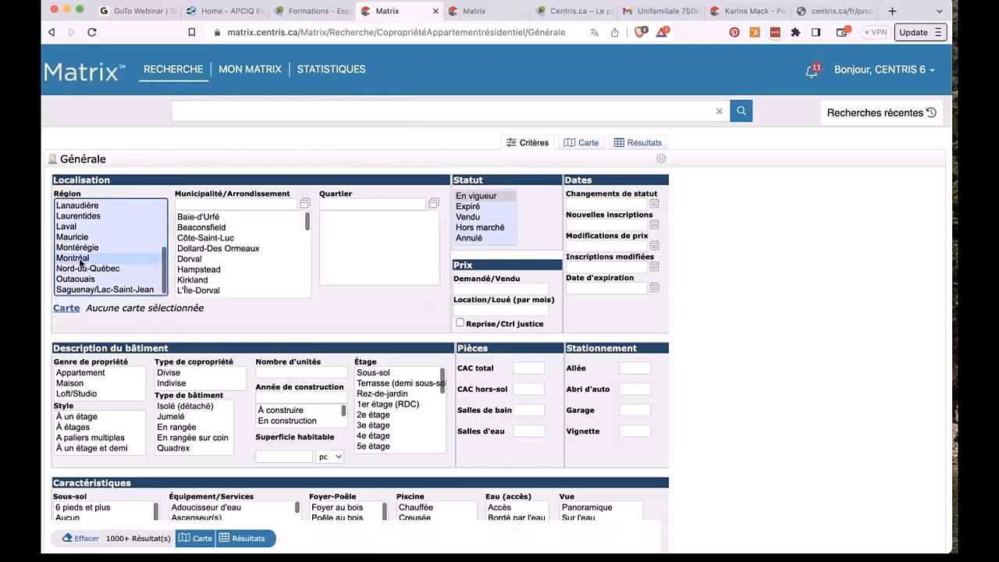
Step: Filter municipalities with 'ahun', run the search, then return to the Critères form
scroll(213, 275, "down", 2)
scroll(212, 276, "down", 4)
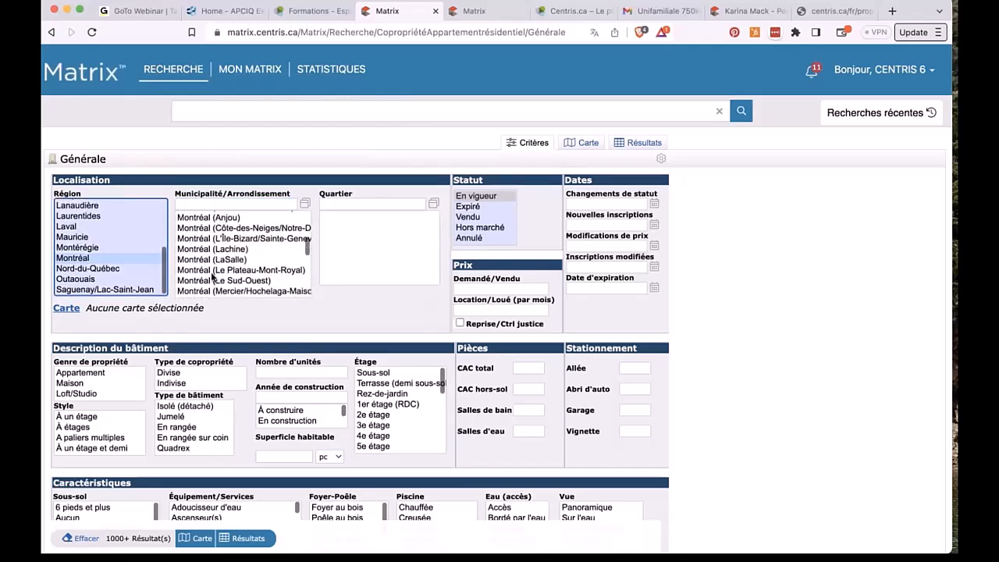
left_click(200, 203)
type("ahun")
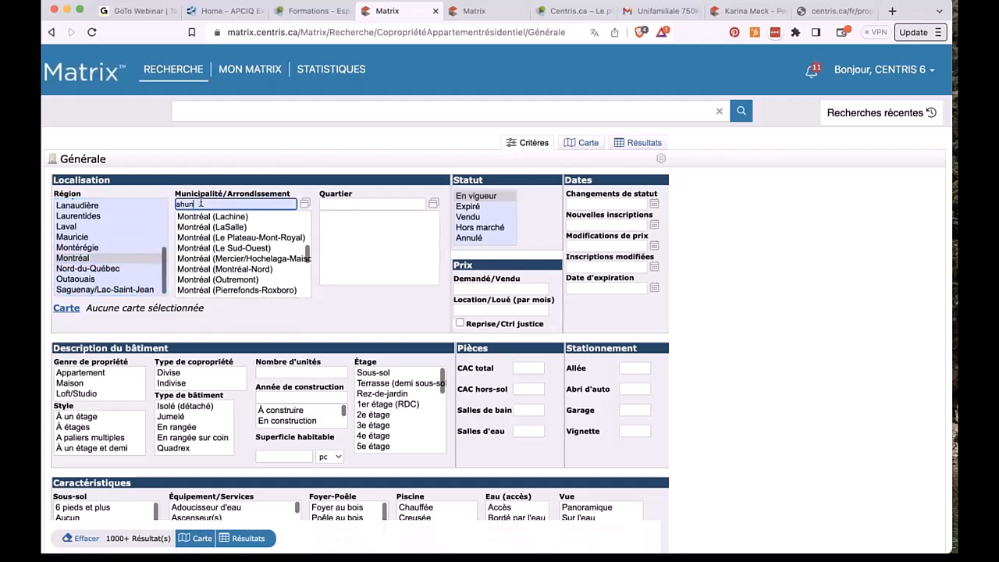
key("Return")
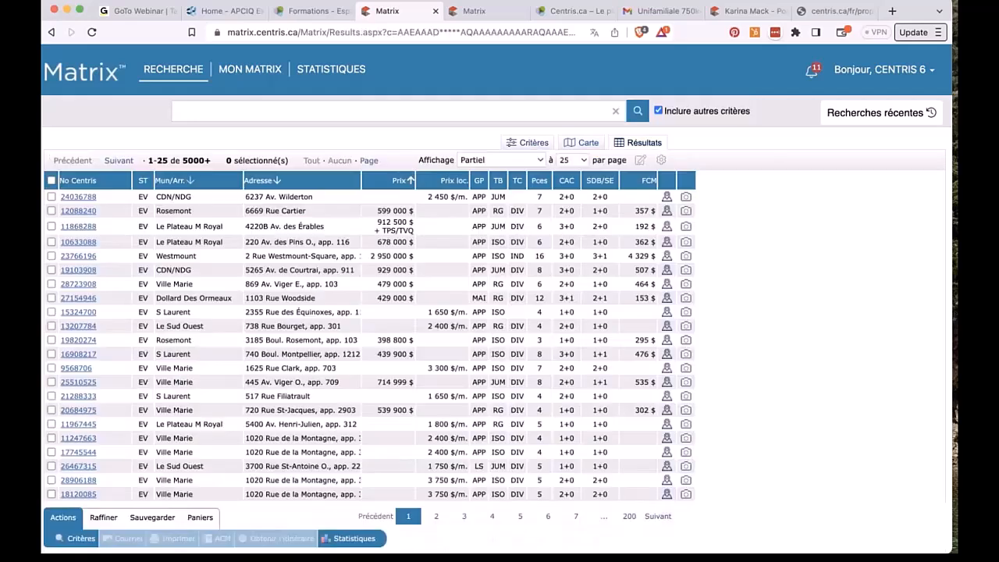
left_click(525, 146)
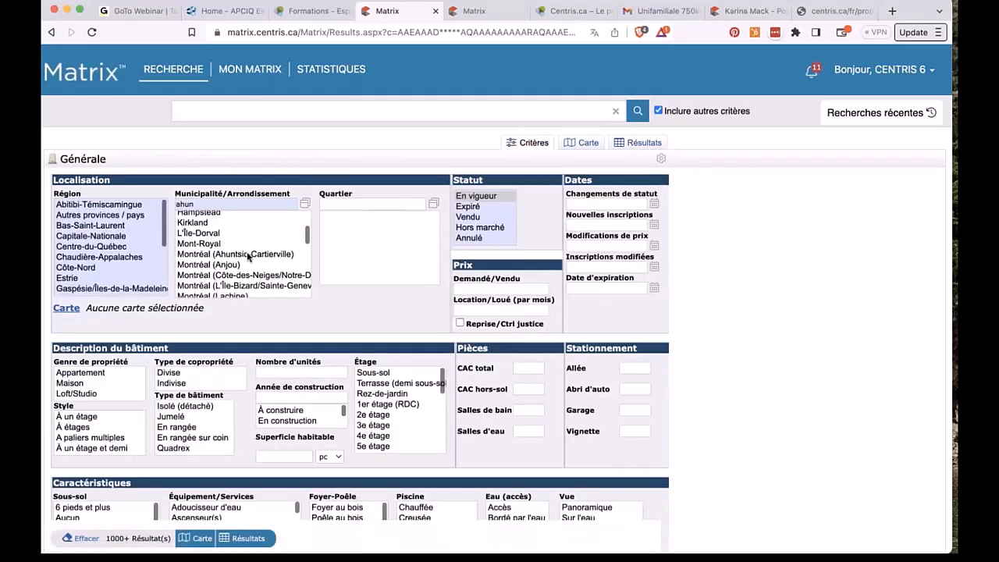
left_click(206, 202)
Step: Clear the municipality filter, add Ahuntsic-Cartierville in the lookup, then cancel it
double_click(205, 203)
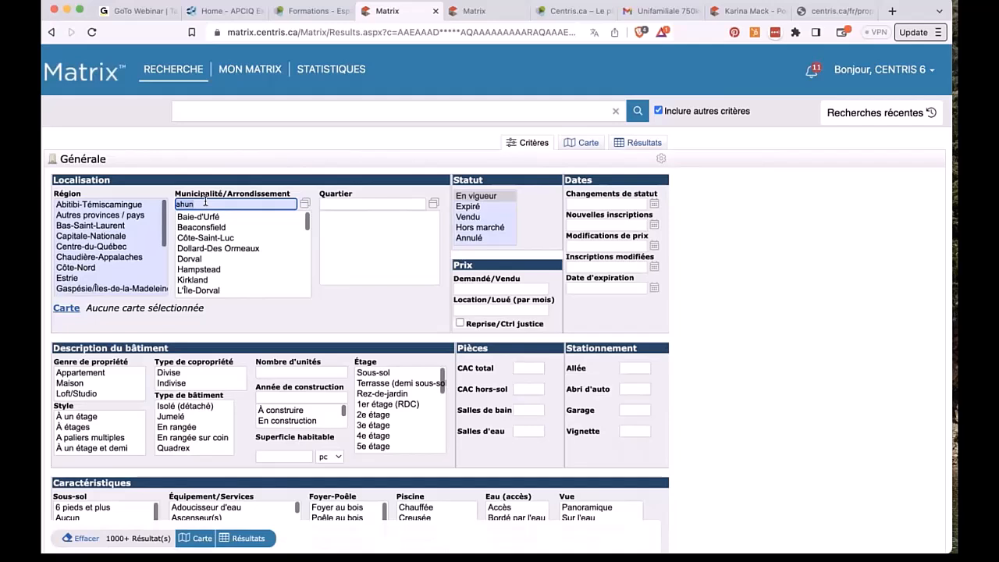
key("BackSpace")
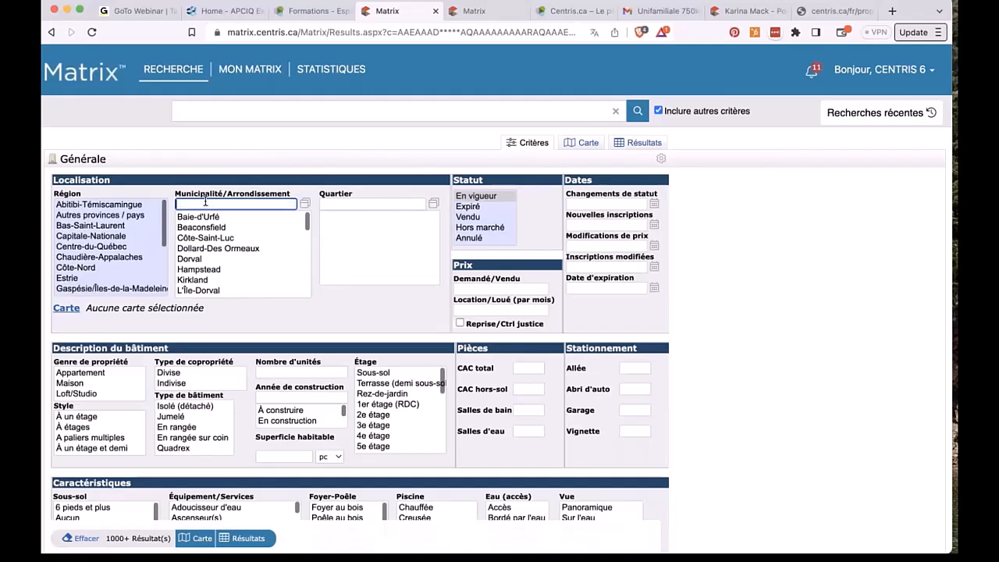
left_click(304, 205)
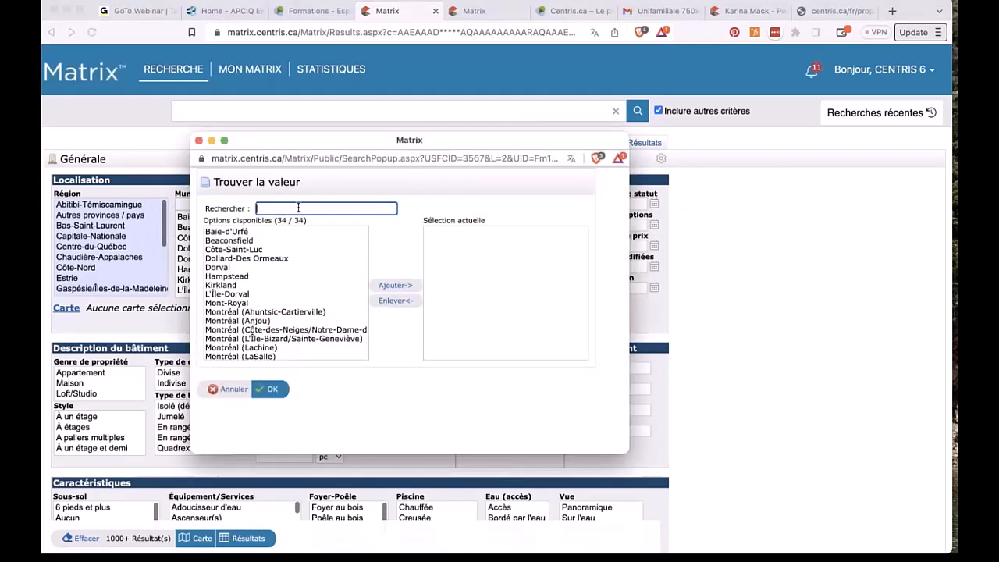
type("ah")
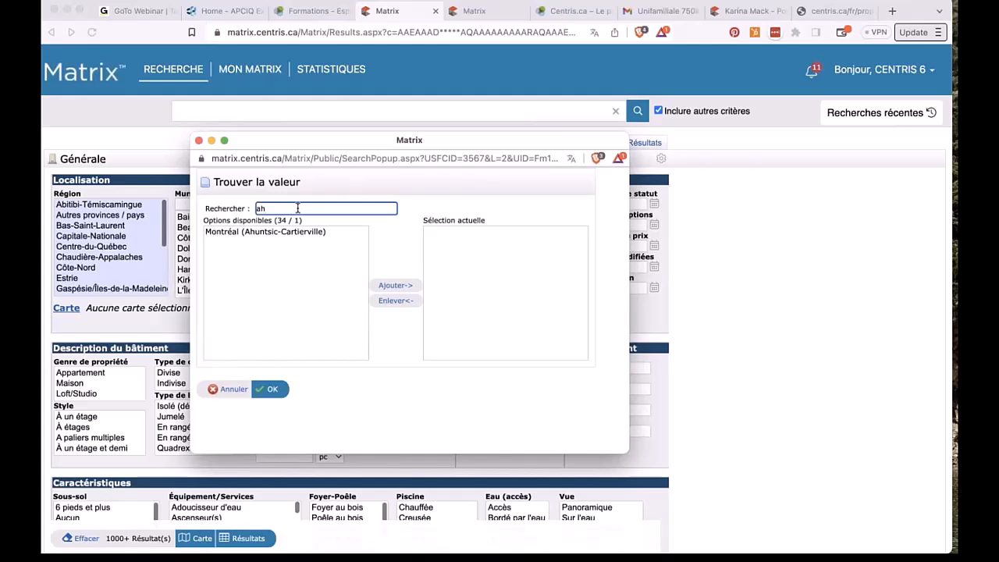
left_click(277, 232)
left_click(402, 287)
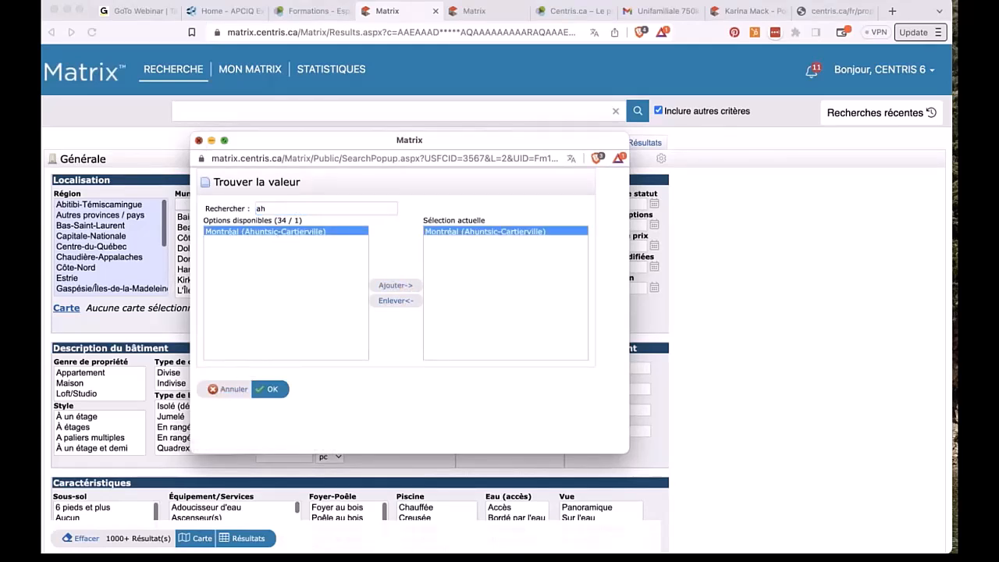
left_click(200, 141)
Step: Select Montréal (Le Plateau-Mont-Royal) and Montréal (LaSalle) in the Municipalité list
scroll(201, 256, "down", 2)
scroll(200, 266, "down", 2)
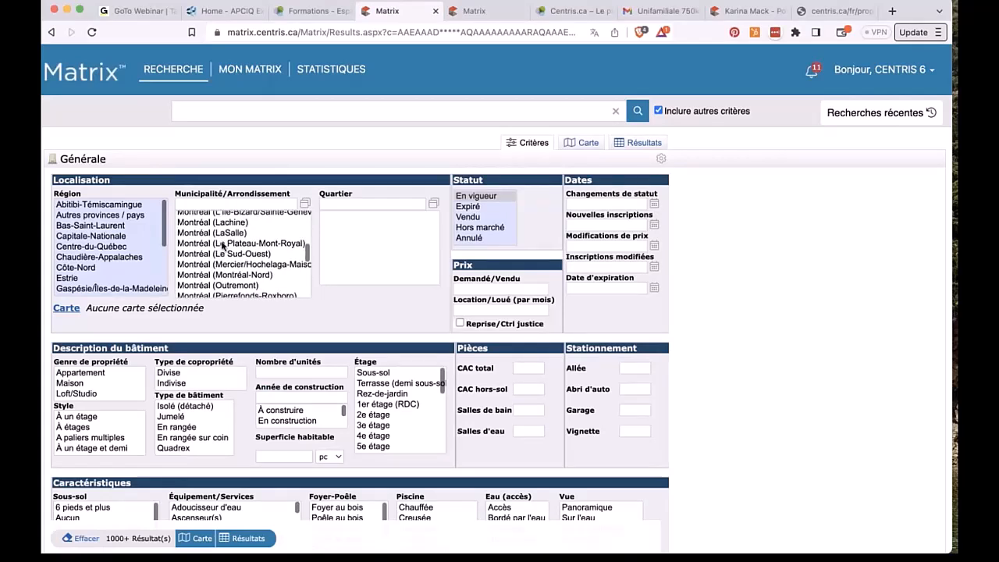
left_click(221, 243)
left_click(220, 232, "super")
Step: Add Montréal (Lachine) and pick the Le Plateau-Mont-Royal and Ouest - Lachine neighbourhoods
left_click(220, 224, "super")
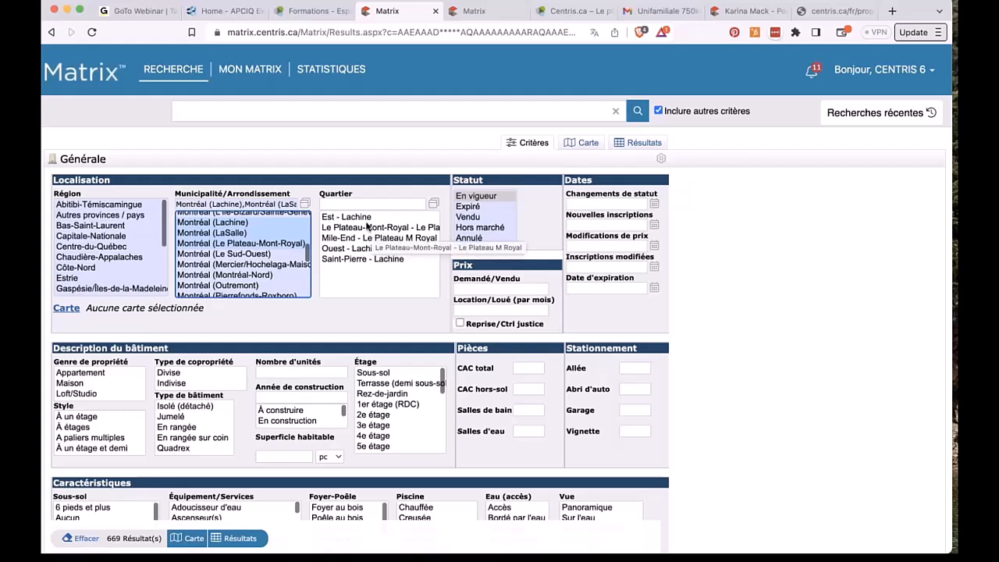
left_click(361, 227)
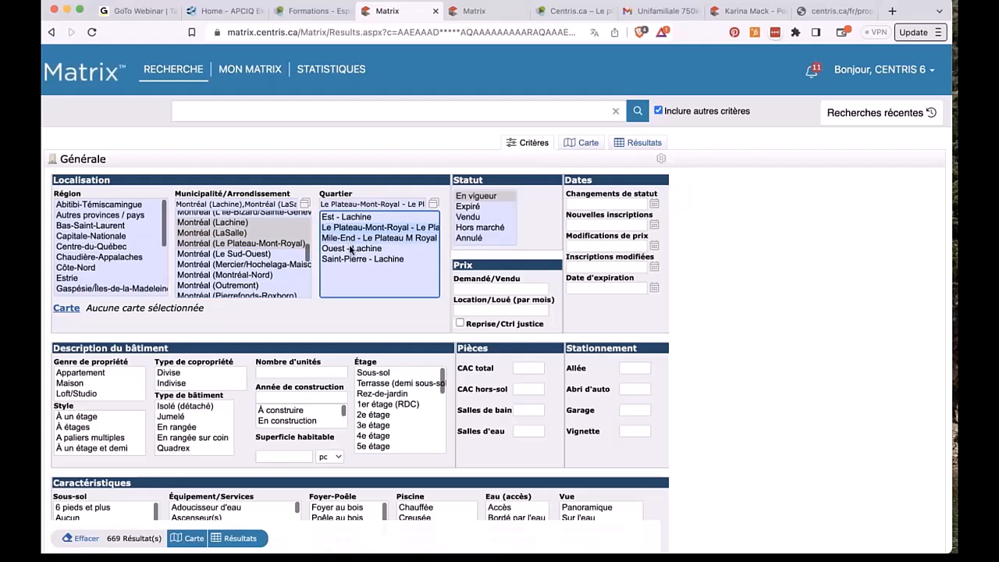
left_click(350, 248, "shift")
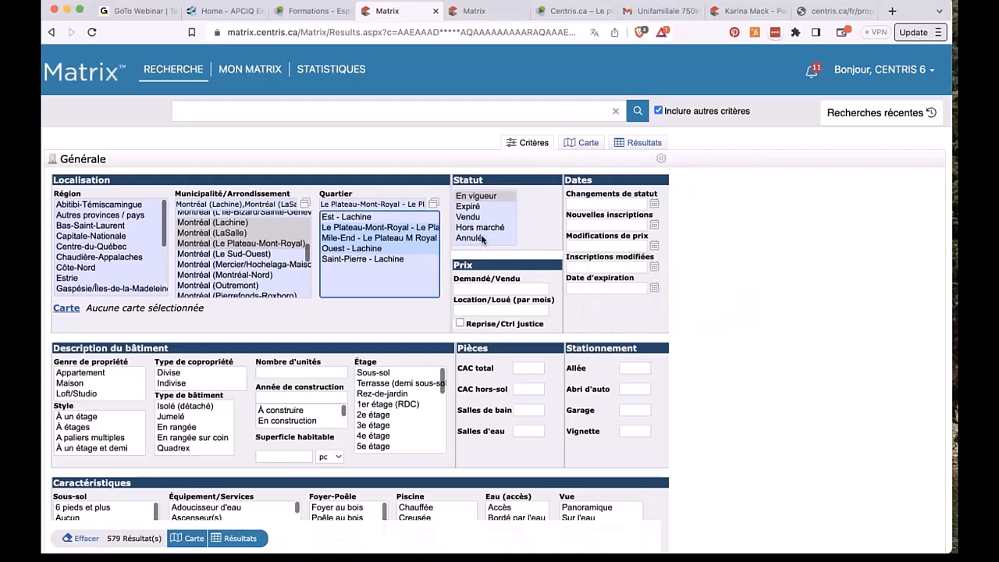
Step: Enter 1+ as the Demandé/Vendu price, then erase it again
left_click(507, 289)
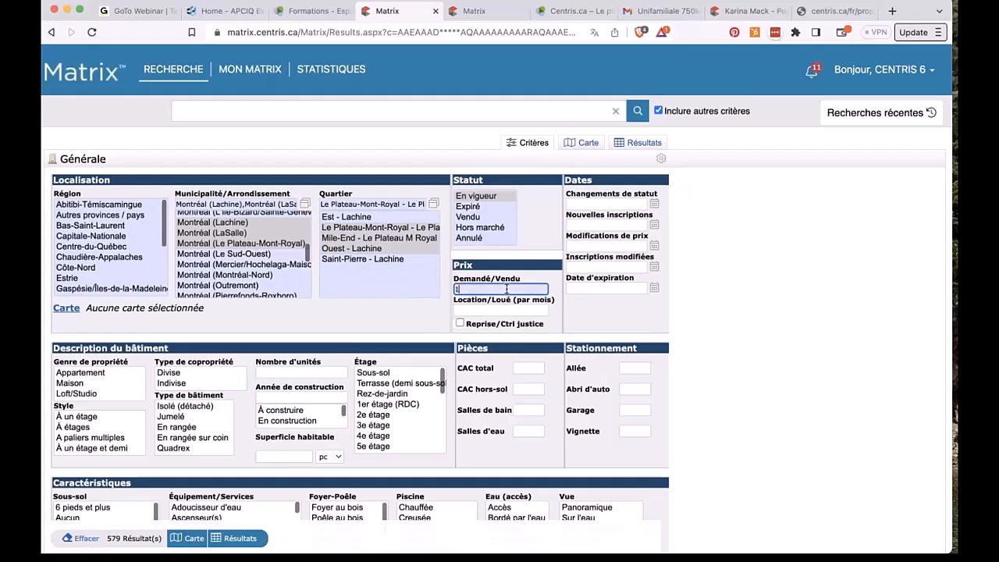
type("1+")
key("BackSpace")
key("BackSpace")
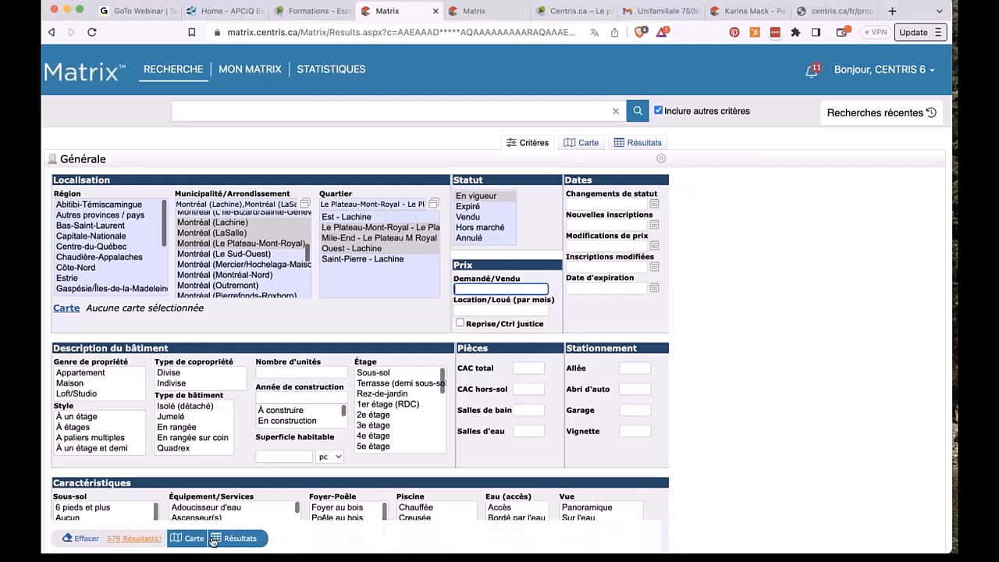
Step: View the matching results and save-search options, then return to Critères
left_click(235, 538)
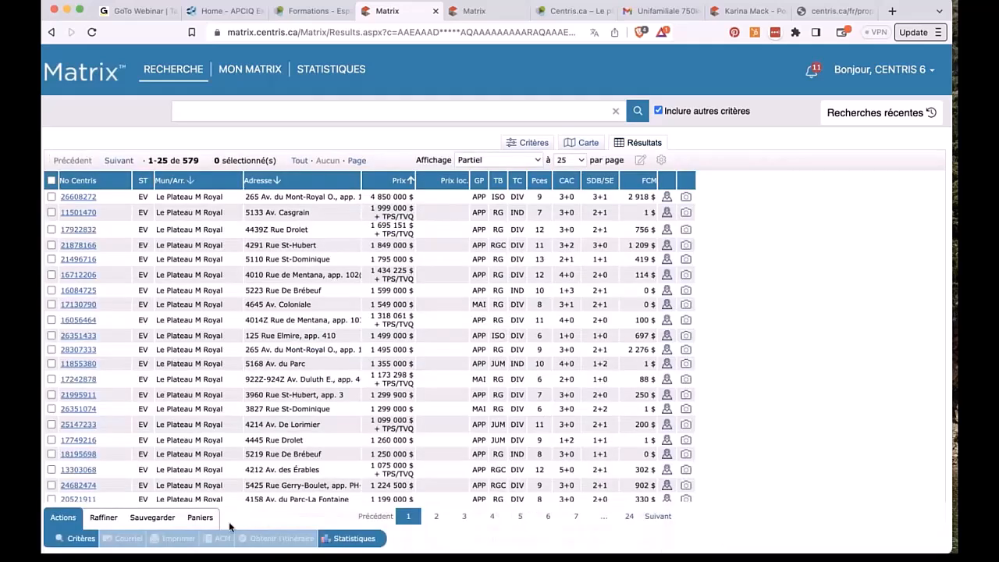
left_click(153, 517)
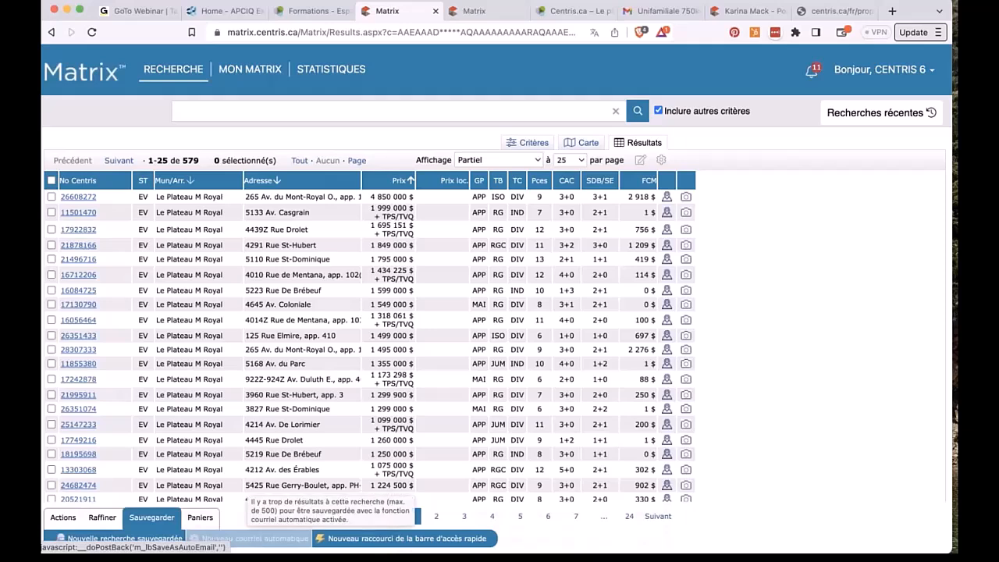
left_click(523, 144)
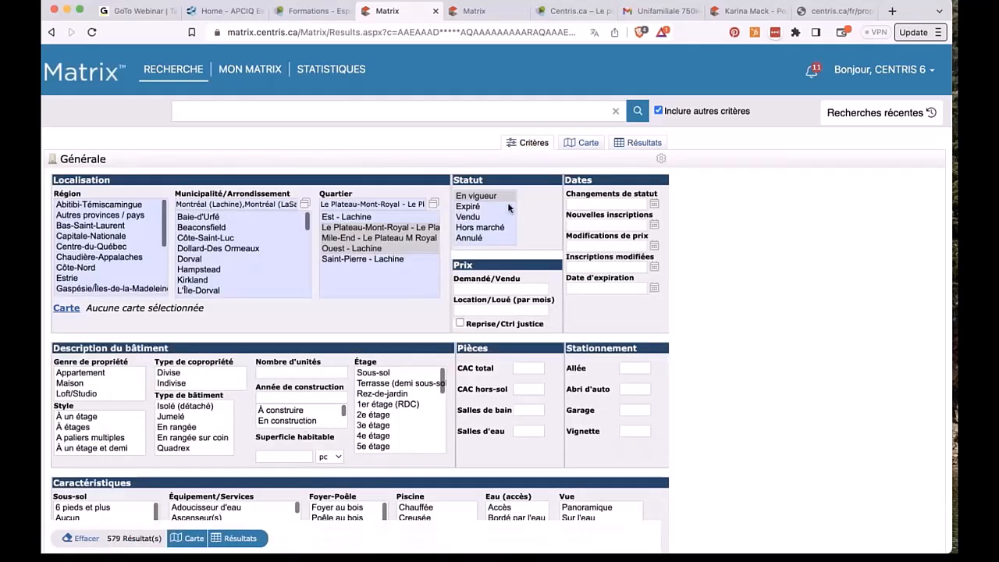
Step: Set Demandé/Vendu to 1+, review the 388 results, and go back to Critères
left_click(477, 289)
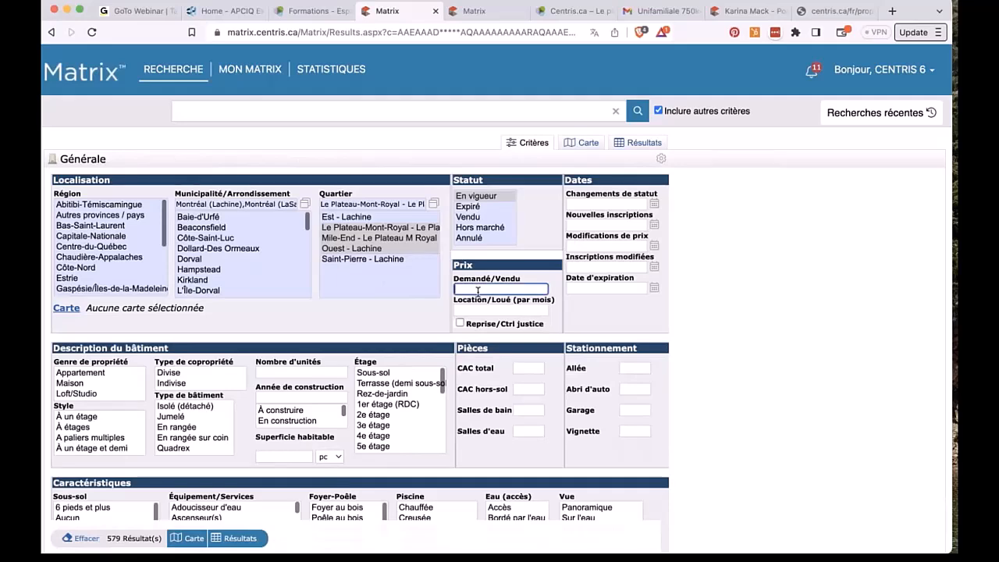
type("1+")
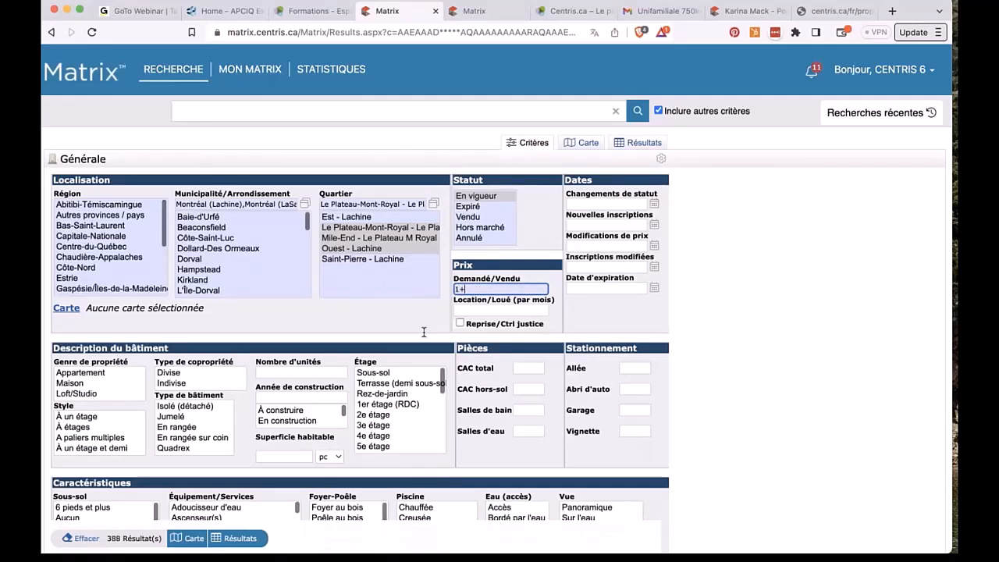
left_click(238, 537)
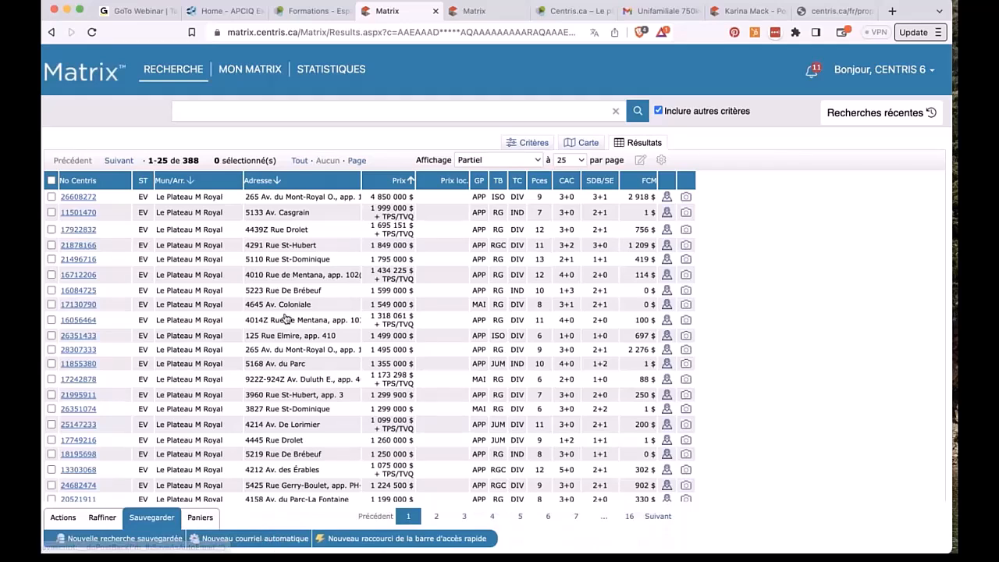
scroll(273, 542, "down", 5)
scroll(497, 300, "up", 5)
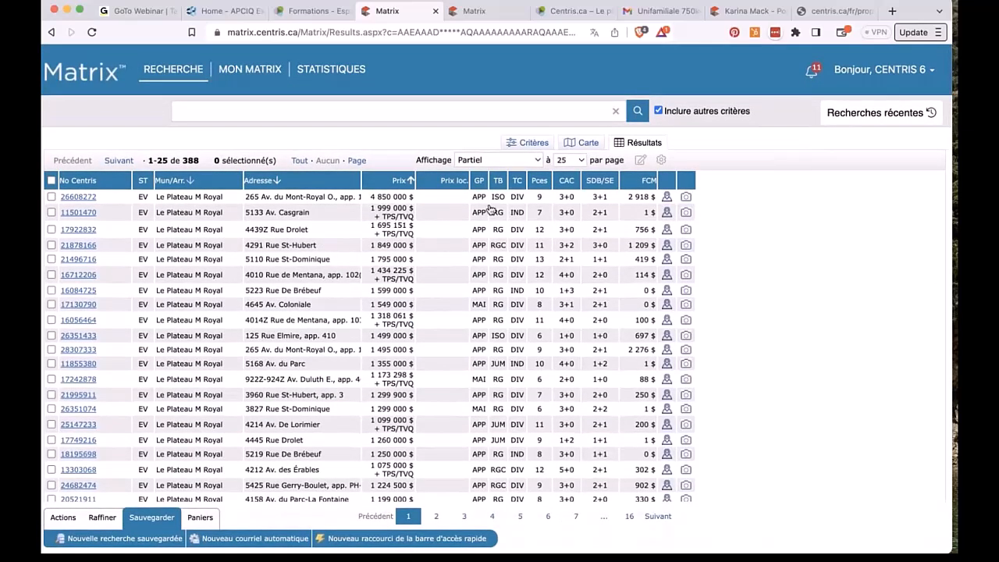
left_click(531, 143)
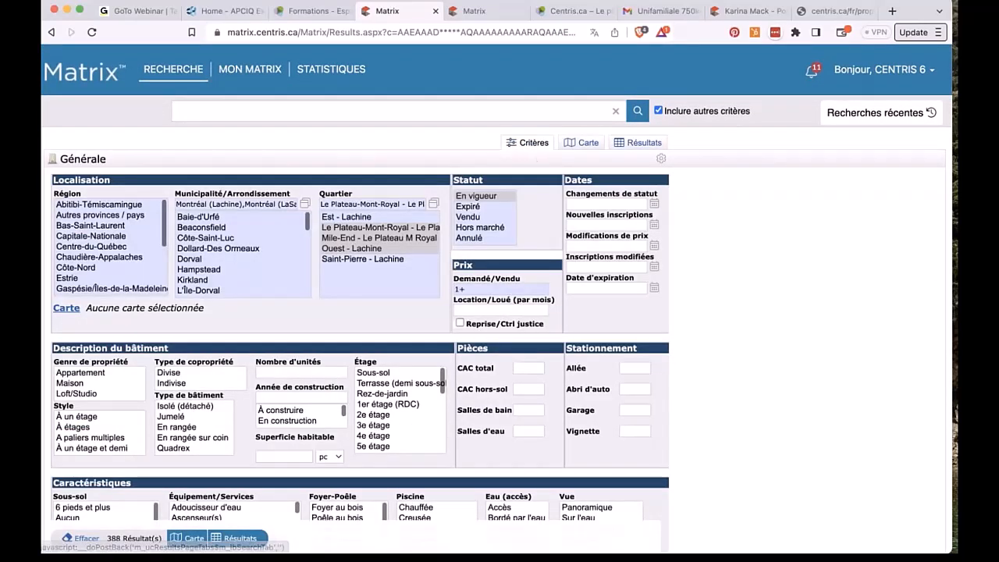
Step: Set the asking price to 650000- and the co-ownership type to Divise
left_click(508, 289)
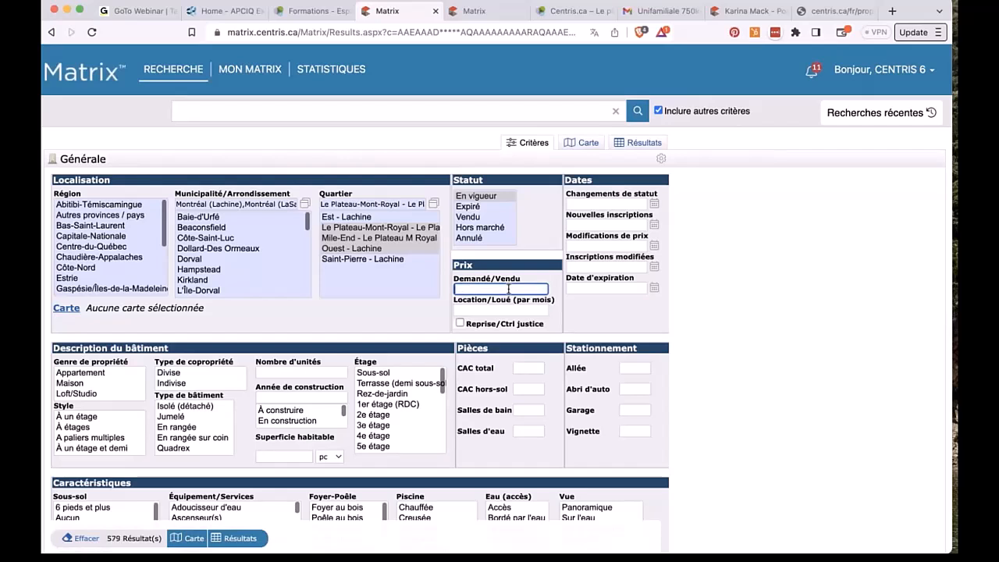
type("650000-")
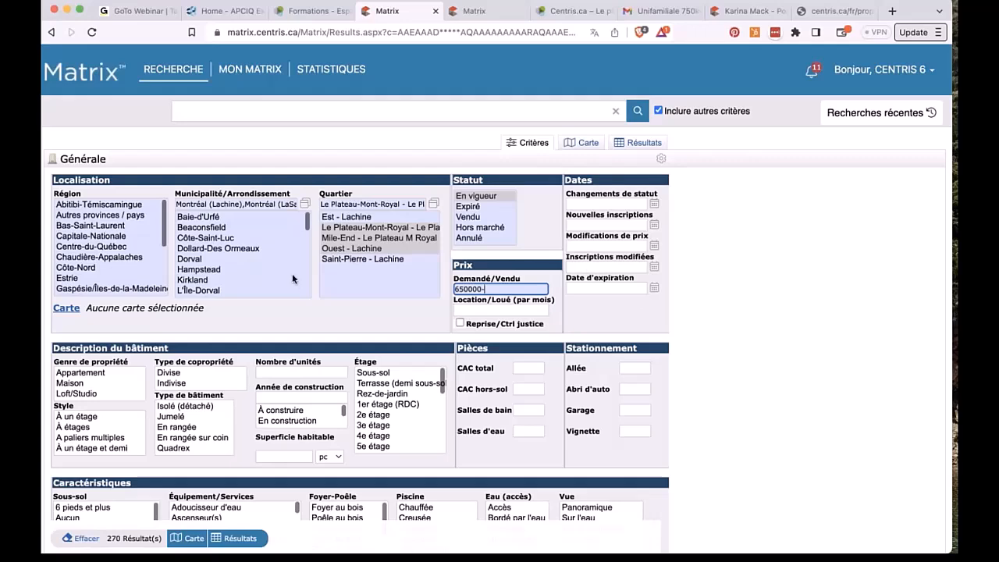
scroll(292, 274, "down", 2)
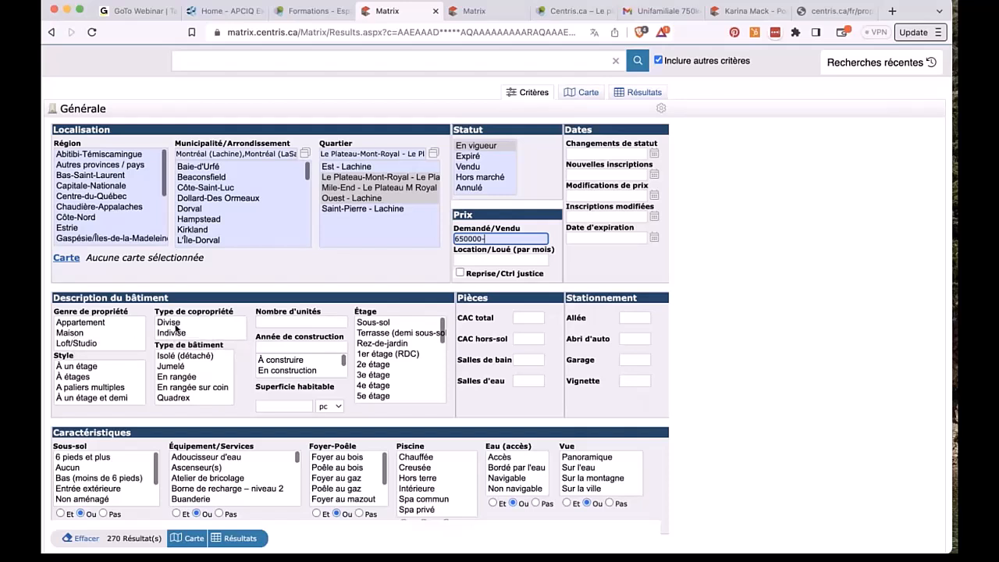
left_click(176, 328)
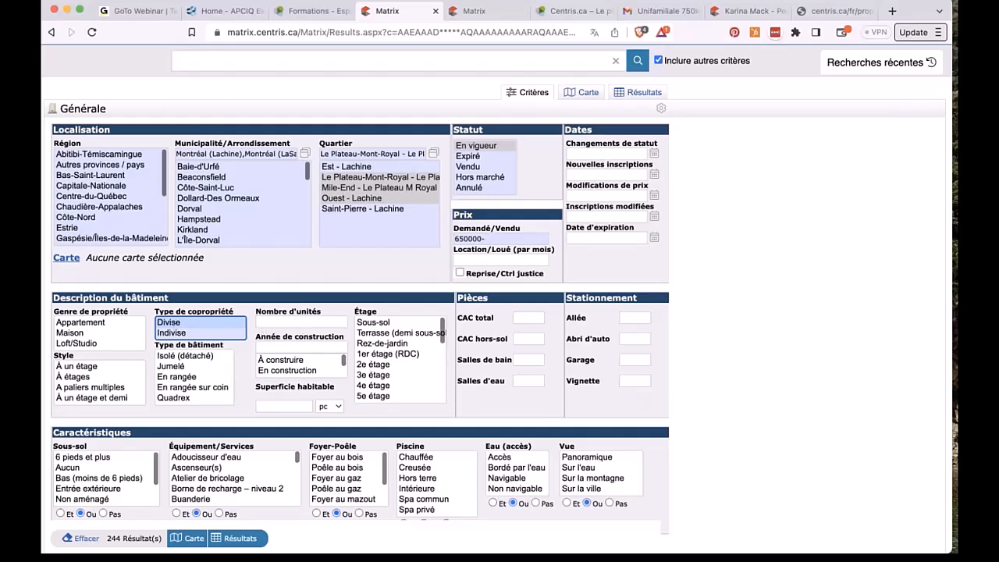
Step: Enter 10- for Nombre d'unités and 2000+ for Année de construction
left_click(295, 321)
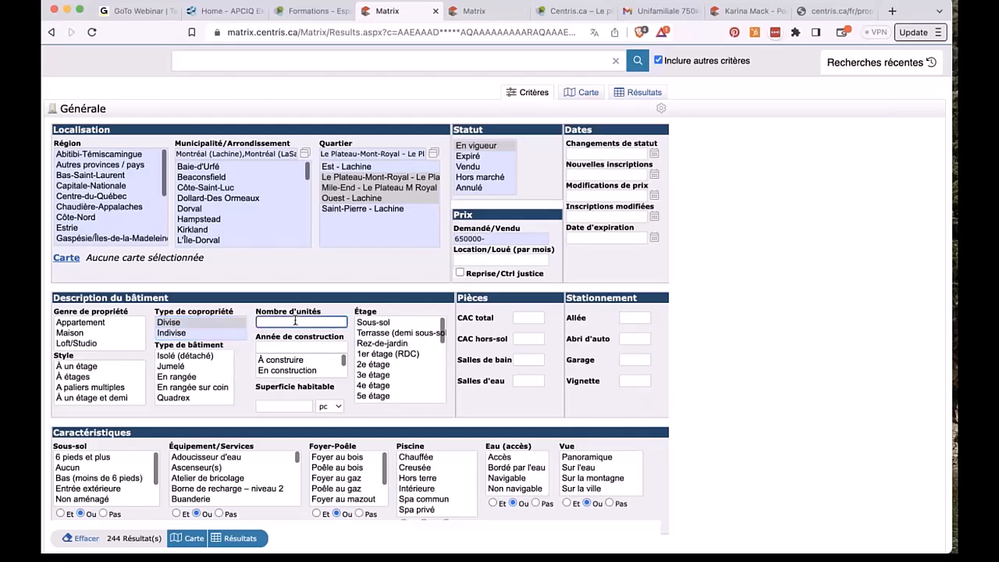
type("5-")
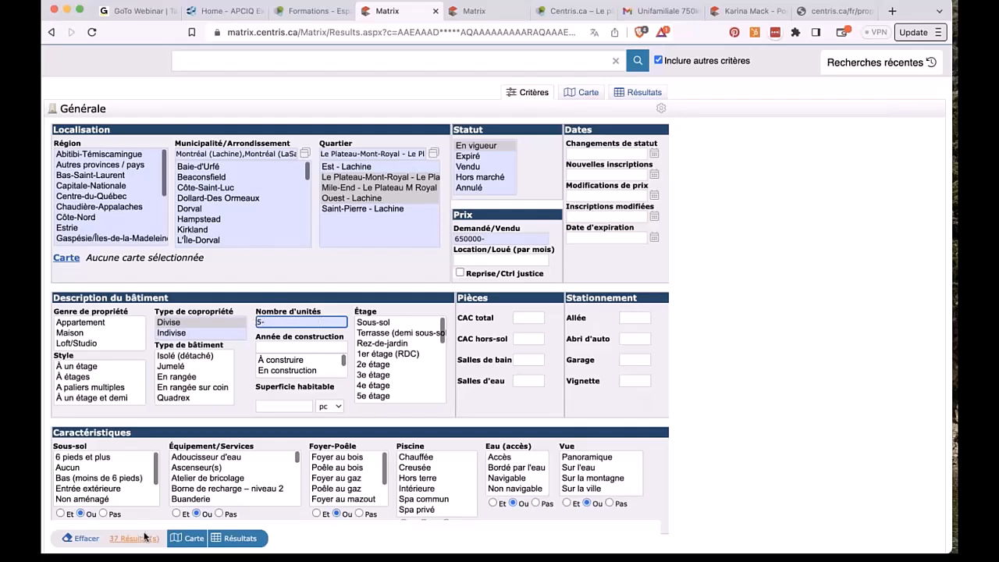
key("BackSpace")
key("BackSpace")
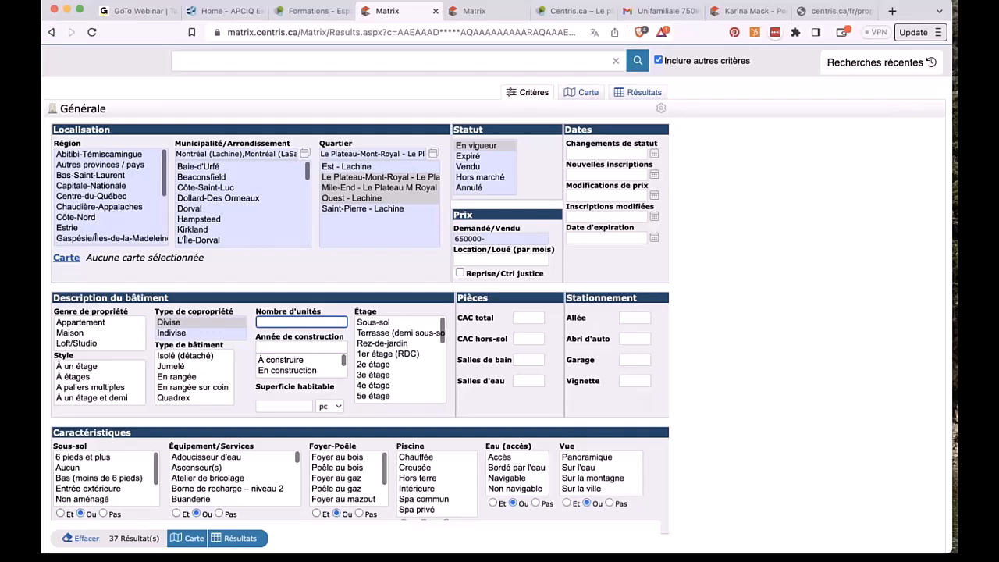
type("10-")
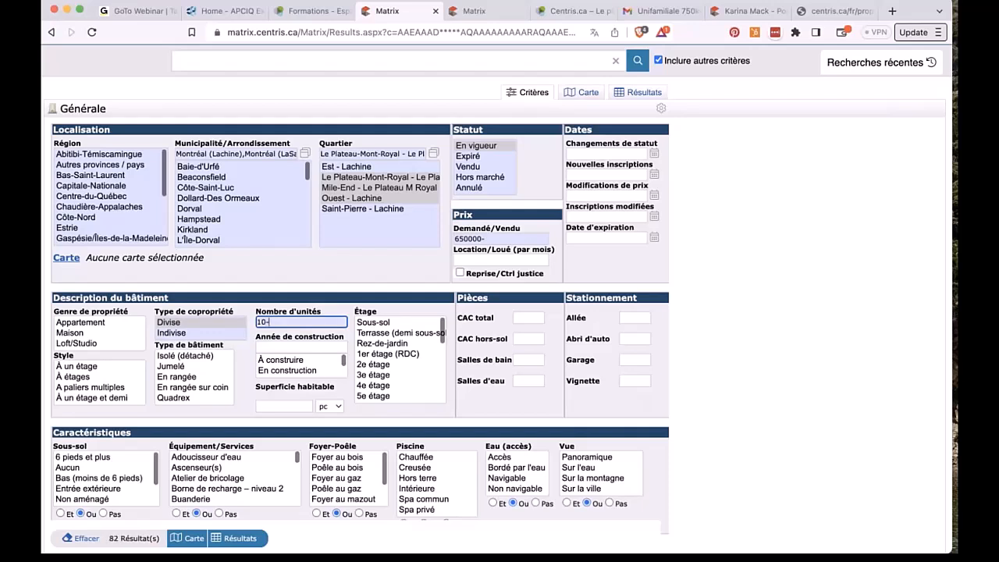
left_click(269, 344)
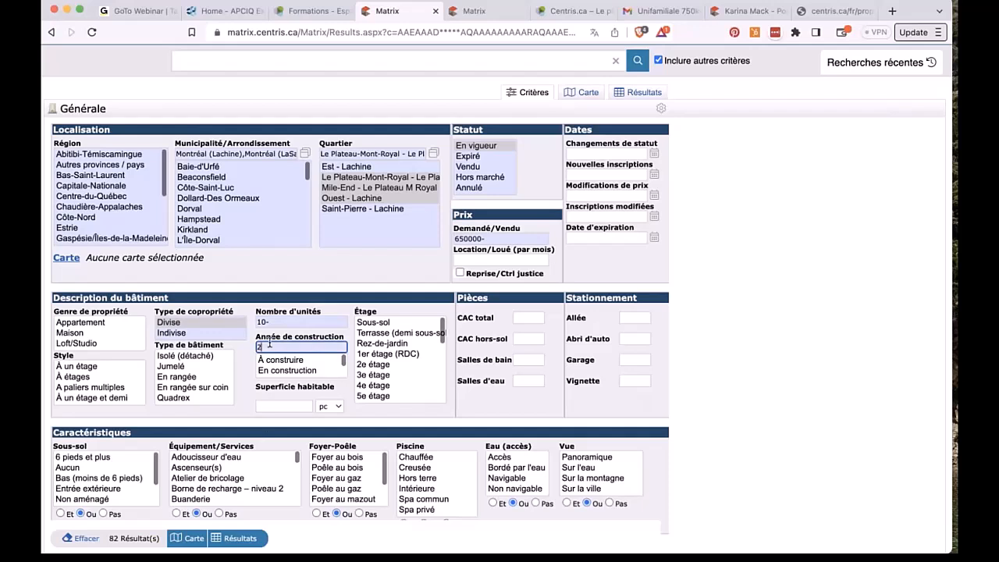
type("2000+")
left_click(303, 406)
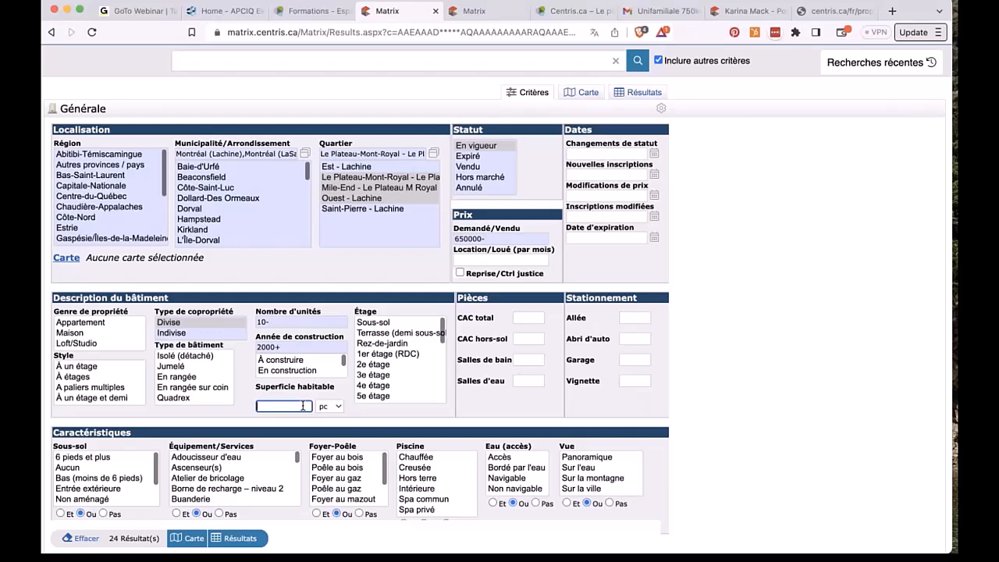
Step: Select floors from 1er étage through Appartement terrasse and set CAC total to 1+
left_click(378, 356)
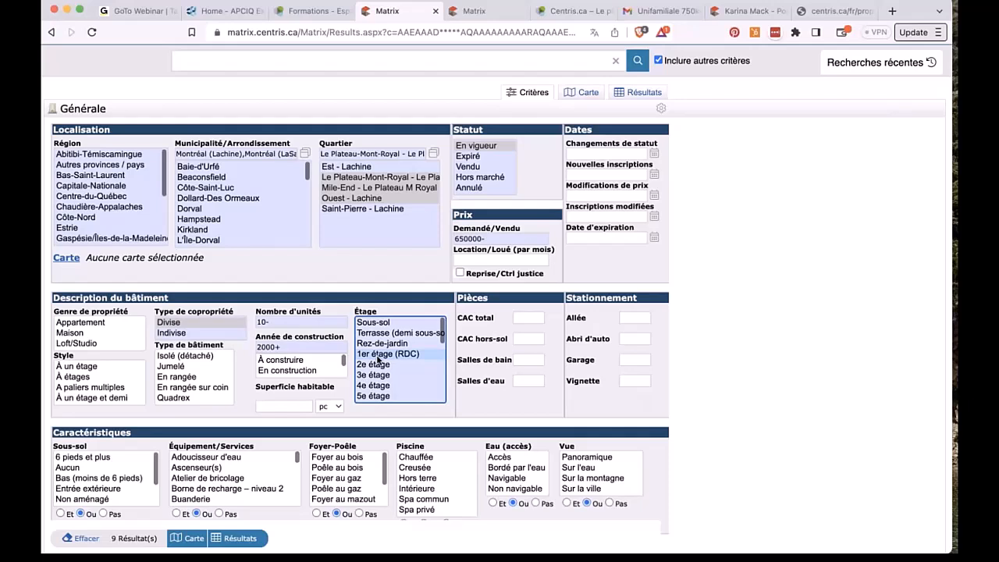
scroll(378, 359, "down", 5)
left_click(375, 396, "shift")
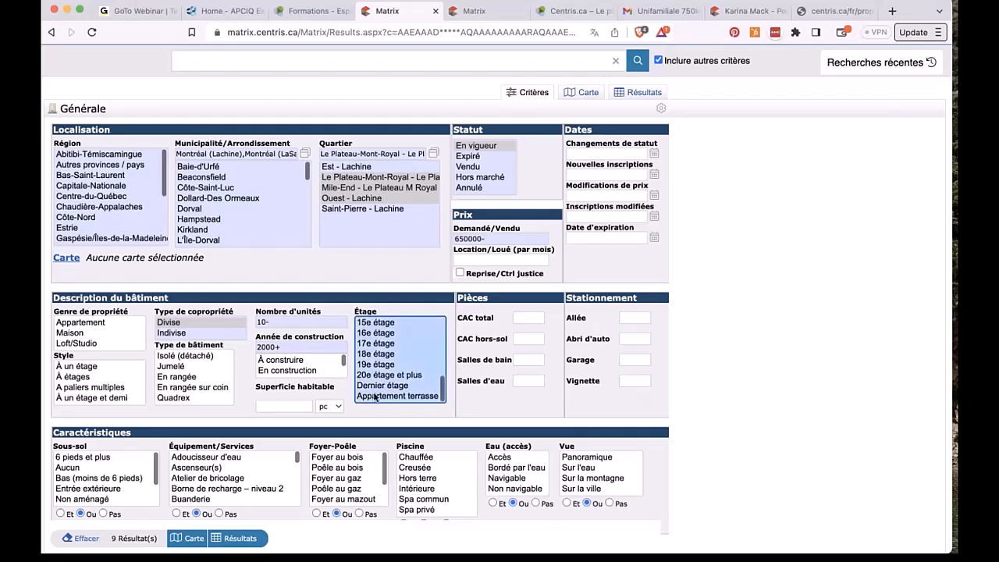
scroll(374, 394, "up", 5)
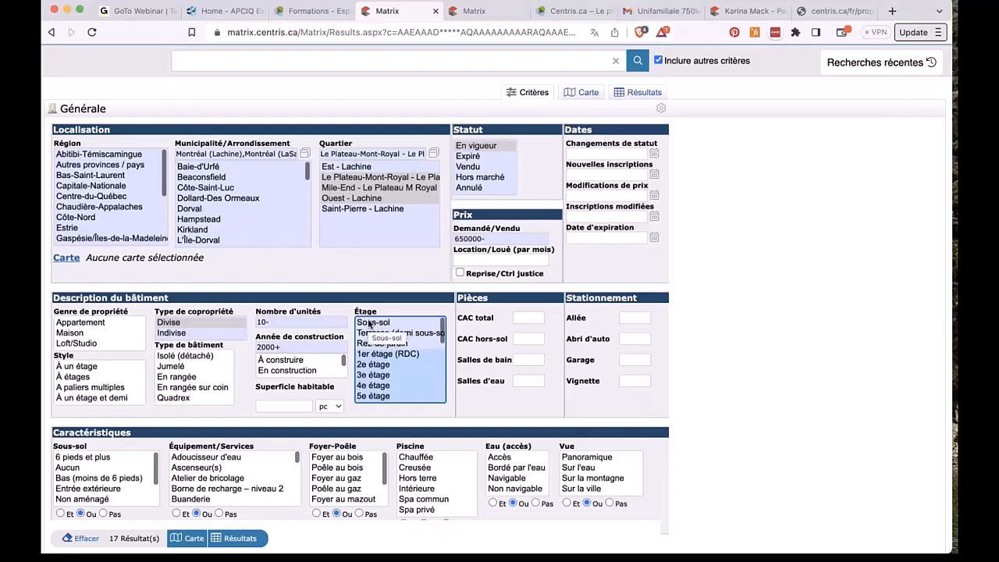
left_click(528, 318)
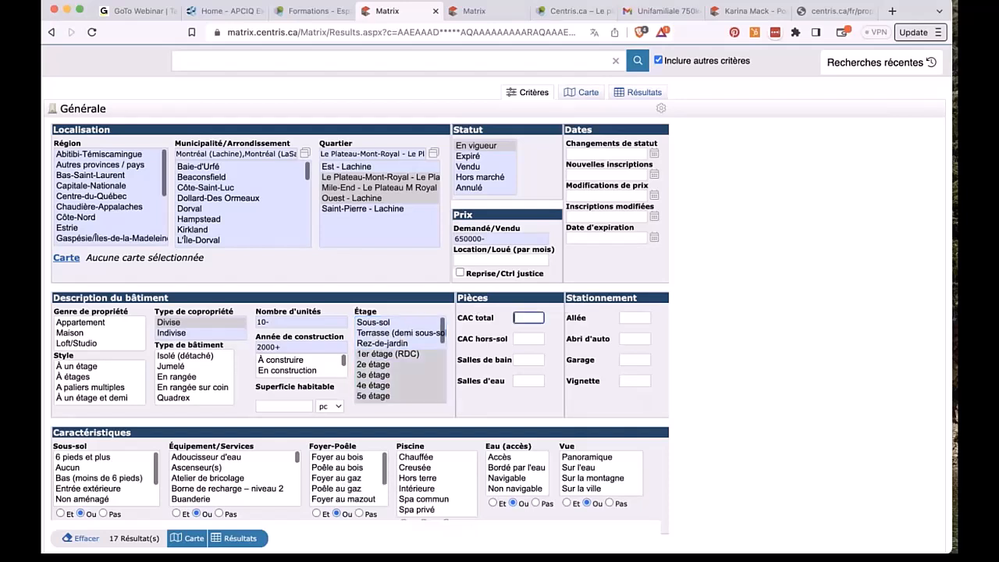
type("1+")
Step: Try 1+ in the Allée and Garage parking fields, then clear both
scroll(689, 329, "down", 2)
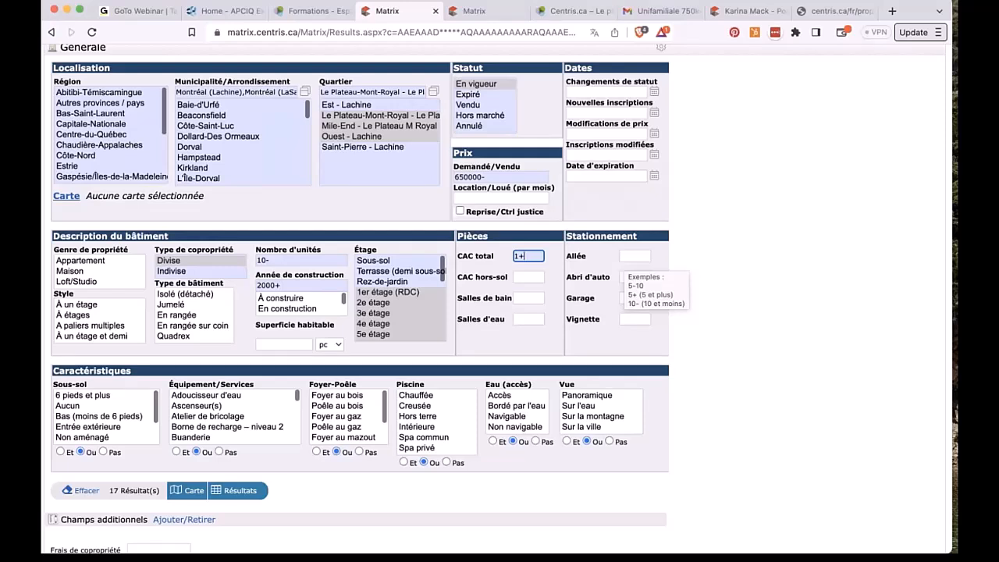
left_click(633, 255)
type("1+")
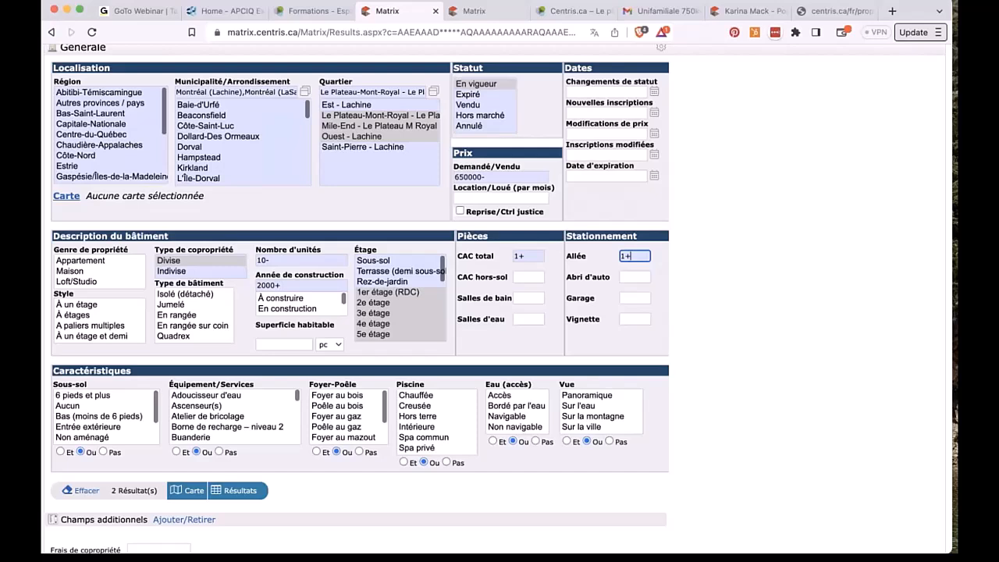
left_click(622, 298)
type("1+")
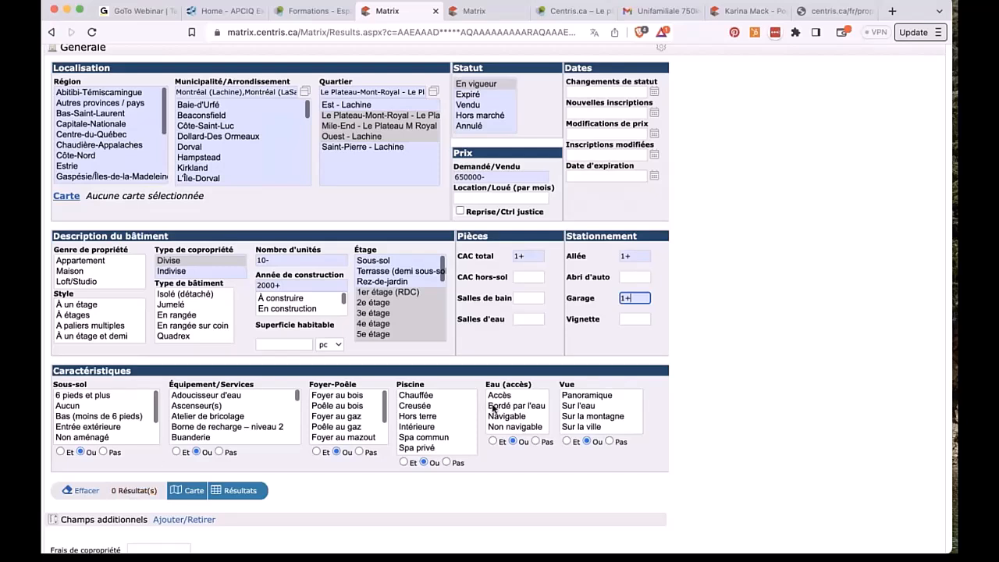
key("BackSpace")
key("BackSpace")
left_click(635, 256)
key("BackSpace")
key("BackSpace")
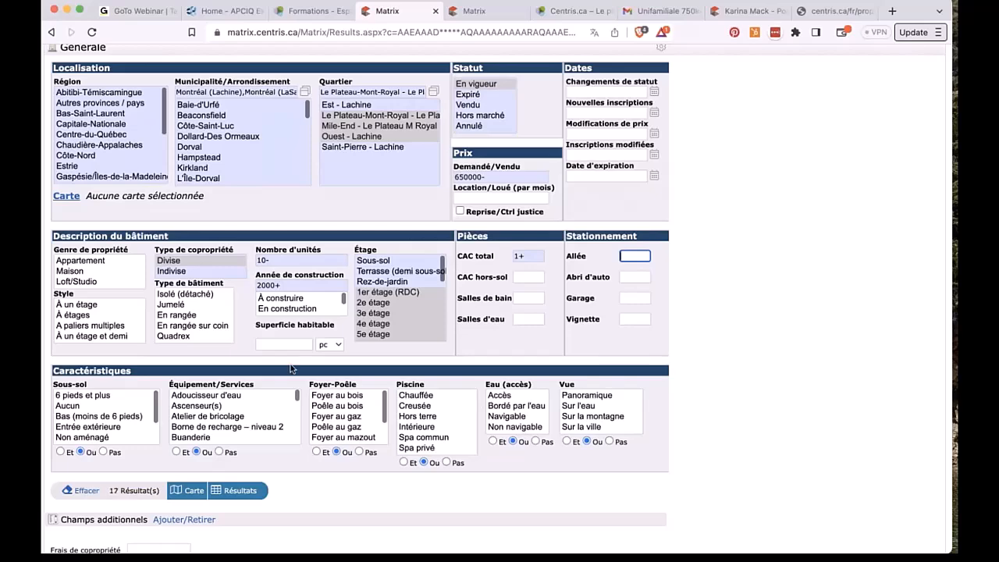
scroll(292, 391, "down", 3)
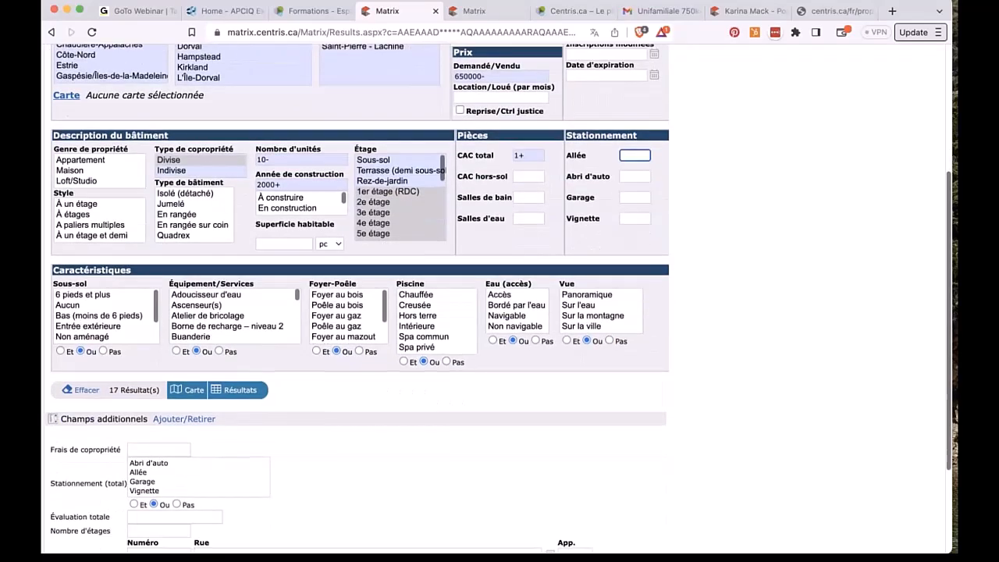
scroll(357, 297, "down", 3)
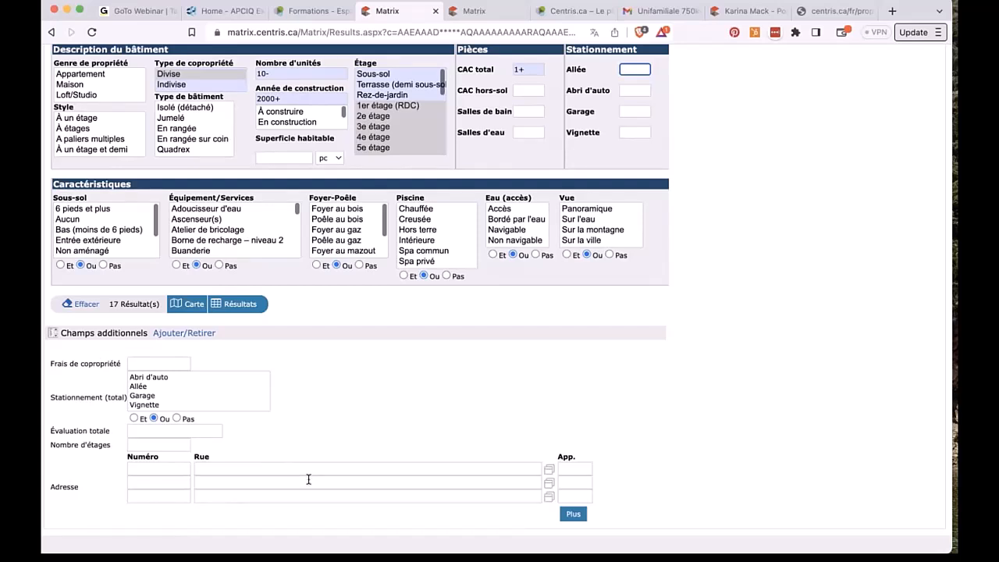
scroll(308, 479, "up", 8)
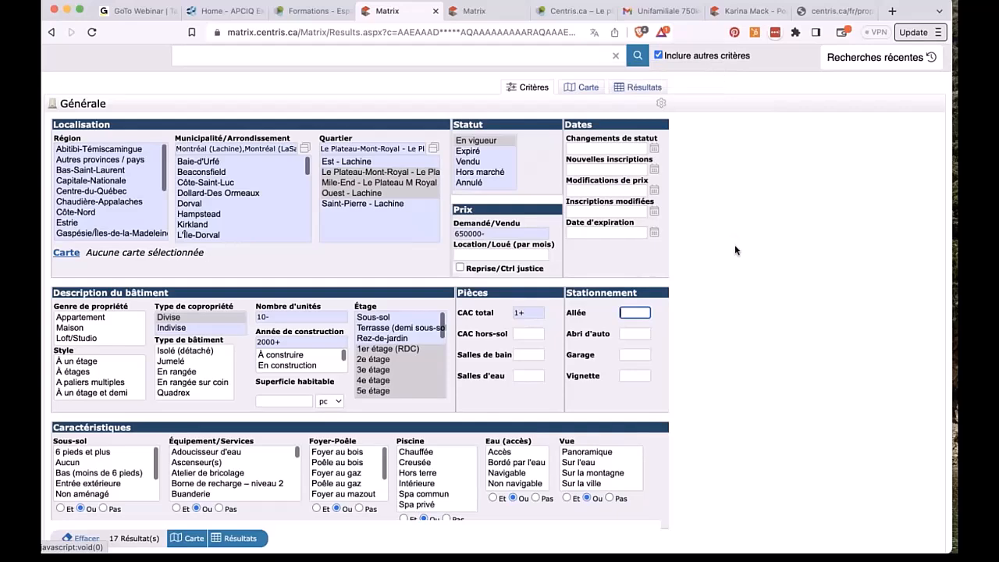
scroll(398, 505, "down", 4)
scroll(398, 505, "down", 3)
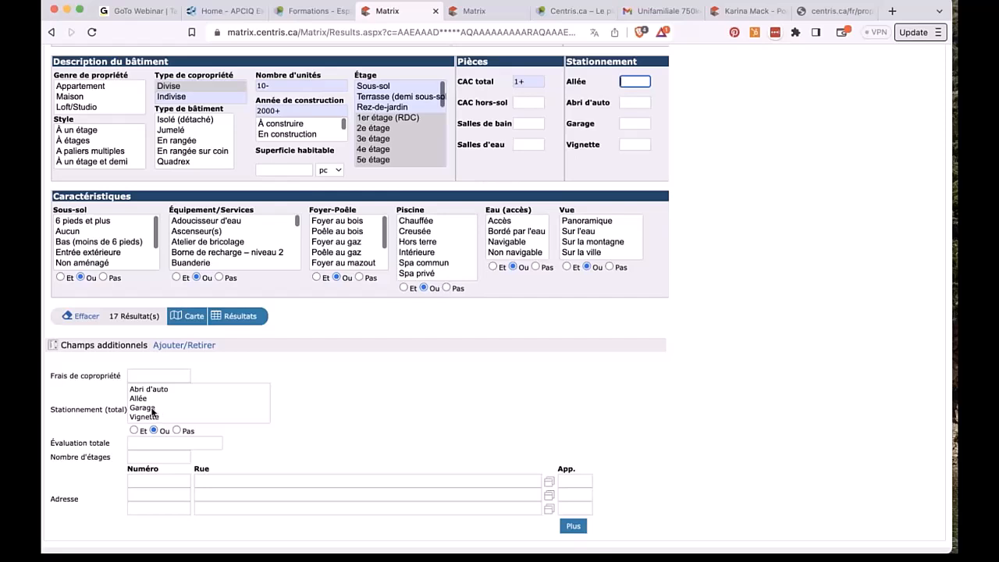
left_click(174, 347)
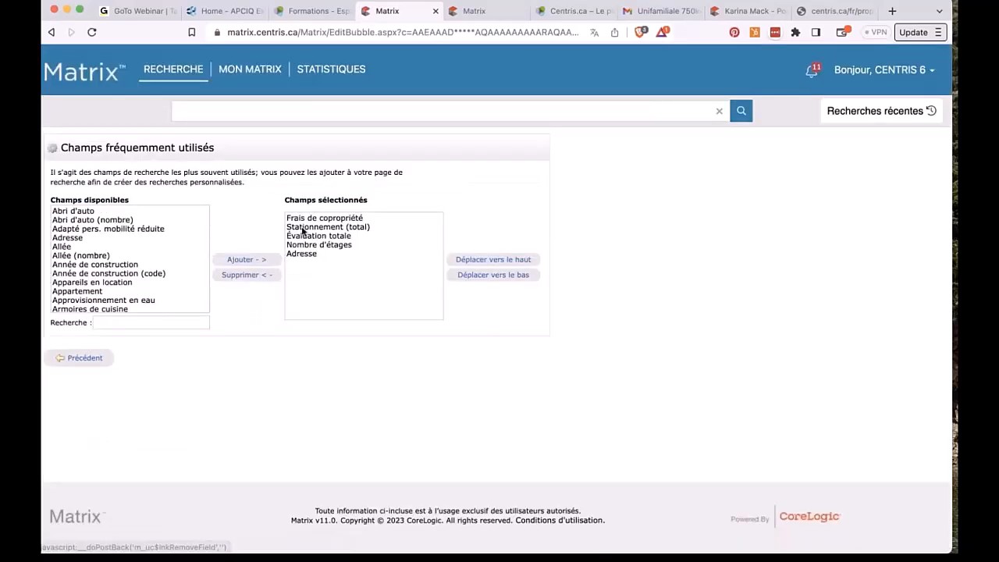
left_click(303, 229)
scroll(98, 285, "down", 5)
left_click(102, 322)
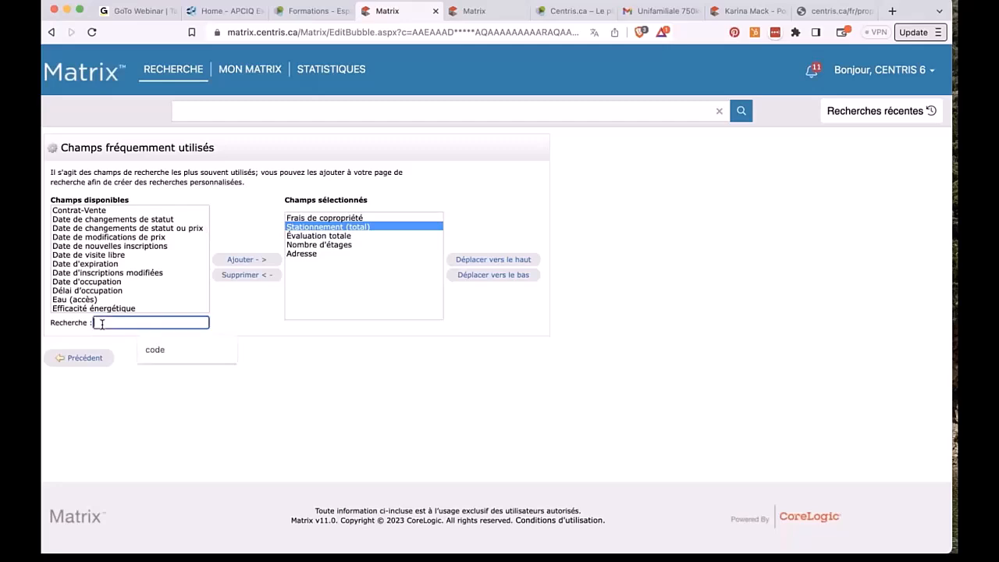
left_click(82, 358)
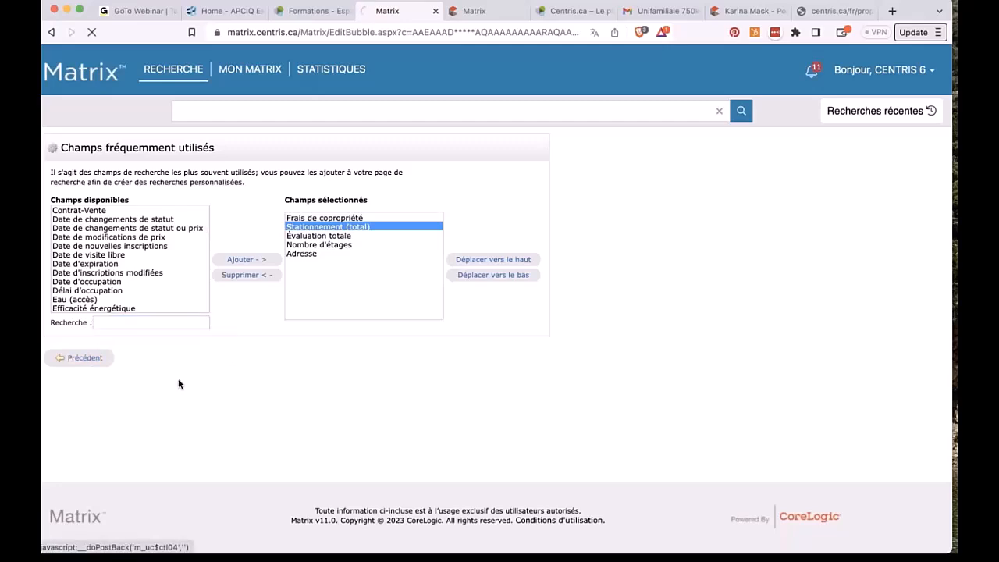
Step: Select Allée and Garage in Stationnement (total) and show the 6 matching listings
scroll(611, 372, "down", 5)
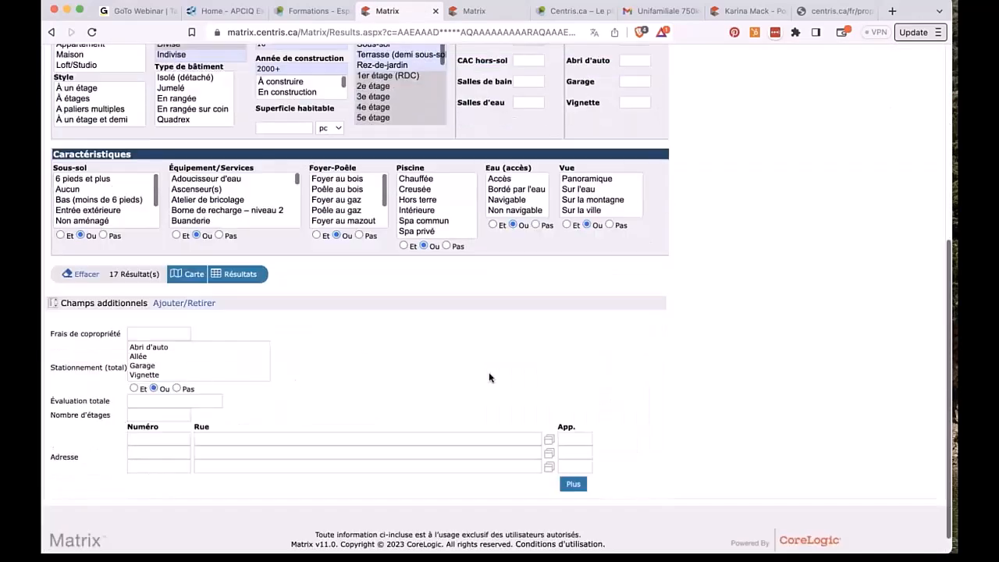
left_click(138, 357)
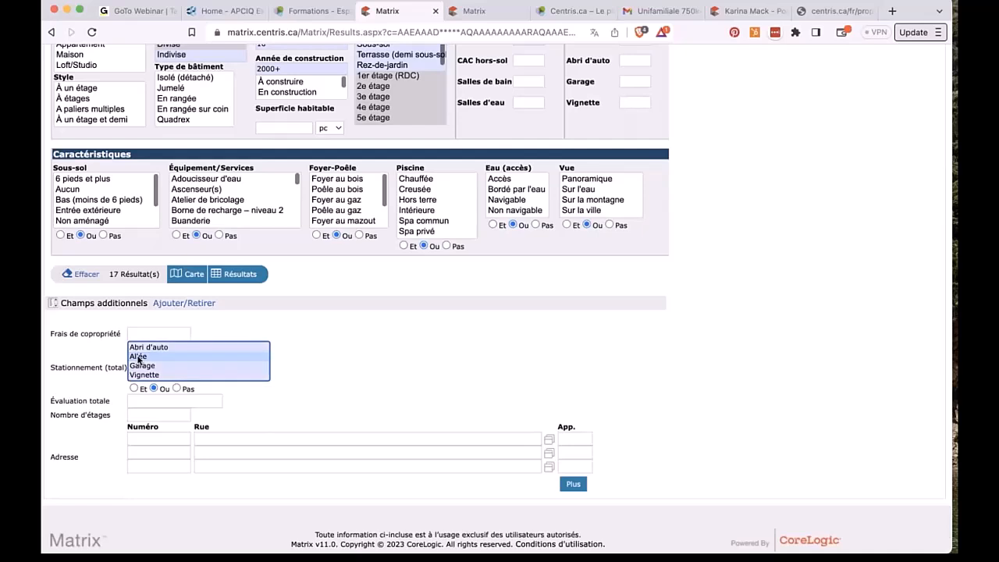
left_click(136, 366, "super")
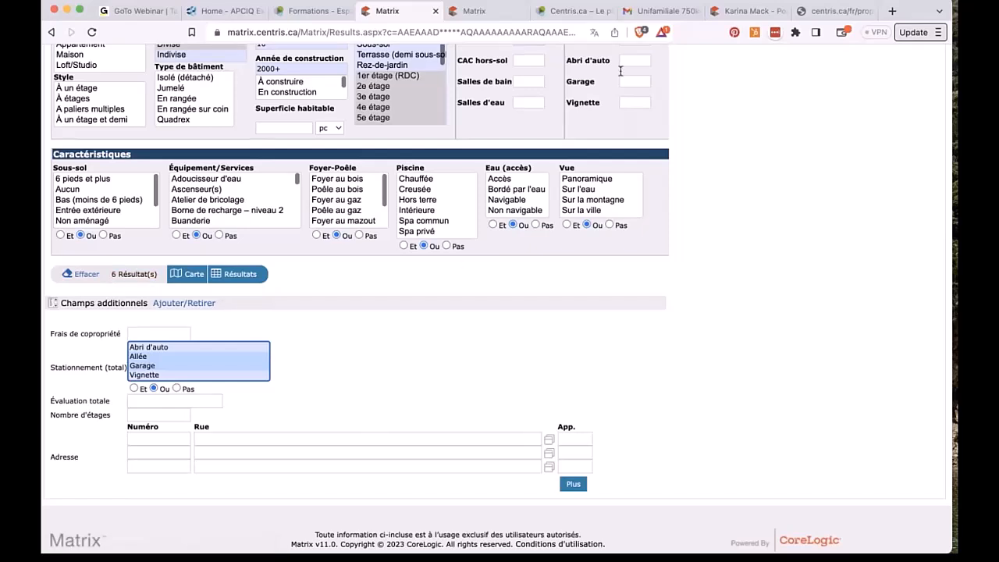
scroll(621, 85, "up", 1)
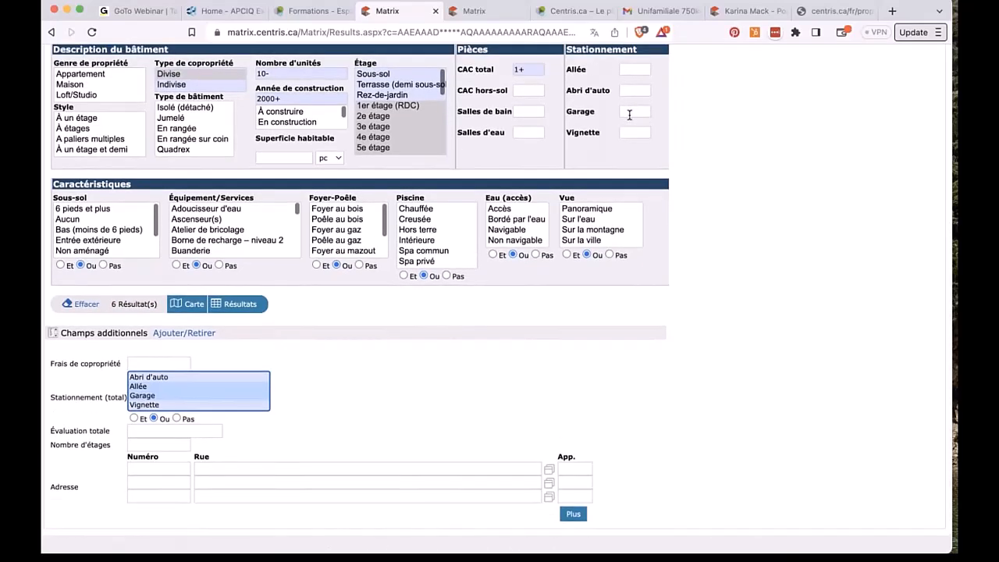
left_click(248, 304)
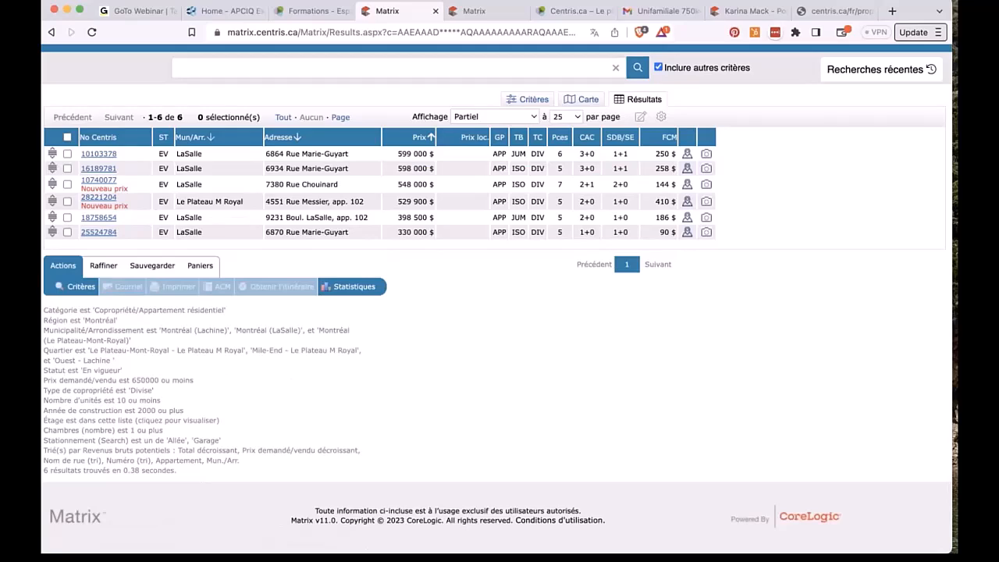
Step: Open listing 10103378's details and page through the second and third listings
left_click(99, 154)
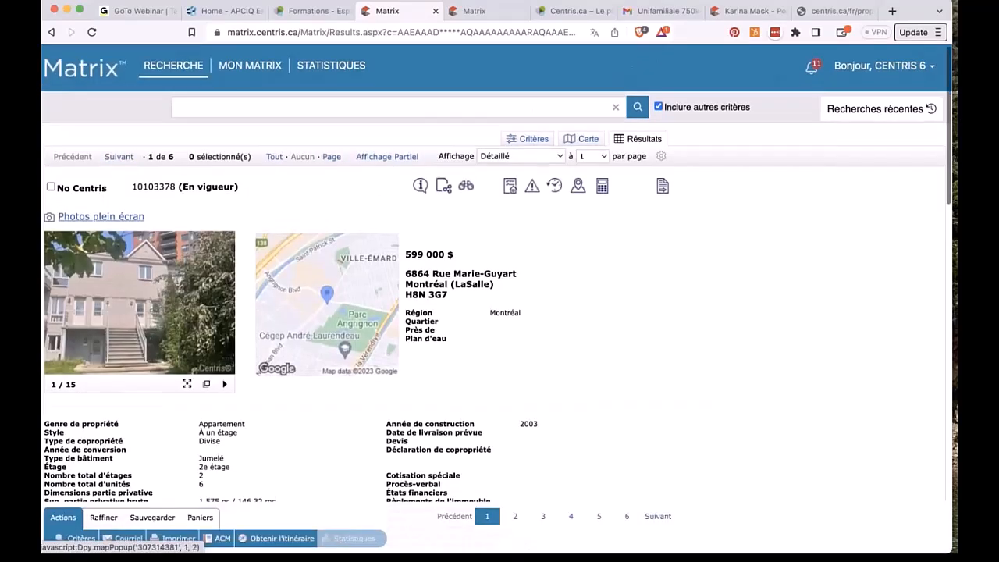
scroll(547, 328, "down", 10)
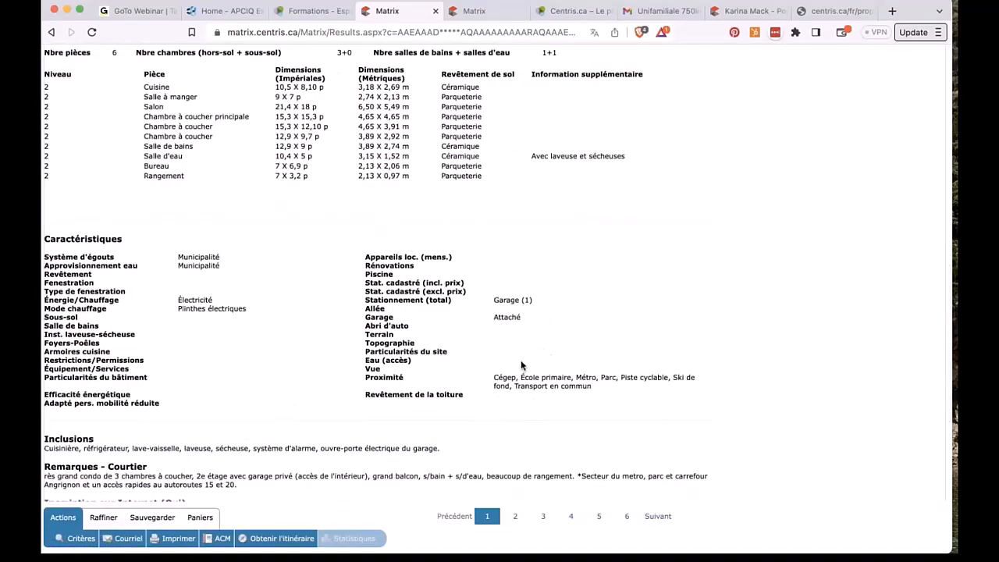
left_click(515, 515)
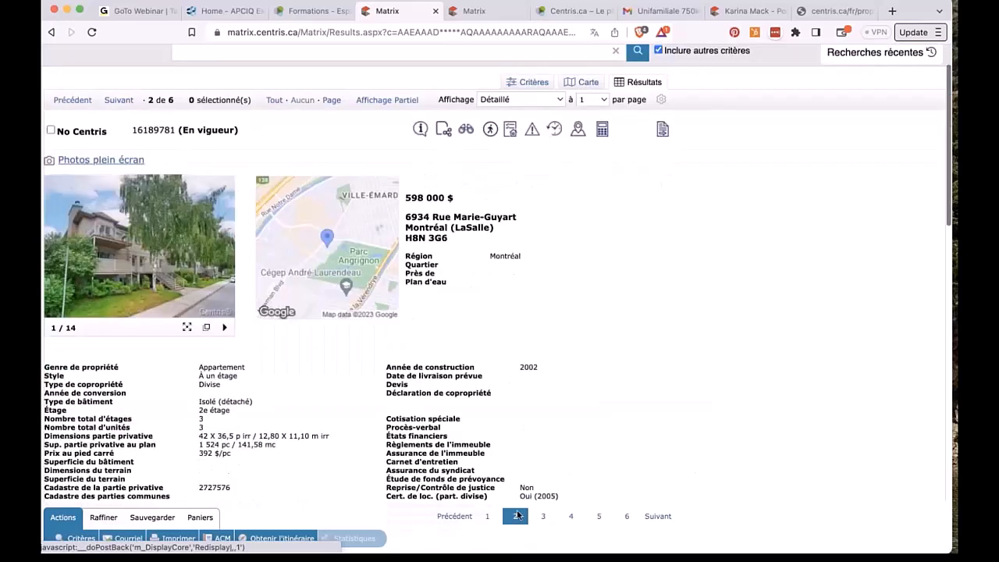
scroll(547, 390, "down", 10)
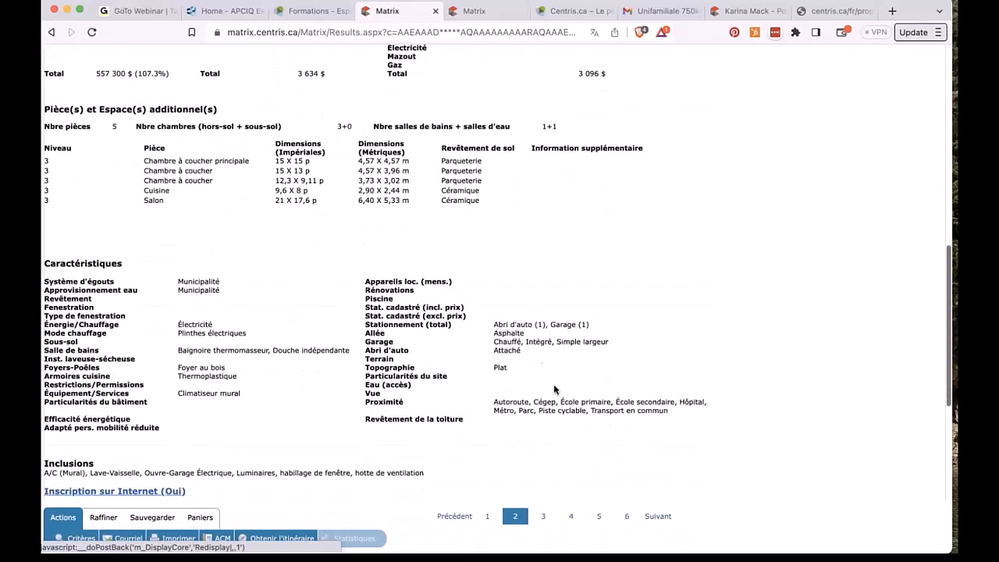
left_click(543, 516)
scroll(544, 520, "down", 10)
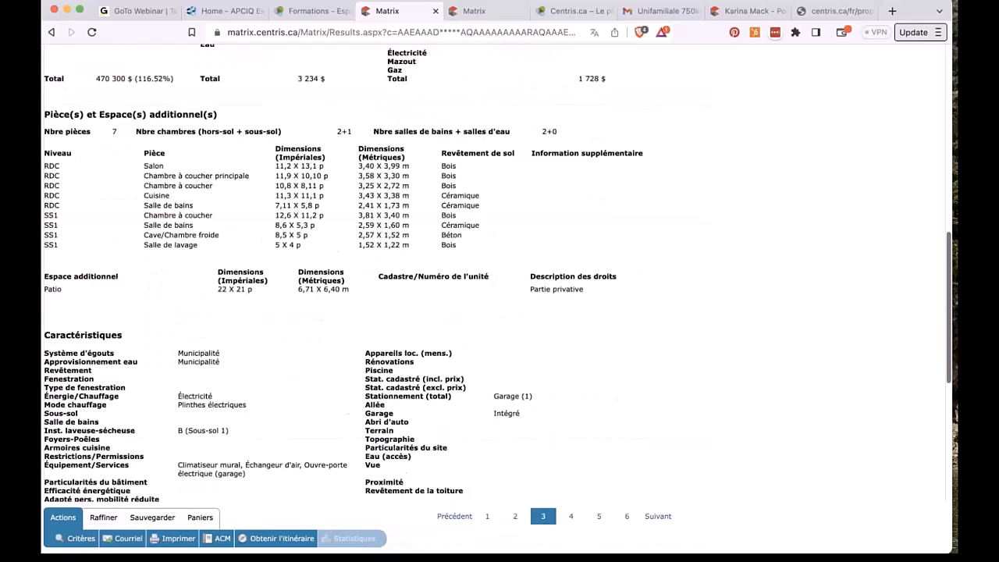
scroll(468, 412, "down", 3)
Step: Review the fourth and fifth listings, then switch the results display to Partiel
left_click(570, 516)
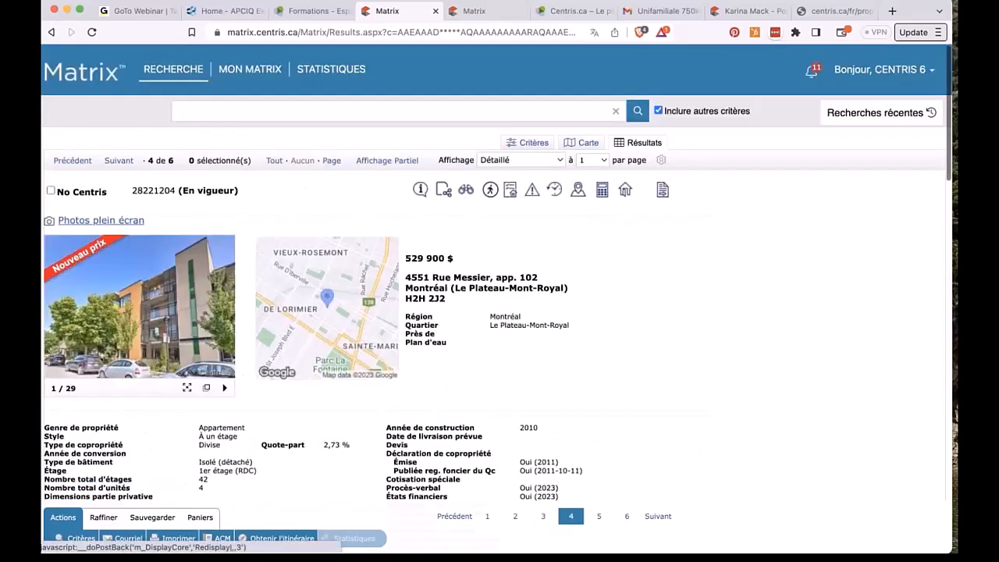
scroll(601, 516, "down", 10)
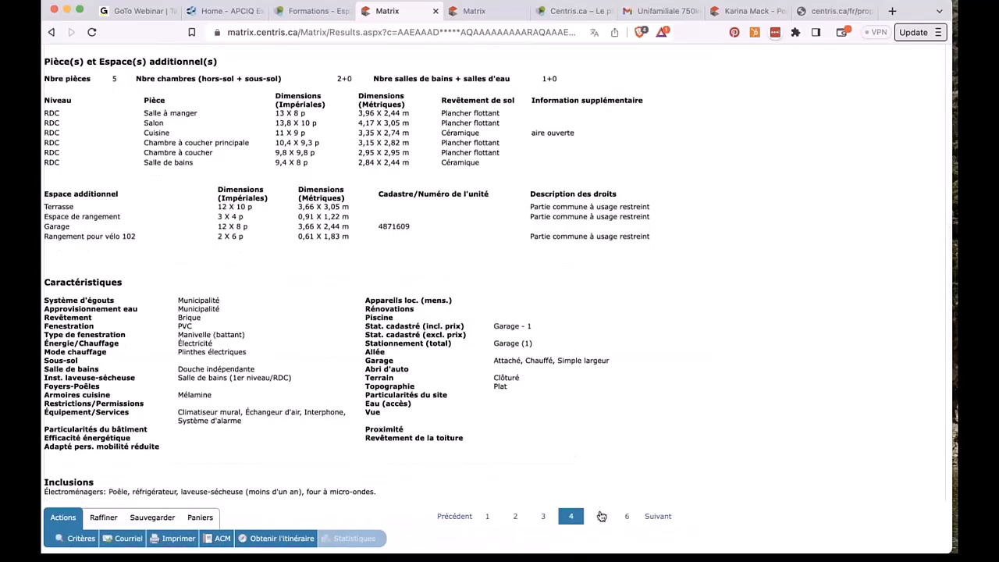
left_click(599, 516)
scroll(589, 445, "down", 10)
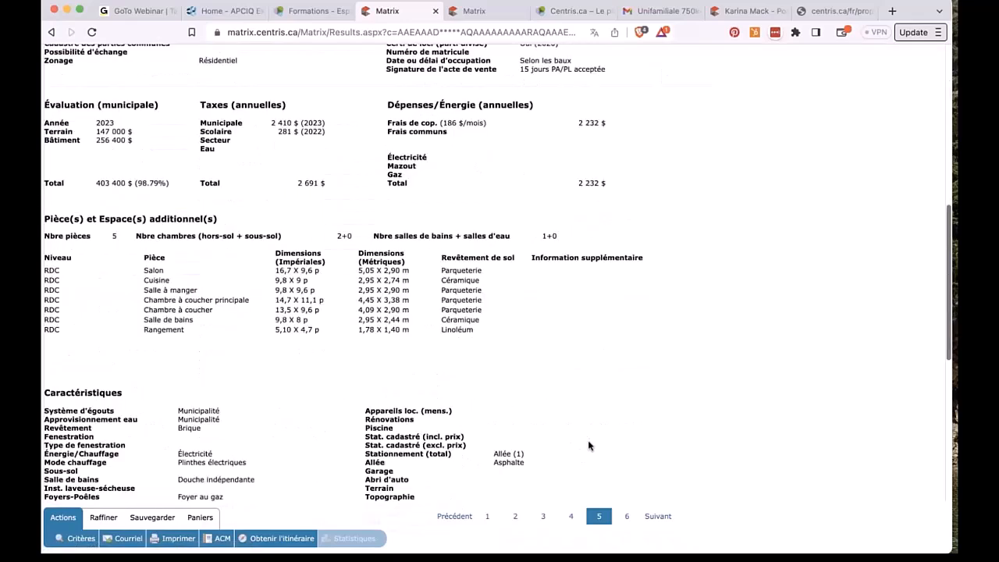
scroll(589, 444, "down", 5)
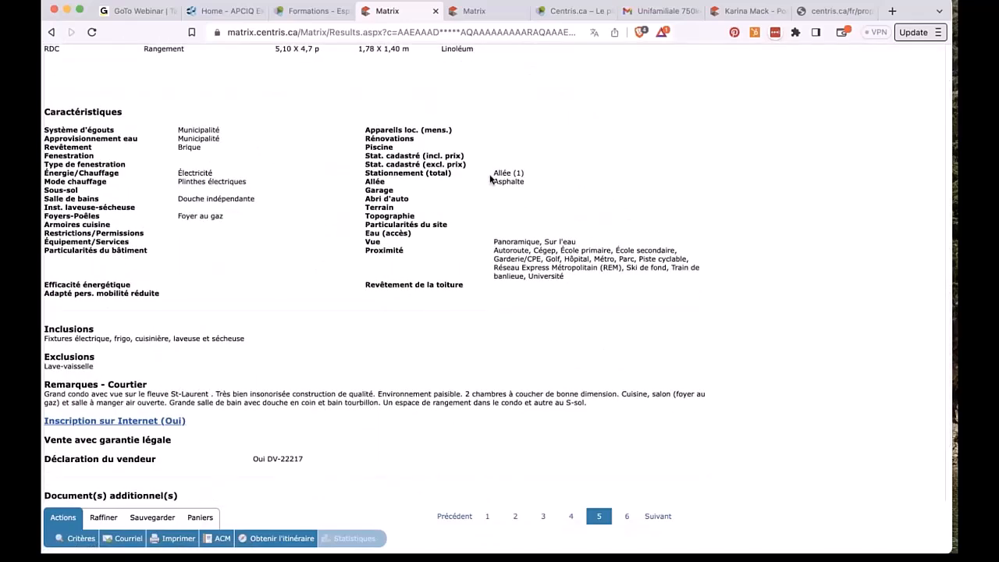
scroll(490, 180, "up", 15)
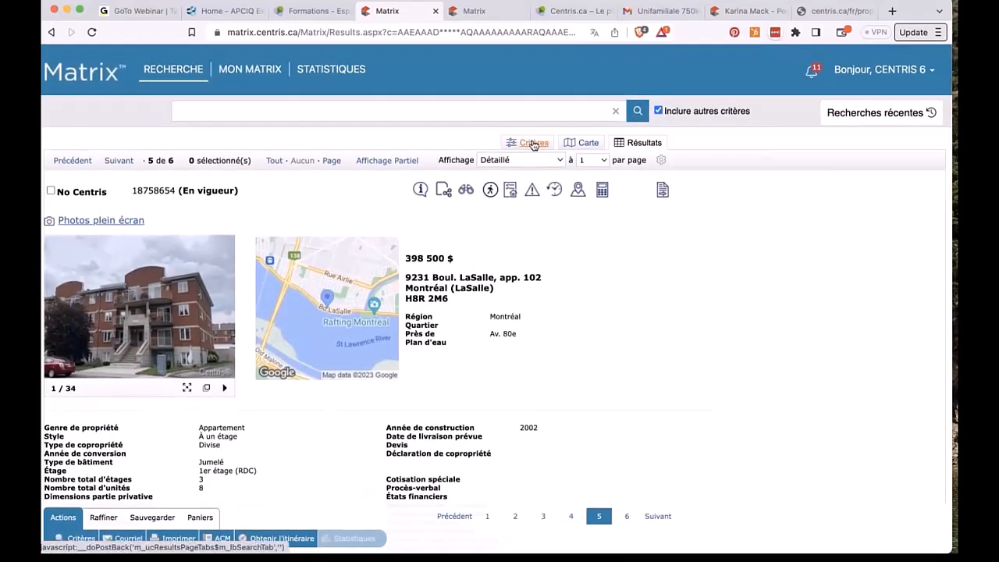
left_click(552, 159)
left_click(545, 133)
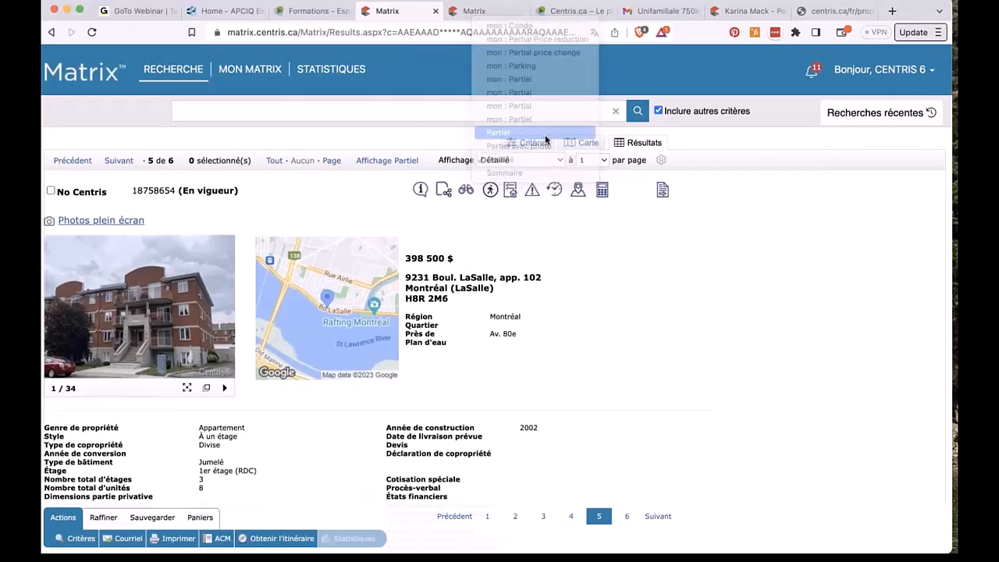
Step: Insert an Allée column after the Adresse column in the results table
scroll(362, 156, "down", 1)
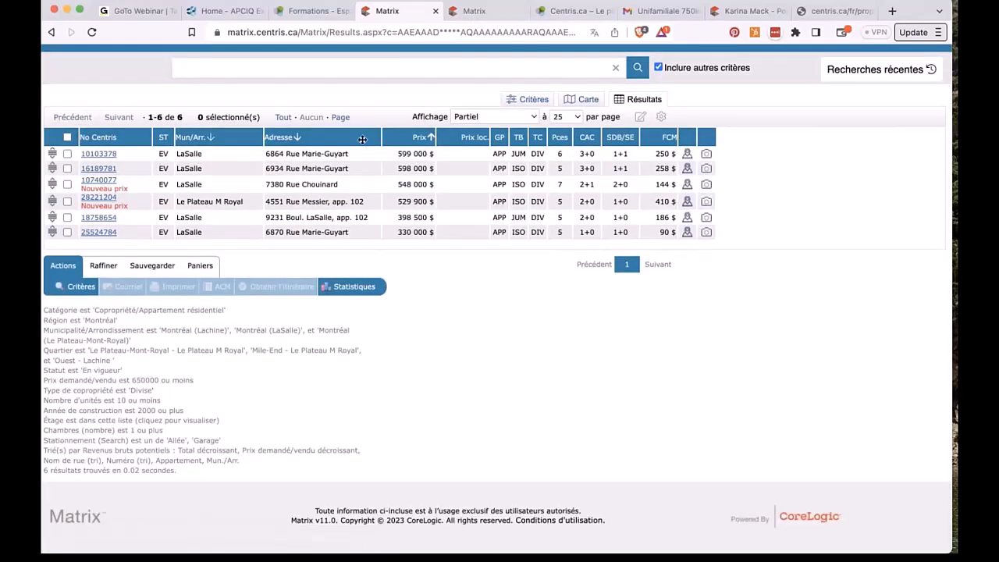
left_click(362, 139)
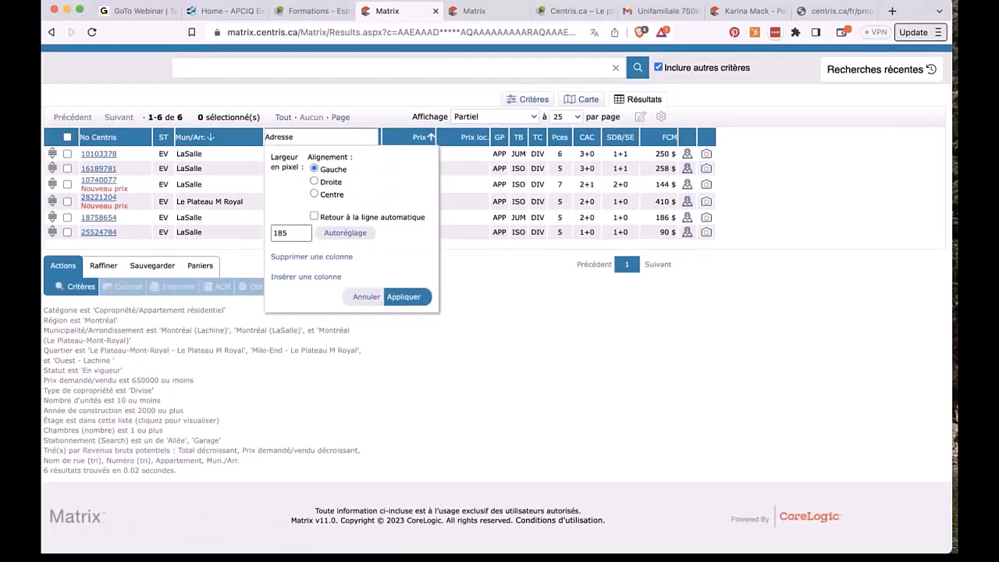
left_click(312, 277)
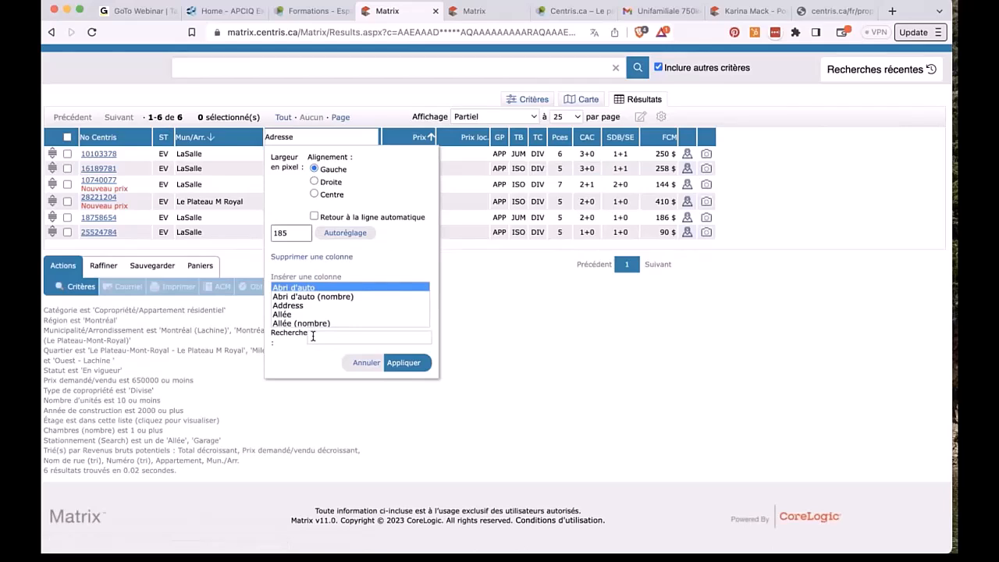
left_click(294, 313)
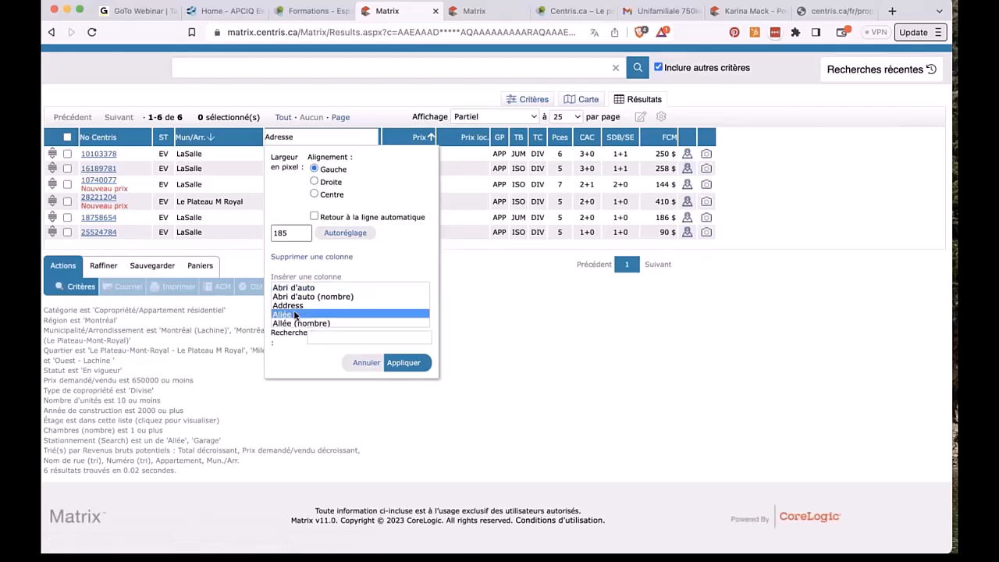
left_click(403, 361)
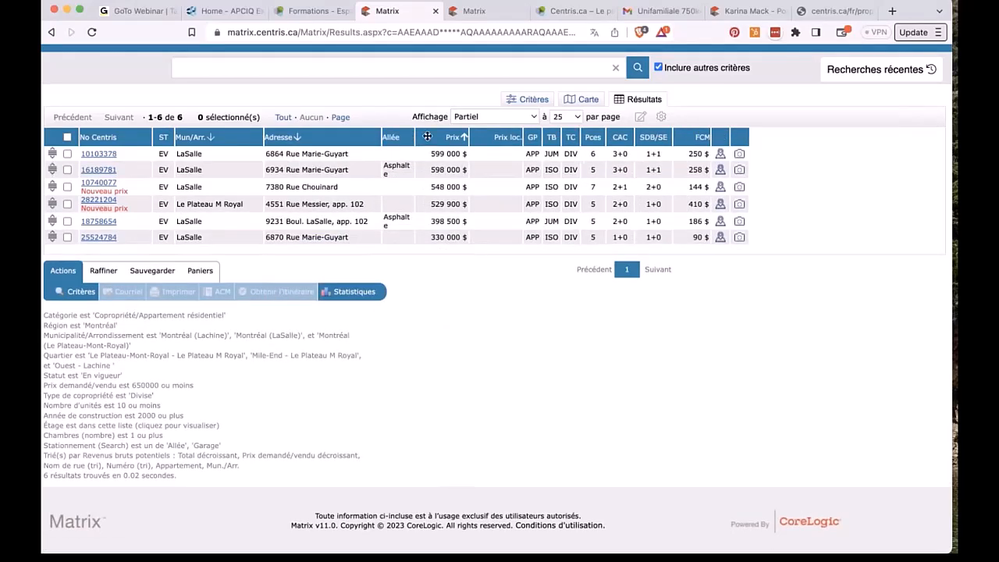
Step: Add a Garage (nombre) column next to Prix, found by filtering columns for 'gar'
left_click(430, 141)
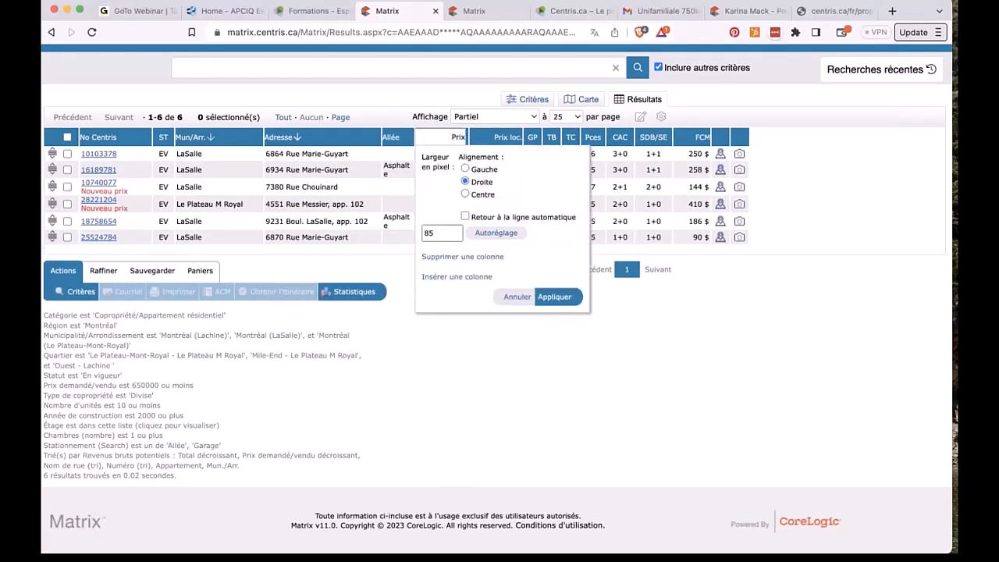
left_click(439, 278)
left_click(464, 336)
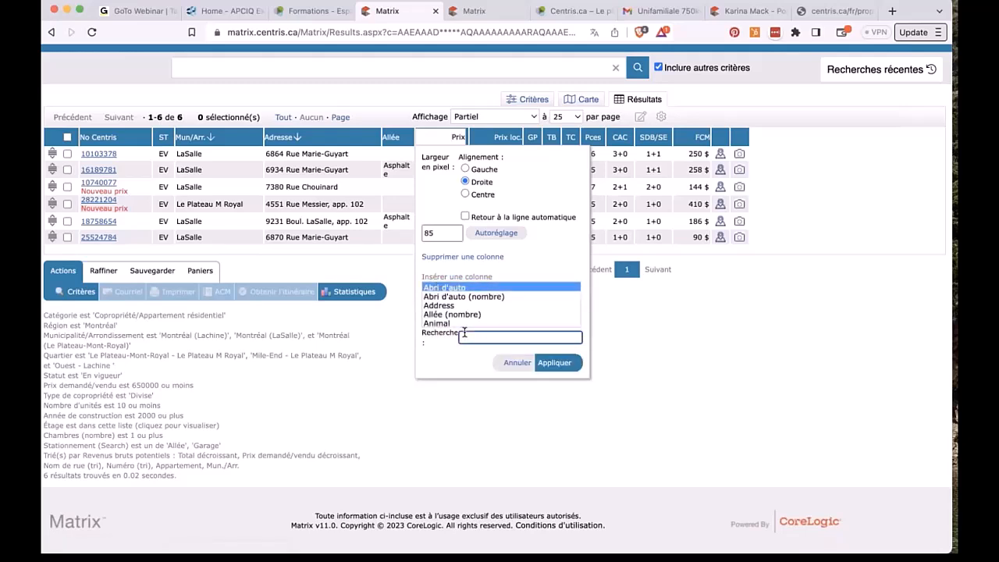
type("gar")
left_click(465, 297)
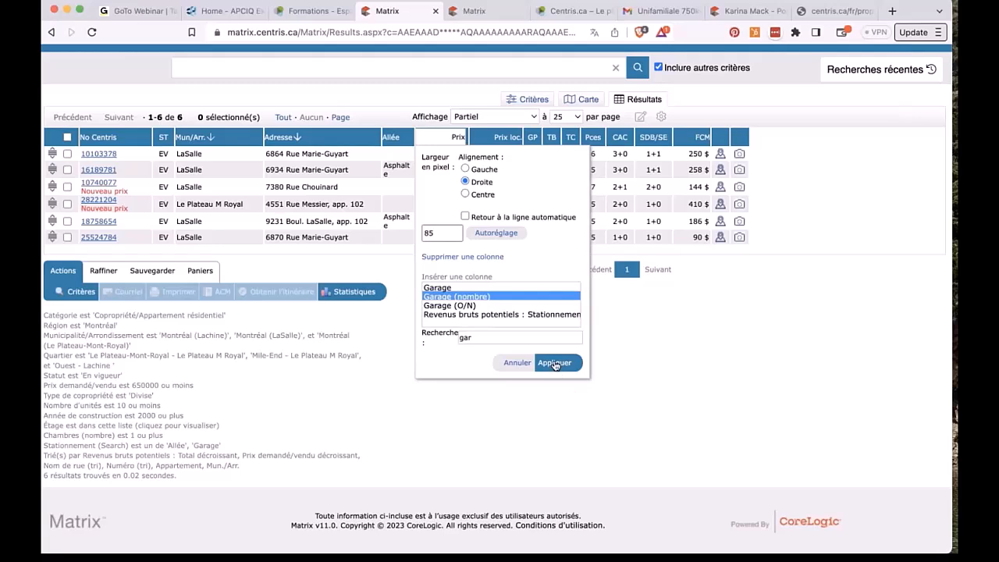
left_click(554, 362)
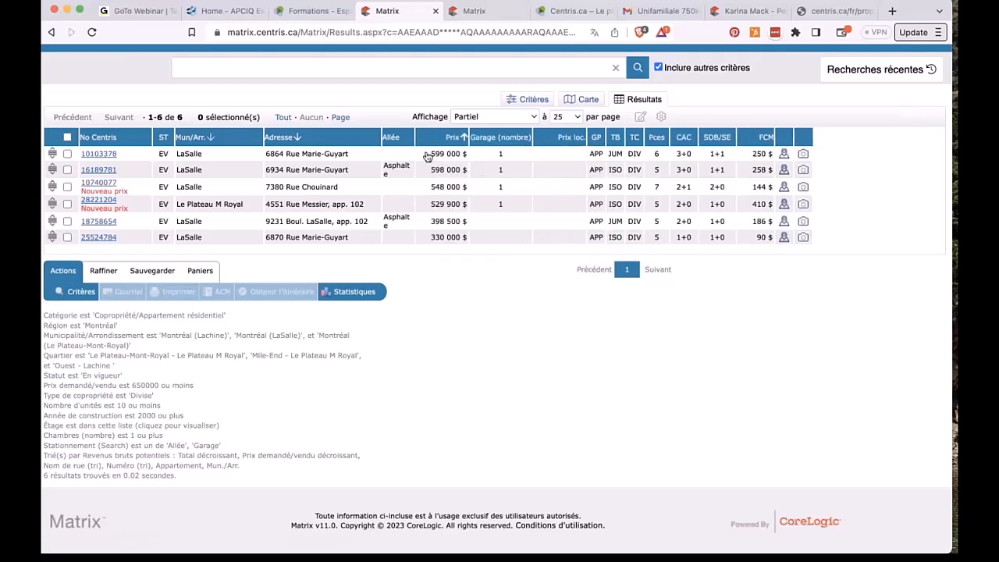
Step: Delete the Allée column, insert Allée (nombre) at Prix loc., then delete the Prix loc. column
left_click(398, 137)
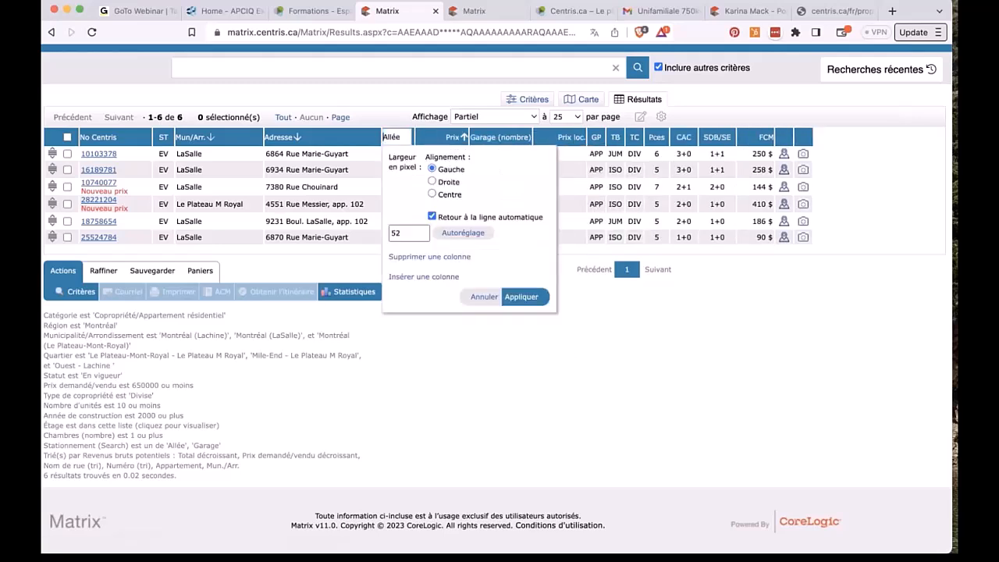
left_click(431, 257)
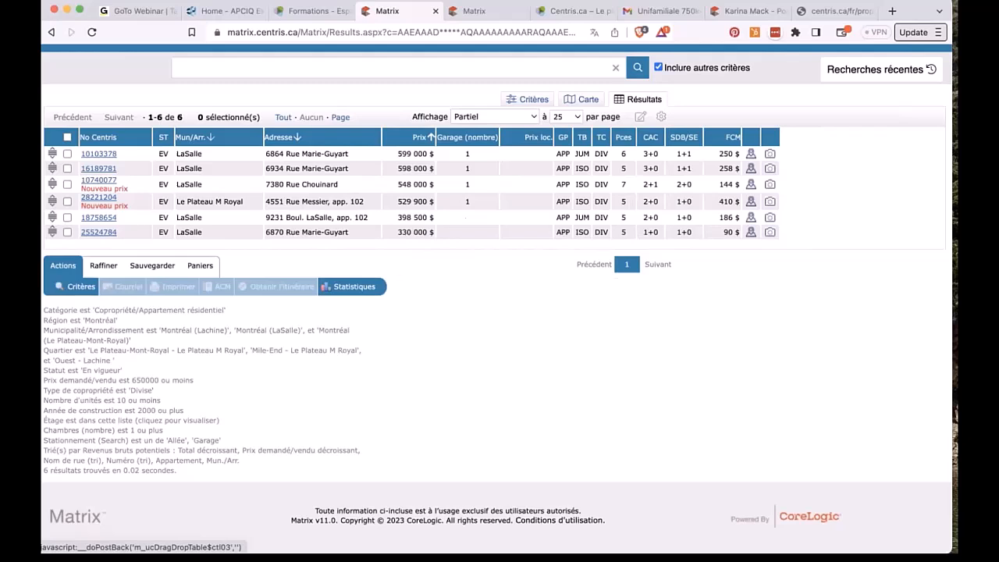
left_click(518, 136)
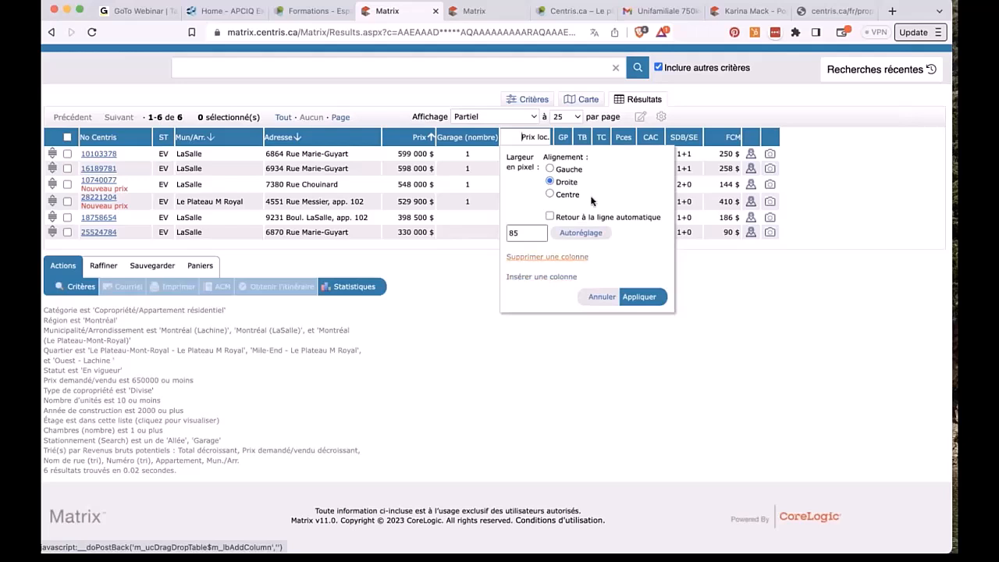
left_click(555, 278)
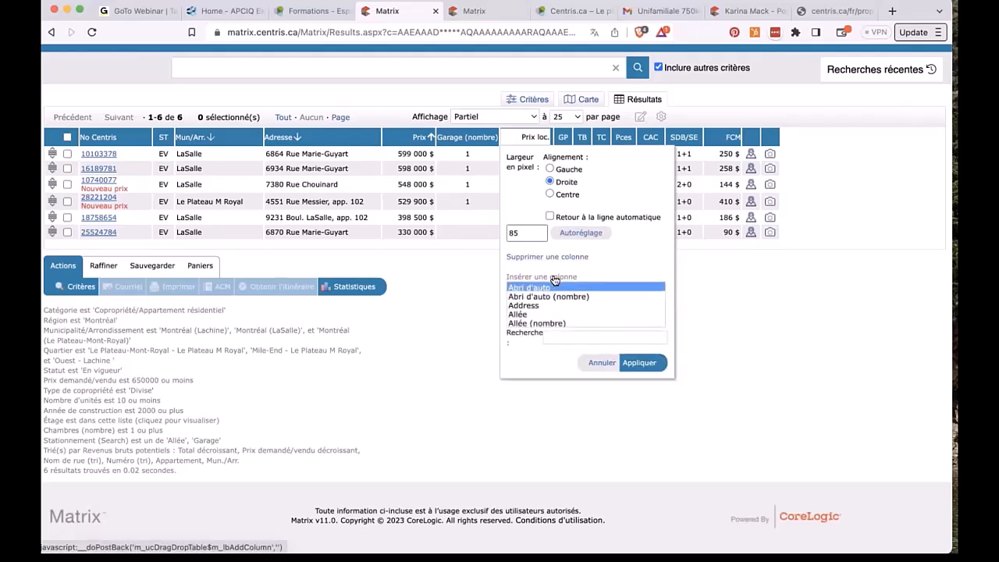
left_click(555, 323)
left_click(641, 363)
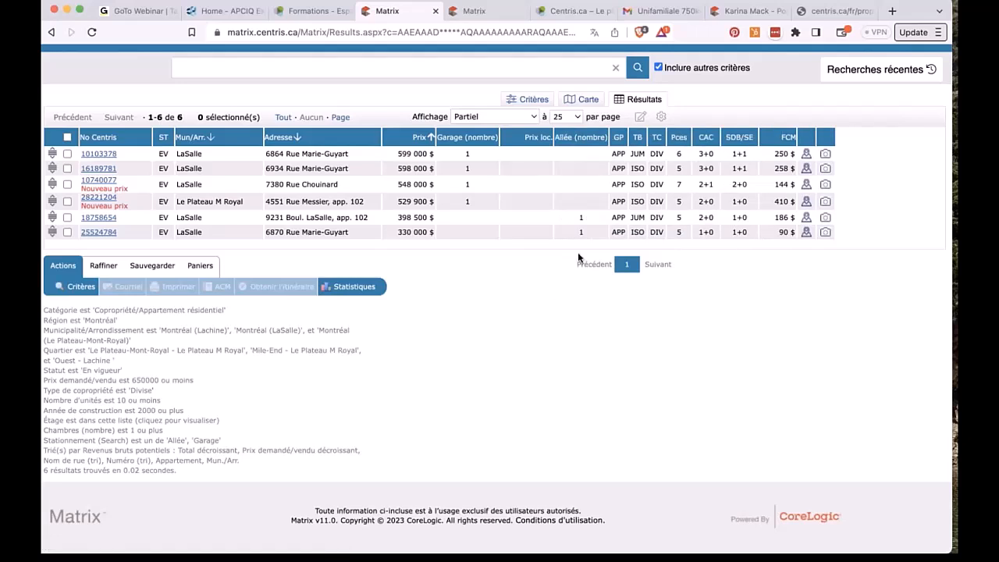
left_click(534, 137)
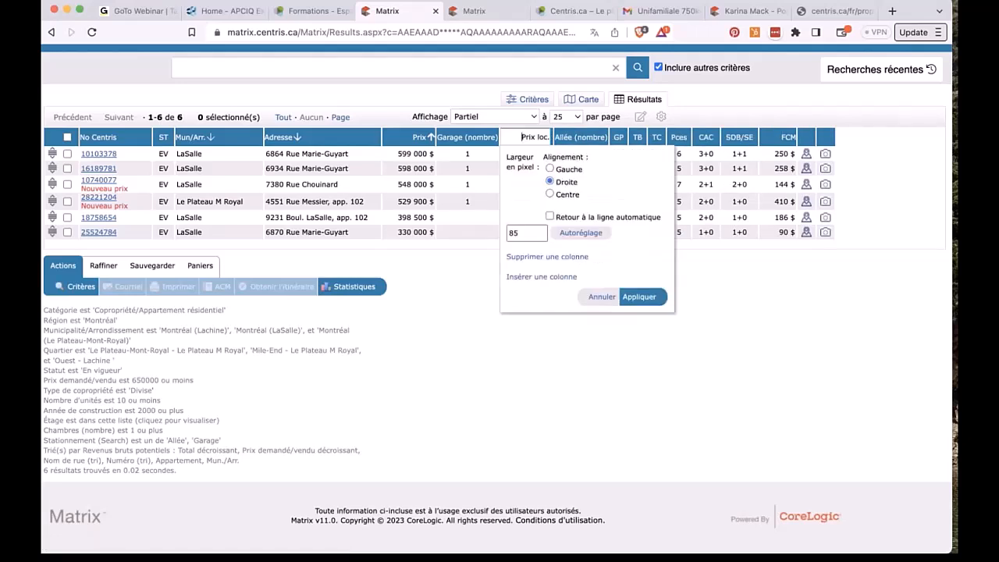
left_click(551, 257)
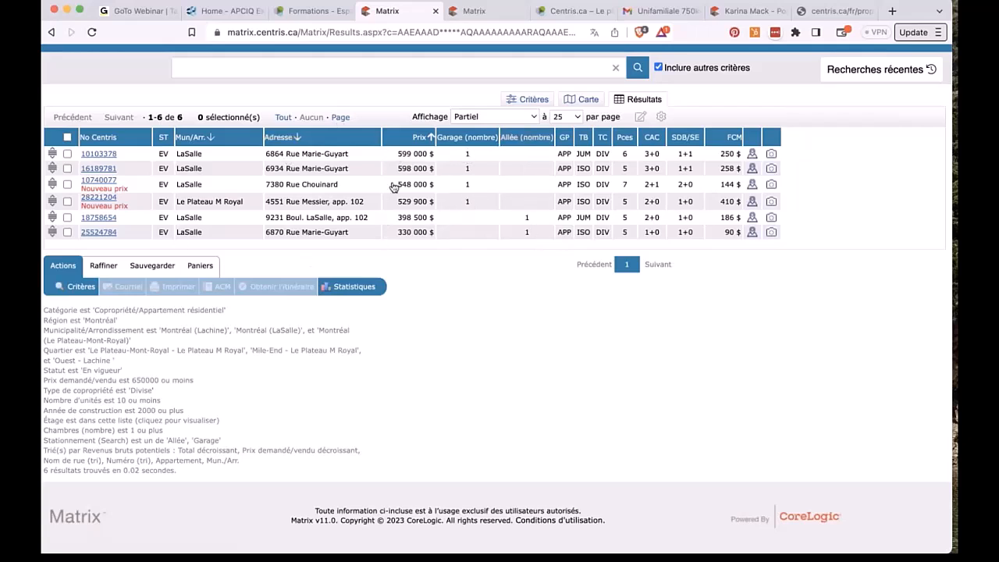
Step: Save the customized Partiel view as the default display
left_click(661, 117)
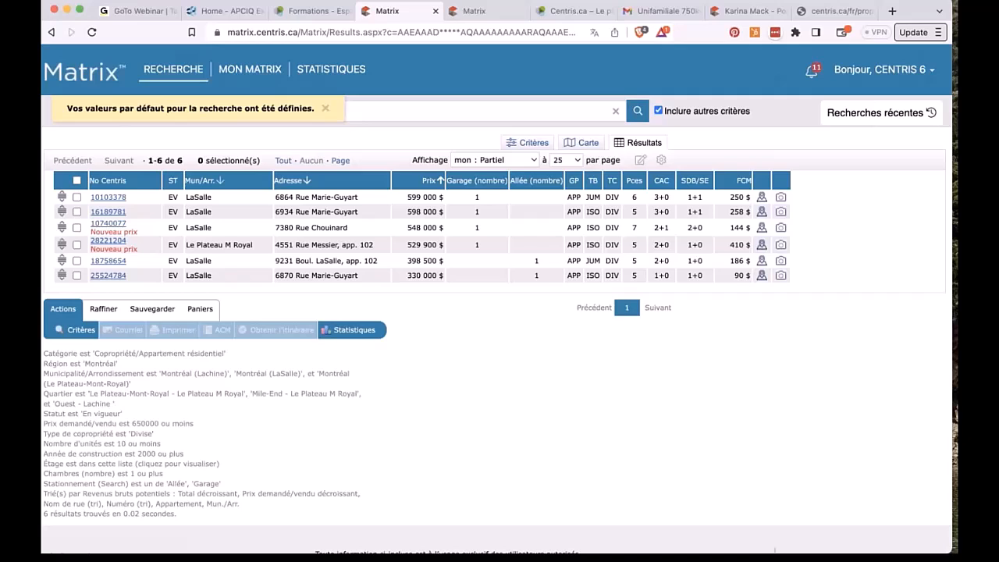
Step: Return to the Mon Matrix home page
left_click(69, 72)
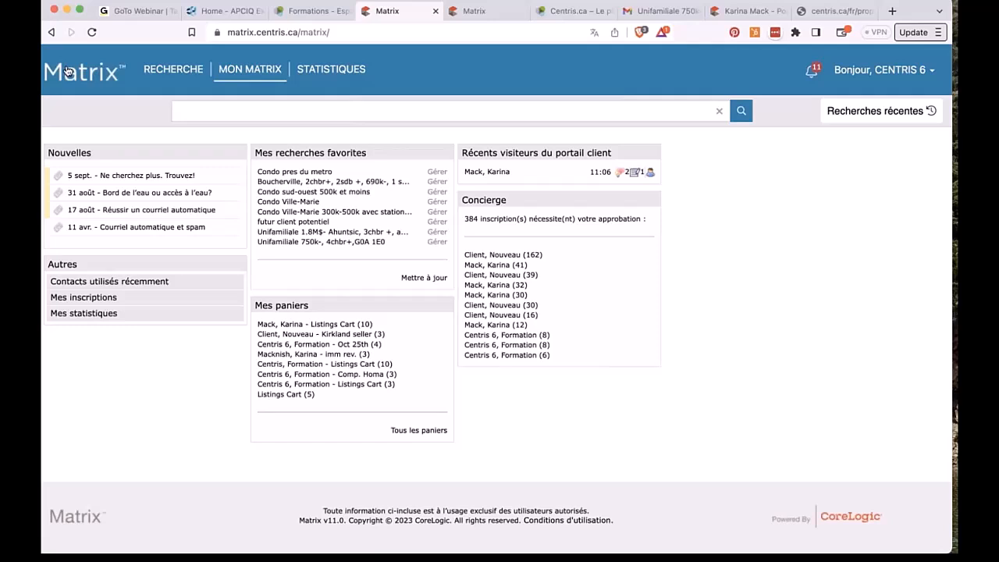
Step: Open Courriels automatiques from the MON MATRIX menu
mouse_move(252, 70)
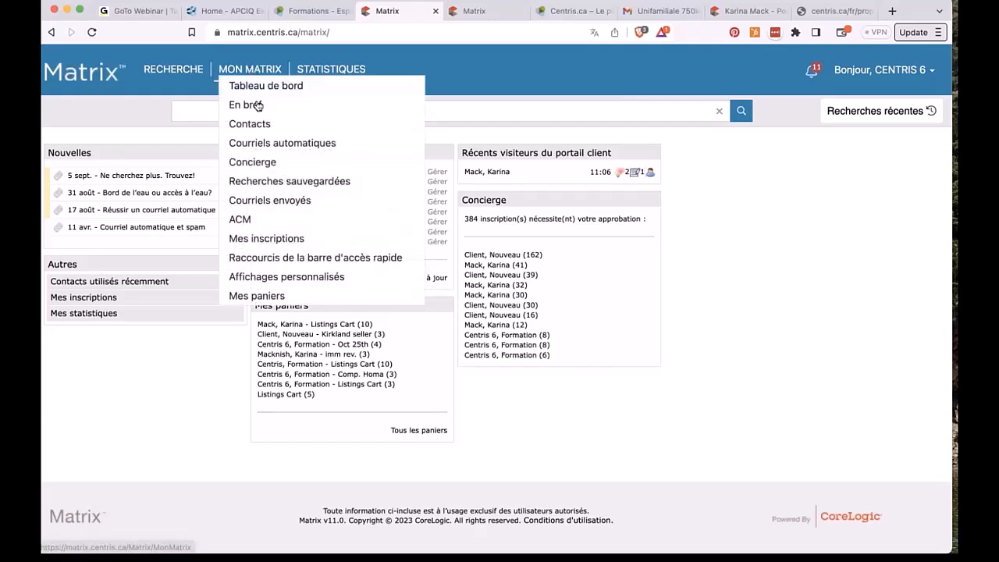
left_click(269, 146)
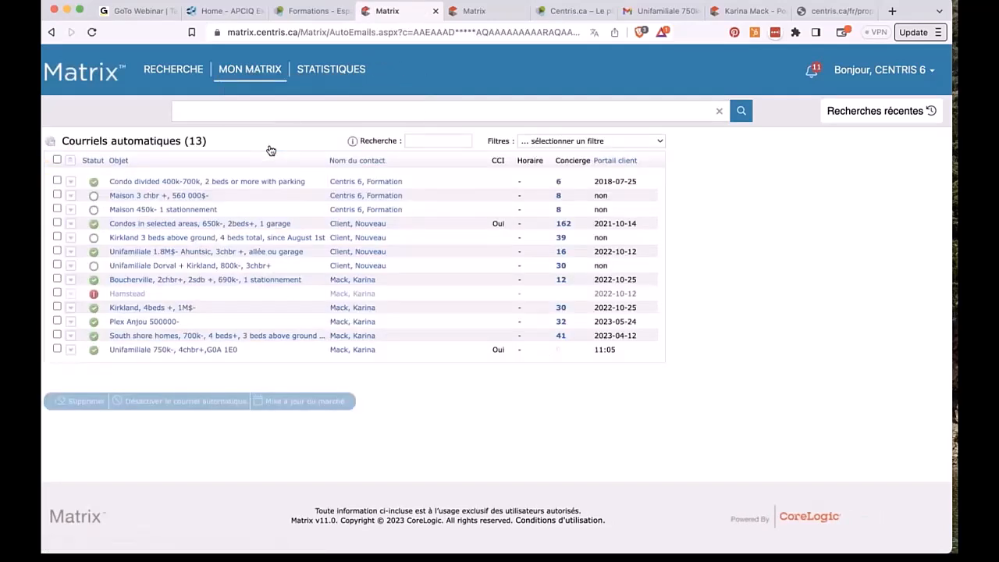
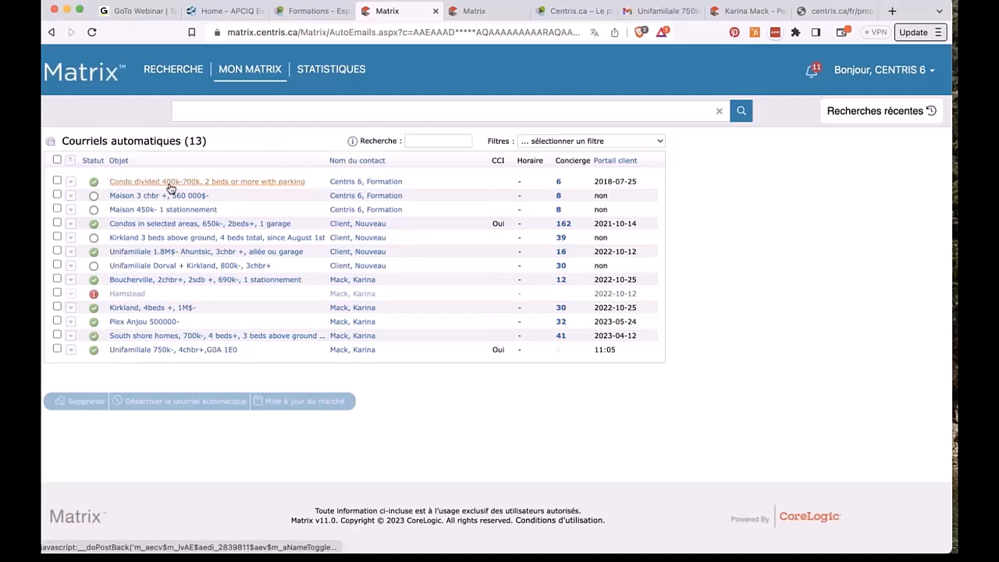
Step: Review listing 10408956 among the 8 Concierge results for Maison 450k-, then return to the auto-email list
left_click(558, 211)
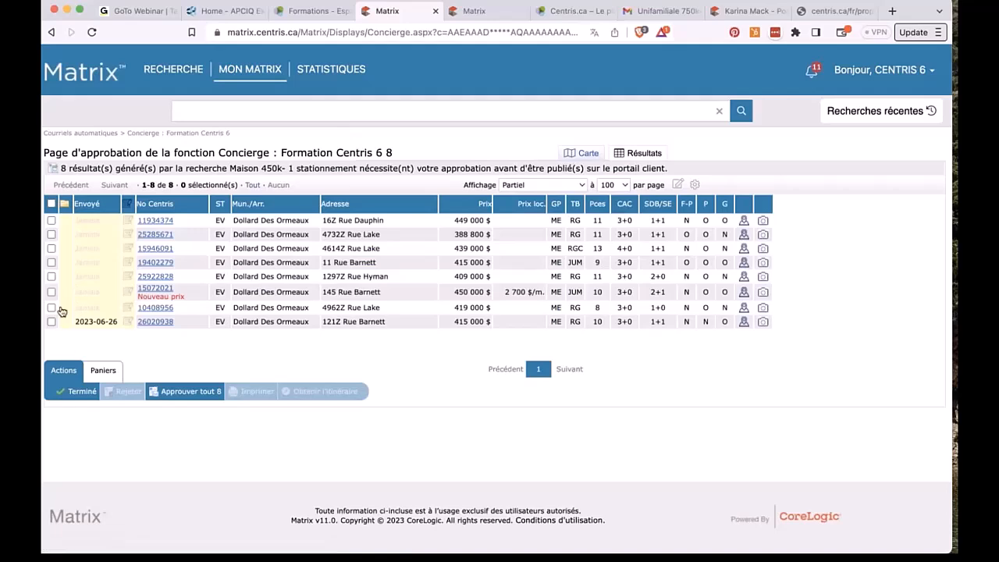
left_click(51, 307)
left_click(148, 309)
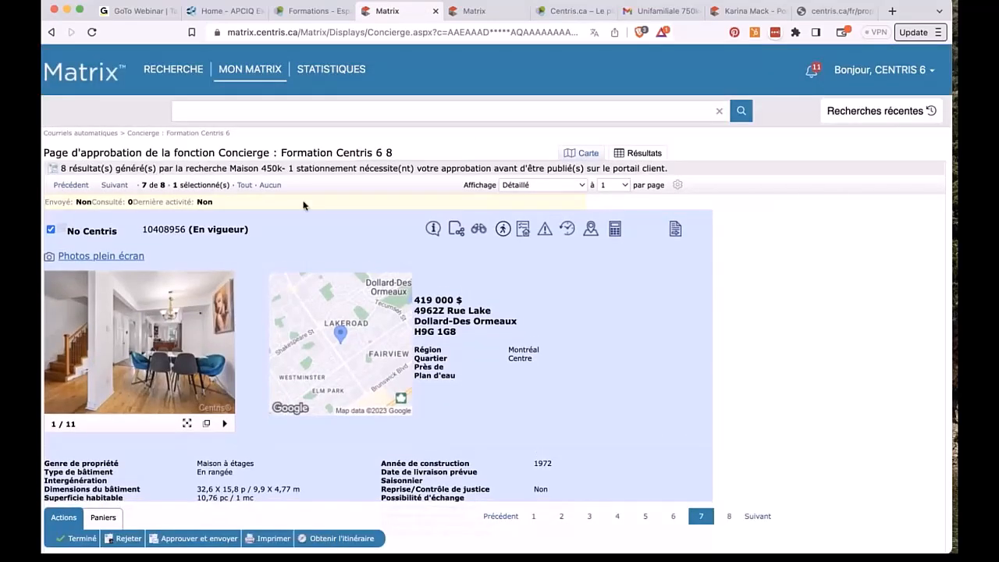
left_click(51, 32)
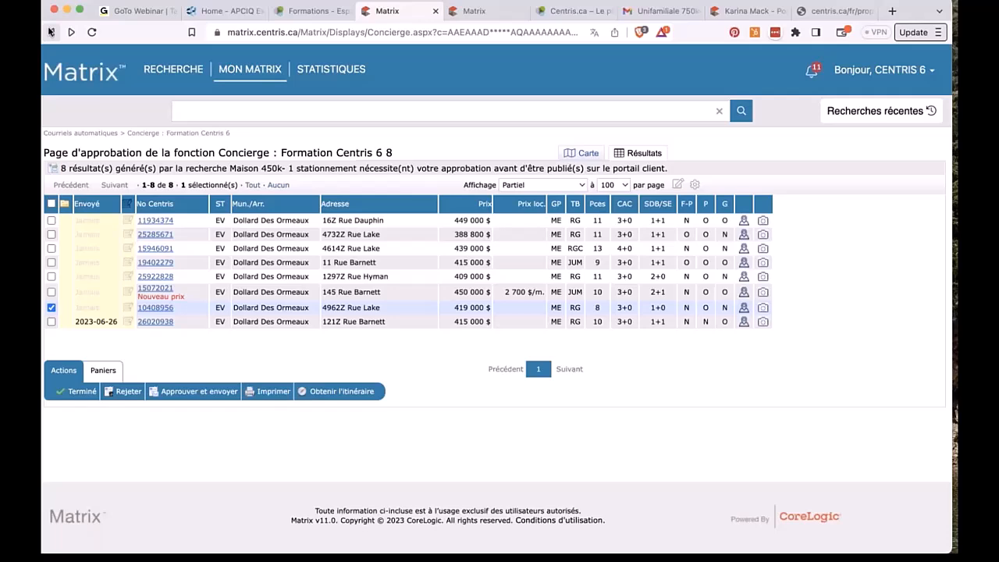
left_click(52, 306)
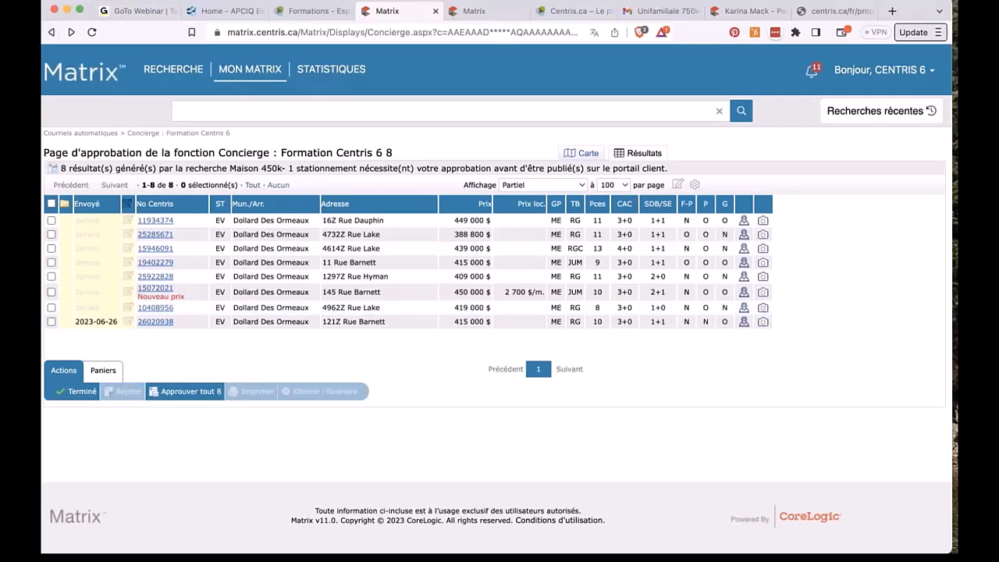
mouse_move(249, 69)
left_click(265, 141)
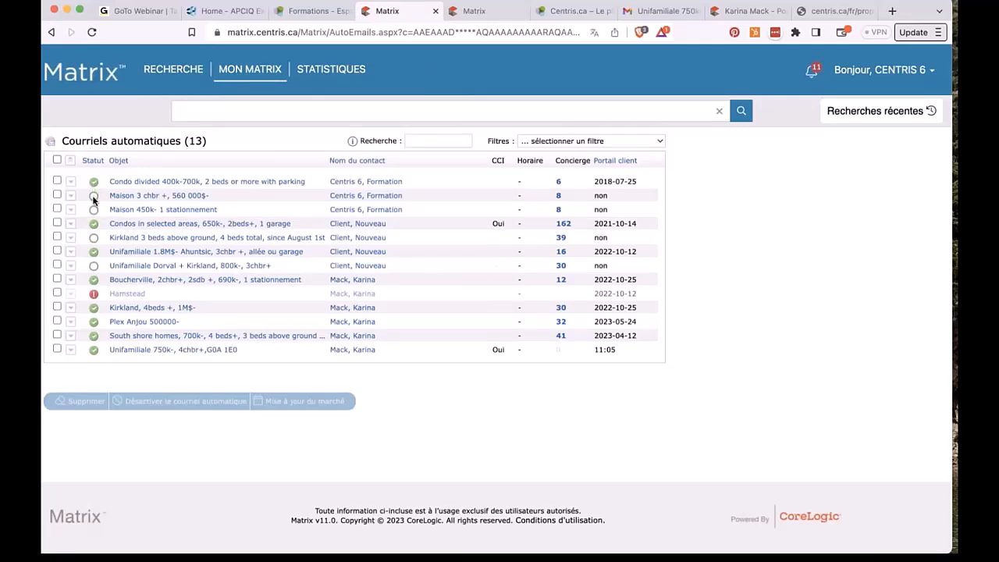
Step: Deactivate the Kirkland, 4beds +, 1M$- automatic e-mail
left_click(57, 307)
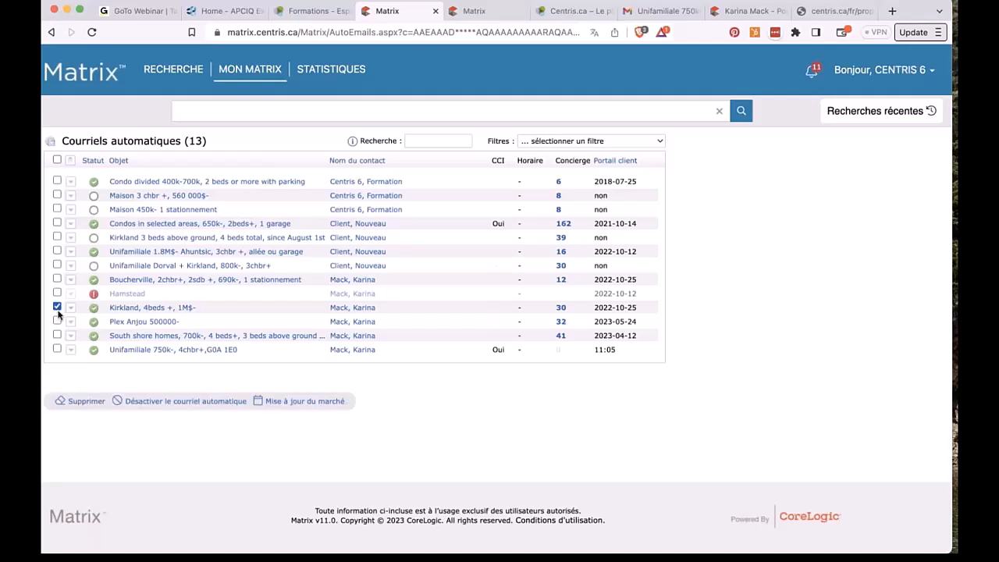
left_click(148, 402)
left_click(605, 115)
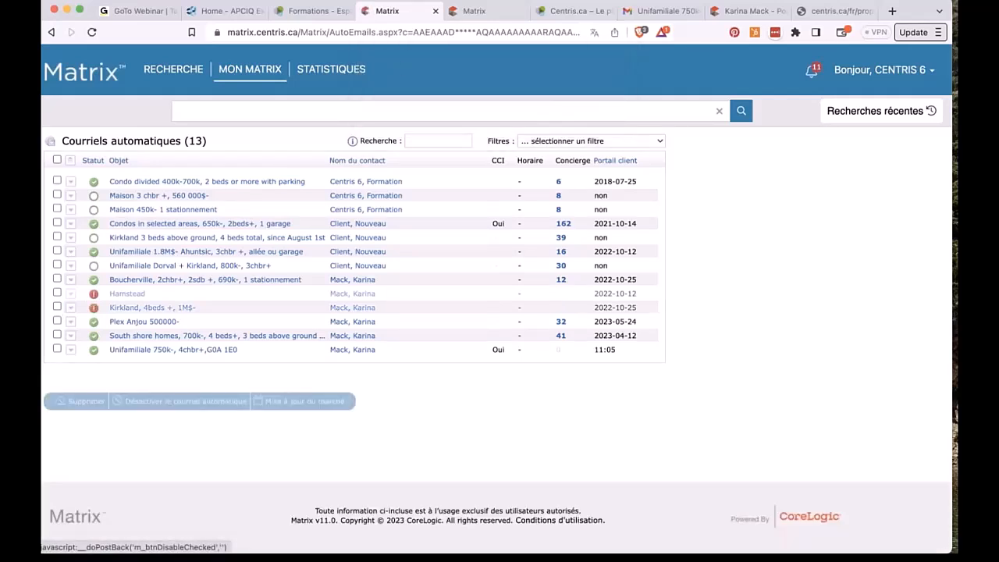
Step: Delete the deactivated Kirkland auto-email, leaving 12 in the list
left_click(57, 307)
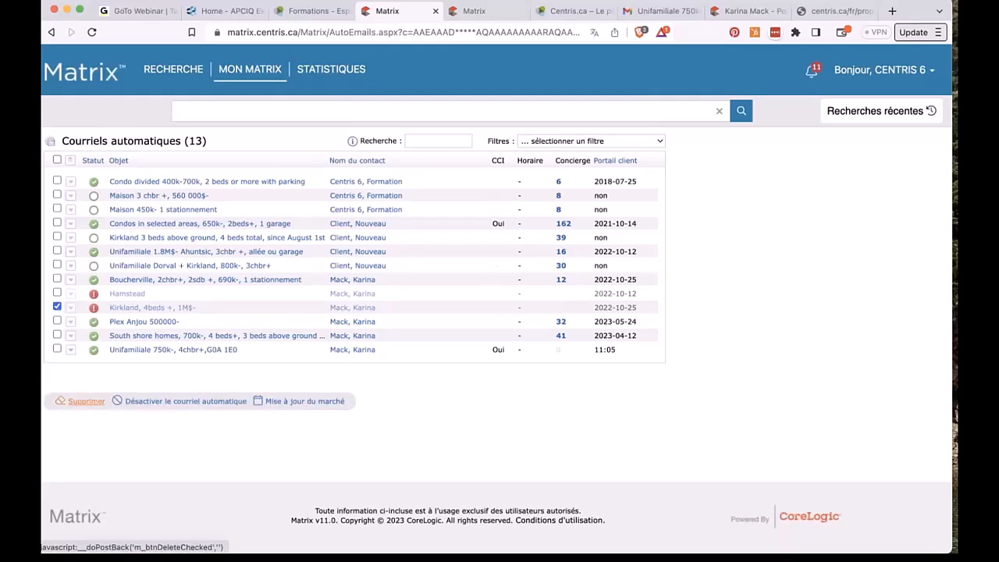
left_click(92, 402)
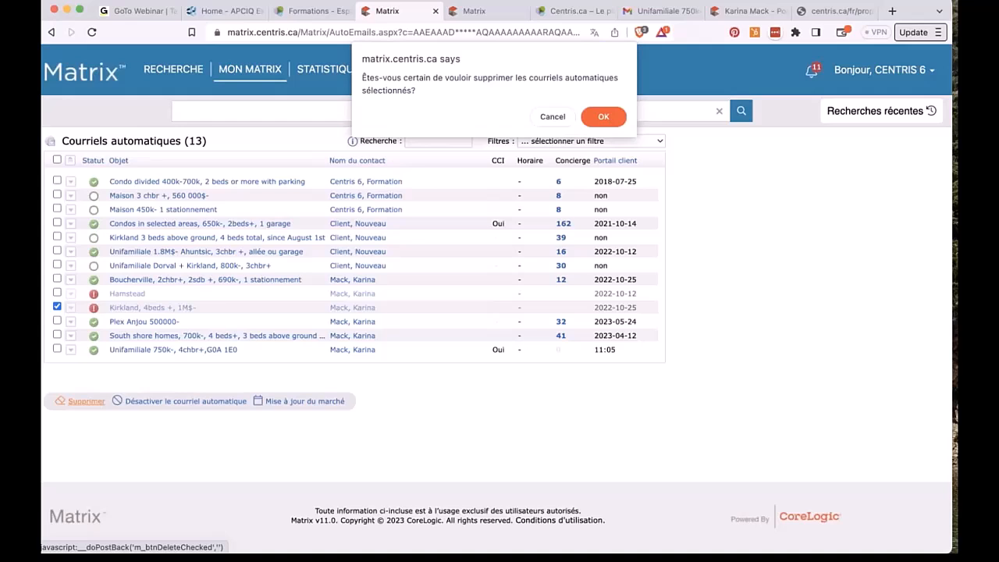
left_click(603, 115)
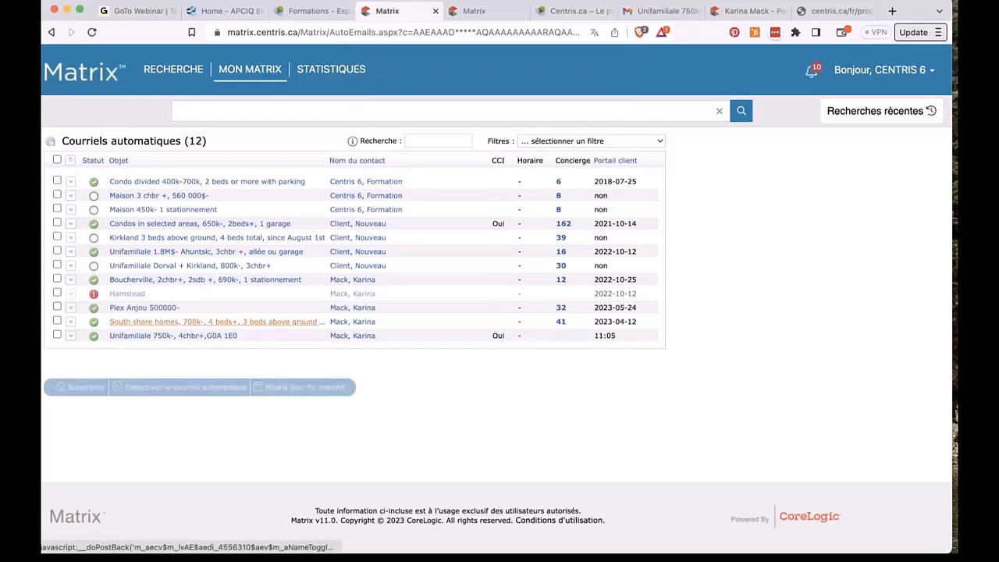
Step: Change the Unifamiliale auto-email subject from 750k- to 800k- and save it
left_click(71, 337)
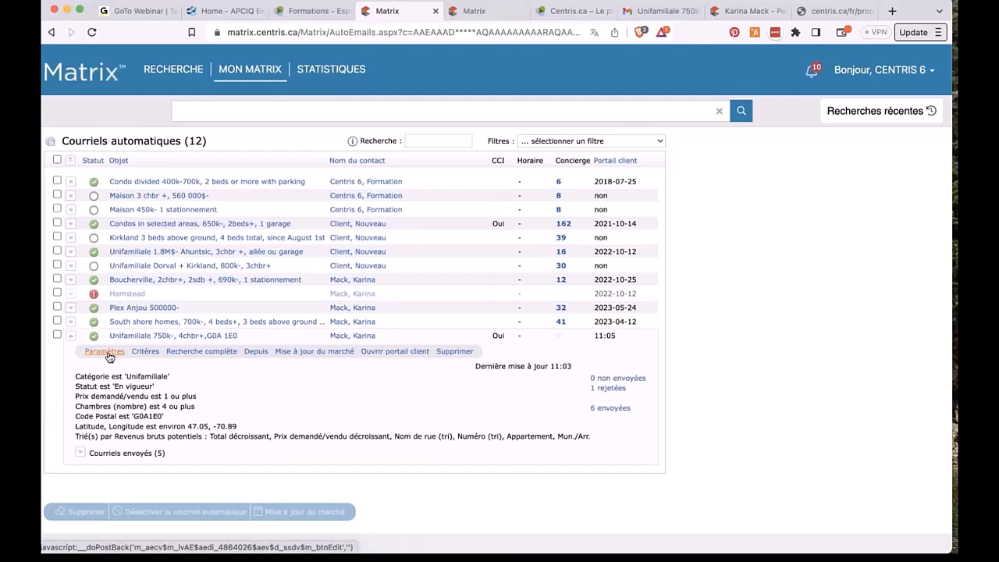
left_click(105, 351)
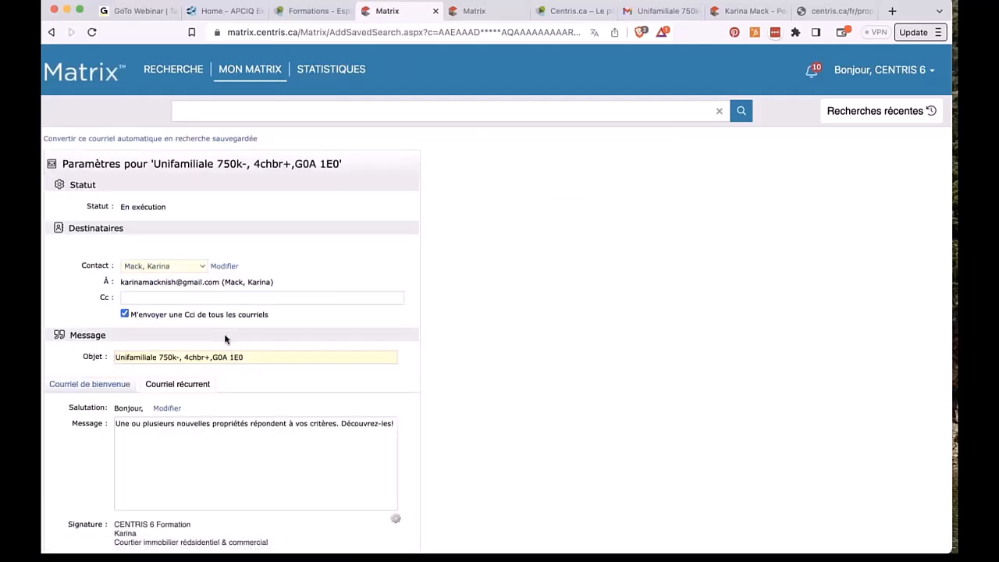
left_click(171, 357)
key("BackSpace")
key("BackSpace")
key("BackSpace")
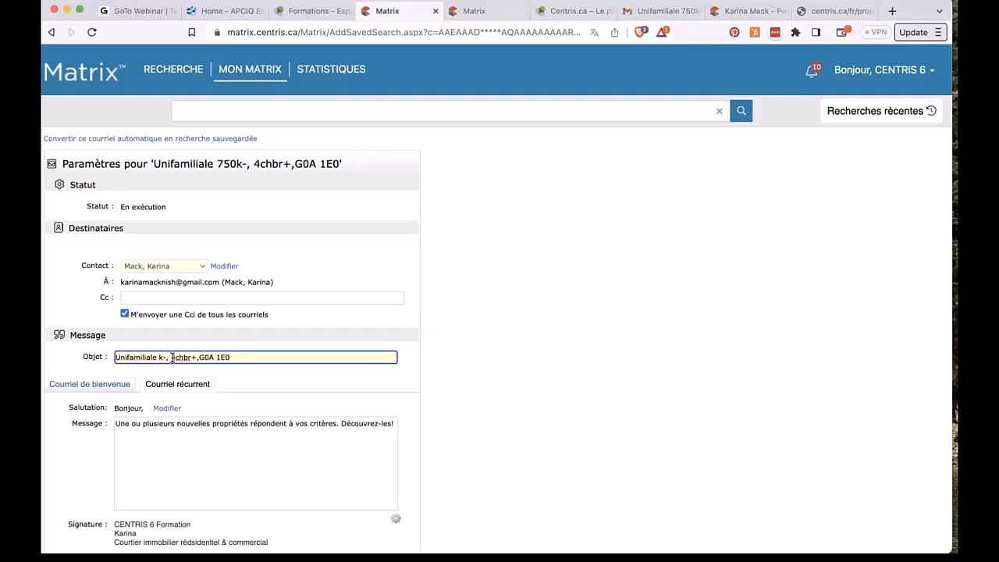
type("800")
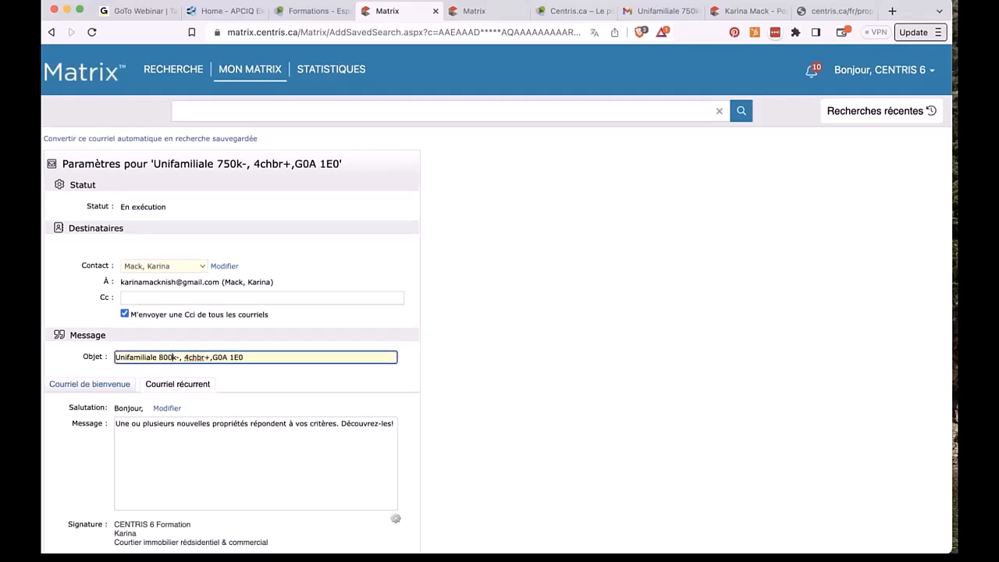
scroll(172, 357, "down", 10)
left_click(136, 460)
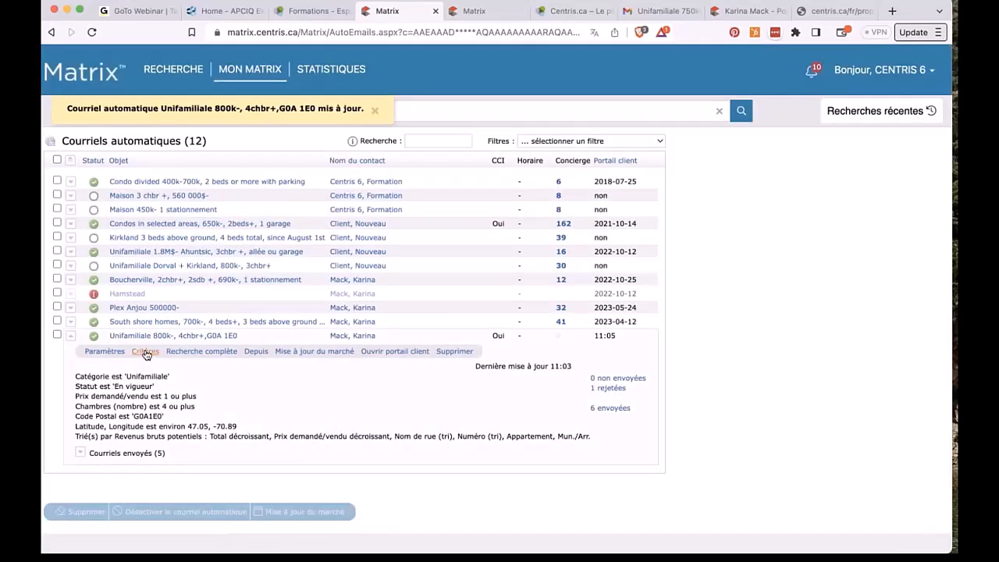
Step: Set the Demandé/Vendu price criterion to 800000- and save it
left_click(145, 352)
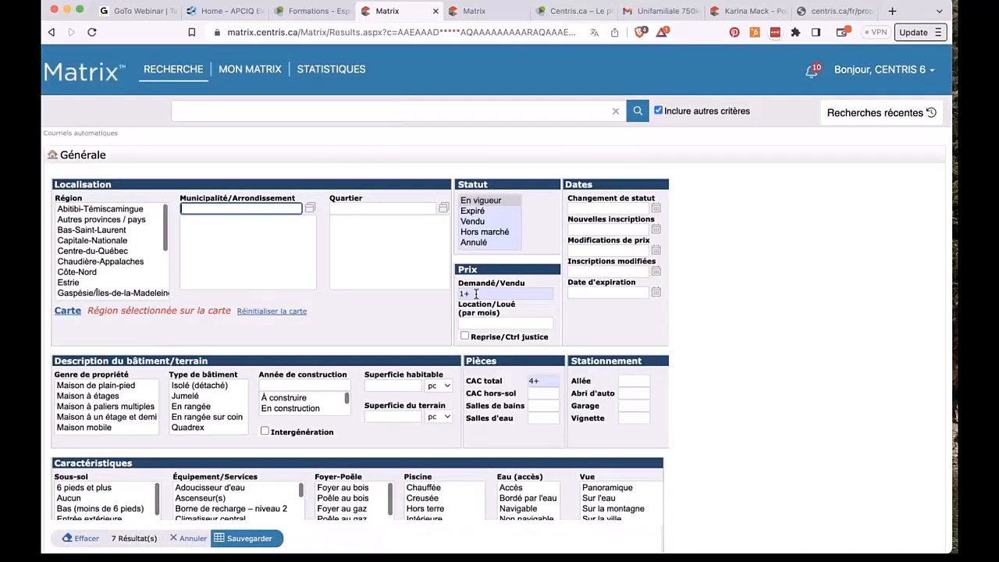
left_click(476, 294)
type("800")
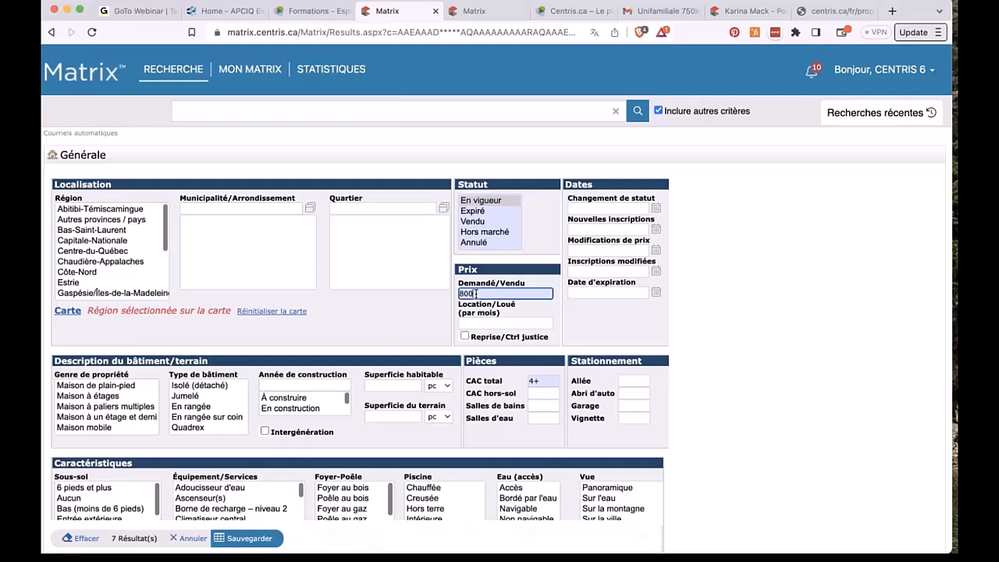
type("000-")
left_click(247, 537)
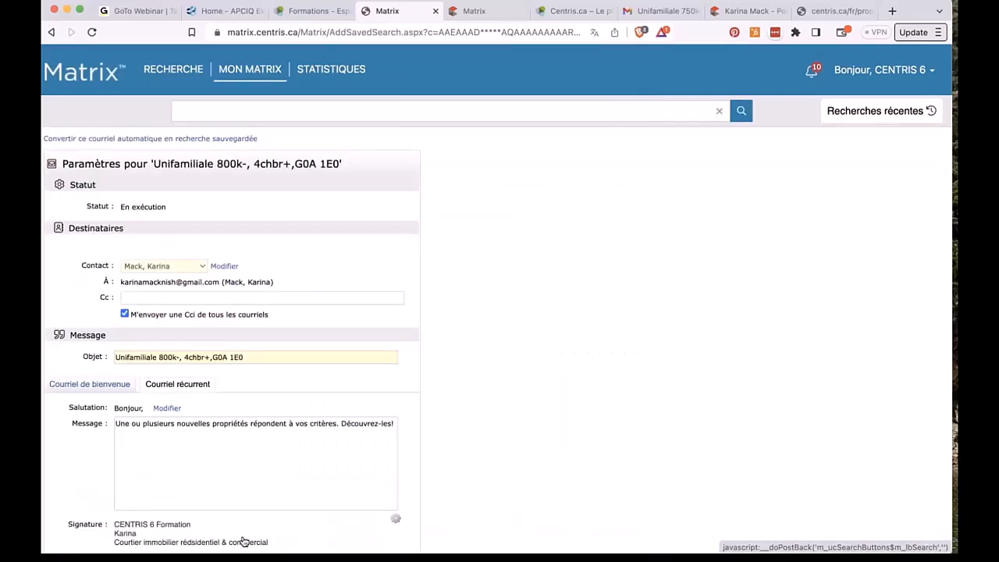
Step: Save the auto-email settings for approval and return to the Courriels automatiques list
scroll(252, 415, "down", 10)
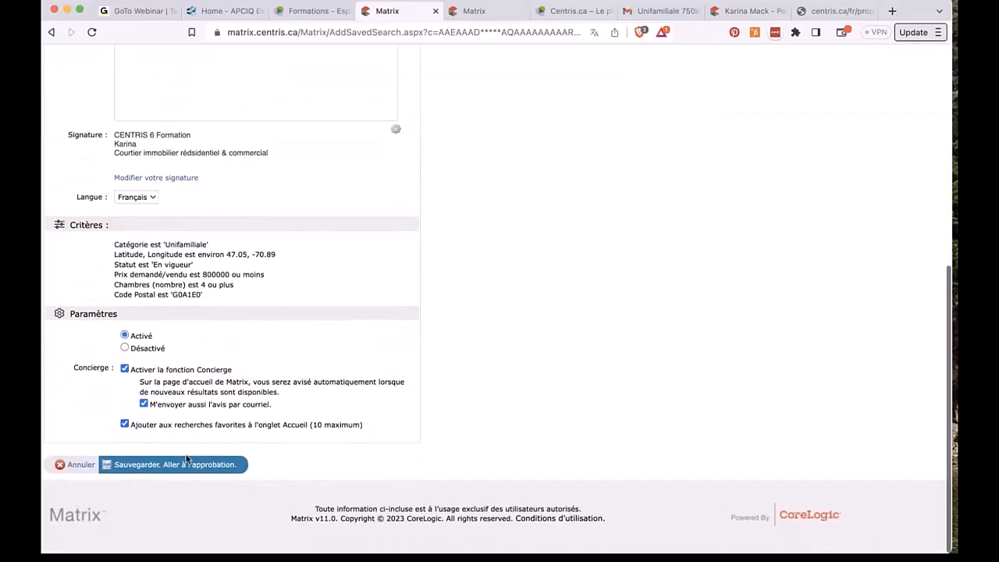
left_click(180, 467)
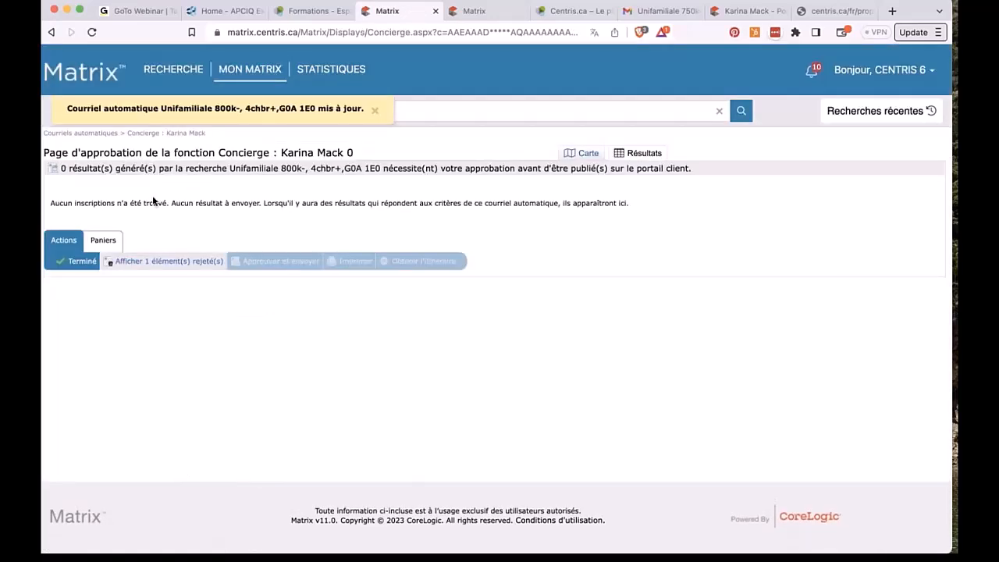
mouse_move(248, 78)
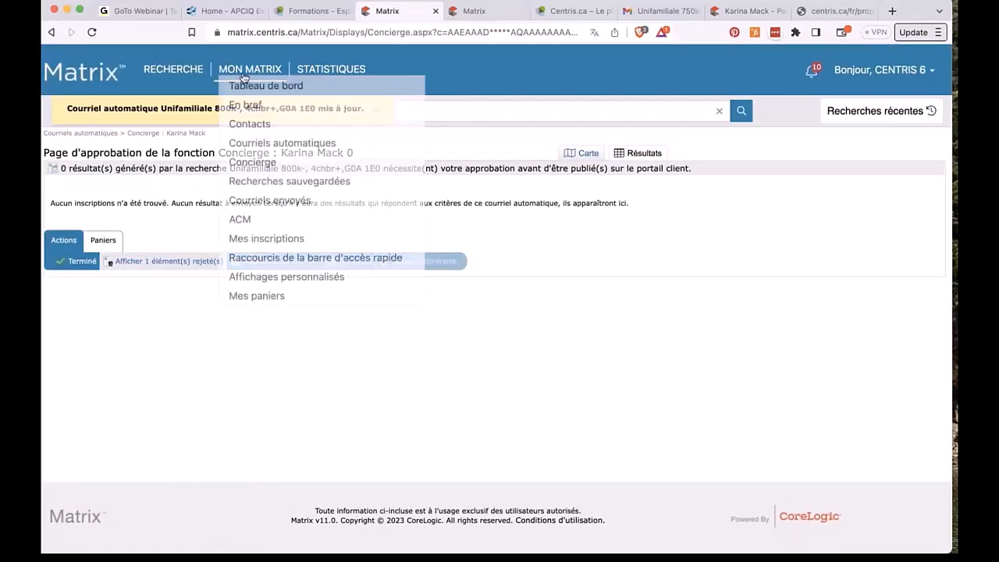
left_click(258, 140)
Step: Run the full search for the Unifamiliale 800k- auto-email, then go back to its expanded criteria
left_click(71, 335)
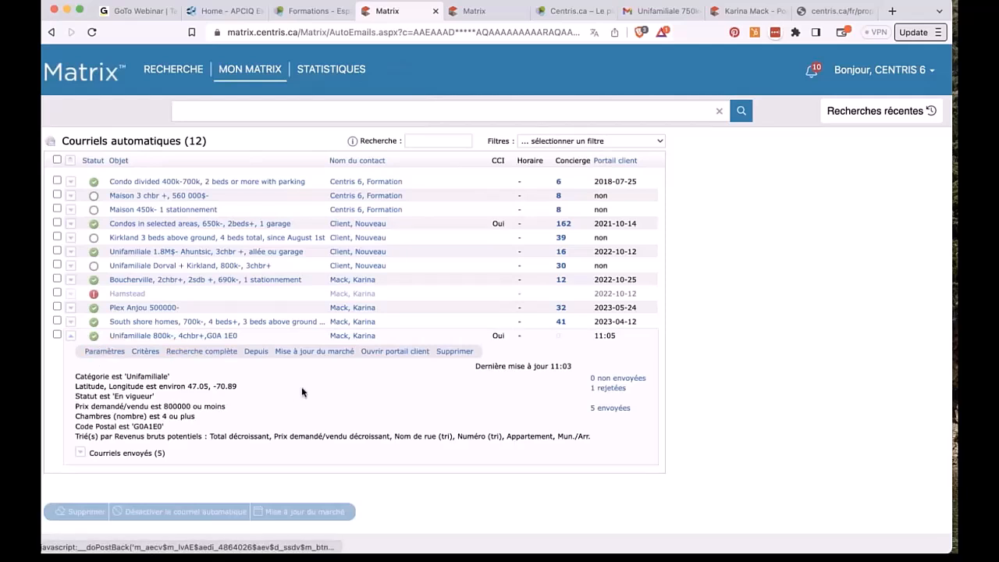
left_click(190, 352)
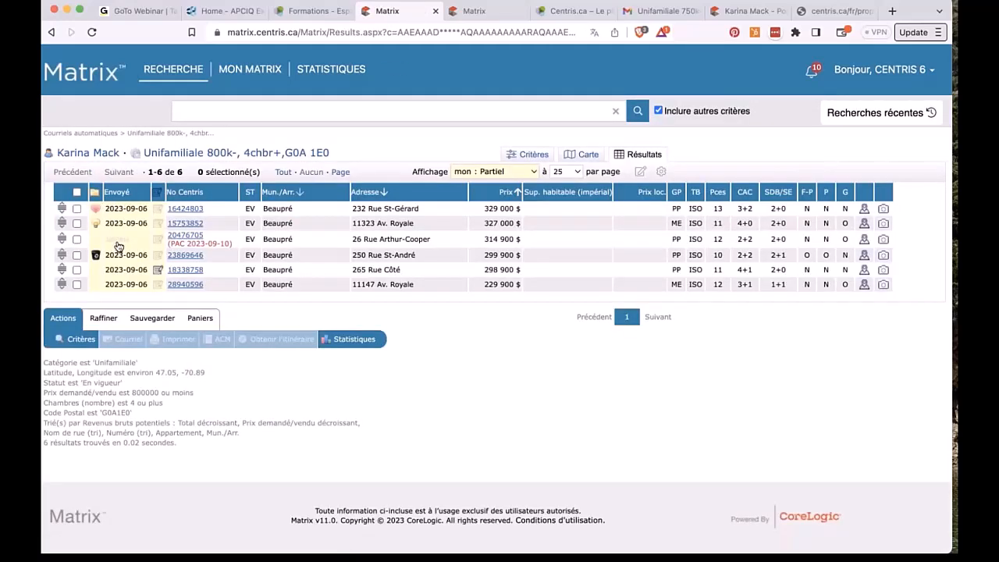
left_click(52, 33)
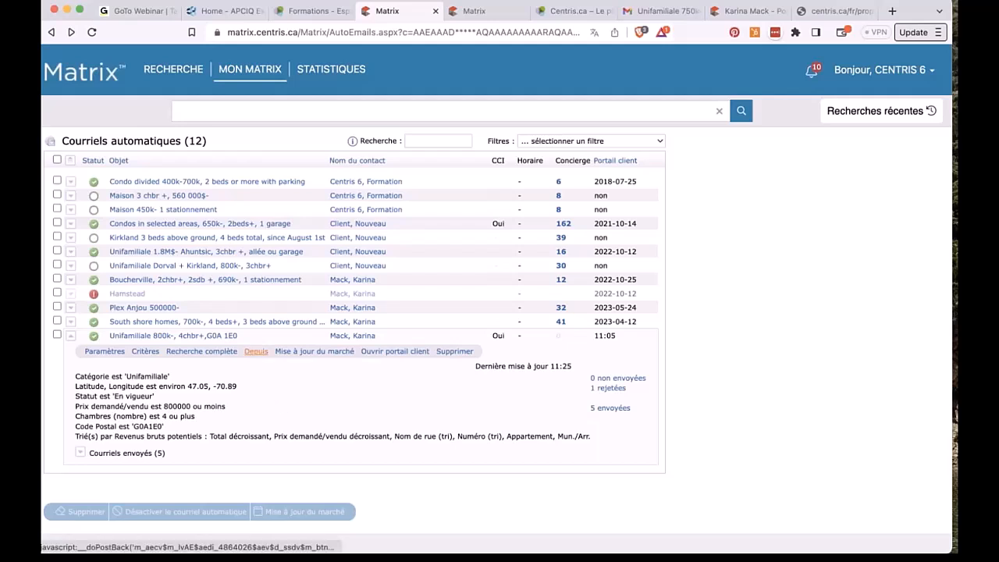
Step: Check the Depuis and Mise à jour du marché views of Unifamiliale 800k- for changed listings
left_click(255, 352)
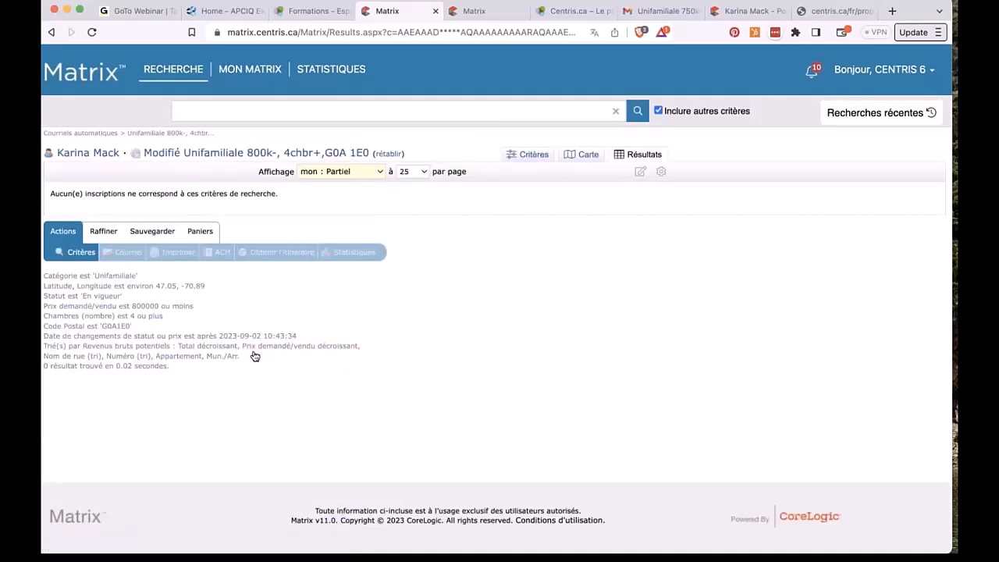
left_click(52, 33)
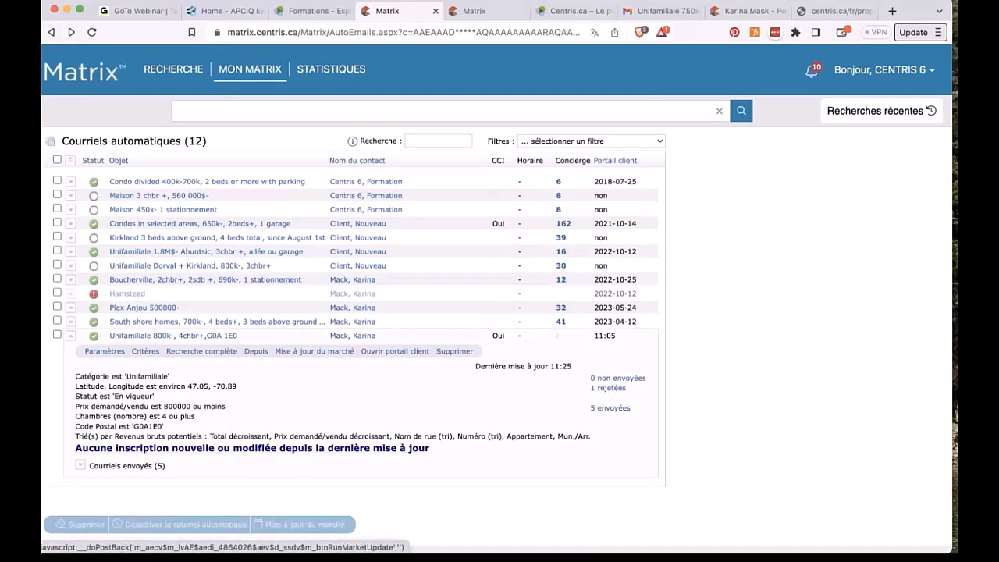
left_click(303, 351)
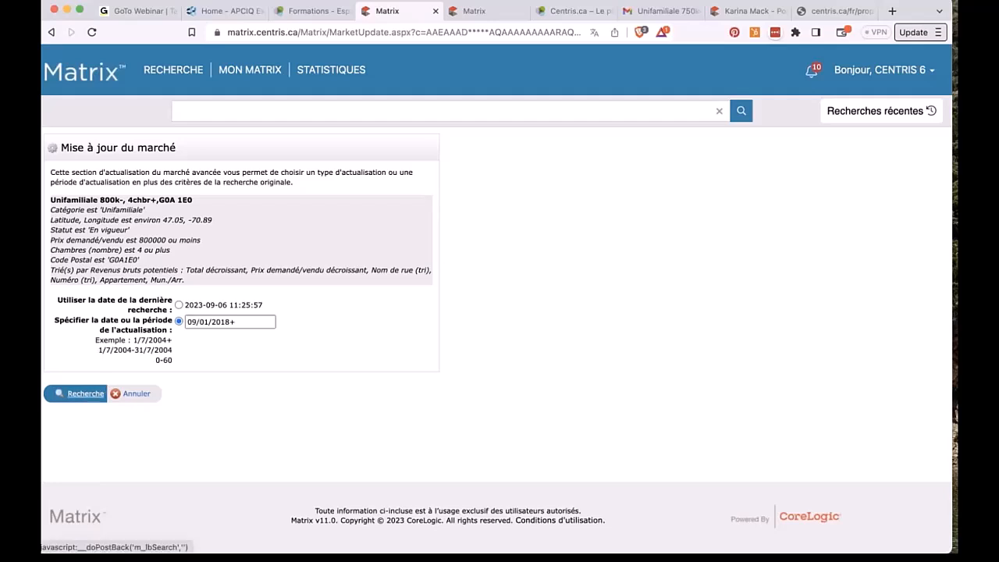
left_click(50, 34)
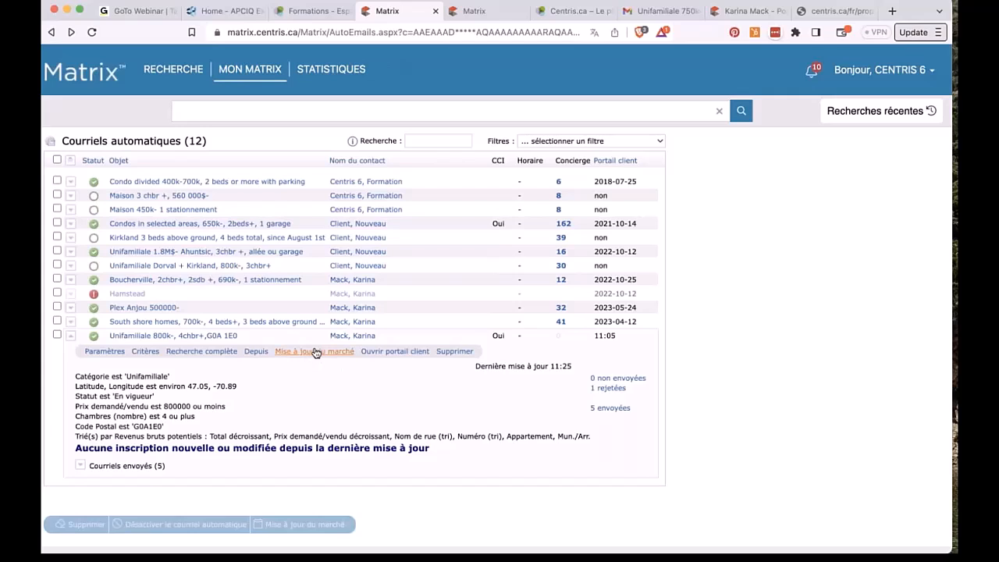
Step: Open the auto-email's client portal in a new tab and return to Matrix
left_click(398, 351)
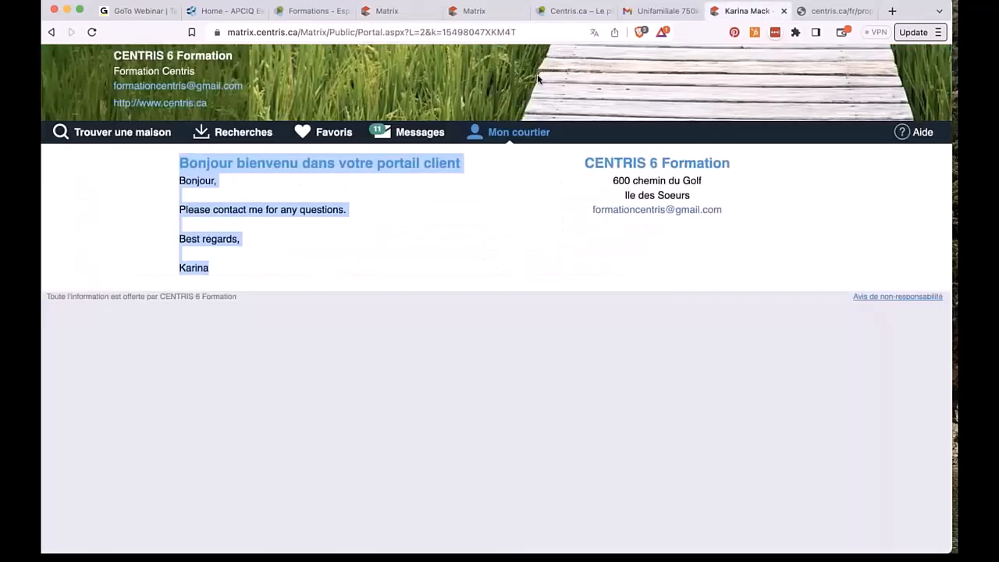
left_click(379, 11)
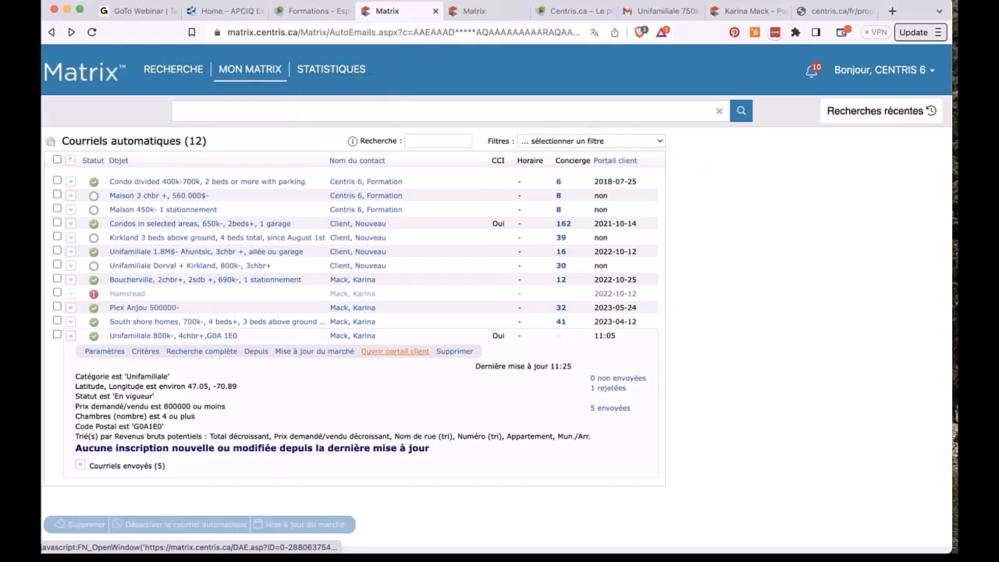
left_click(399, 351)
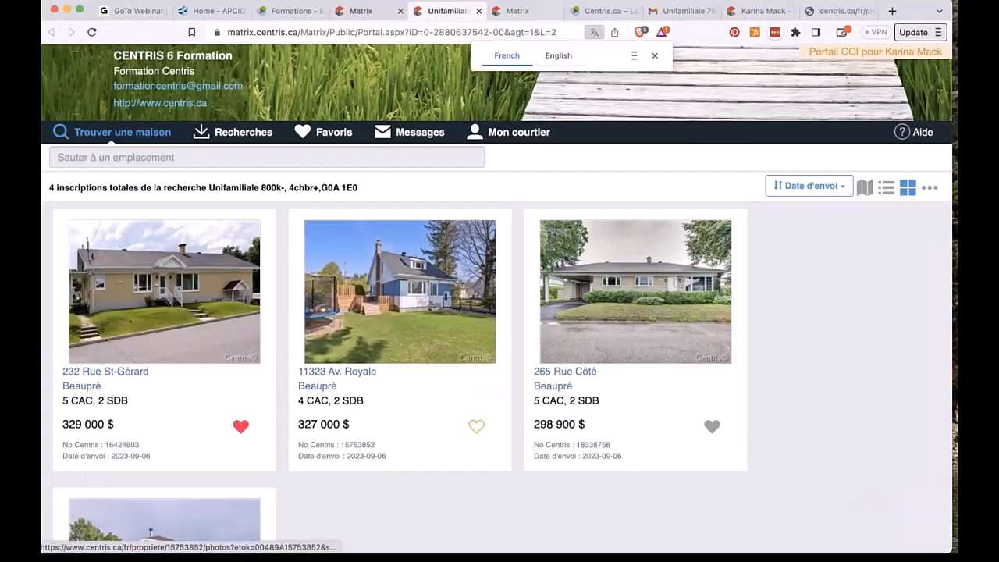
left_click(359, 11)
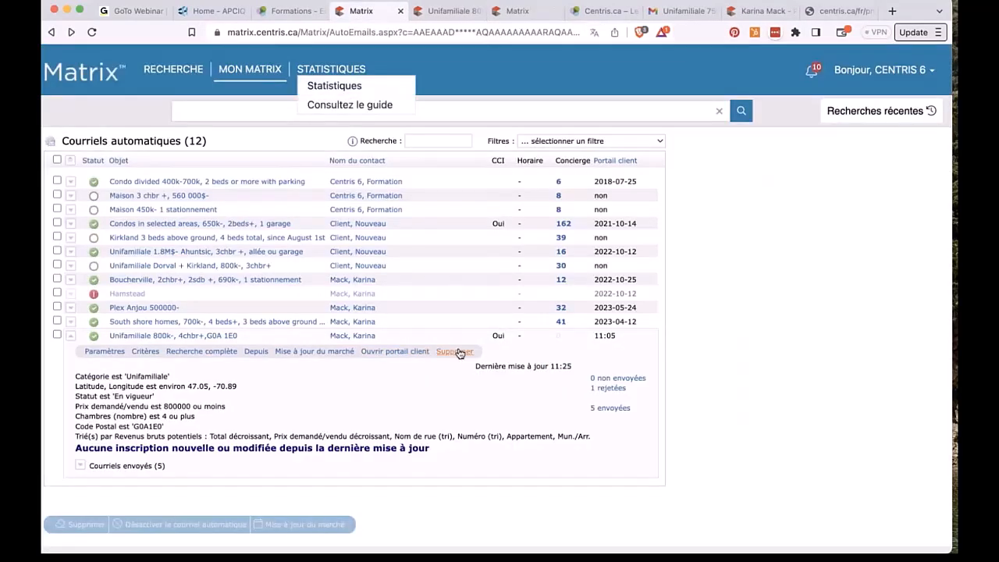
Step: Review the five sent emails and the first one's recipient, then go to the Espace Centris trainings
left_click(80, 465)
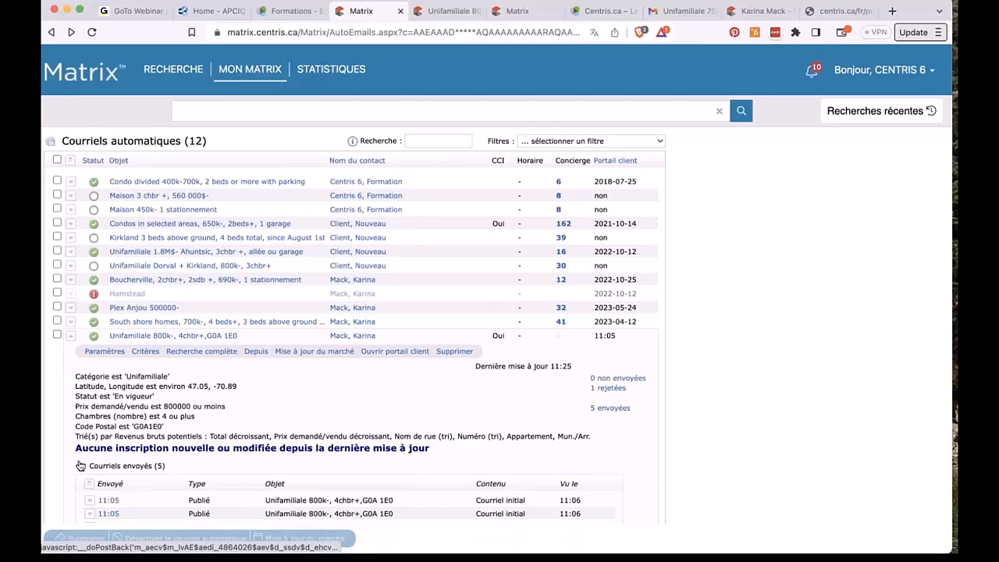
scroll(80, 466, "down", 4)
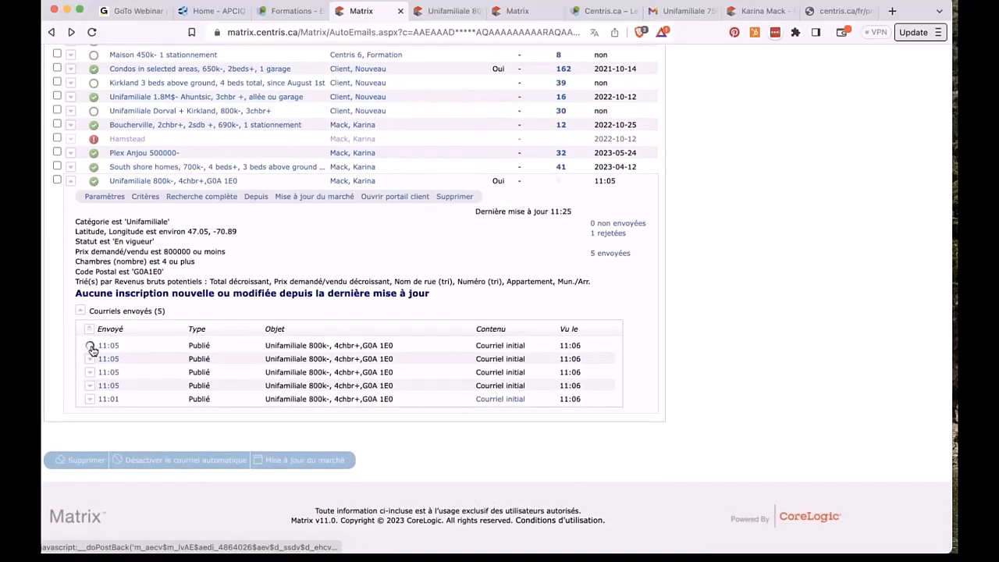
left_click(91, 348)
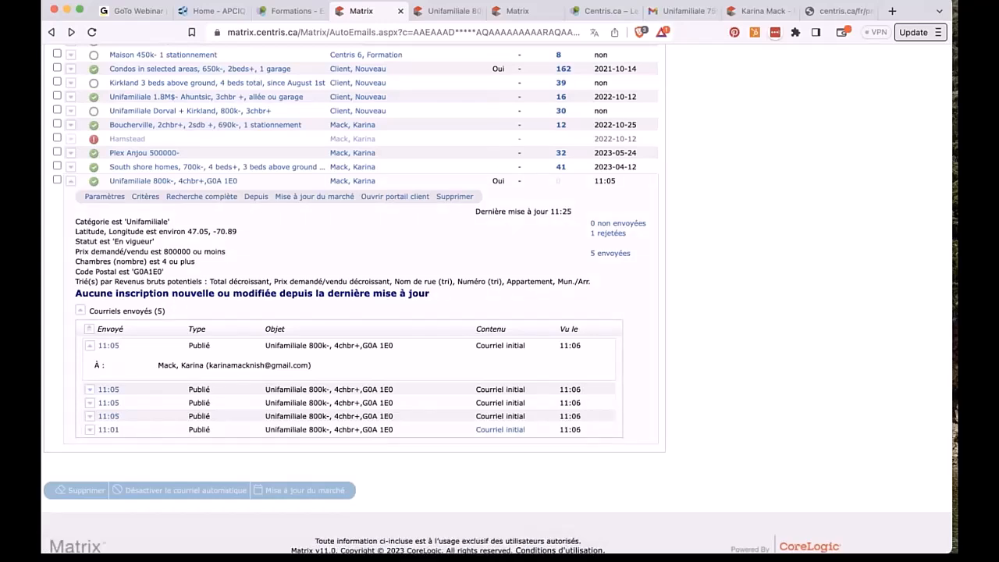
scroll(496, 301, "up", 3)
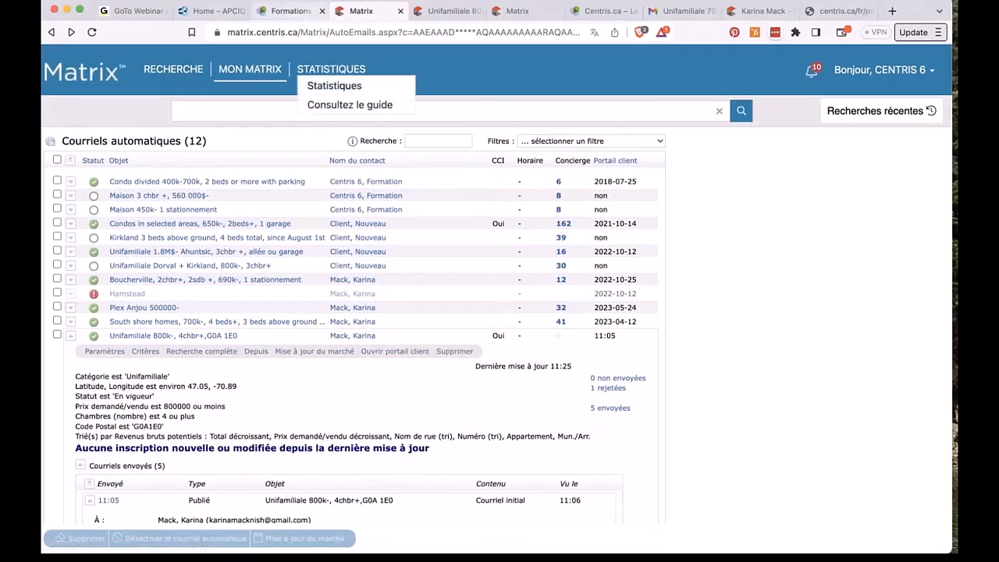
left_click(86, 74)
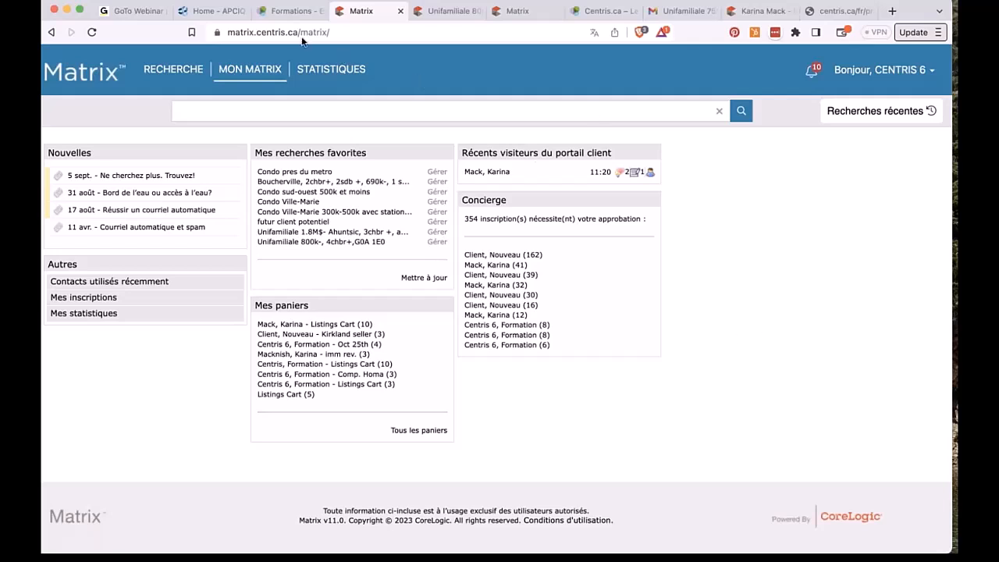
left_click(282, 12)
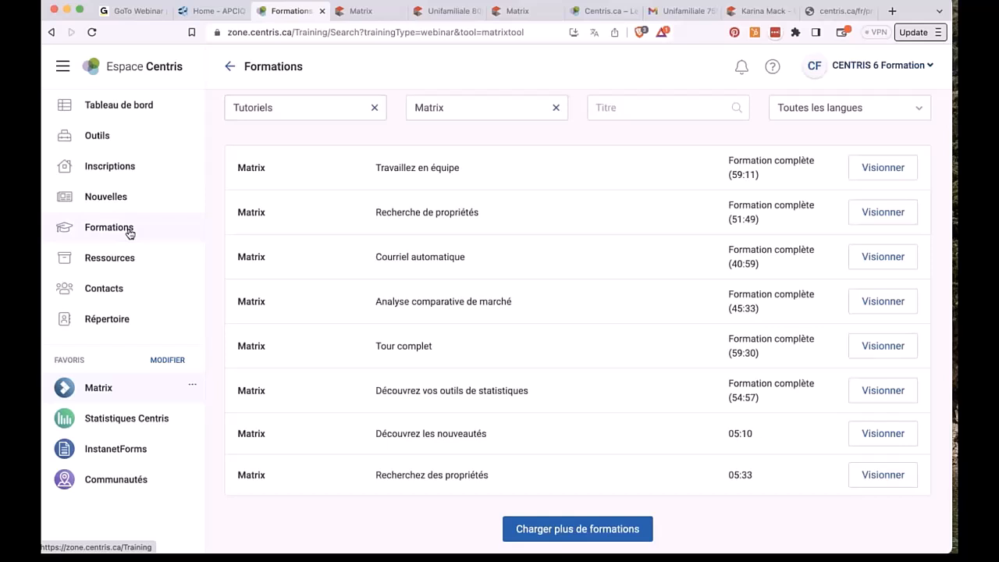
Step: Keep the Tutoriels filter and load more trainings twice until Fin des formations appears
left_click(292, 105)
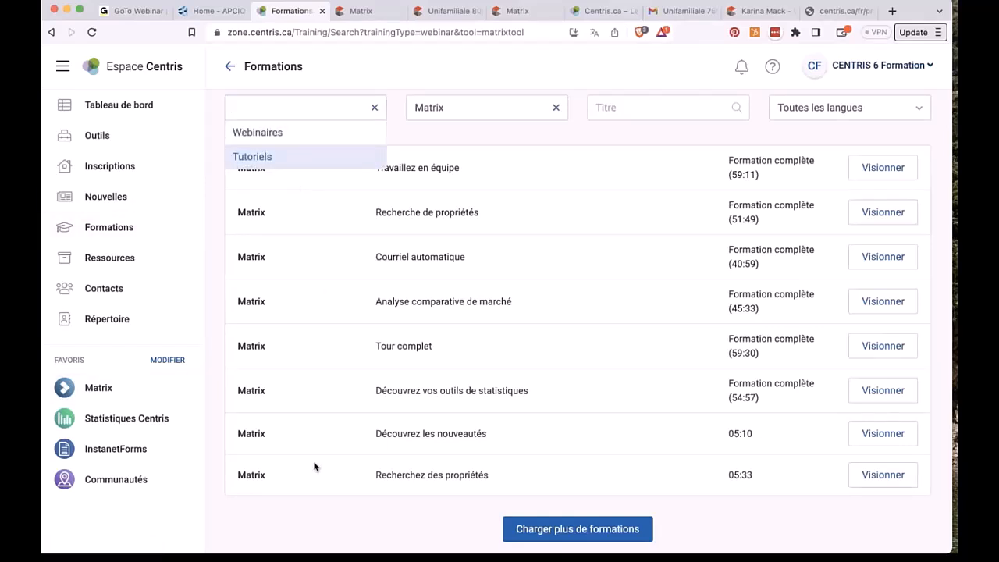
left_click(492, 509)
left_click(524, 521)
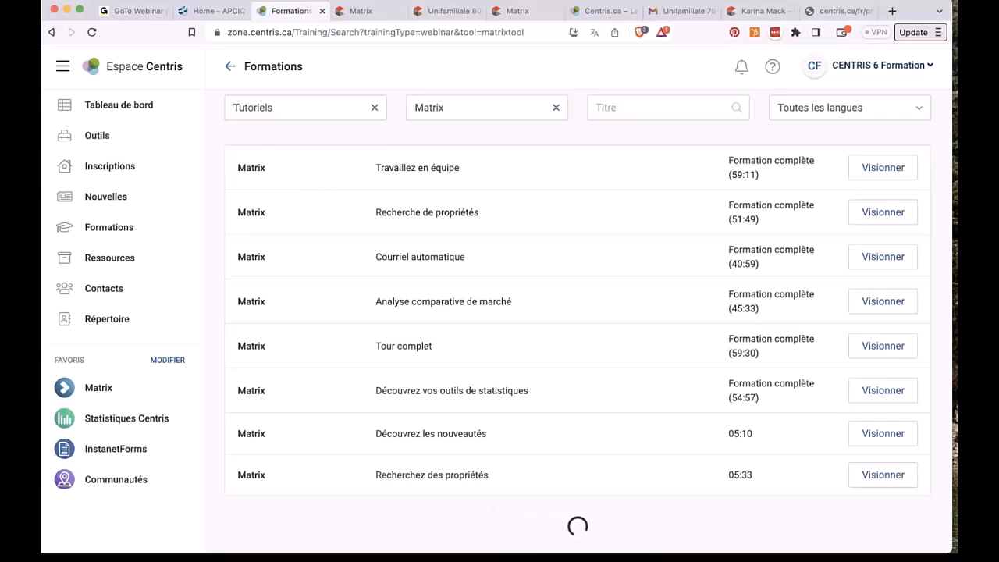
scroll(578, 322, "down", 2)
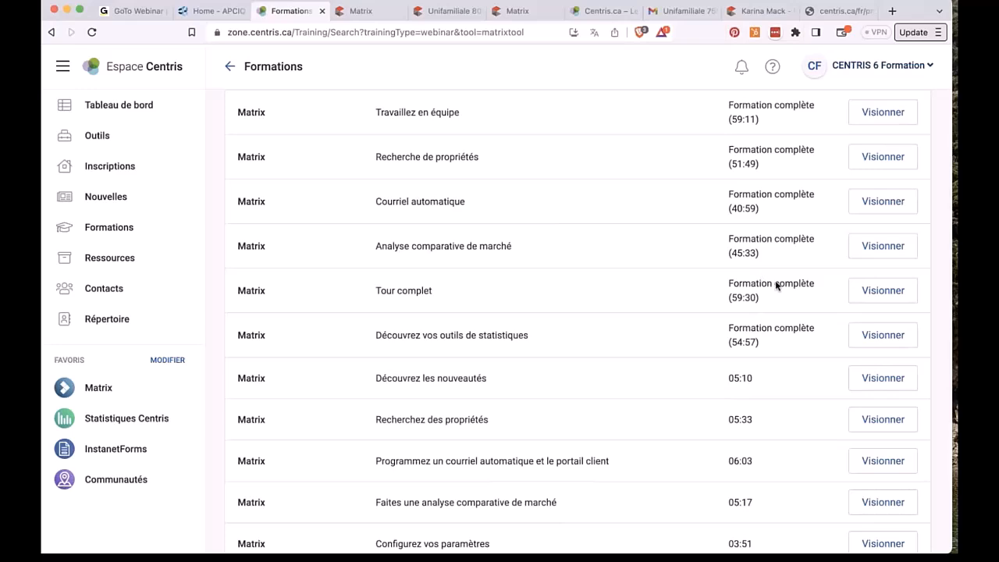
scroll(776, 286, "down", 4)
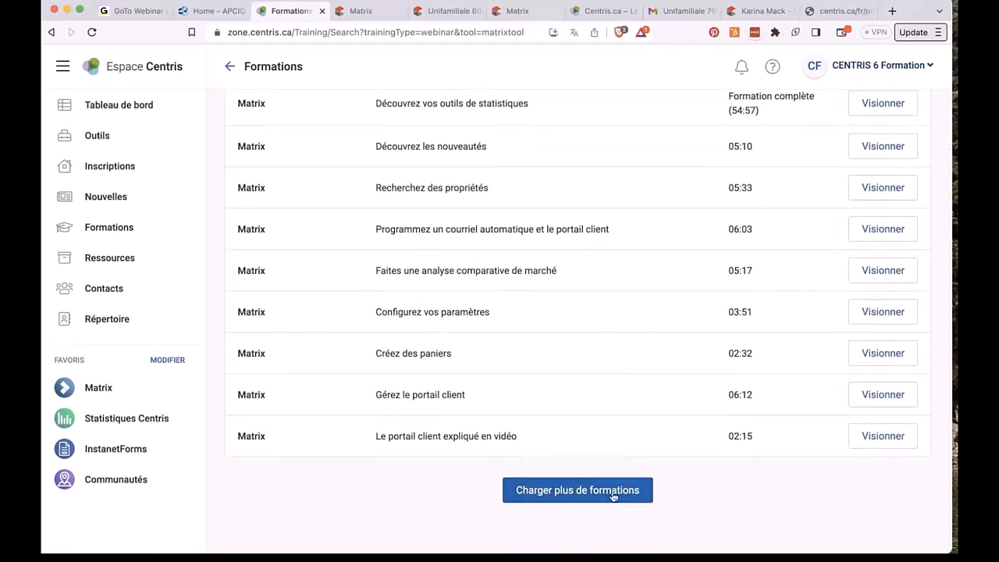
left_click(615, 503)
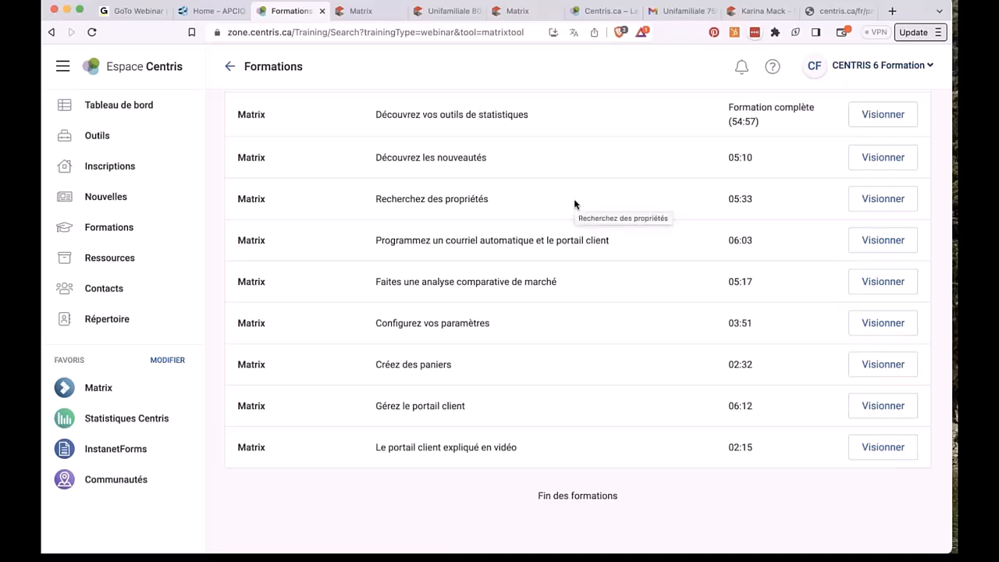
scroll(574, 205, "up", 2)
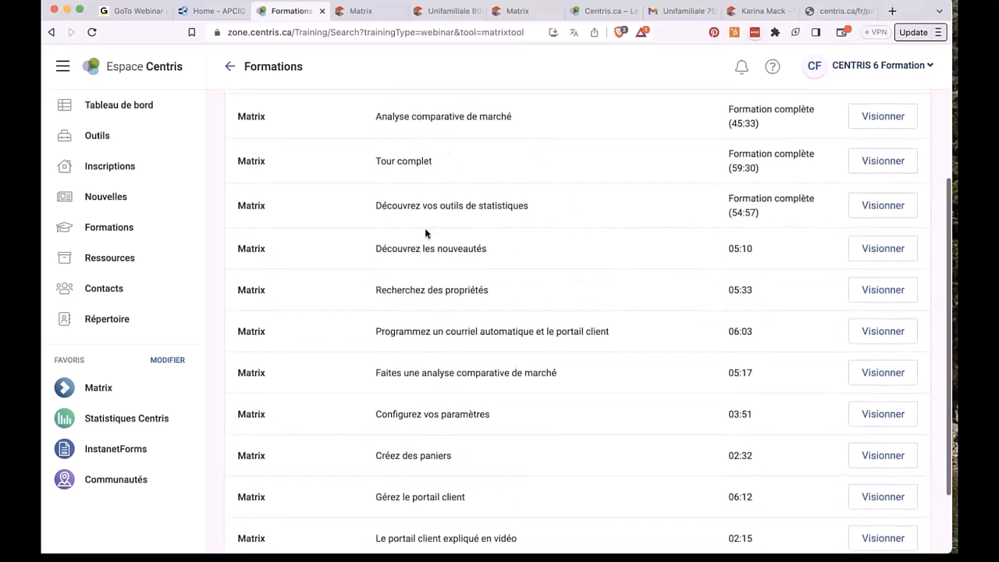